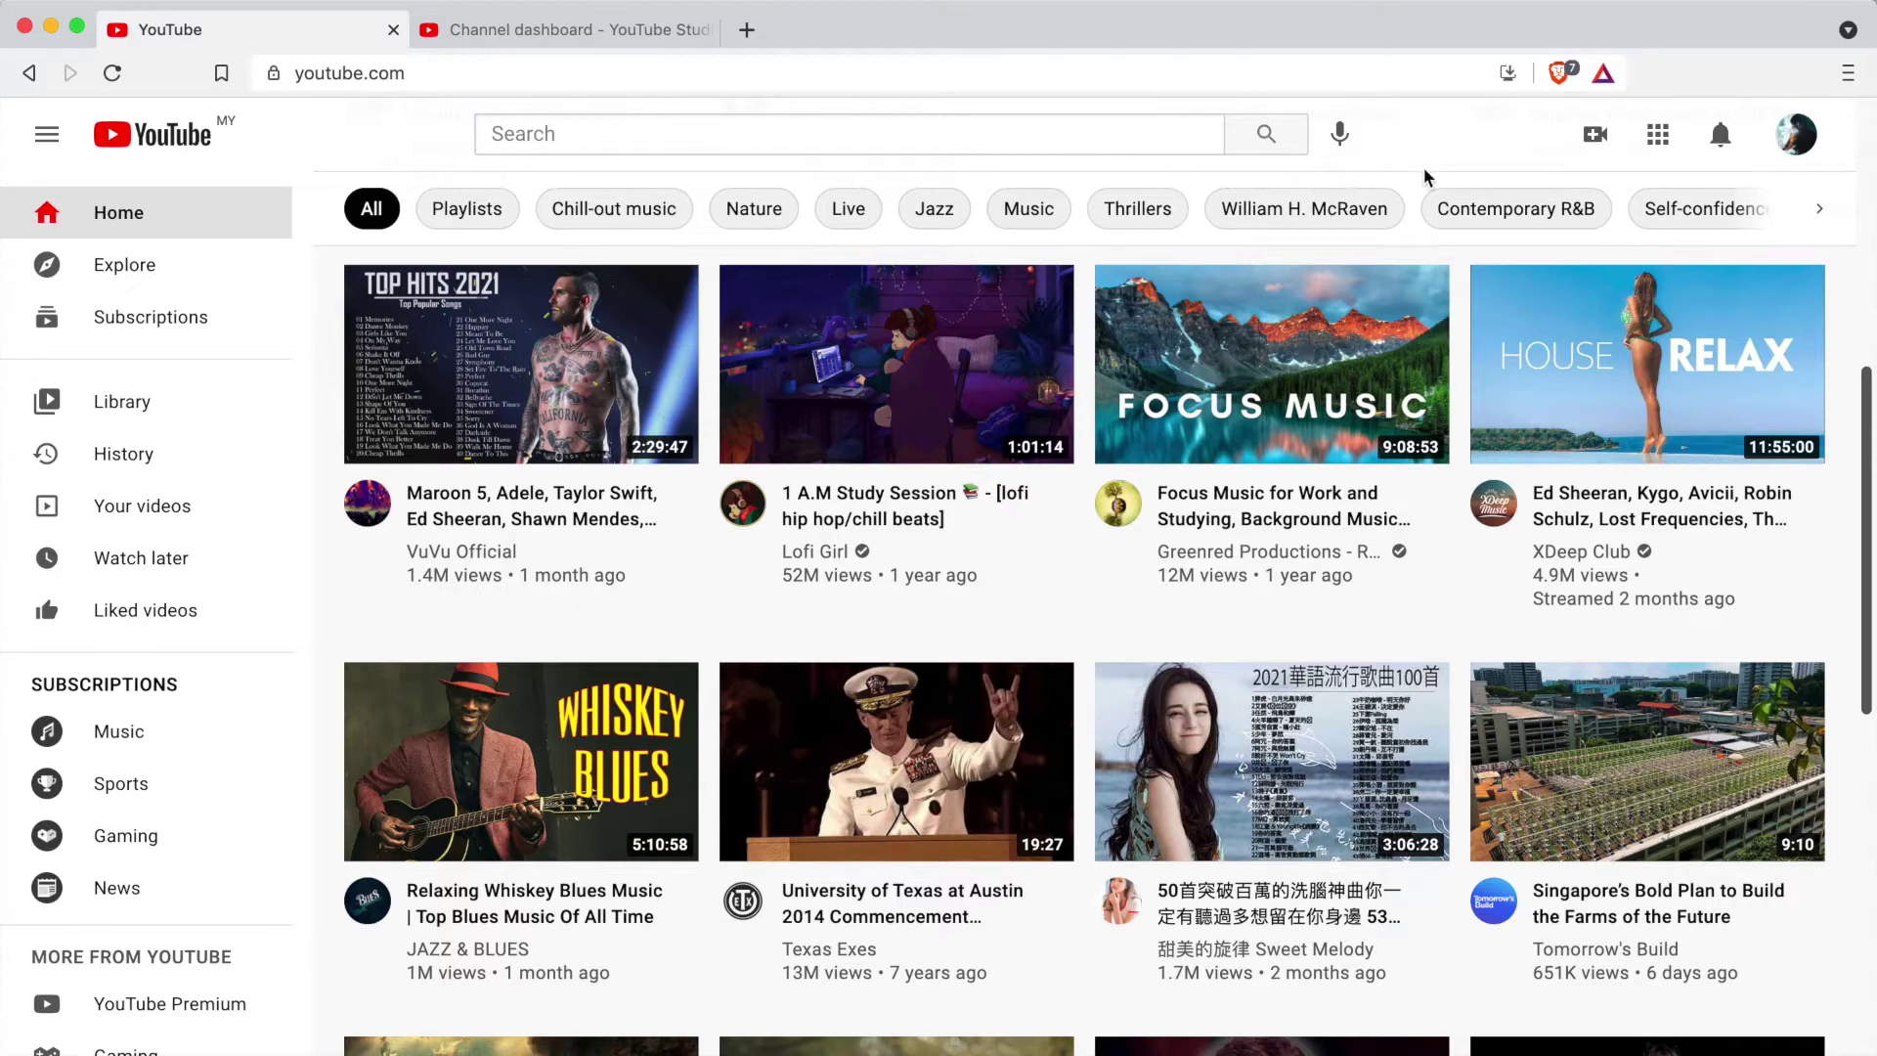
Step: Scroll the YouTube page and highlight a line of its text
scroll(1482, 156, "up", 3)
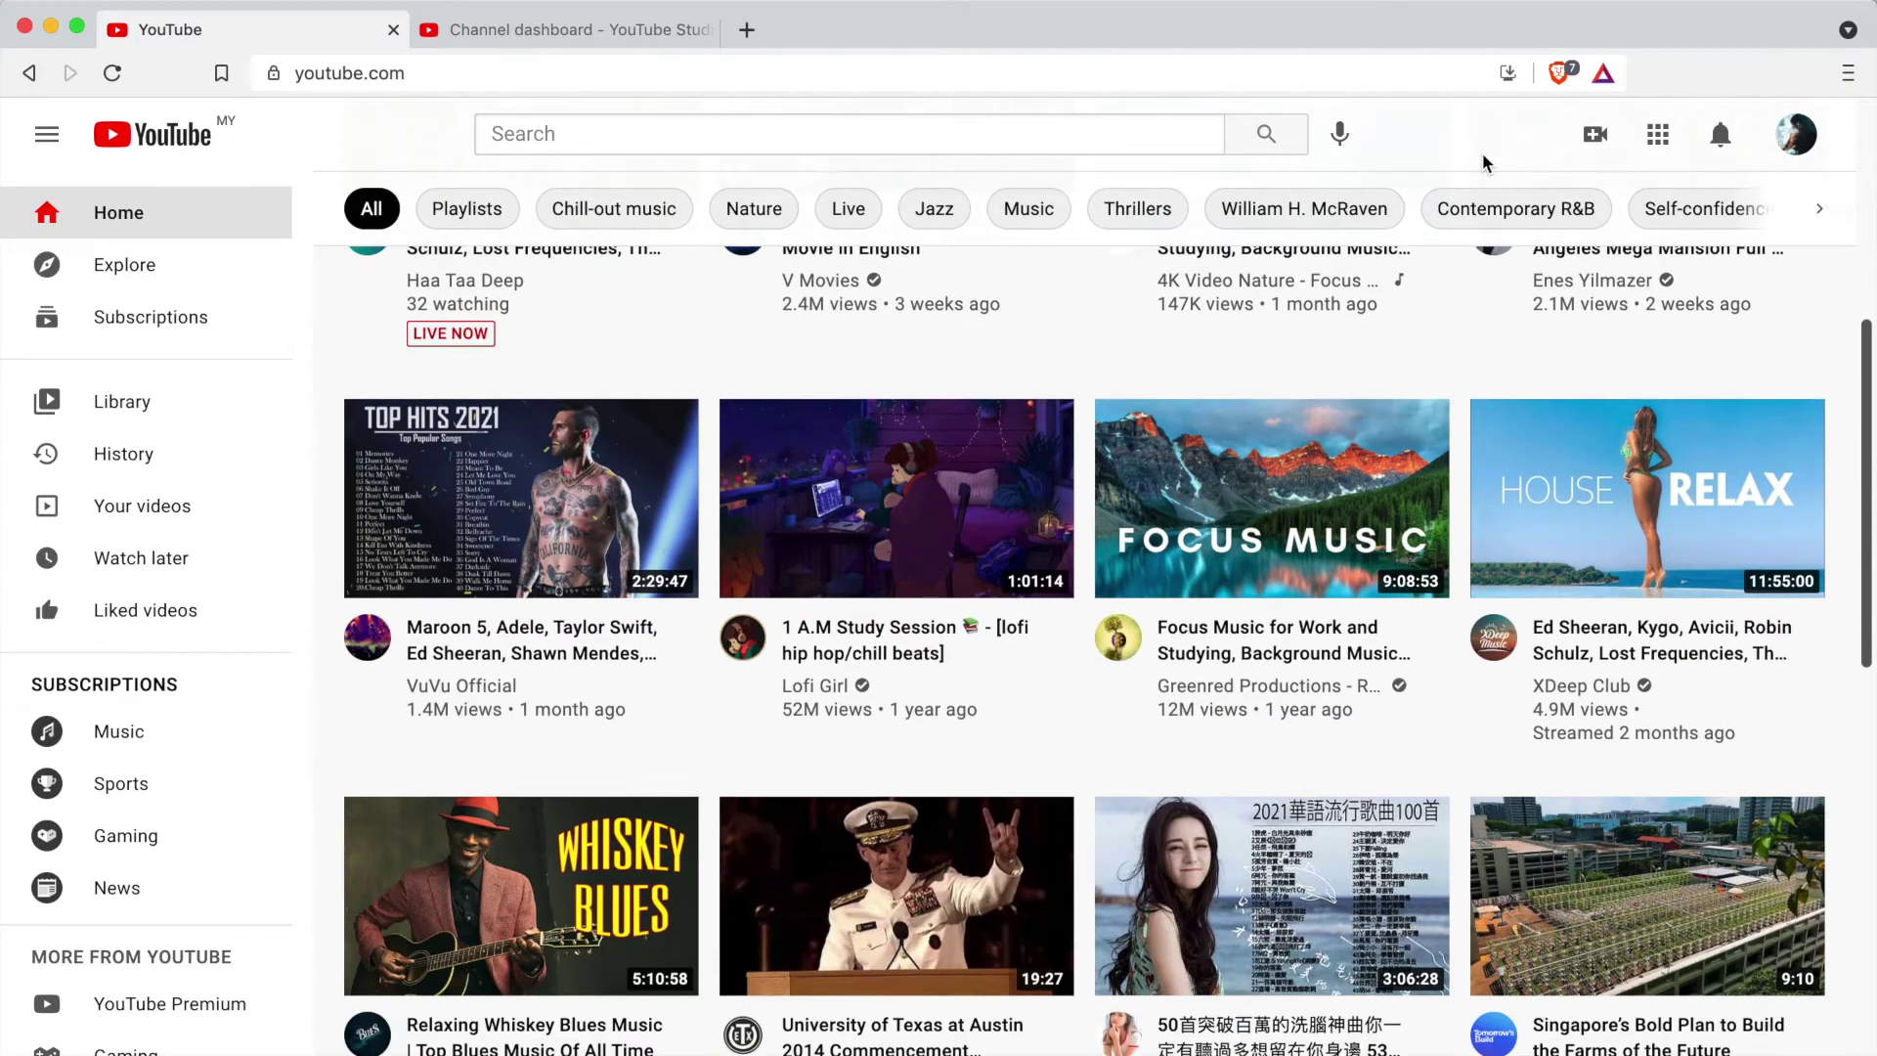
scroll(1482, 154, "down", 3)
mouse_move(1435, 347)
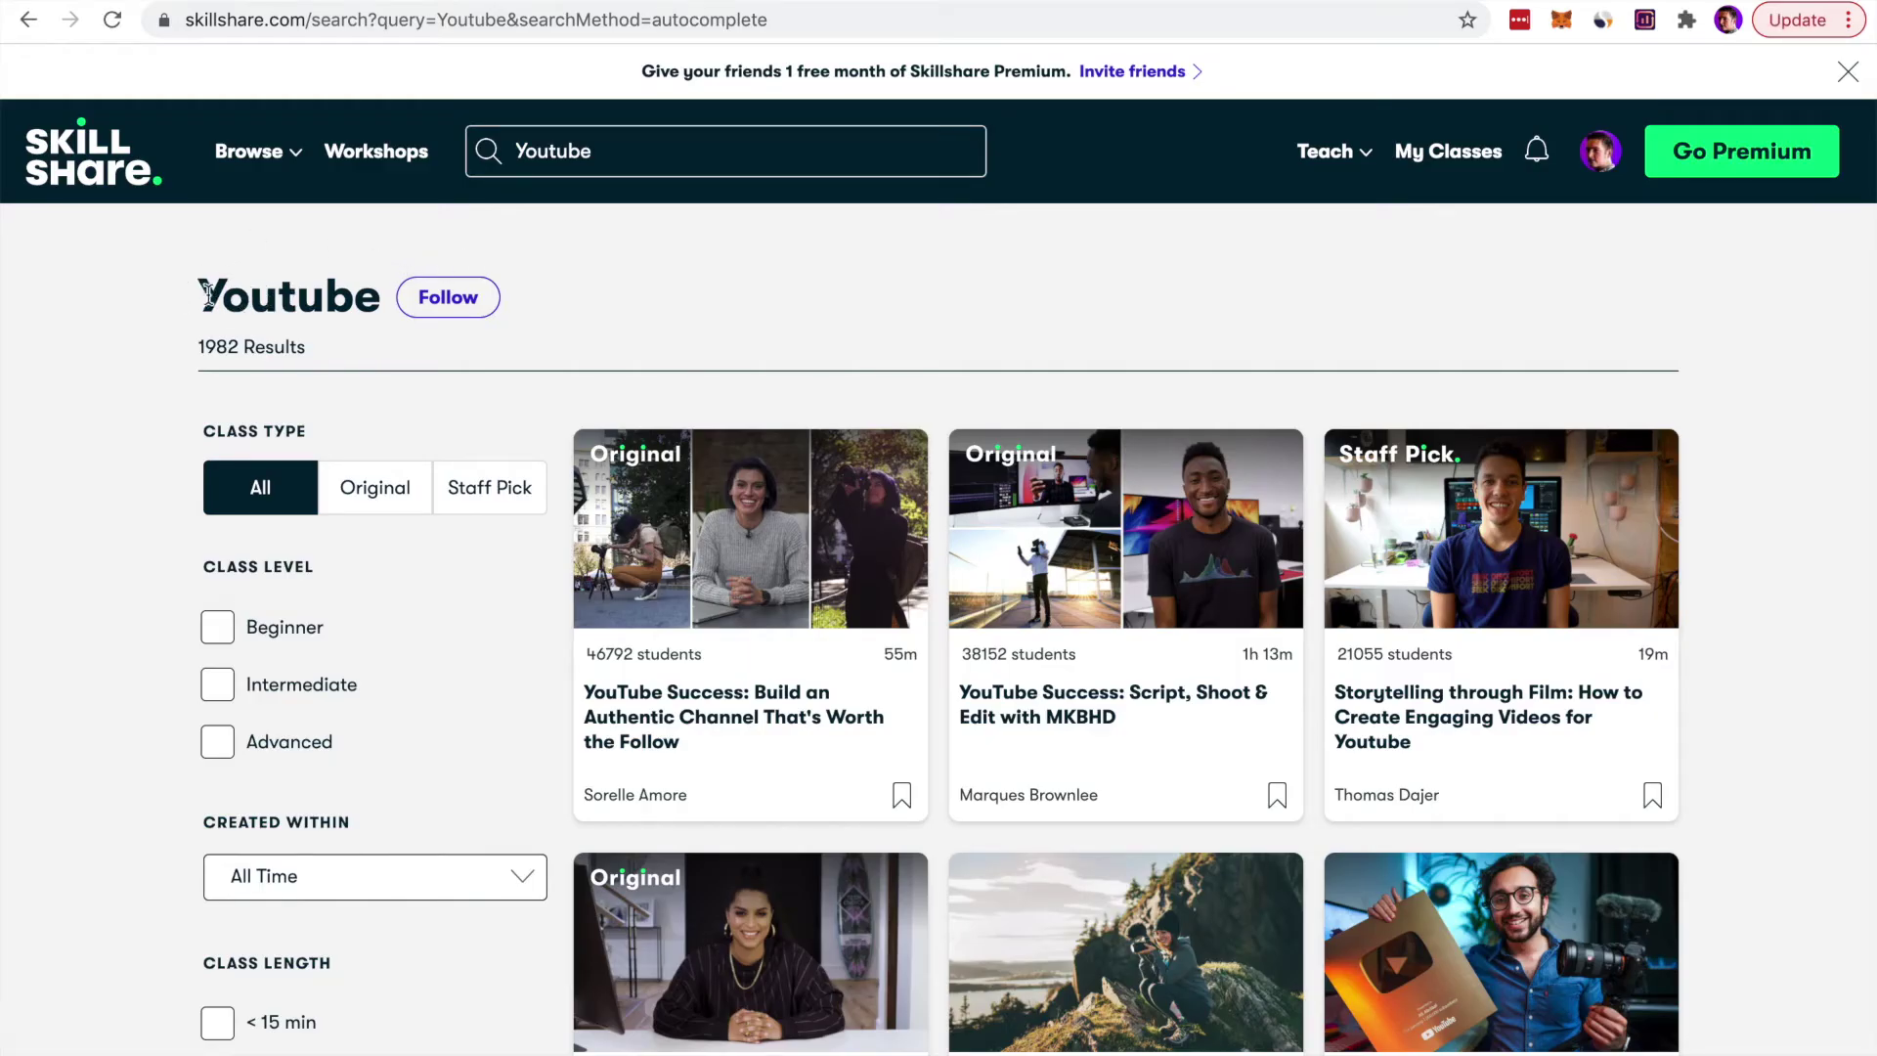
left_click_drag(203, 294, 387, 305)
left_click(587, 246)
Step: Scroll through the page, then view the Create menu's Upload video and Go live options and close it
scroll(1758, 554, "down", 5)
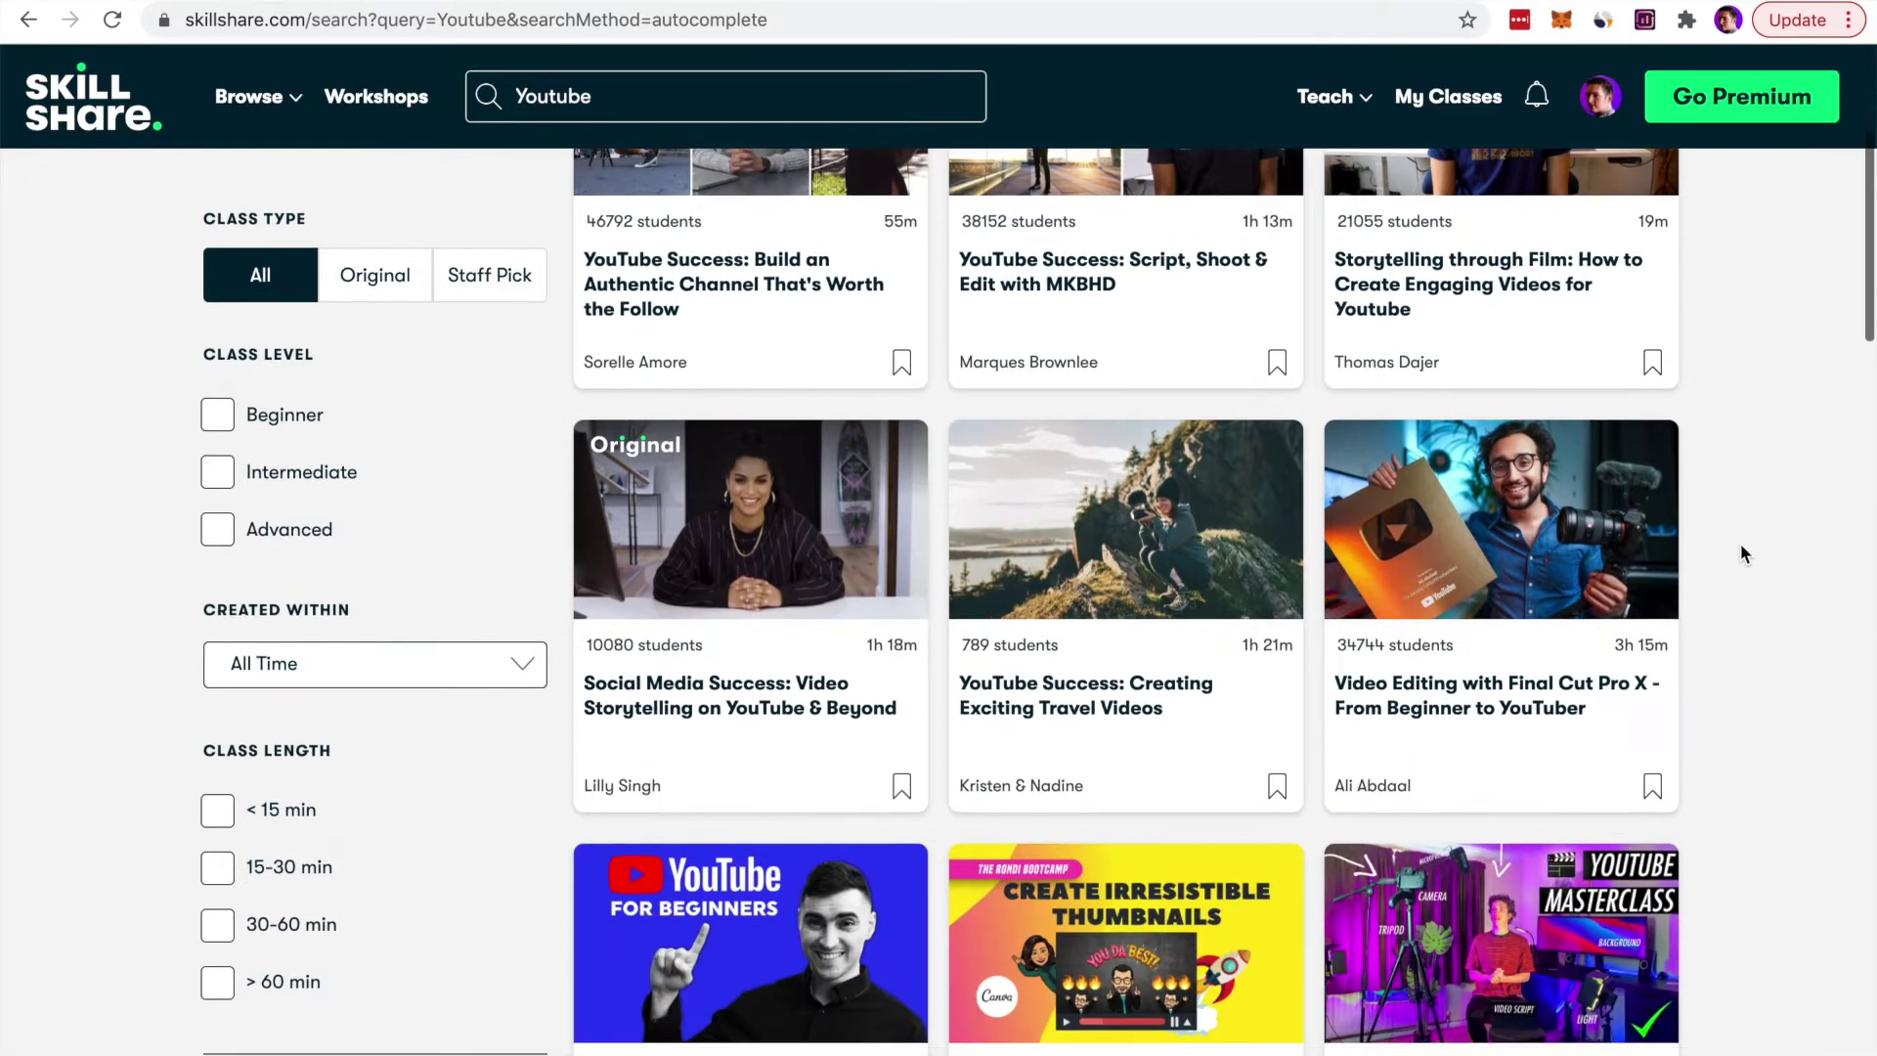
scroll(1758, 544, "down", 5)
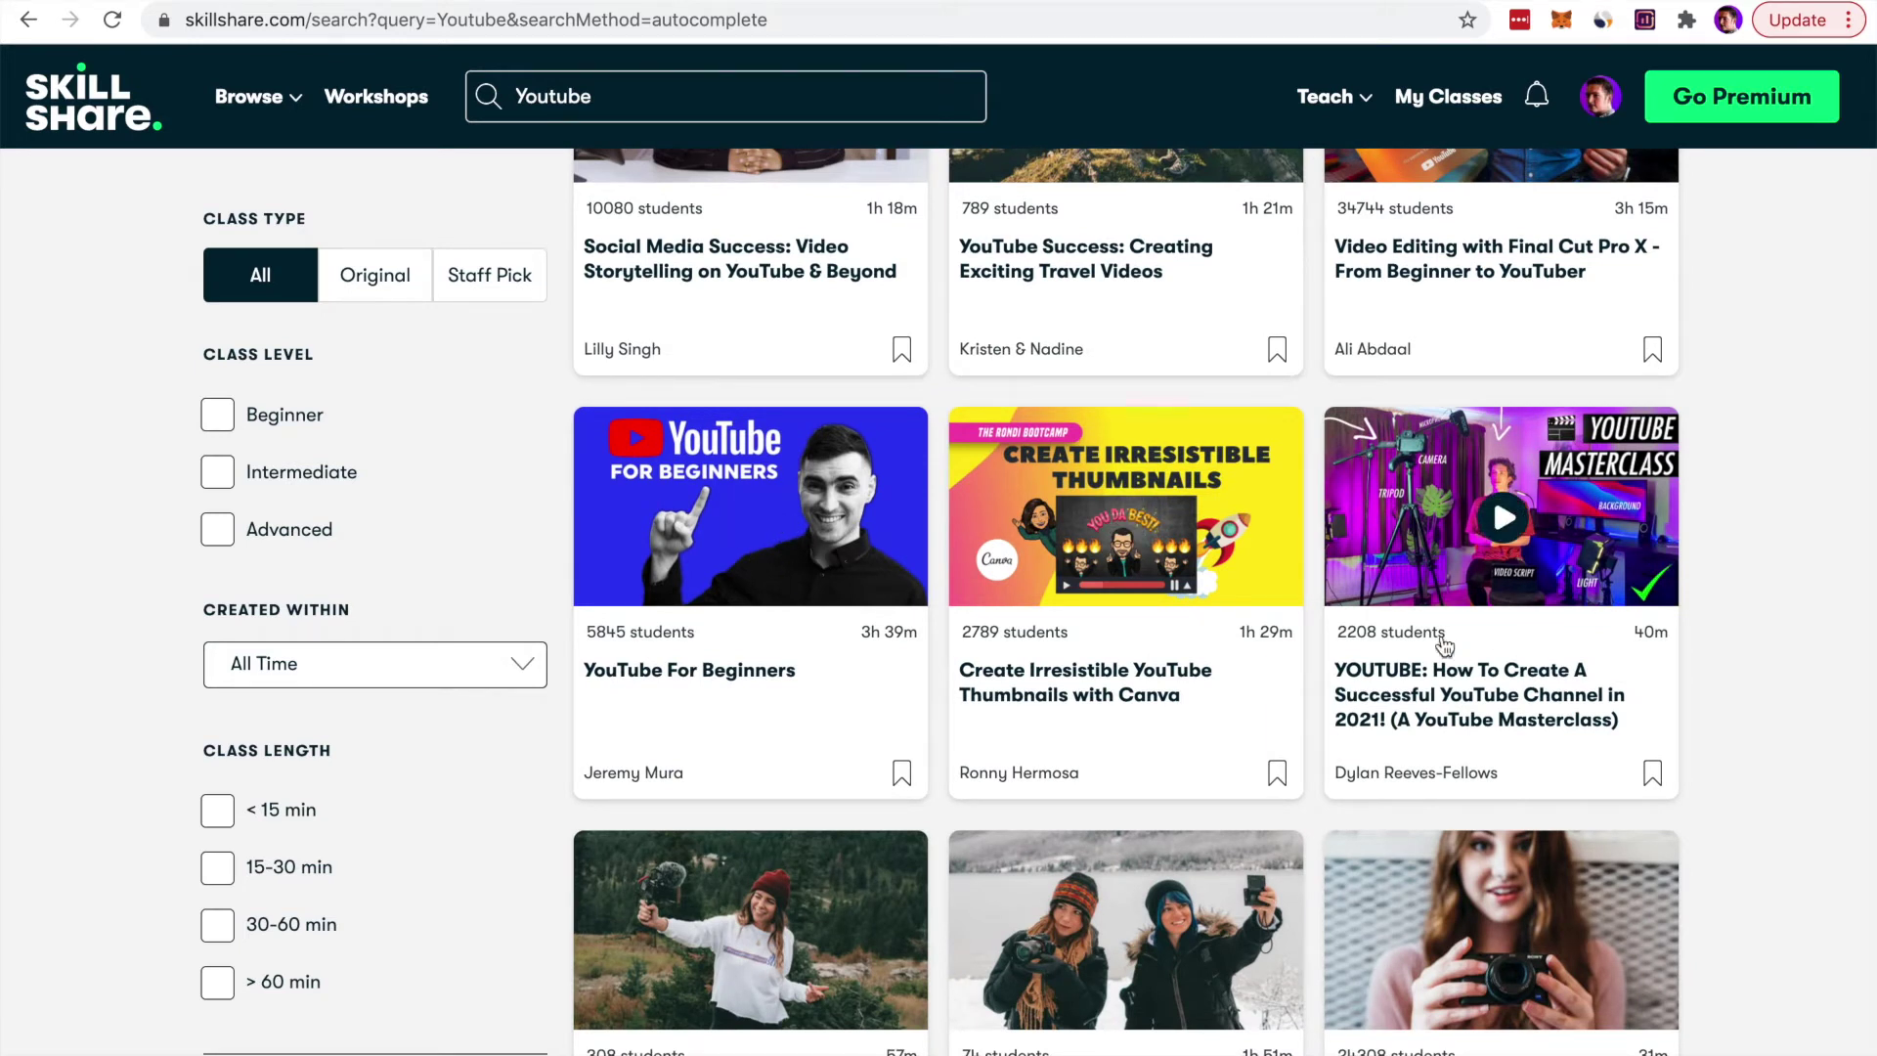
scroll(1752, 551, "down", 7)
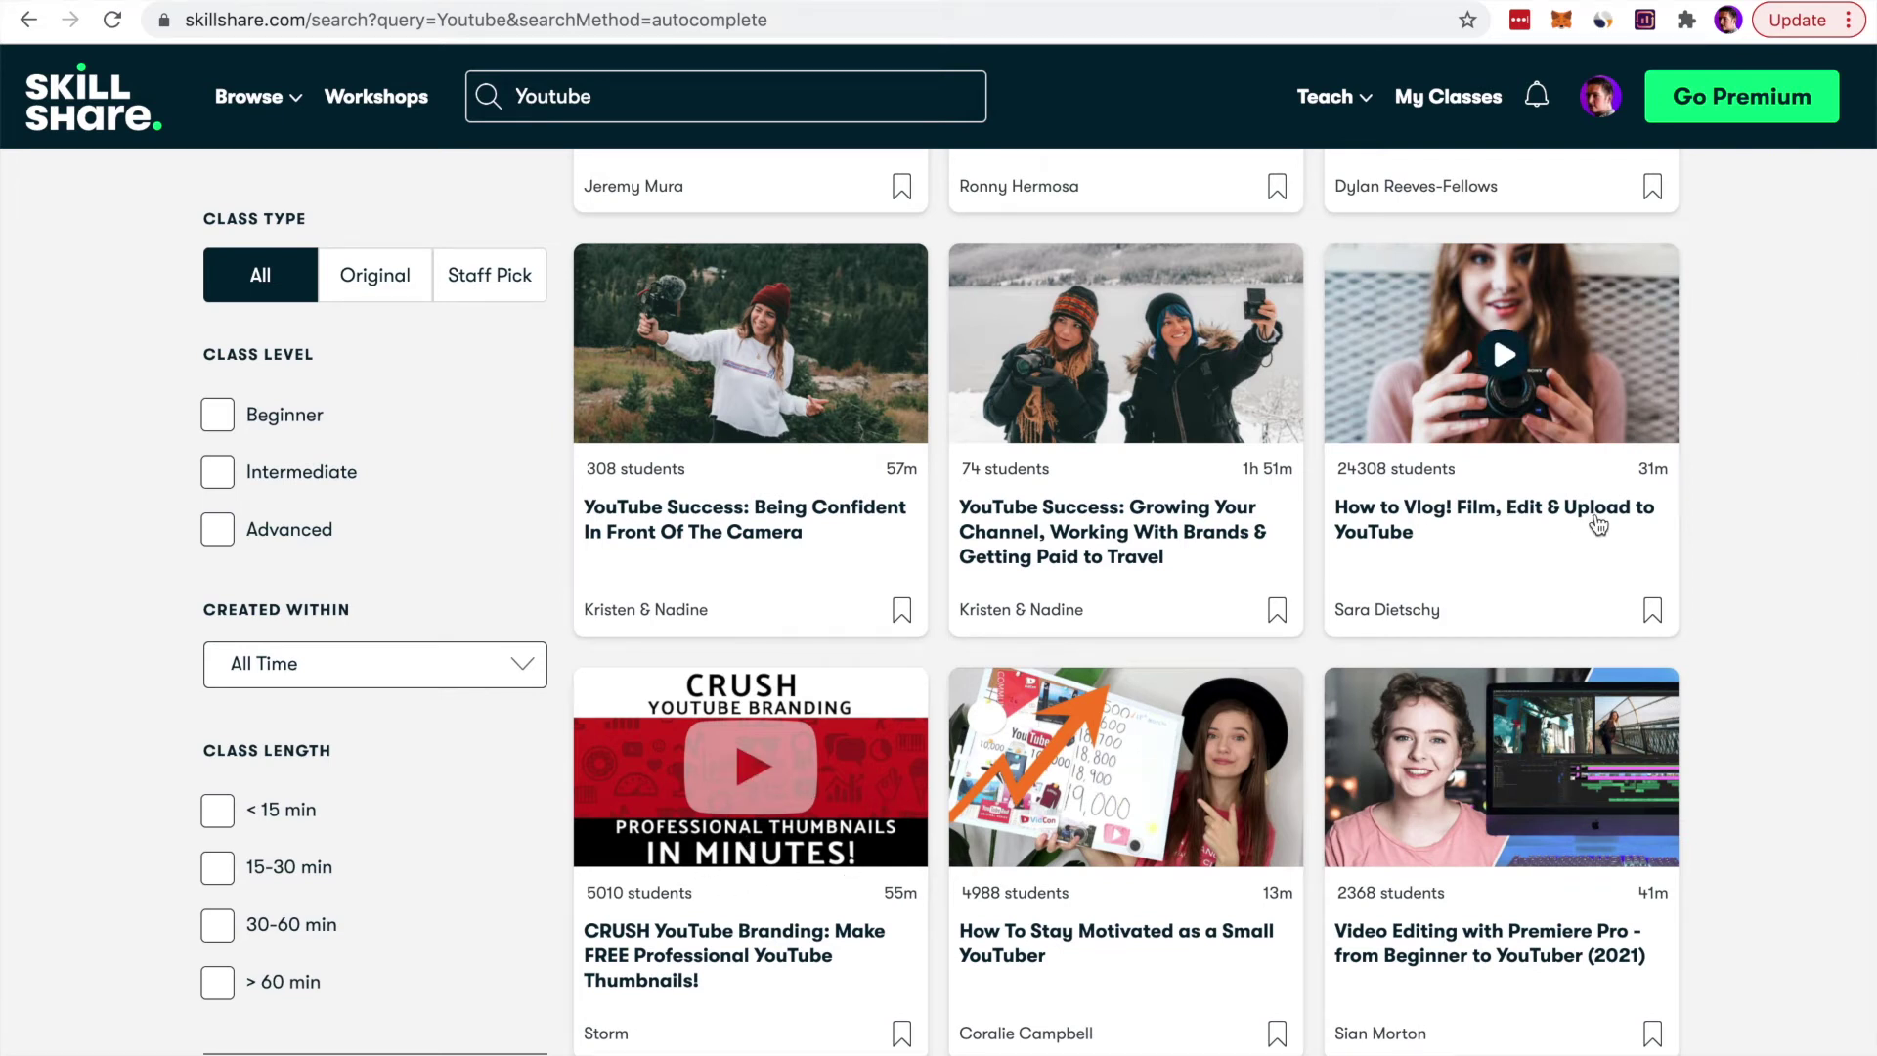
scroll(1827, 716, "down", 9)
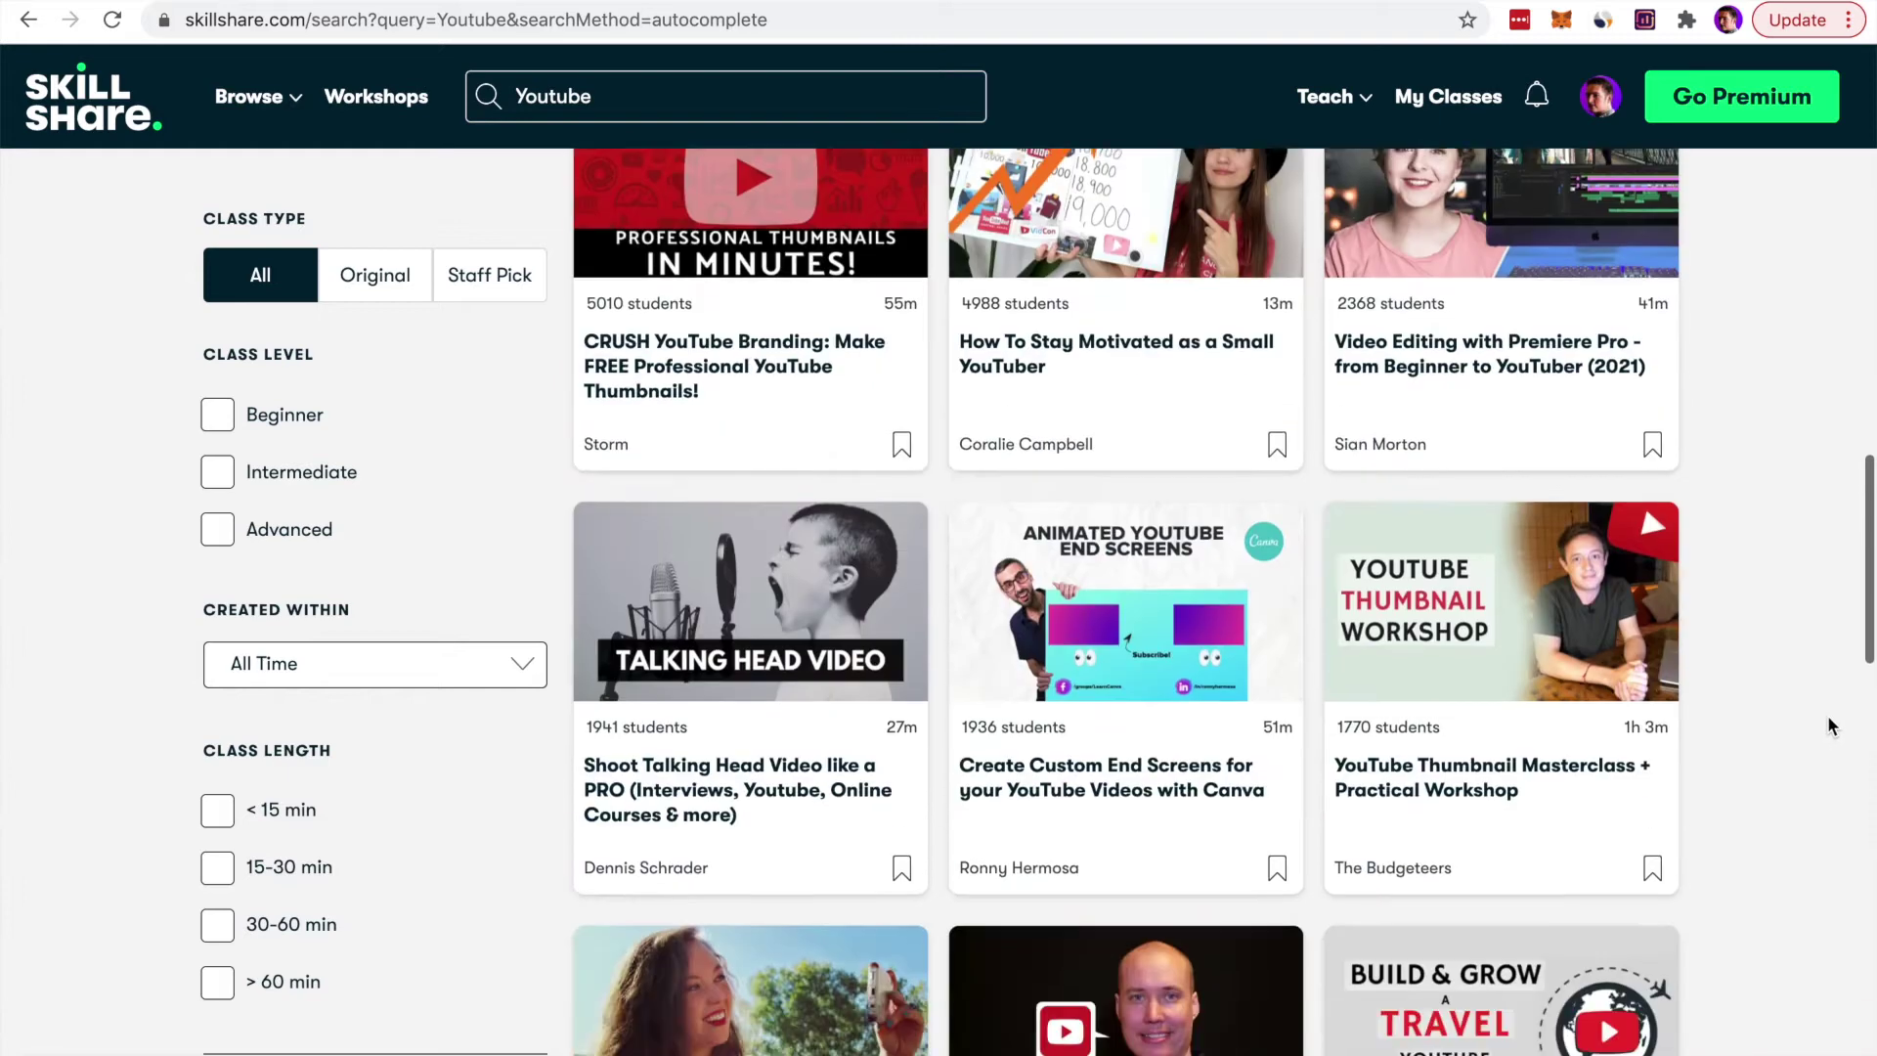
scroll(1809, 714, "down", 4)
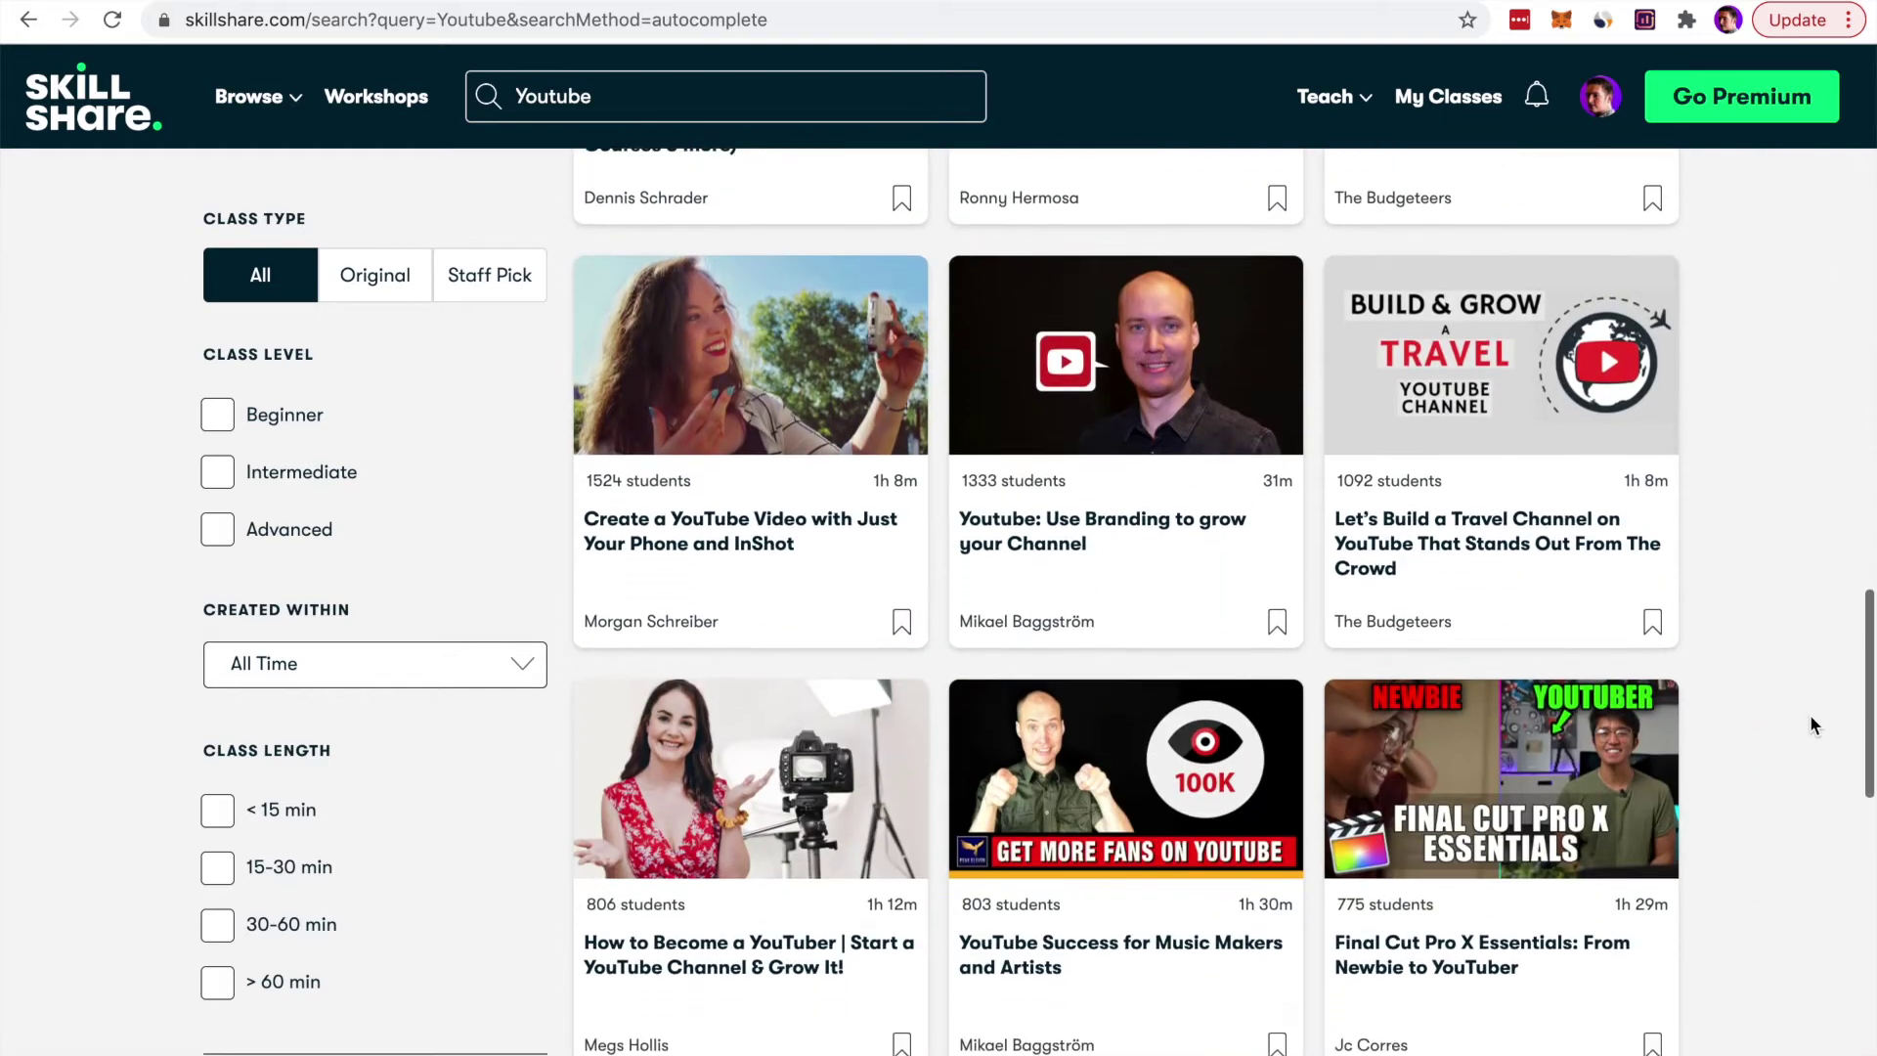
scroll(1805, 686, "up", 12)
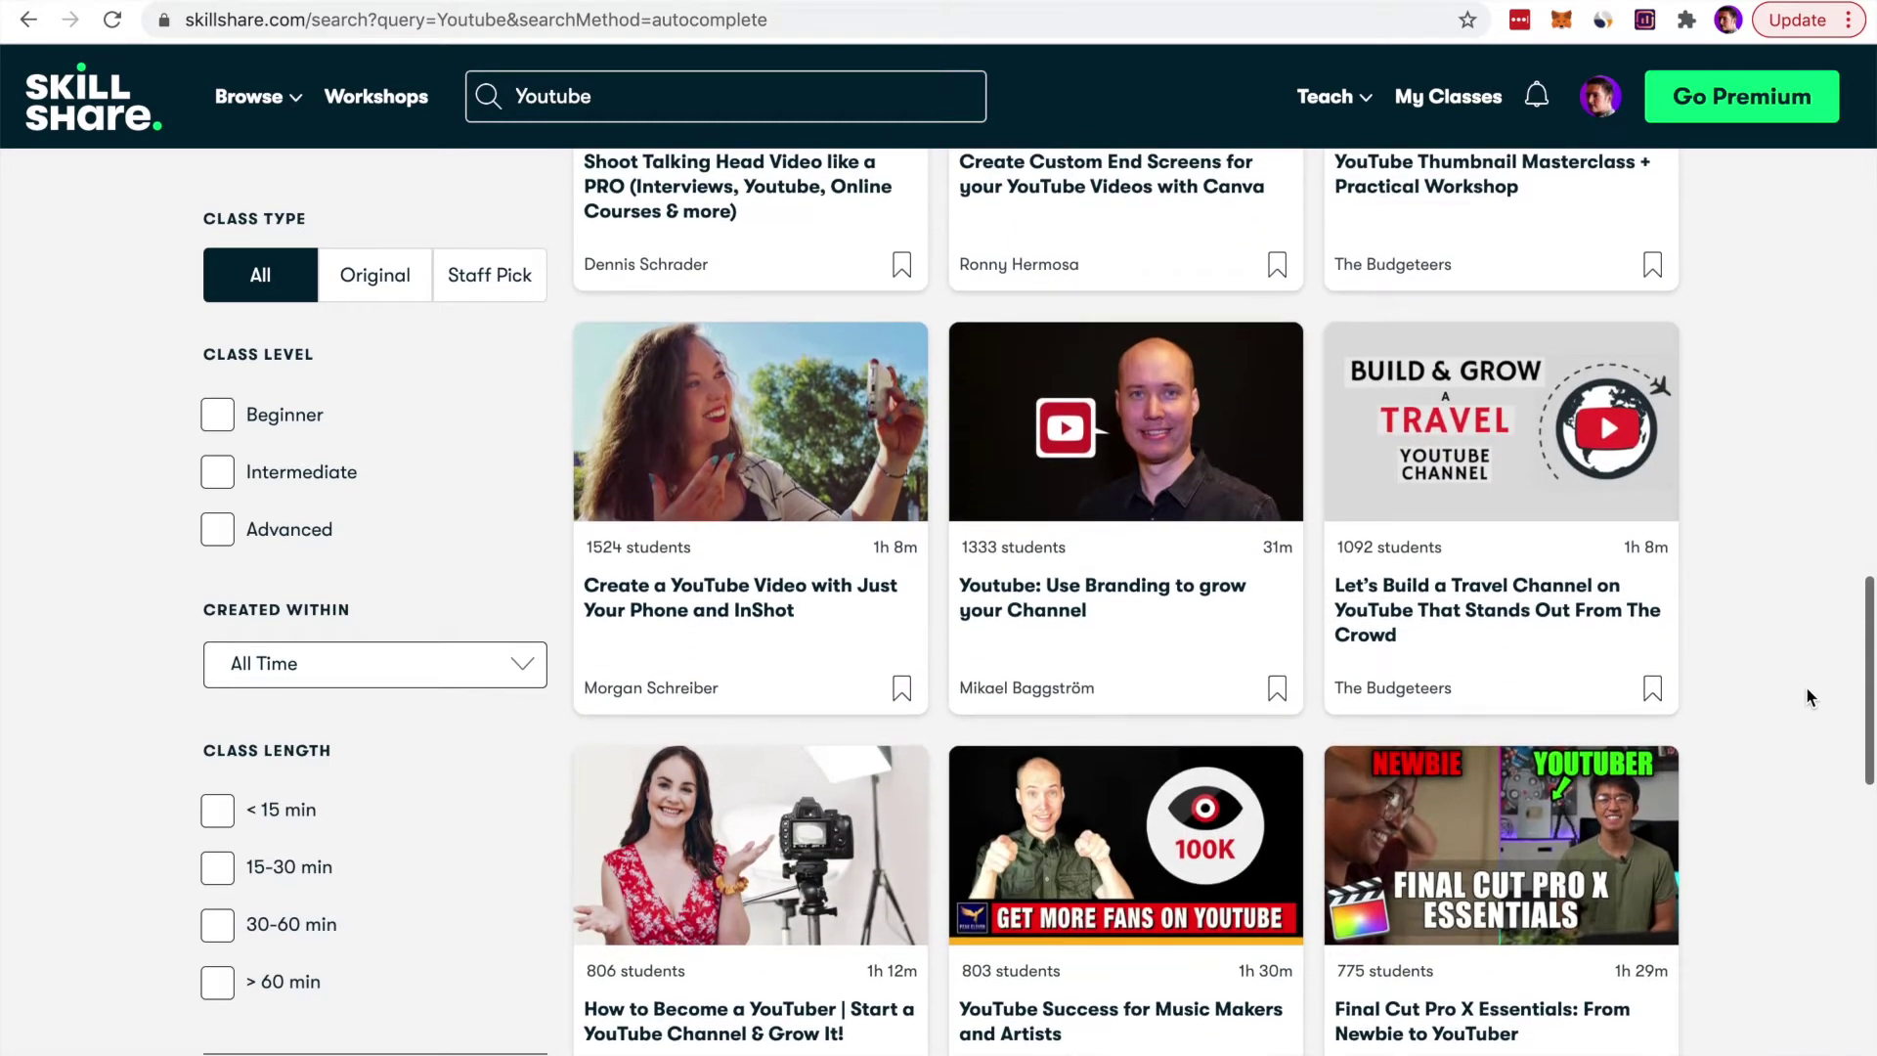
scroll(1804, 686, "up", 15)
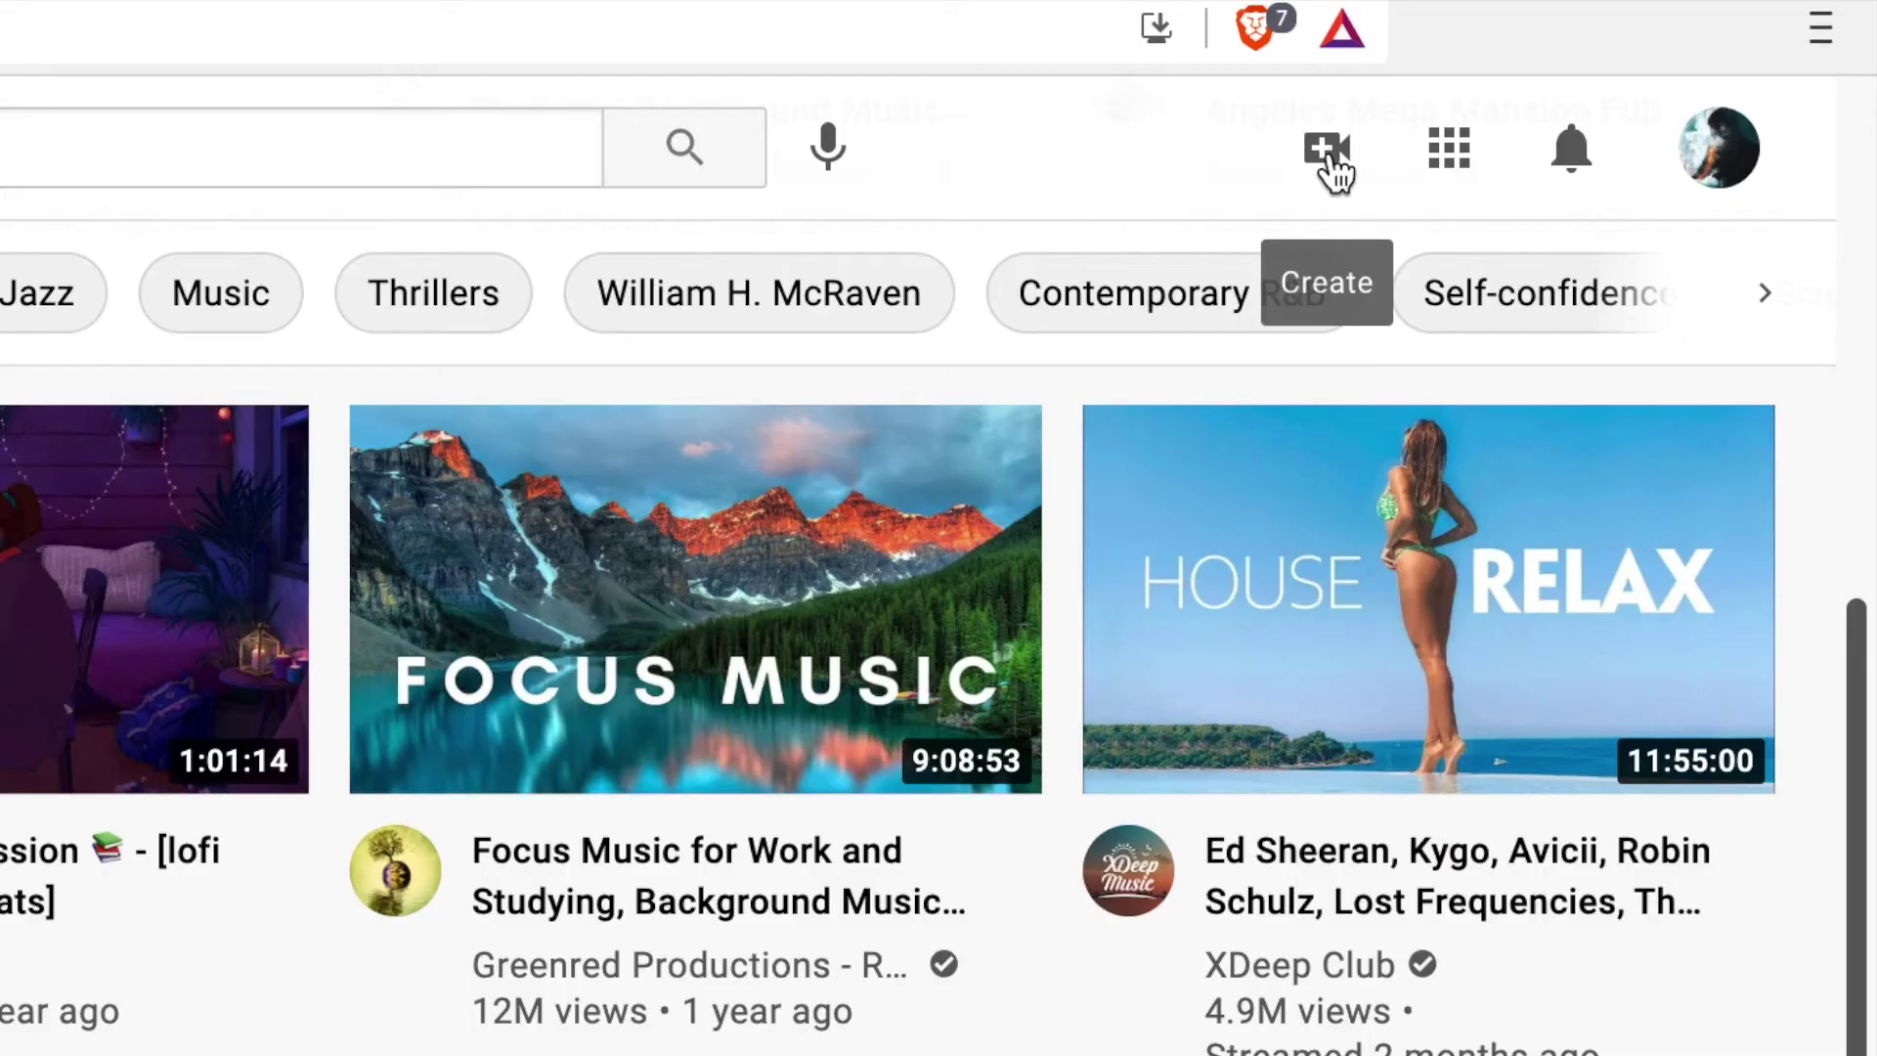
left_click(1329, 162)
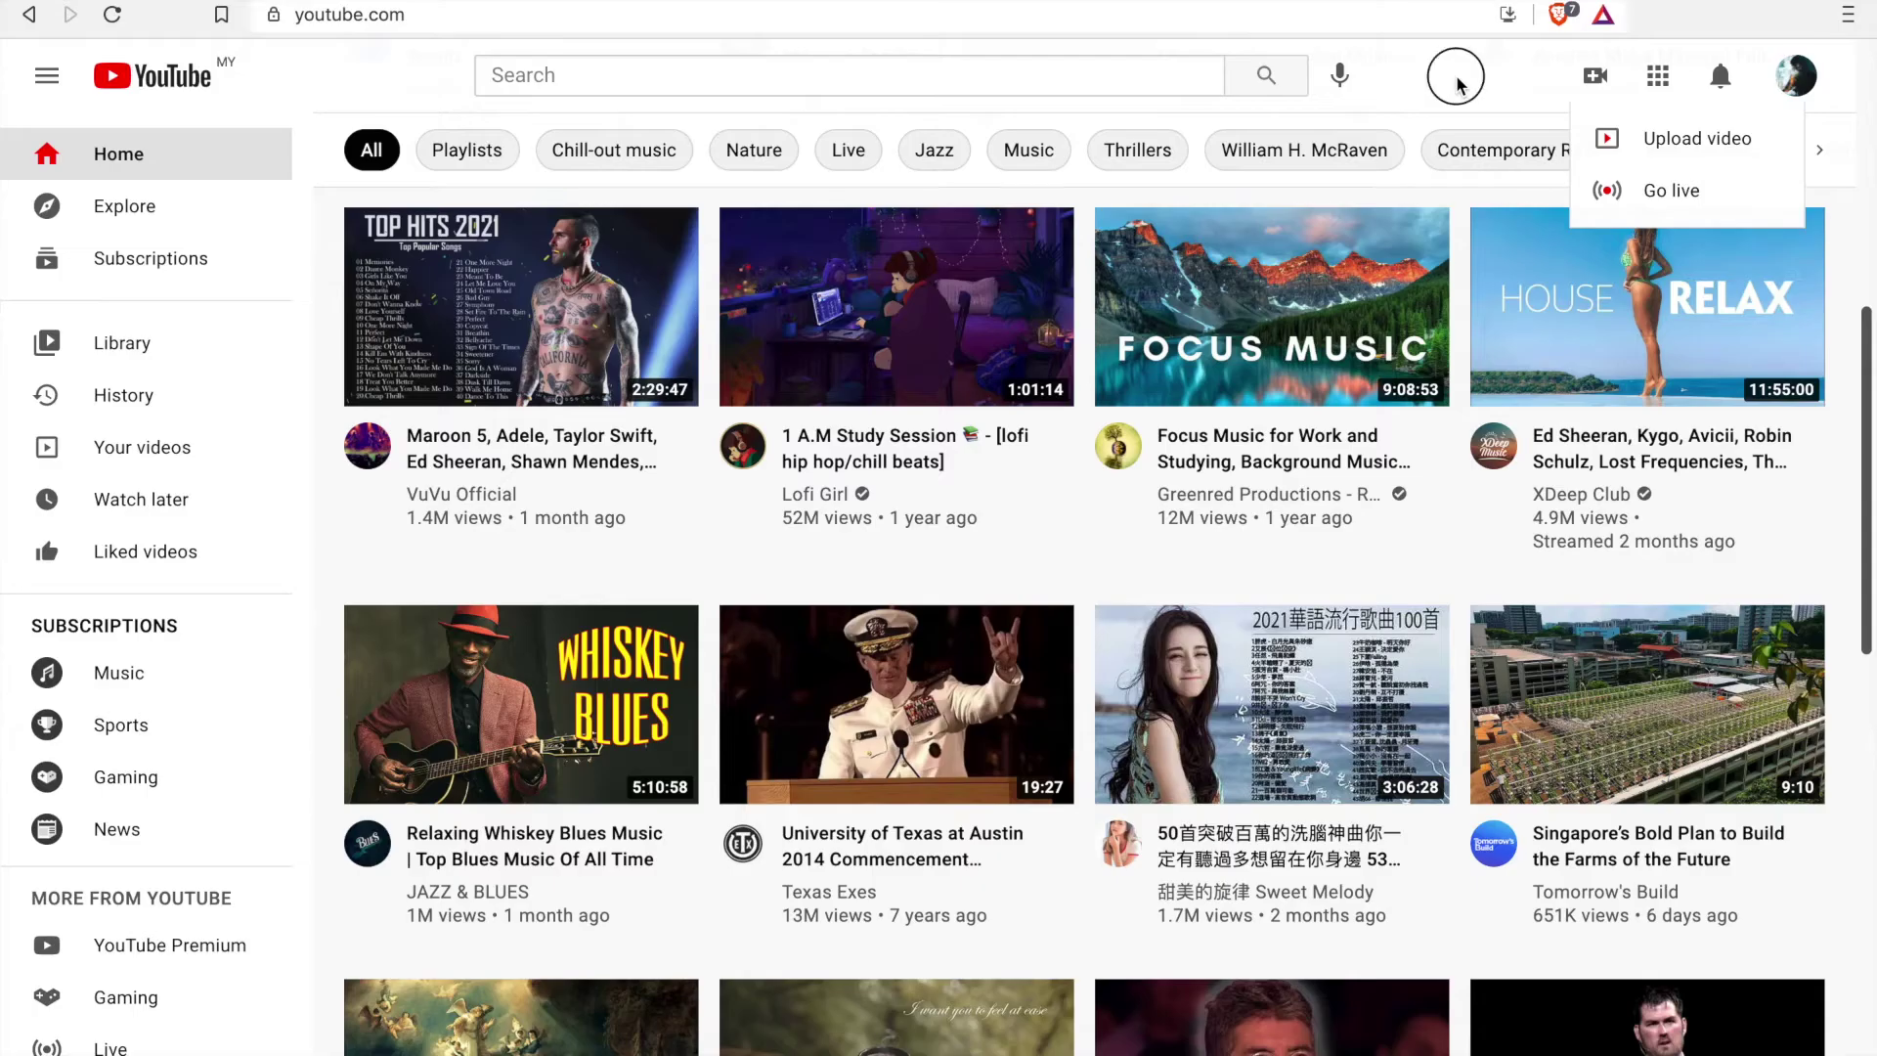
left_click(201, 127)
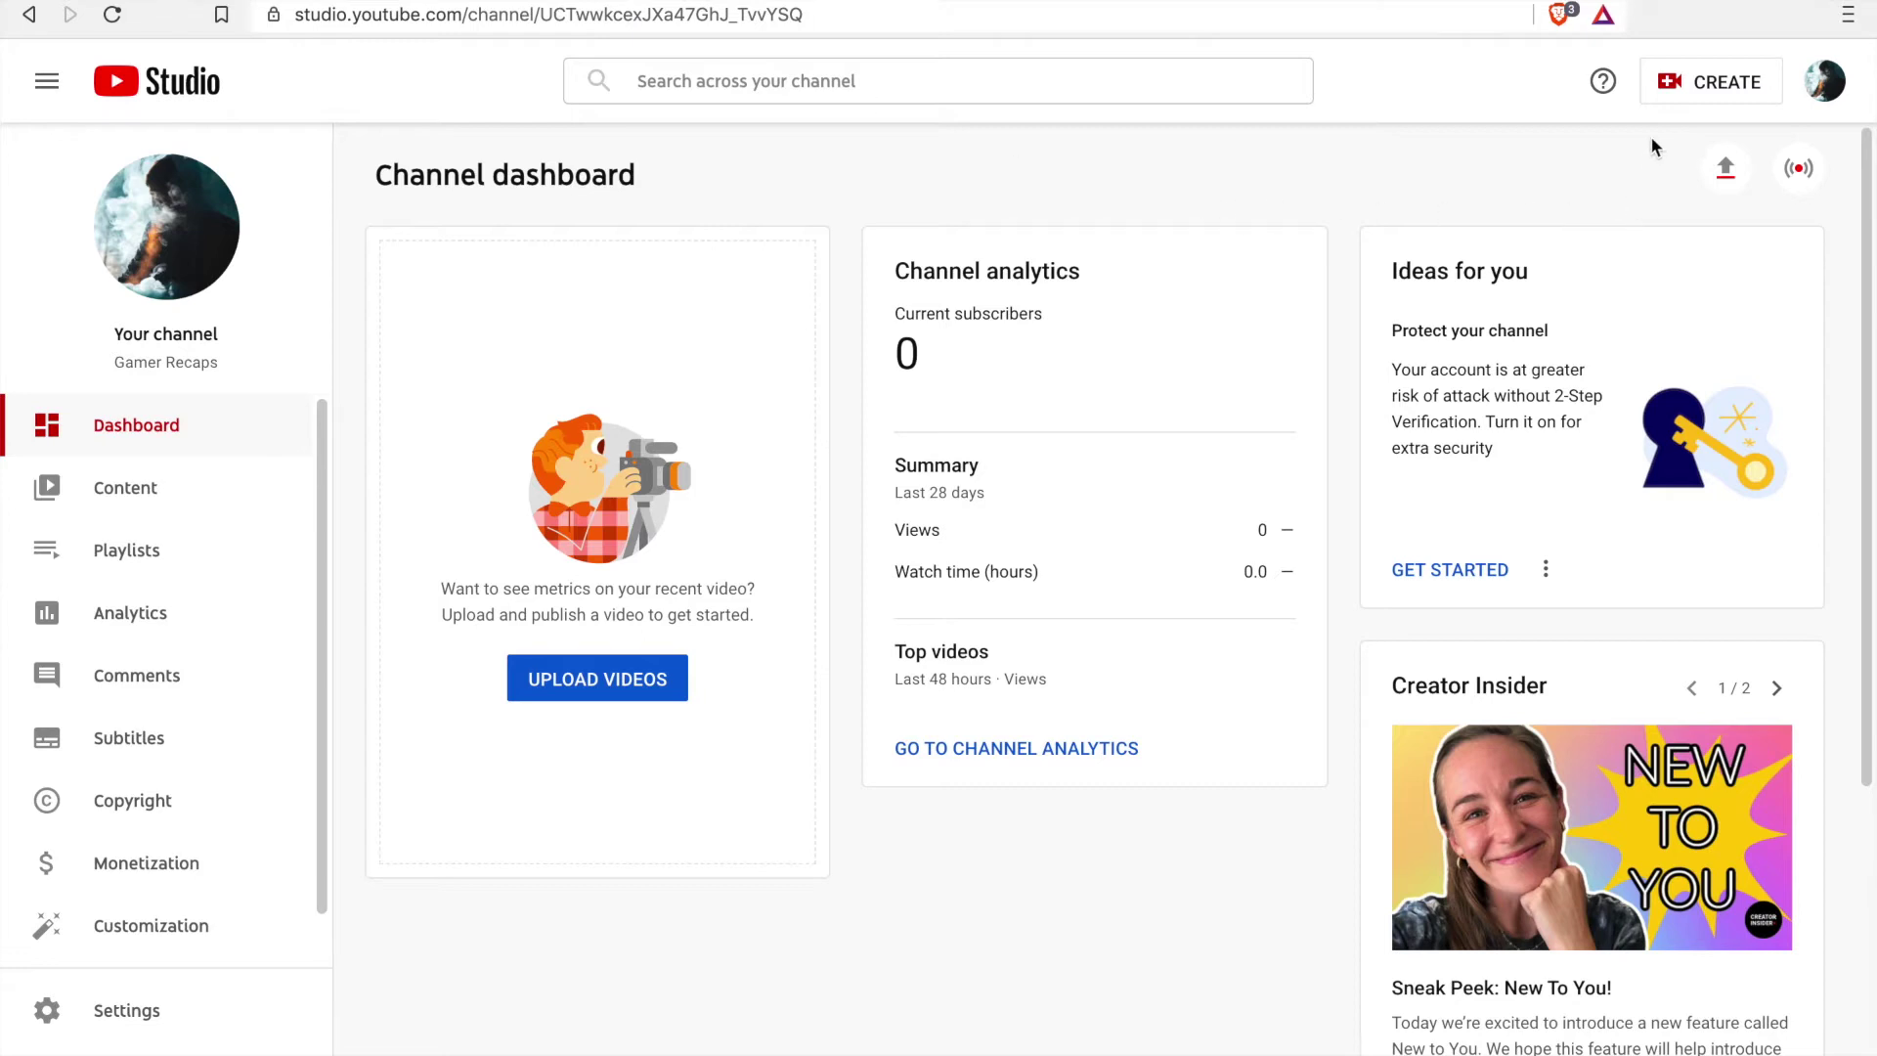
Step: Choose Upload videos from the Create menu in the Studio header
left_click(1720, 94)
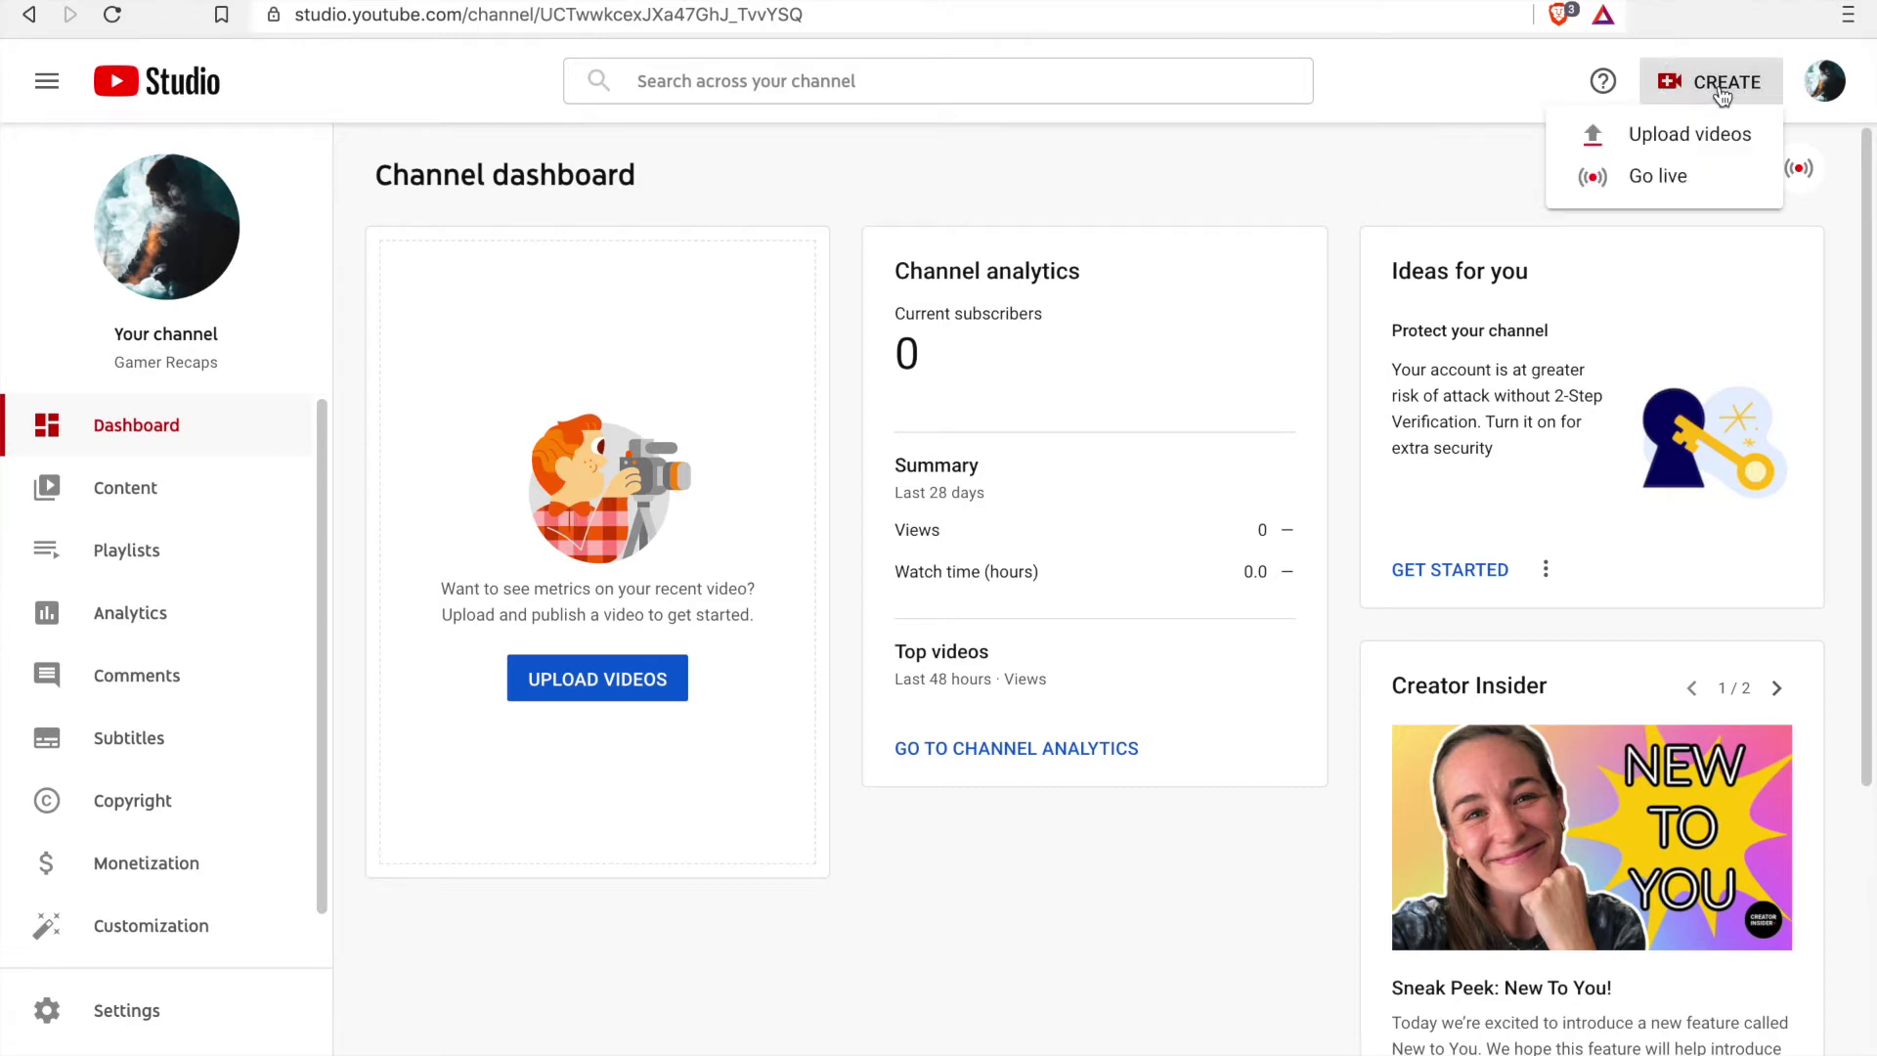
left_click(1495, 176)
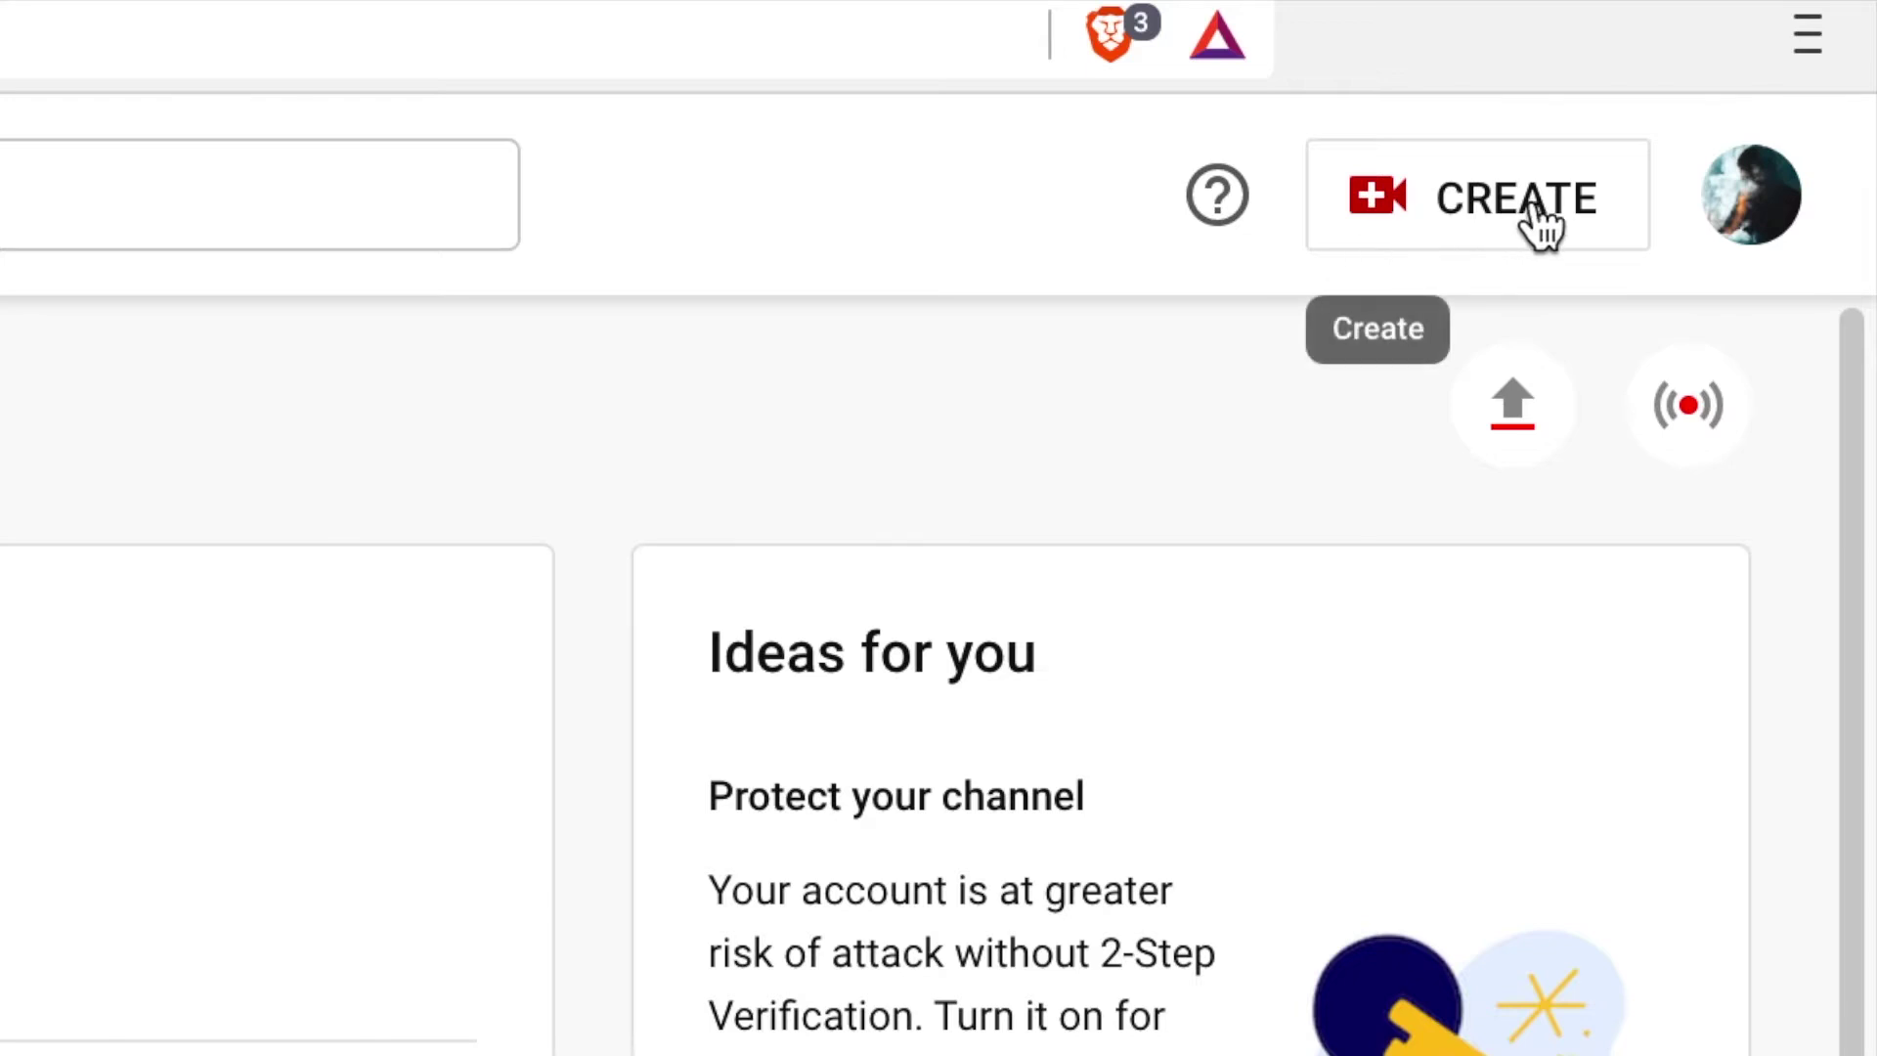
left_click(1539, 220)
left_click(1423, 332)
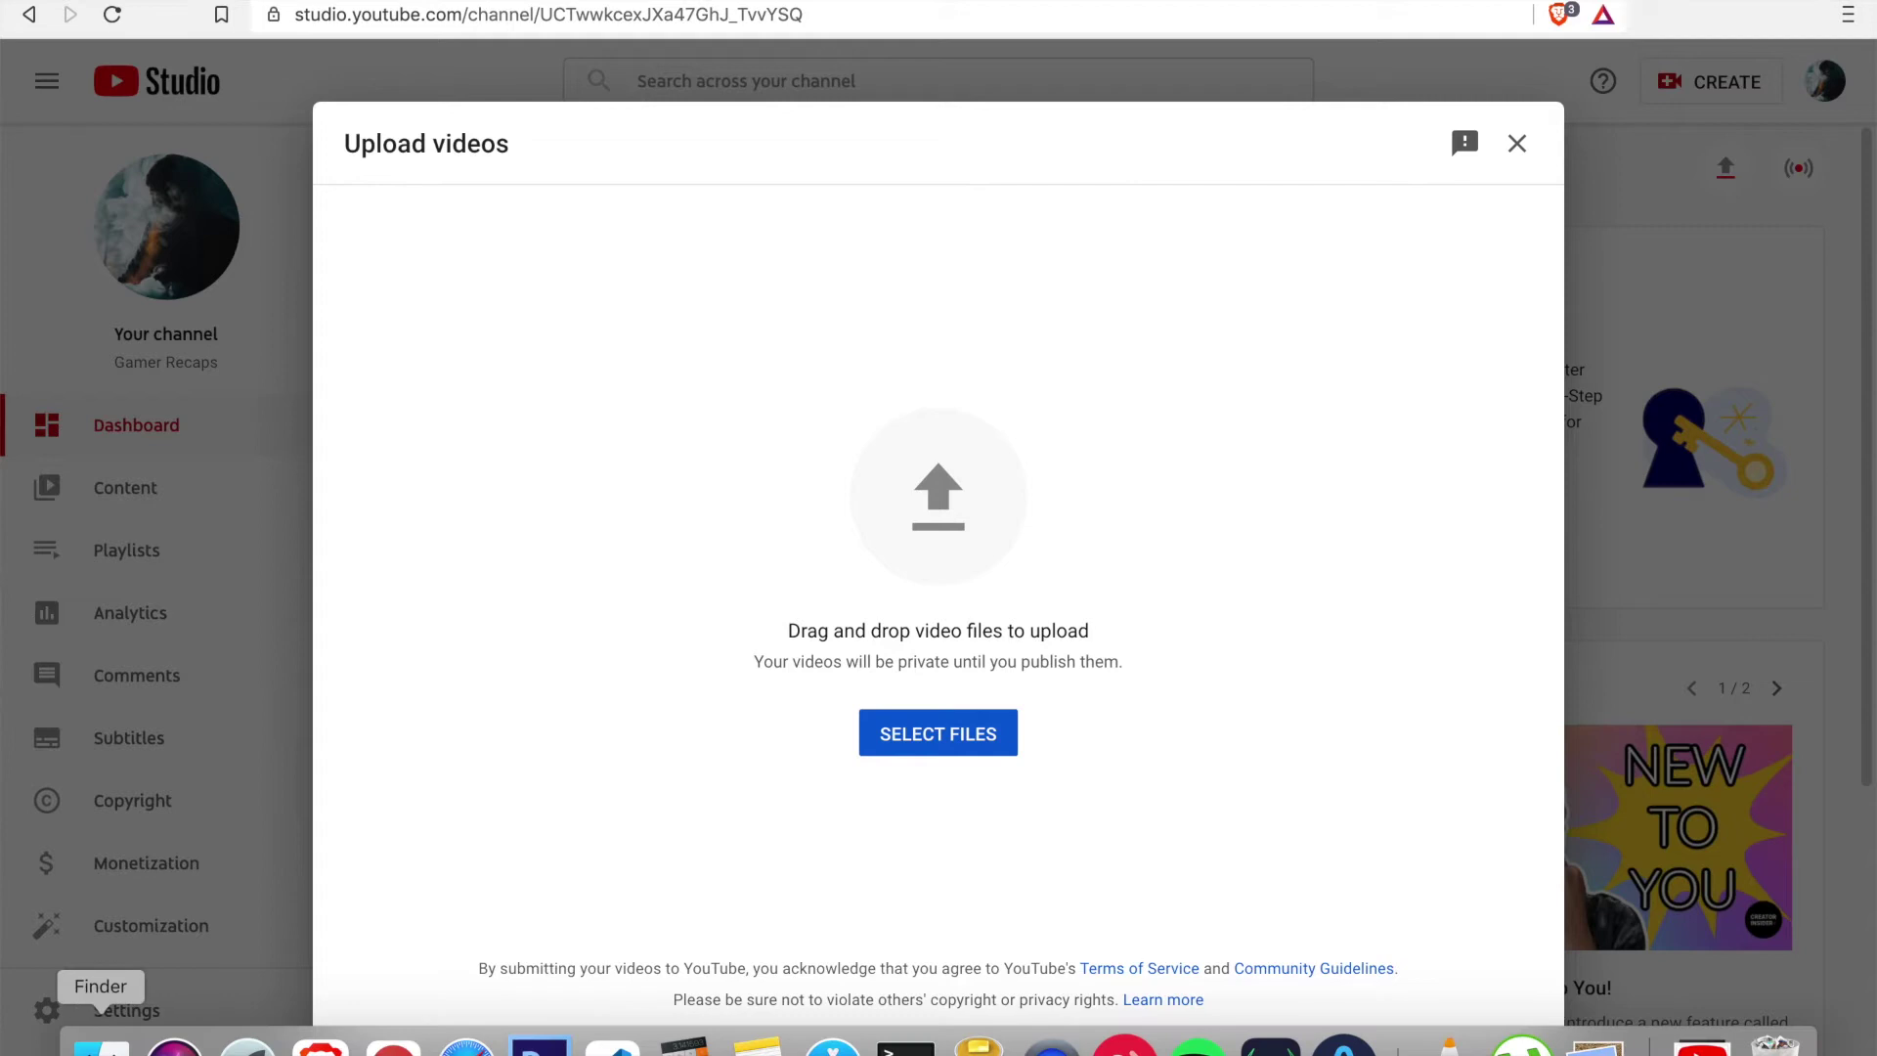
Step: Drag assassins-creed-valhalla-recap.mp4 from Finder's exported videos folder into the Upload videos dialog
left_click(100, 1037)
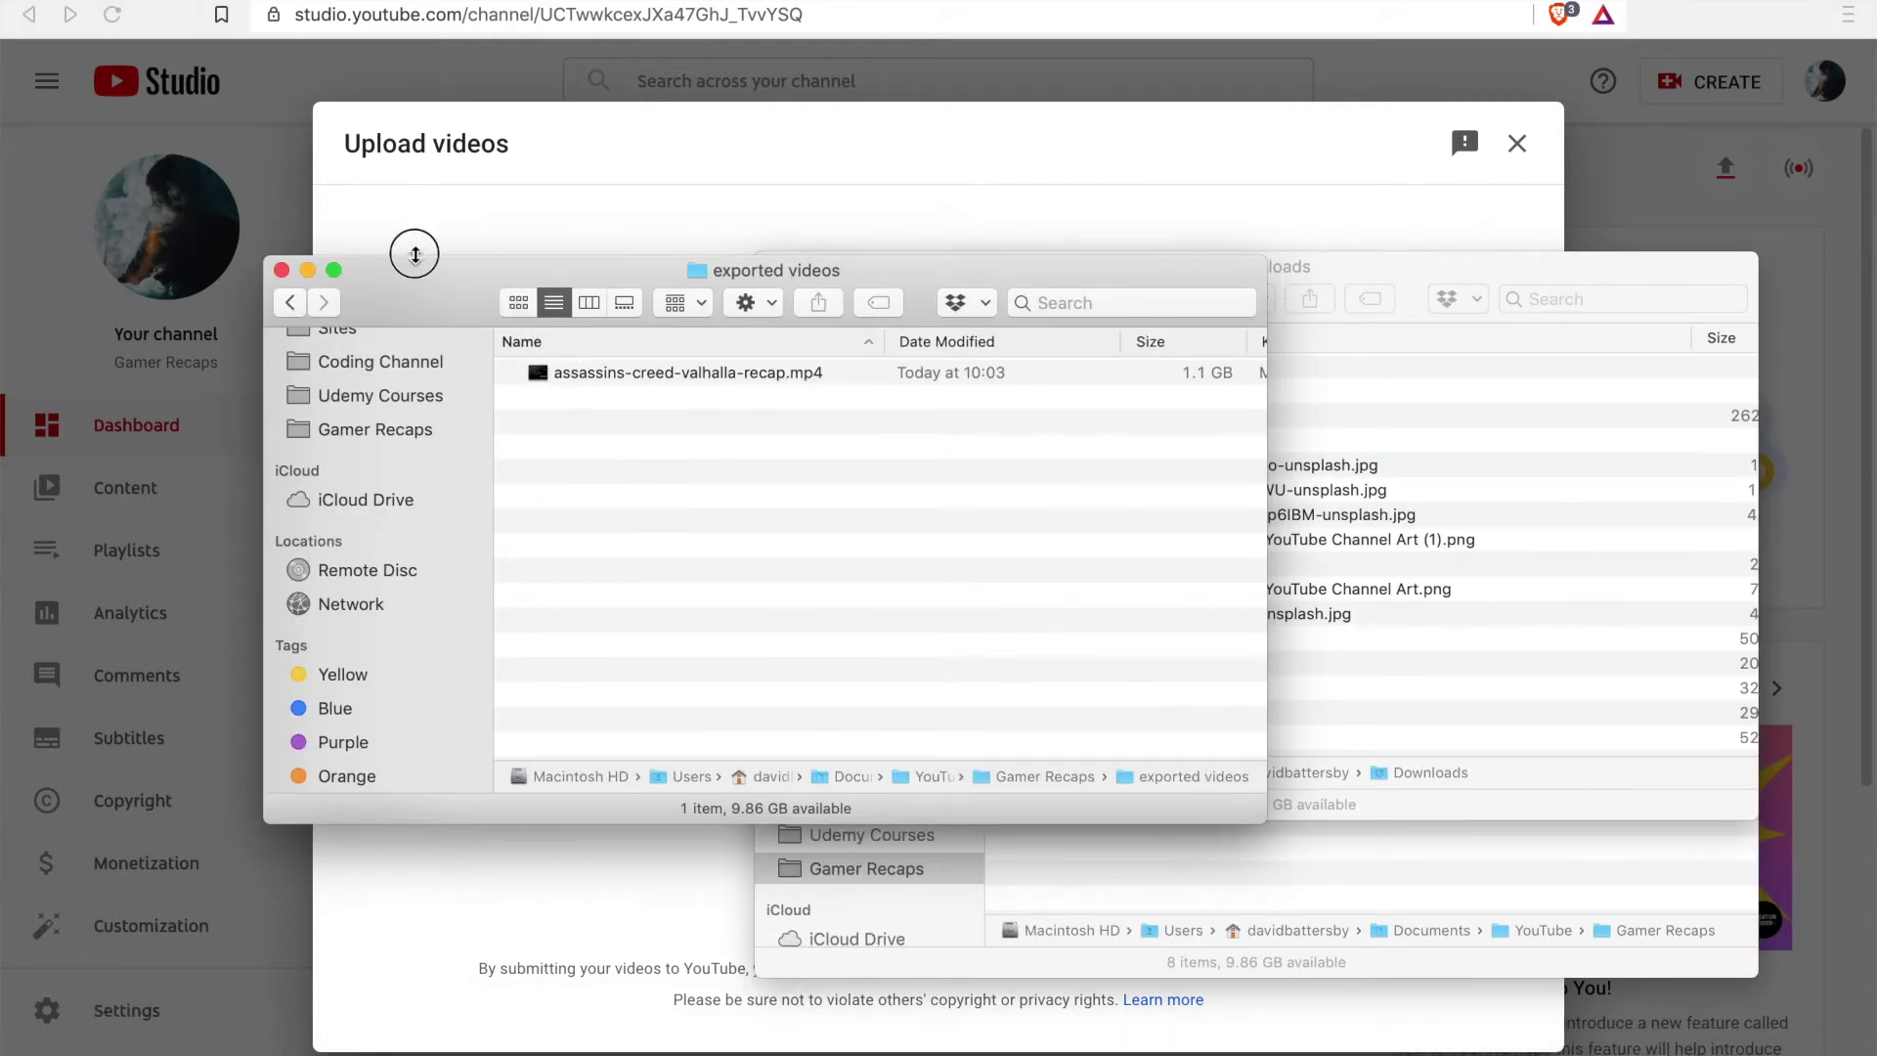
left_click_drag(411, 262, 939, 238)
left_click(1188, 349)
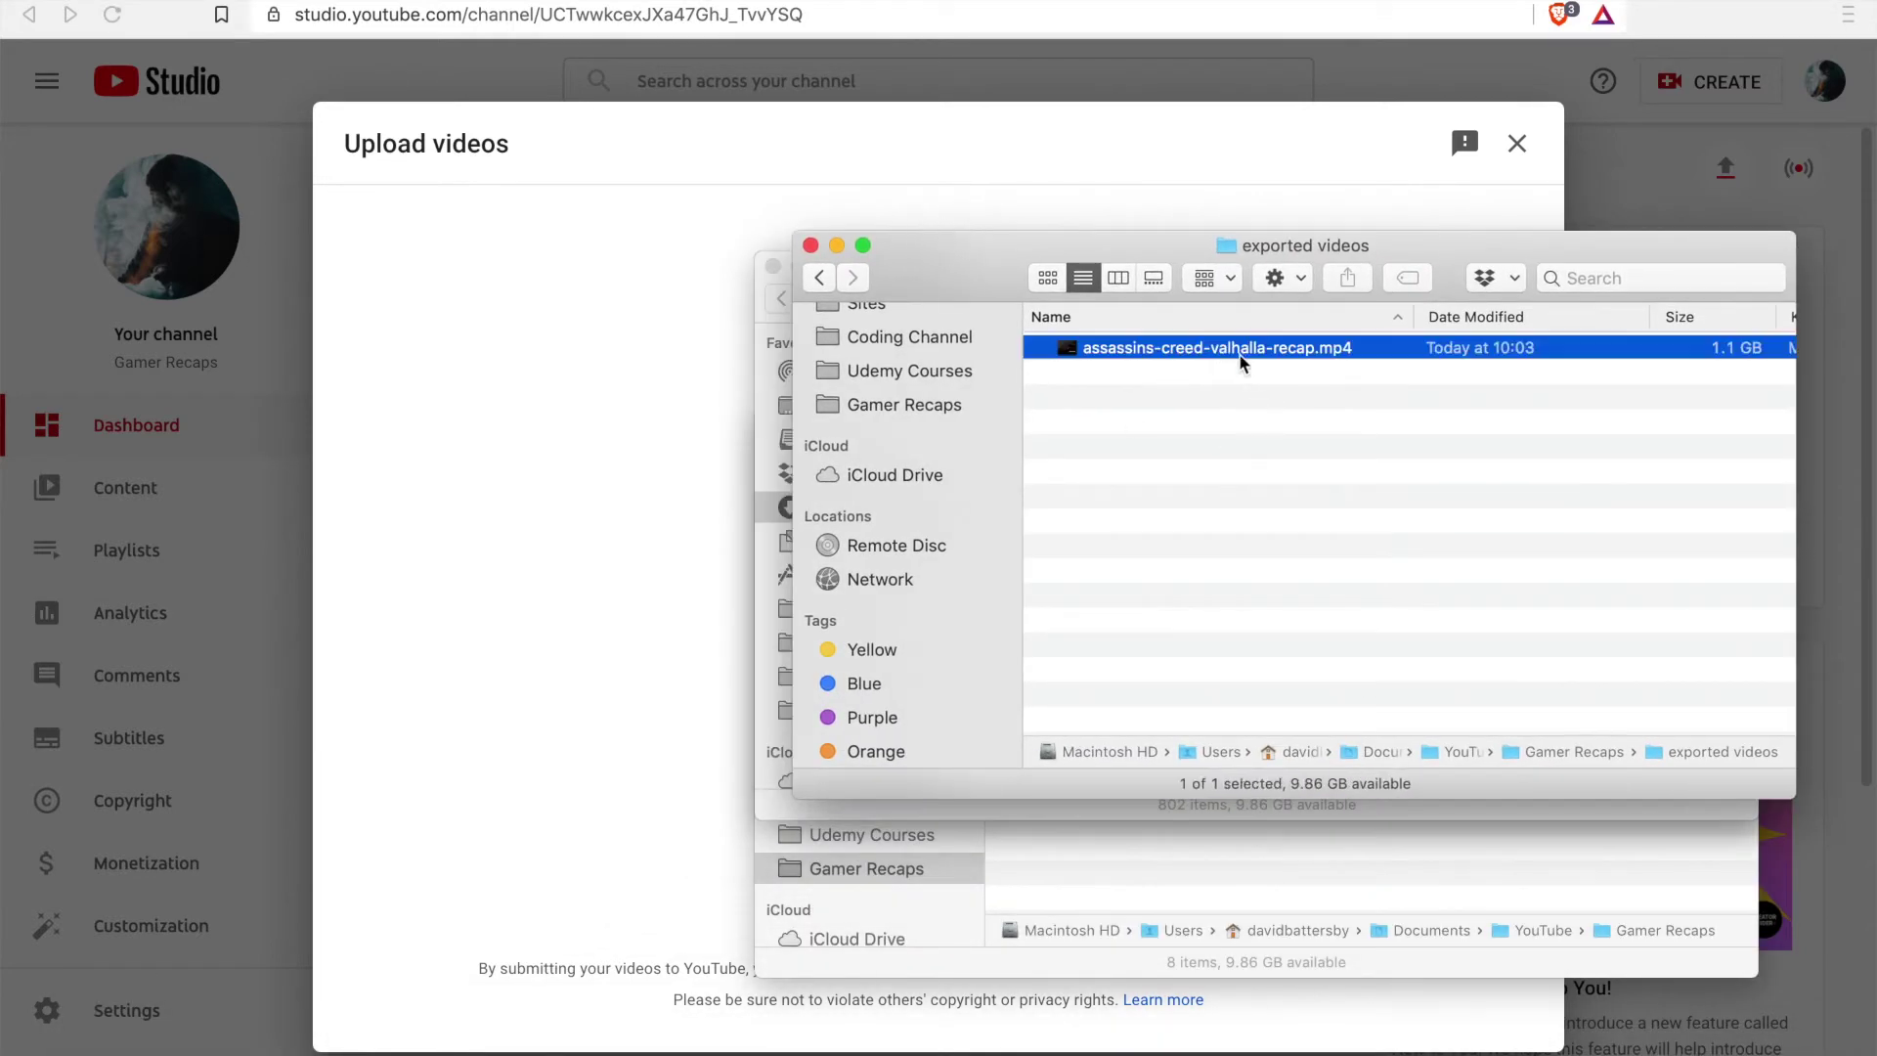
left_click_drag(1185, 352, 591, 457)
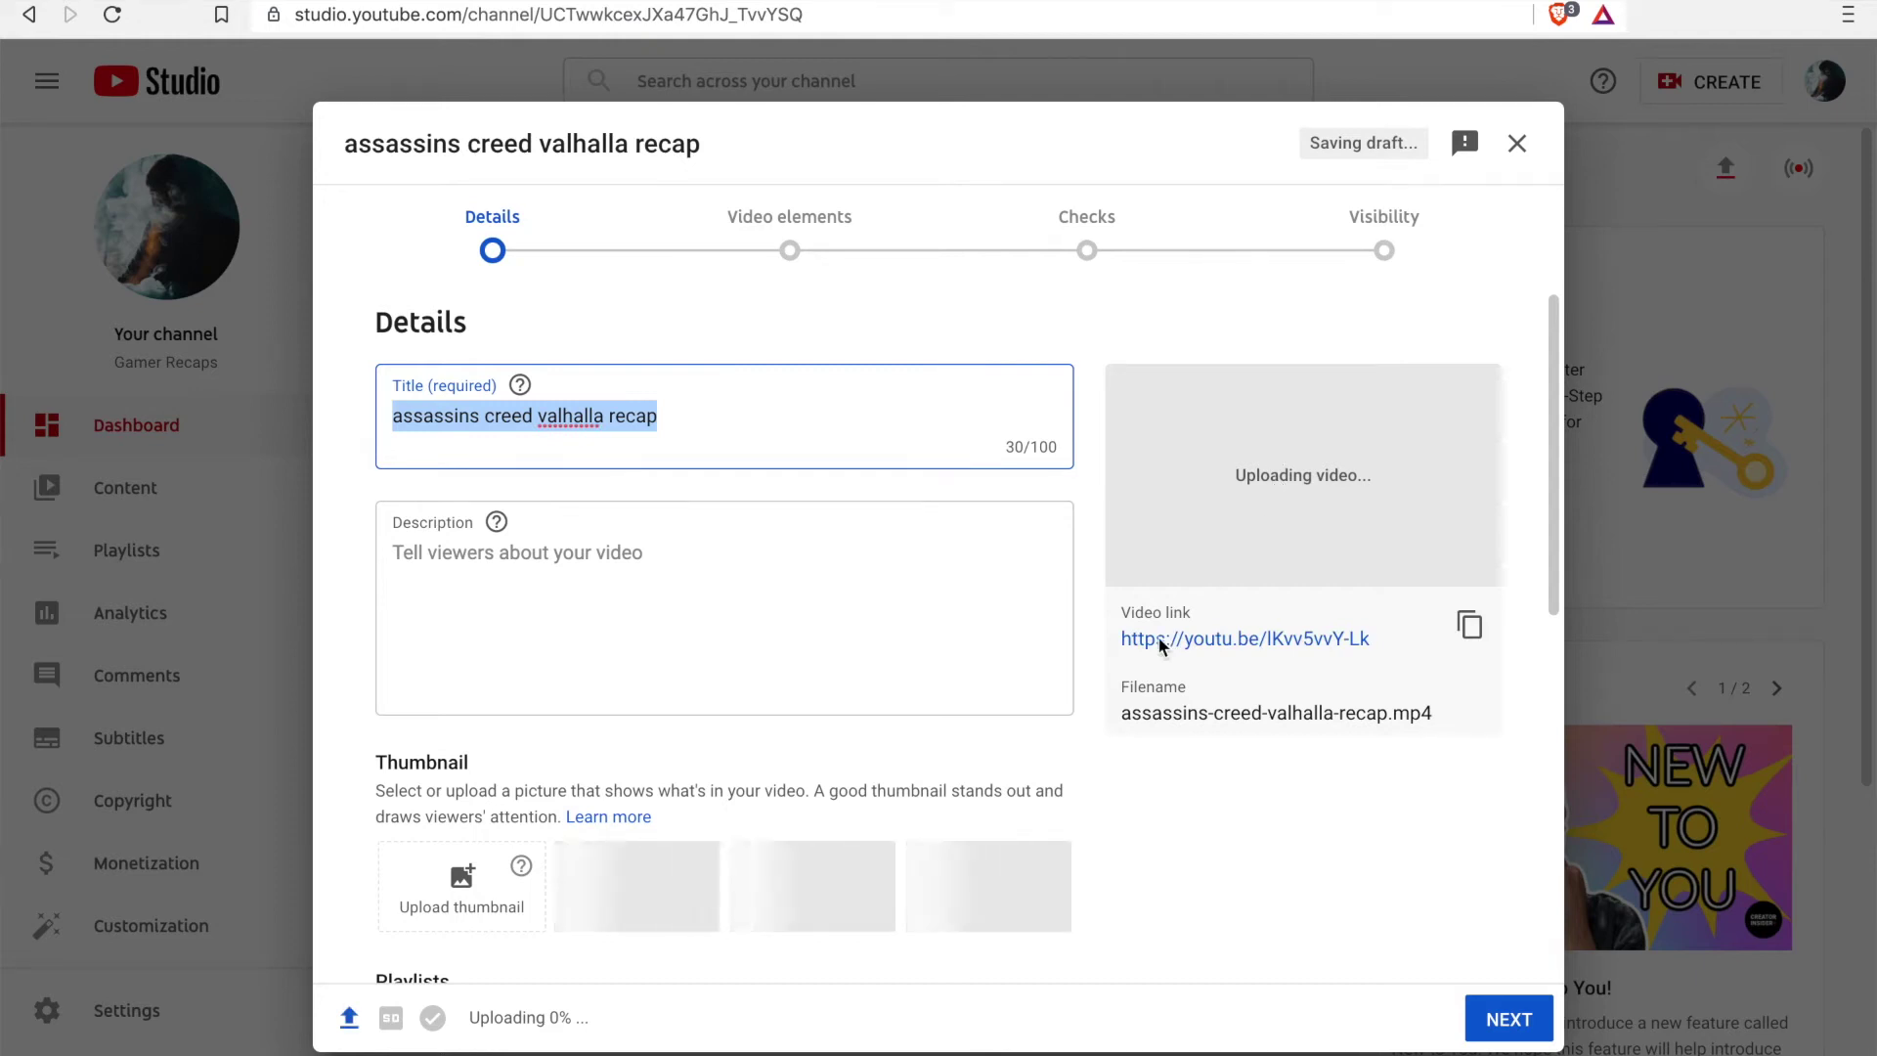
Step: Leave the description empty and scroll through the Details form
left_click(834, 678)
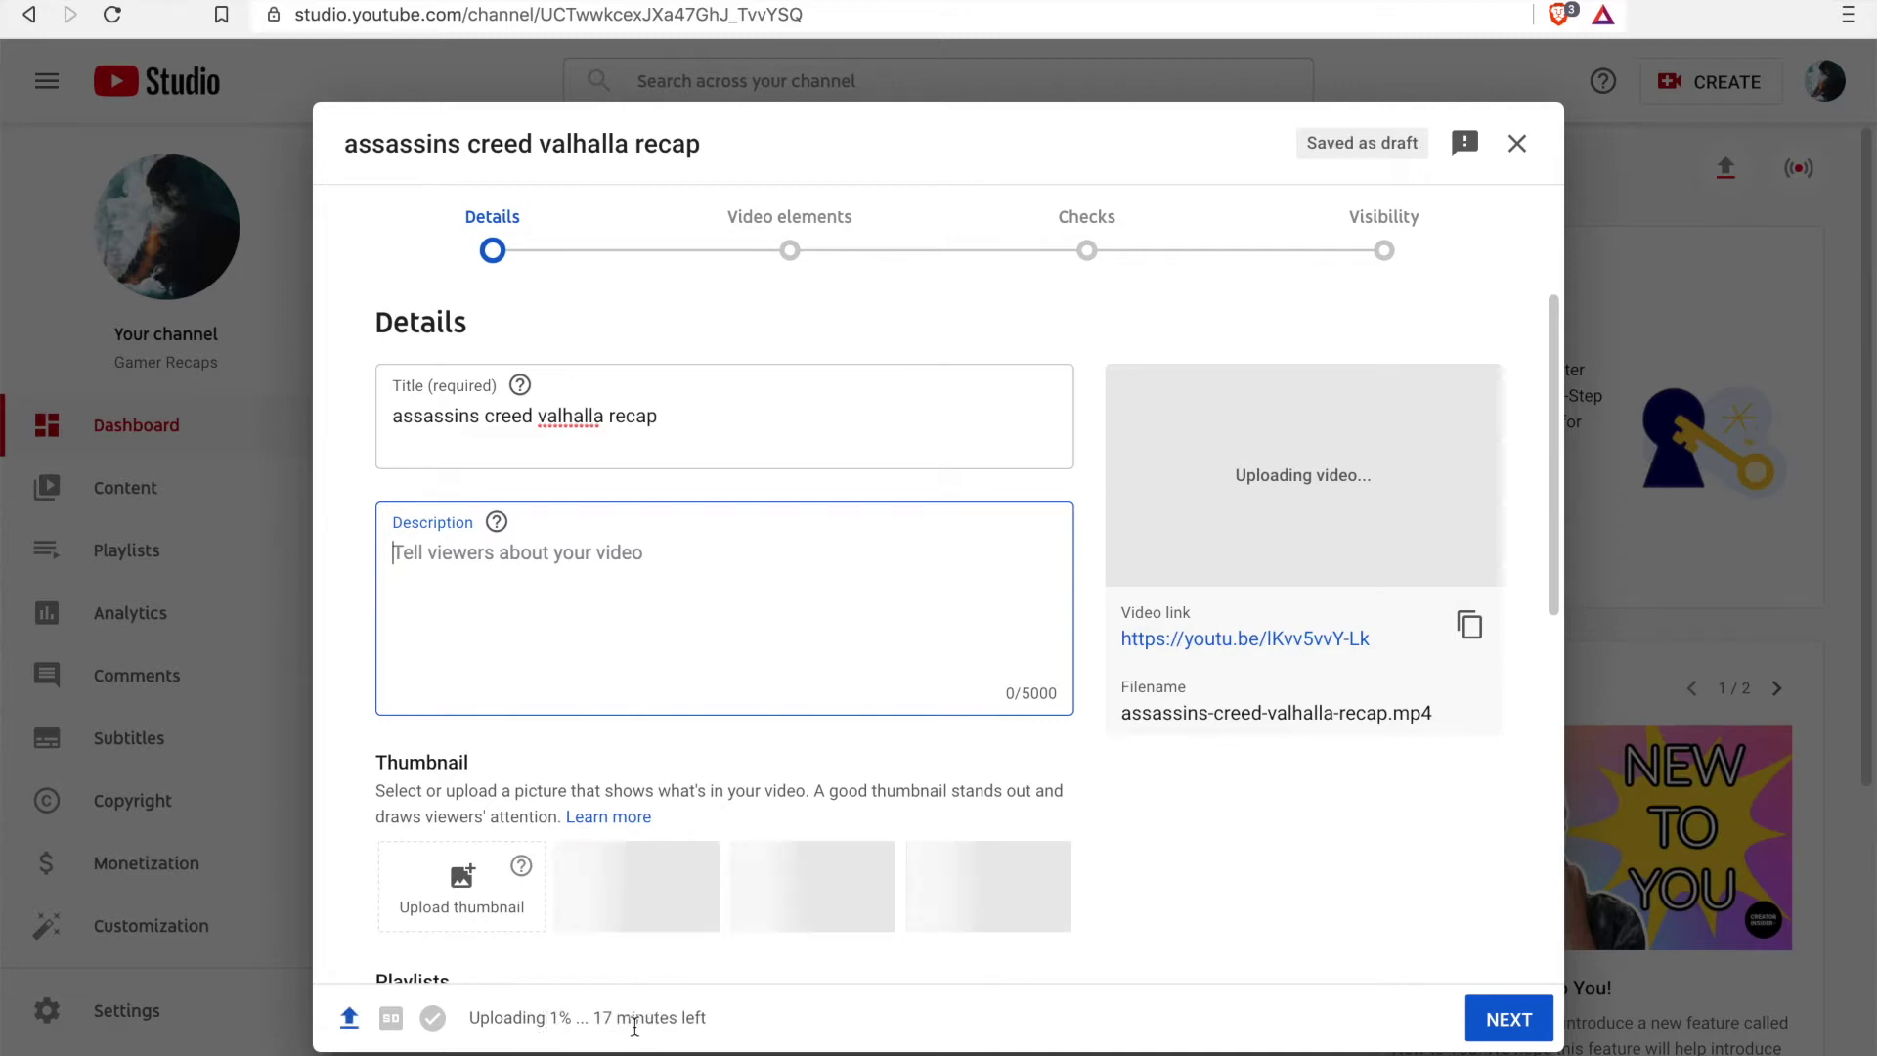
left_click(577, 1017)
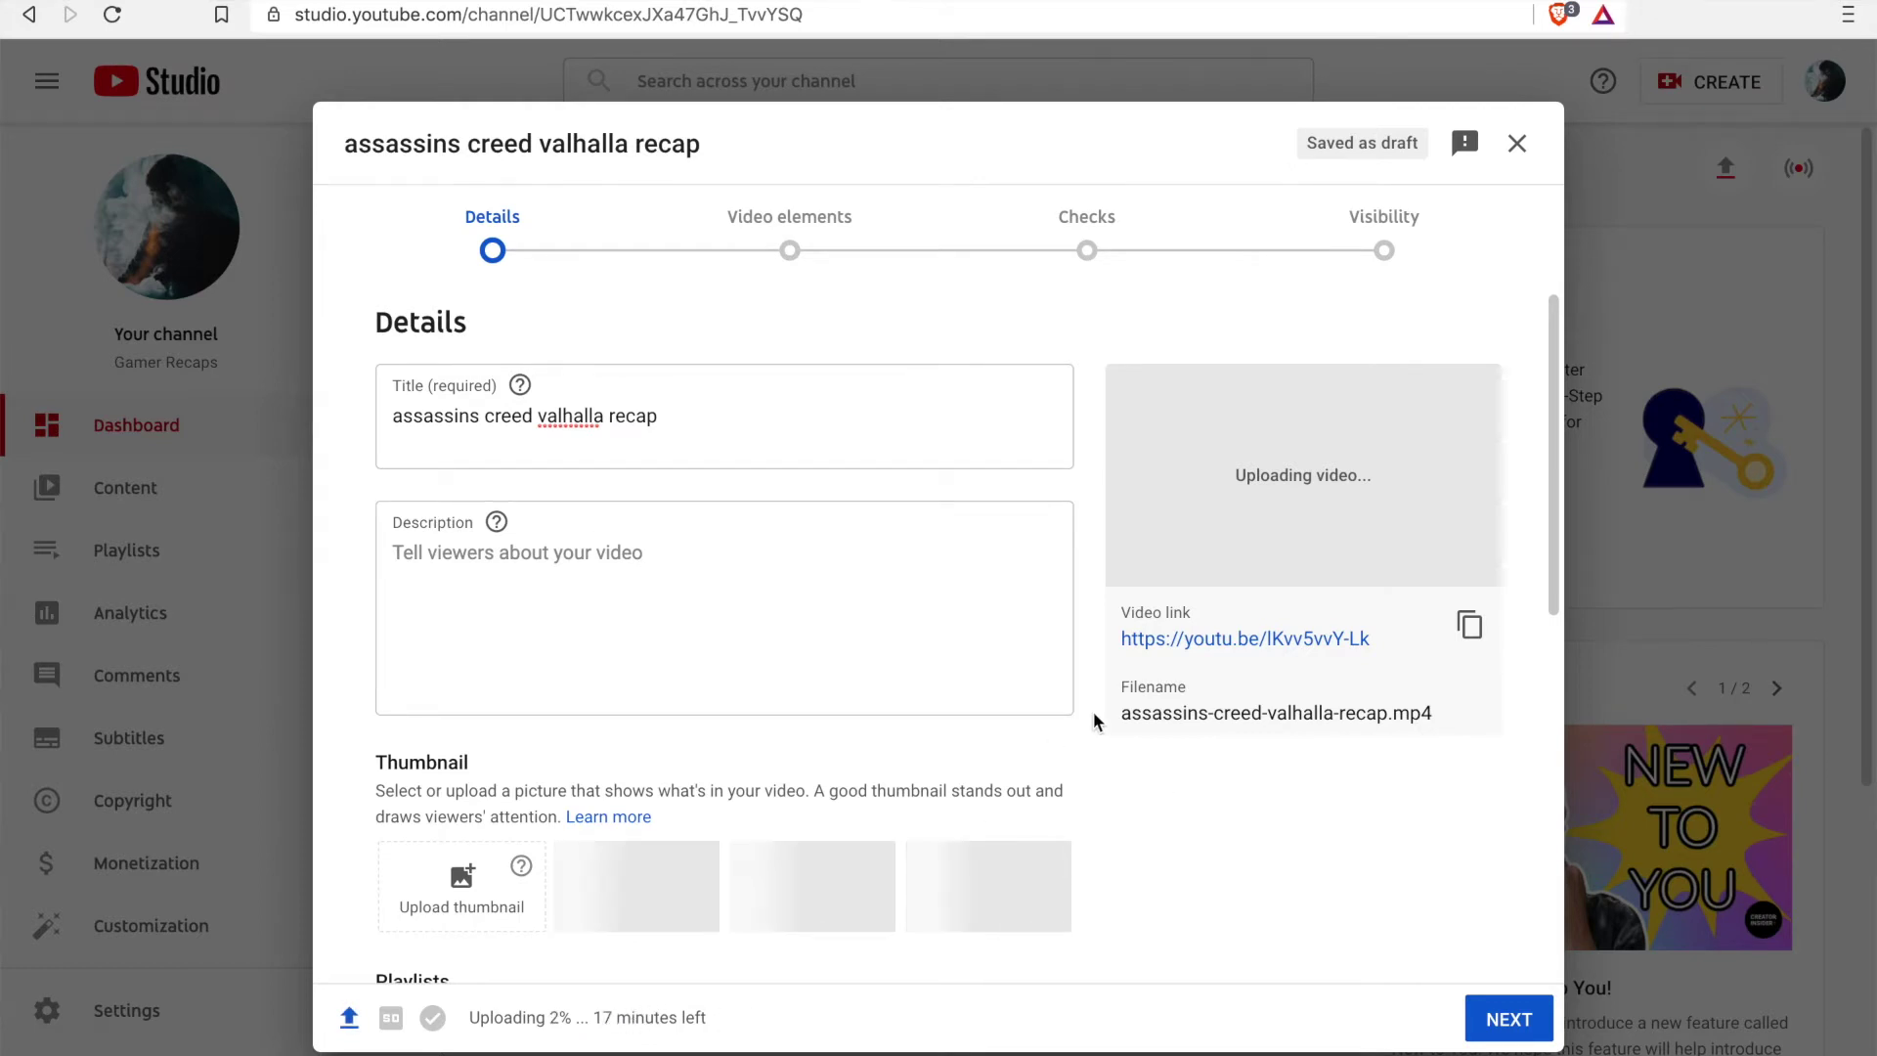
scroll(1093, 712, "down", 6)
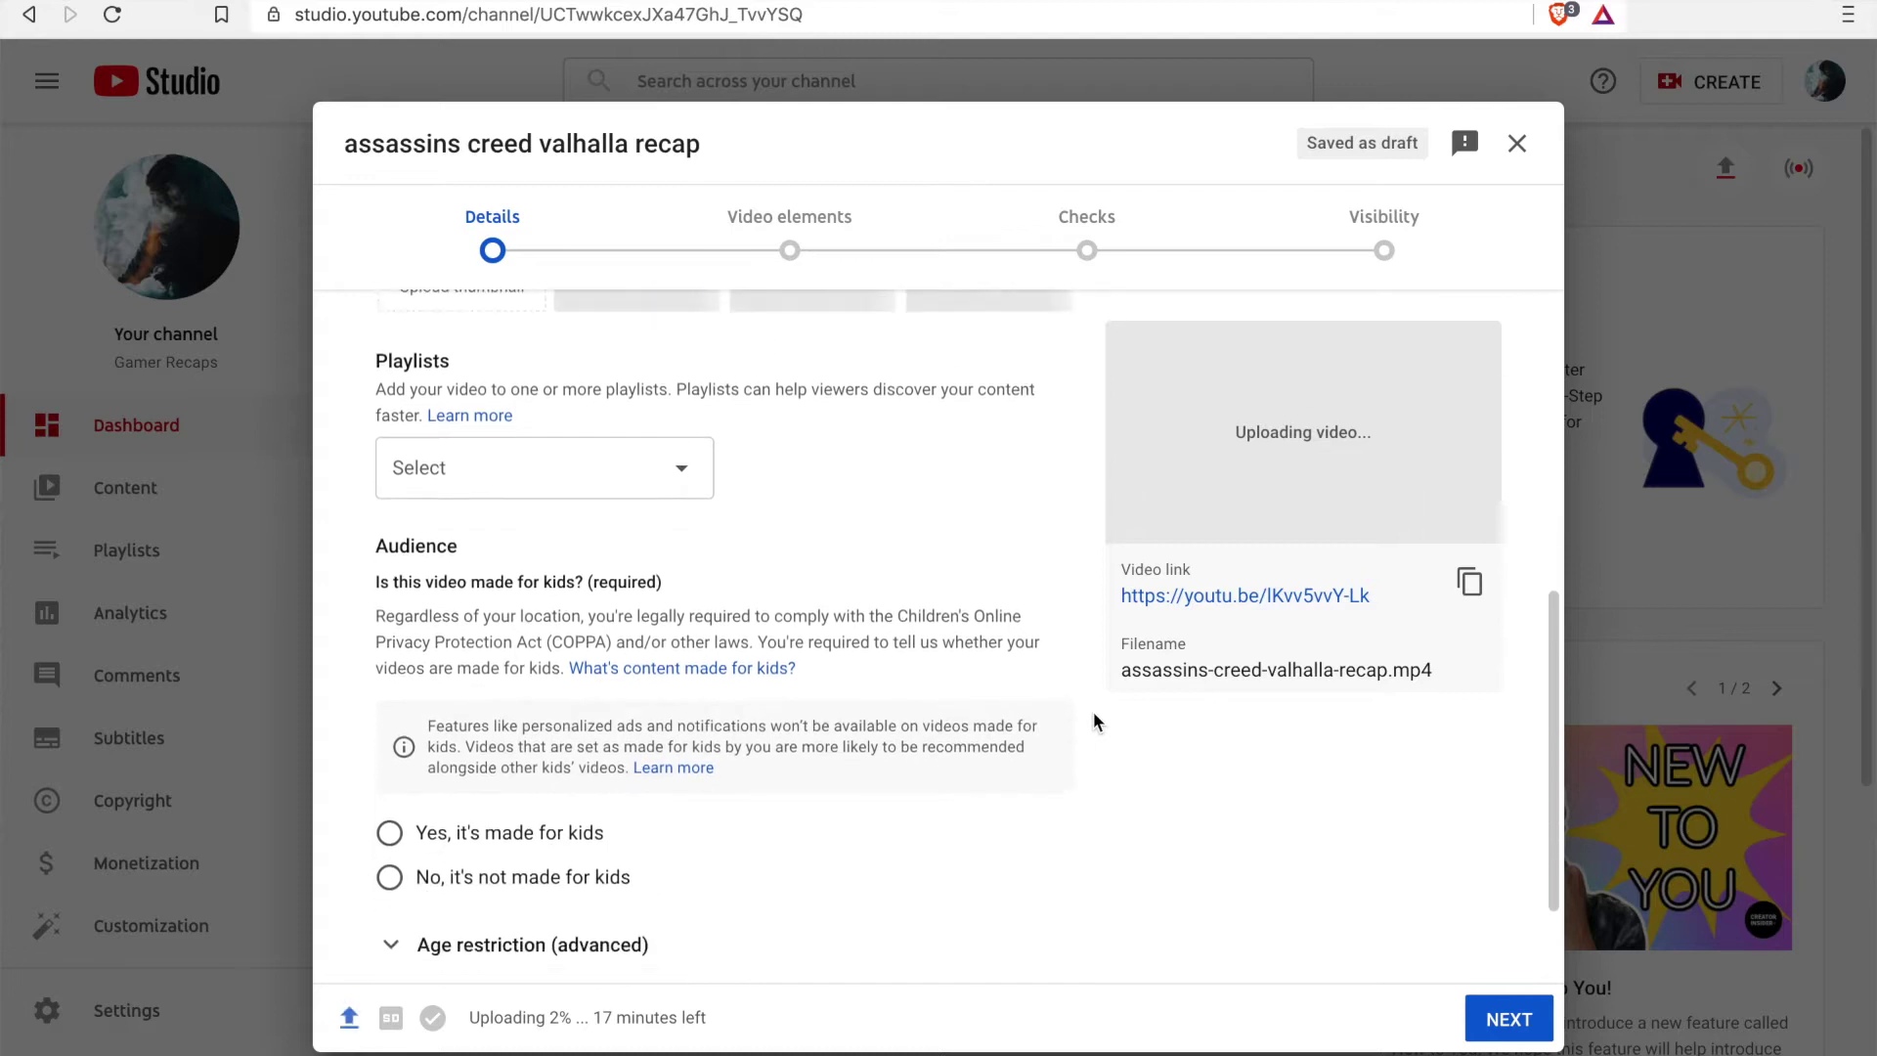
scroll(1093, 712, "down", 1)
scroll(1093, 712, "up", 1)
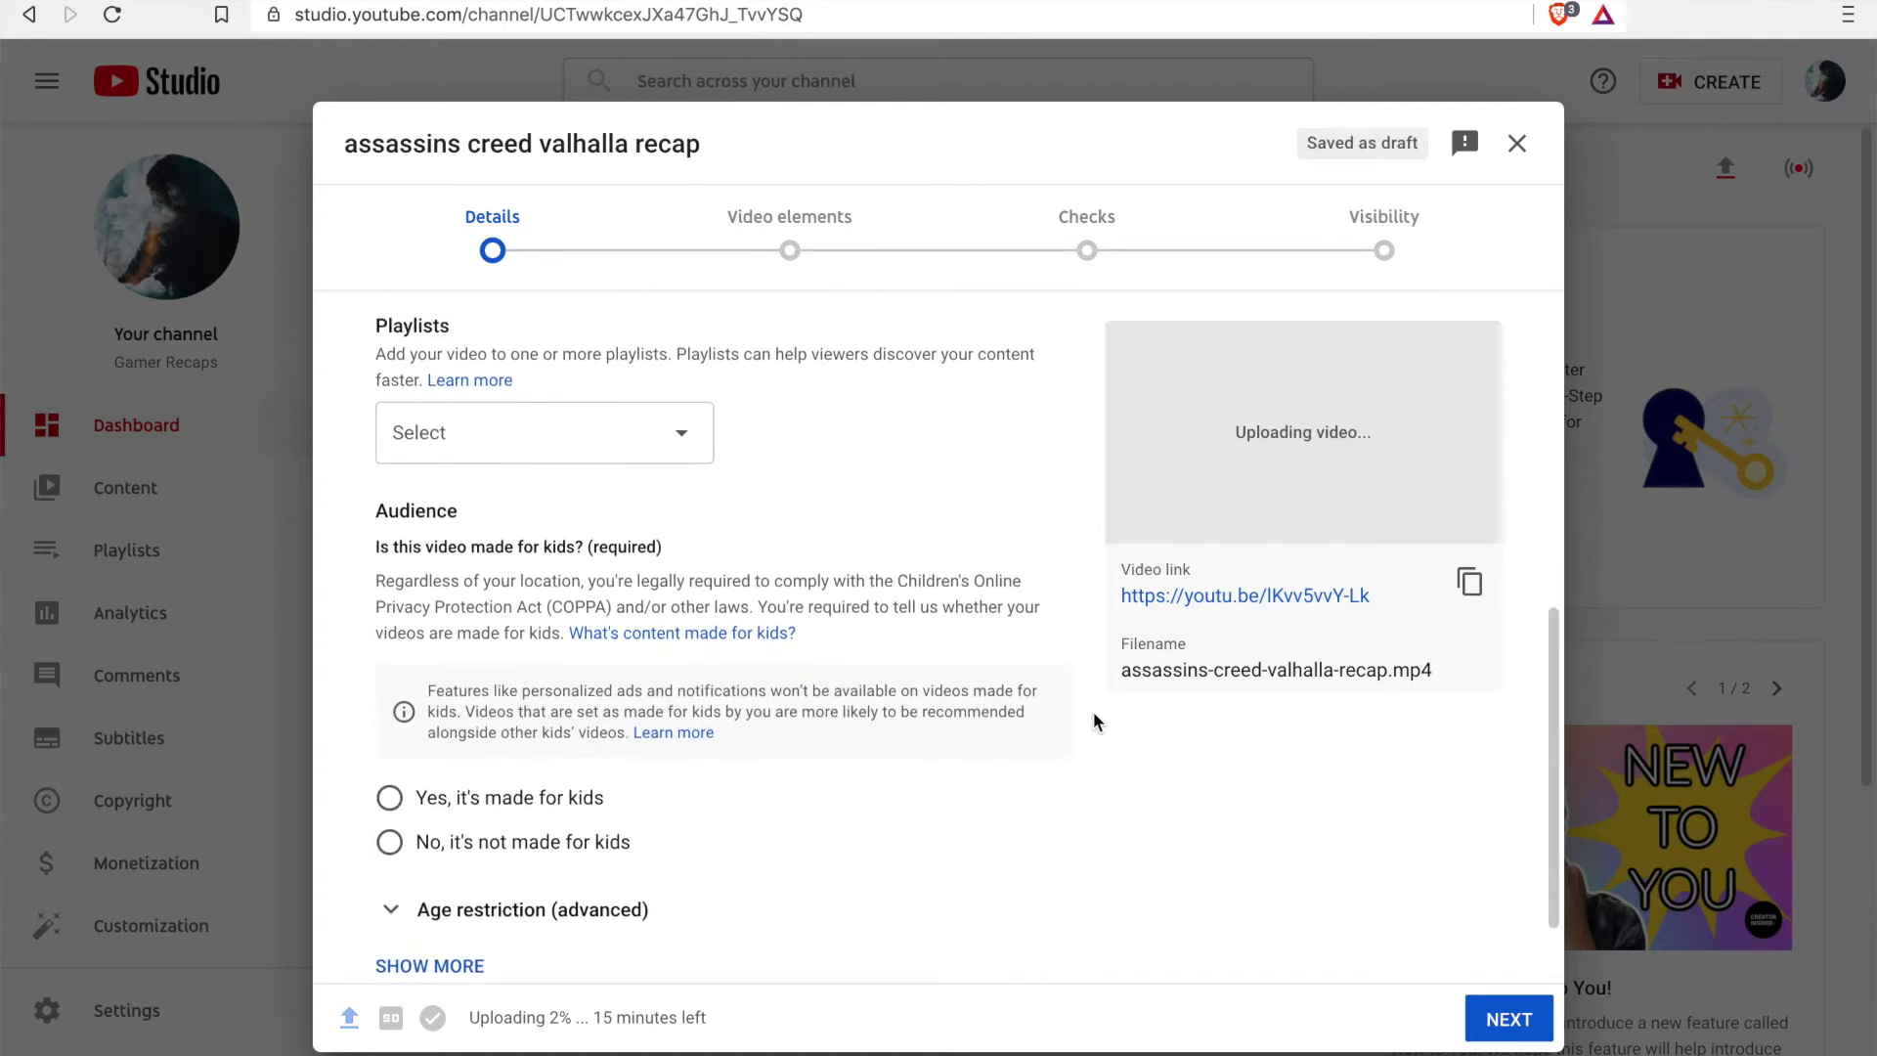
scroll(1094, 714, "down", 1)
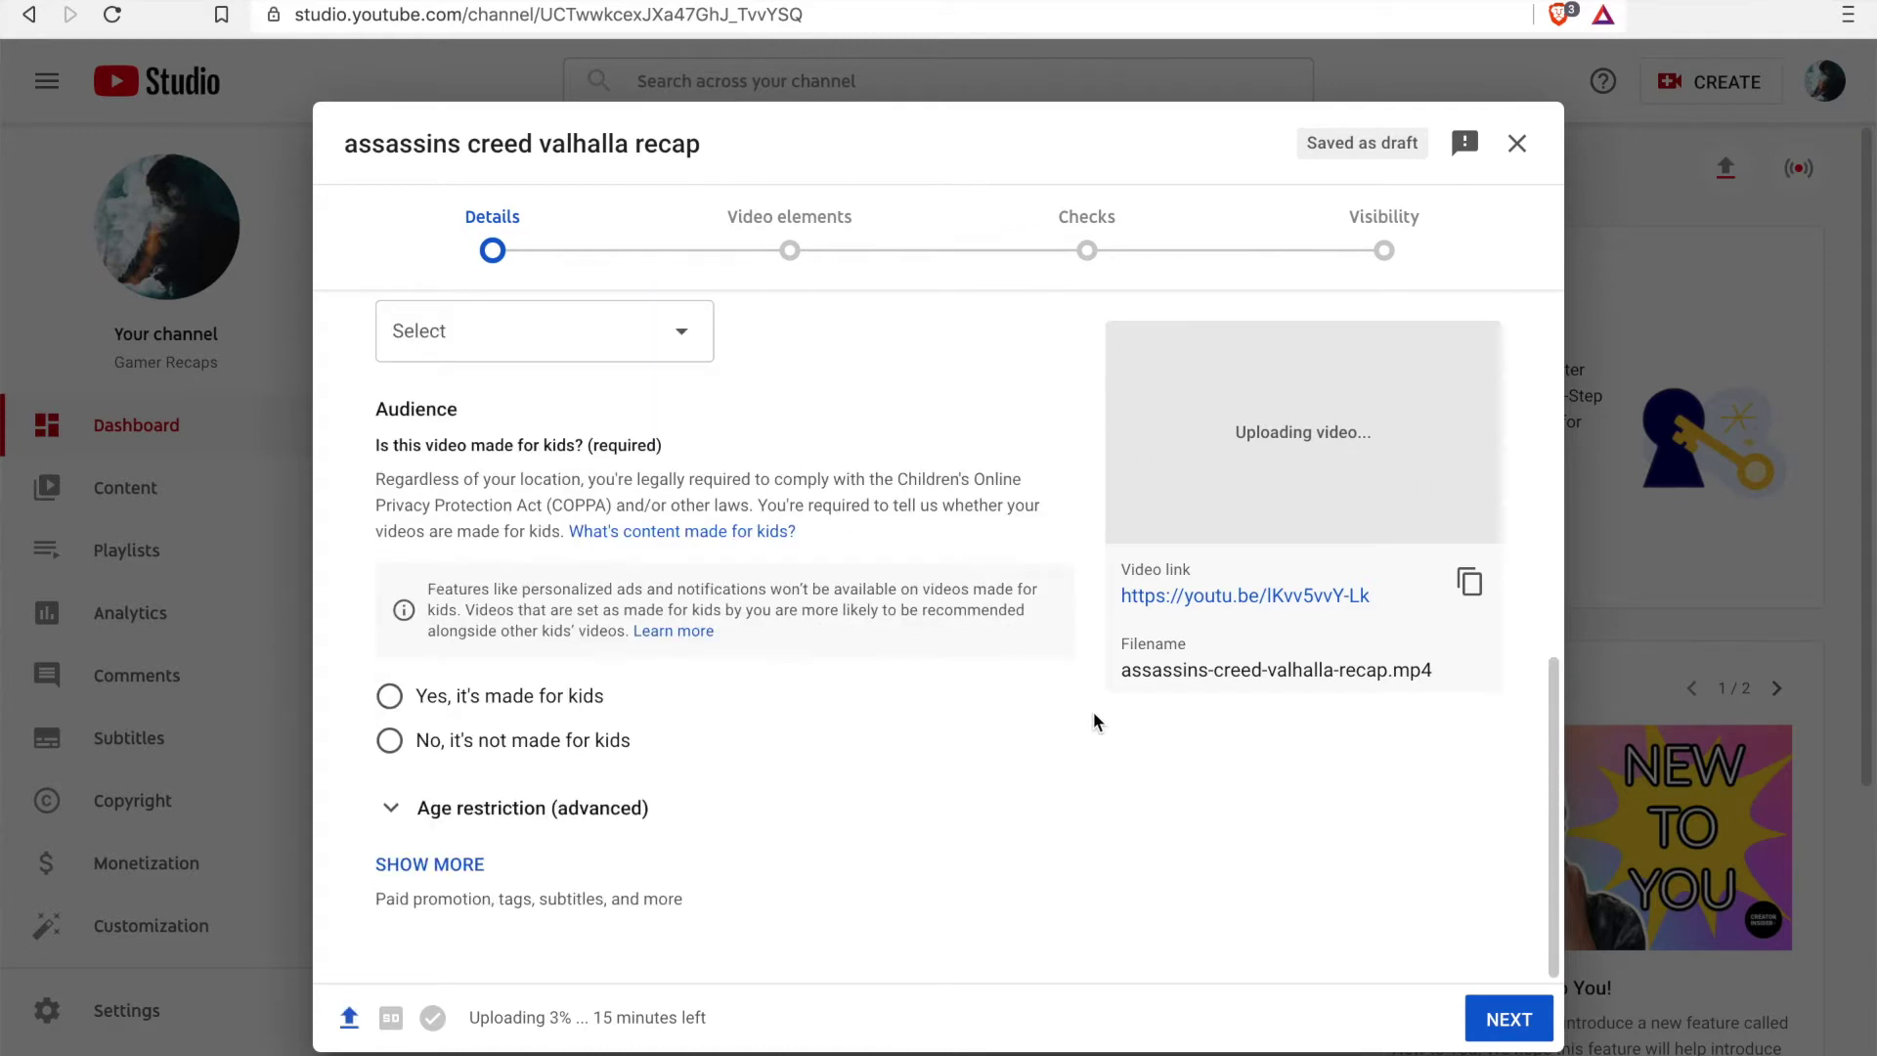
scroll(1093, 711, "up", 7)
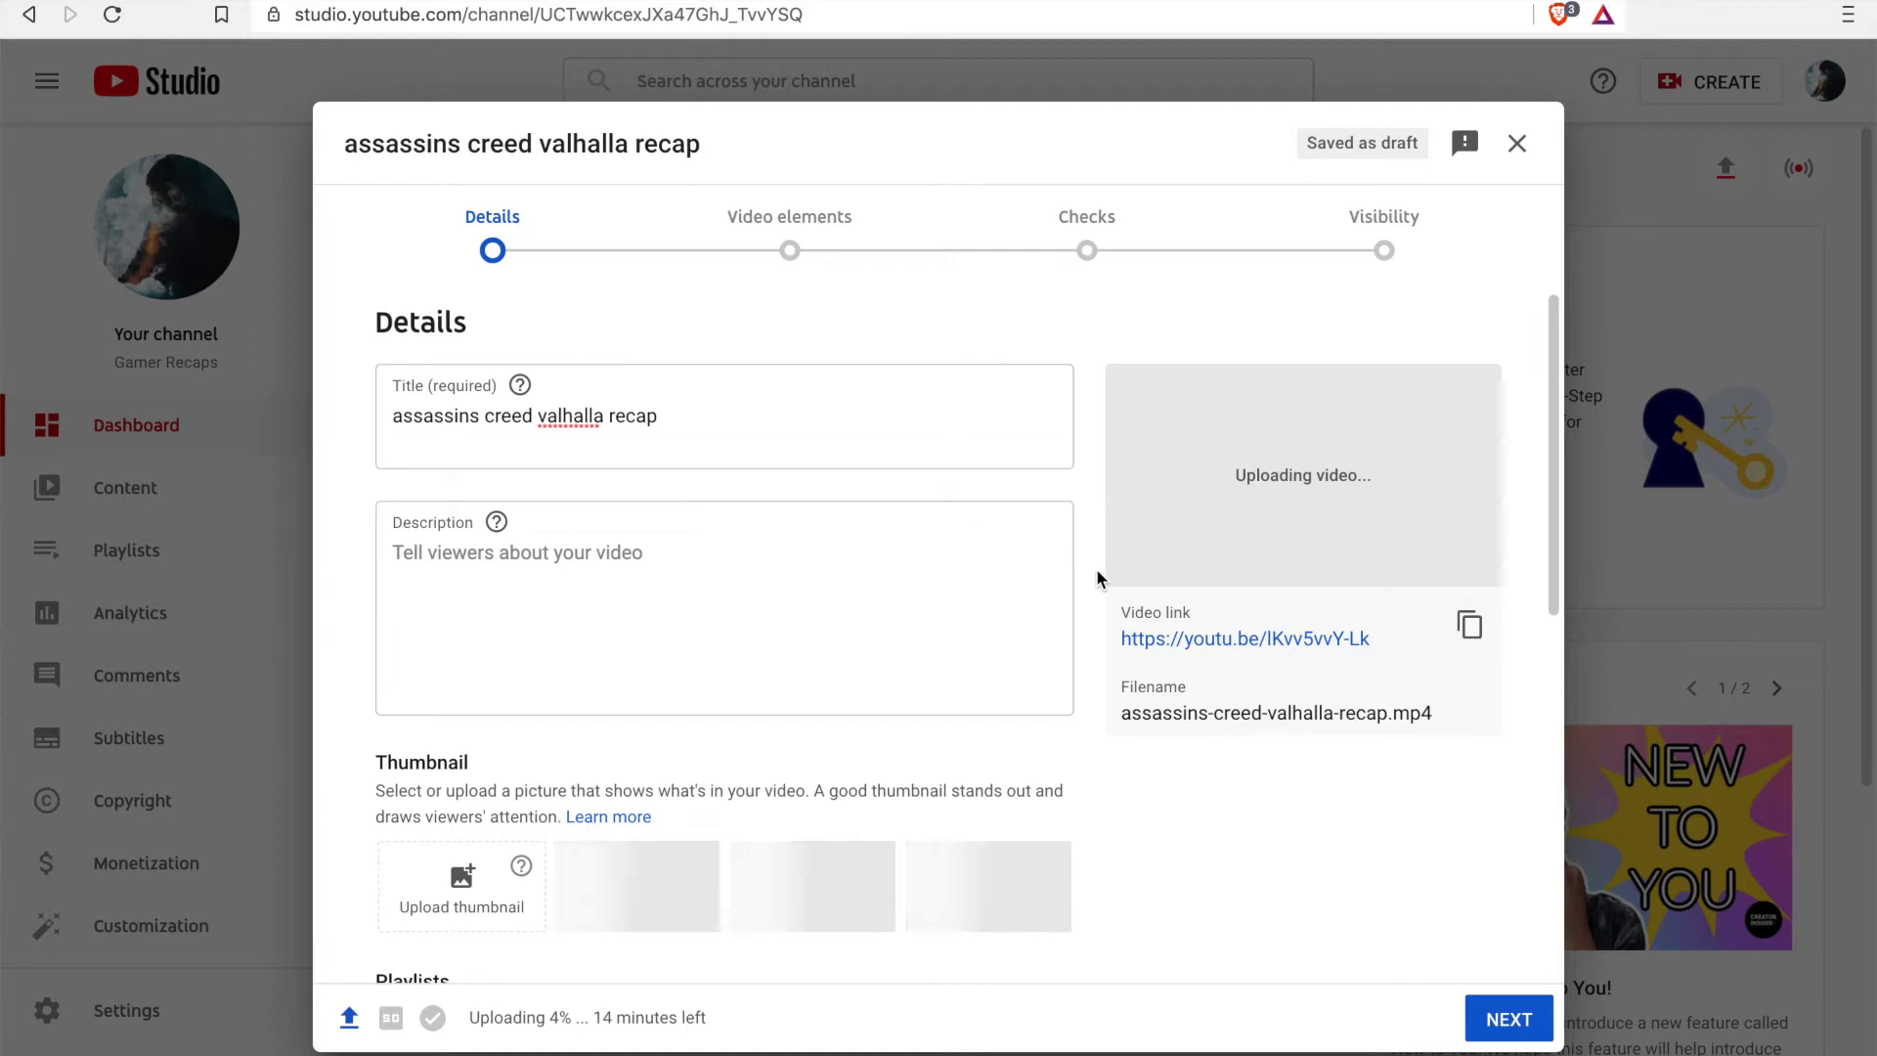
Step: Expand the extra options to reveal paid promotion, chapters and tags
scroll(1094, 567, "down", 1)
scroll(1095, 567, "down", 1)
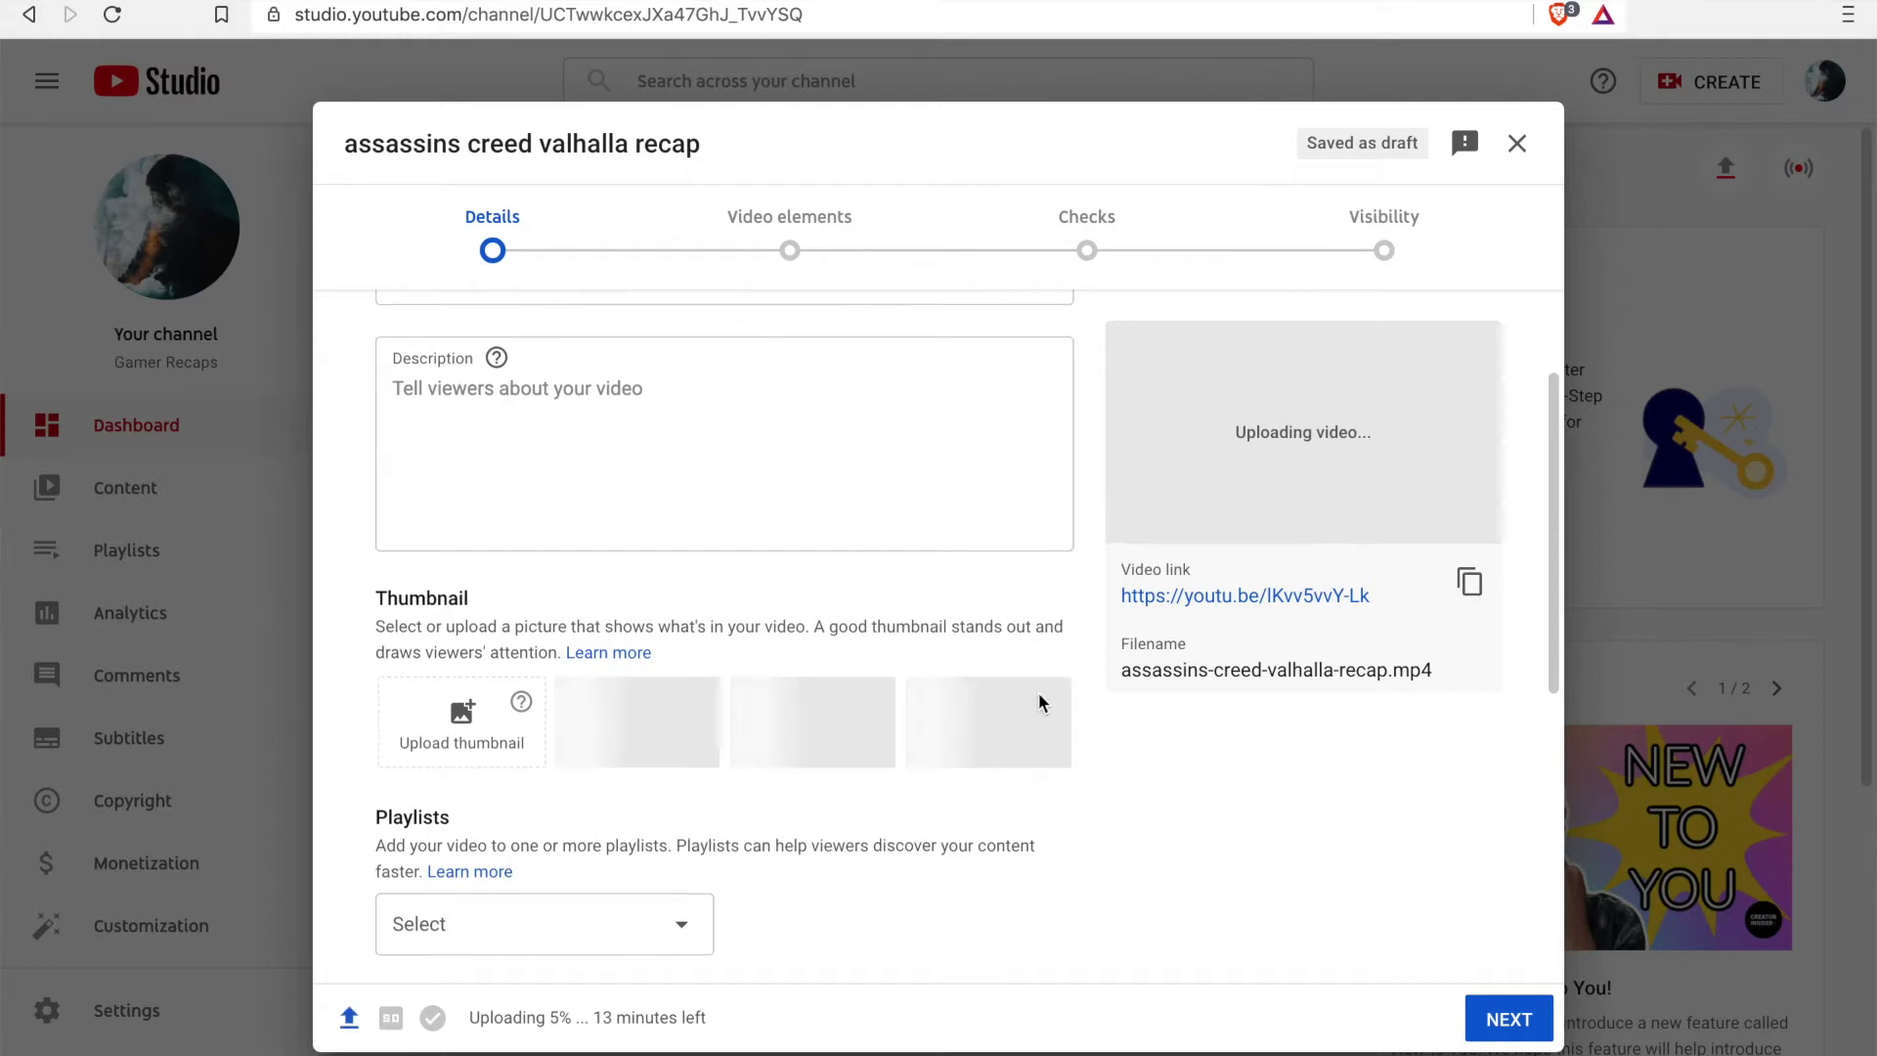
scroll(1043, 700, "down", 5)
scroll(868, 641, "down", 1)
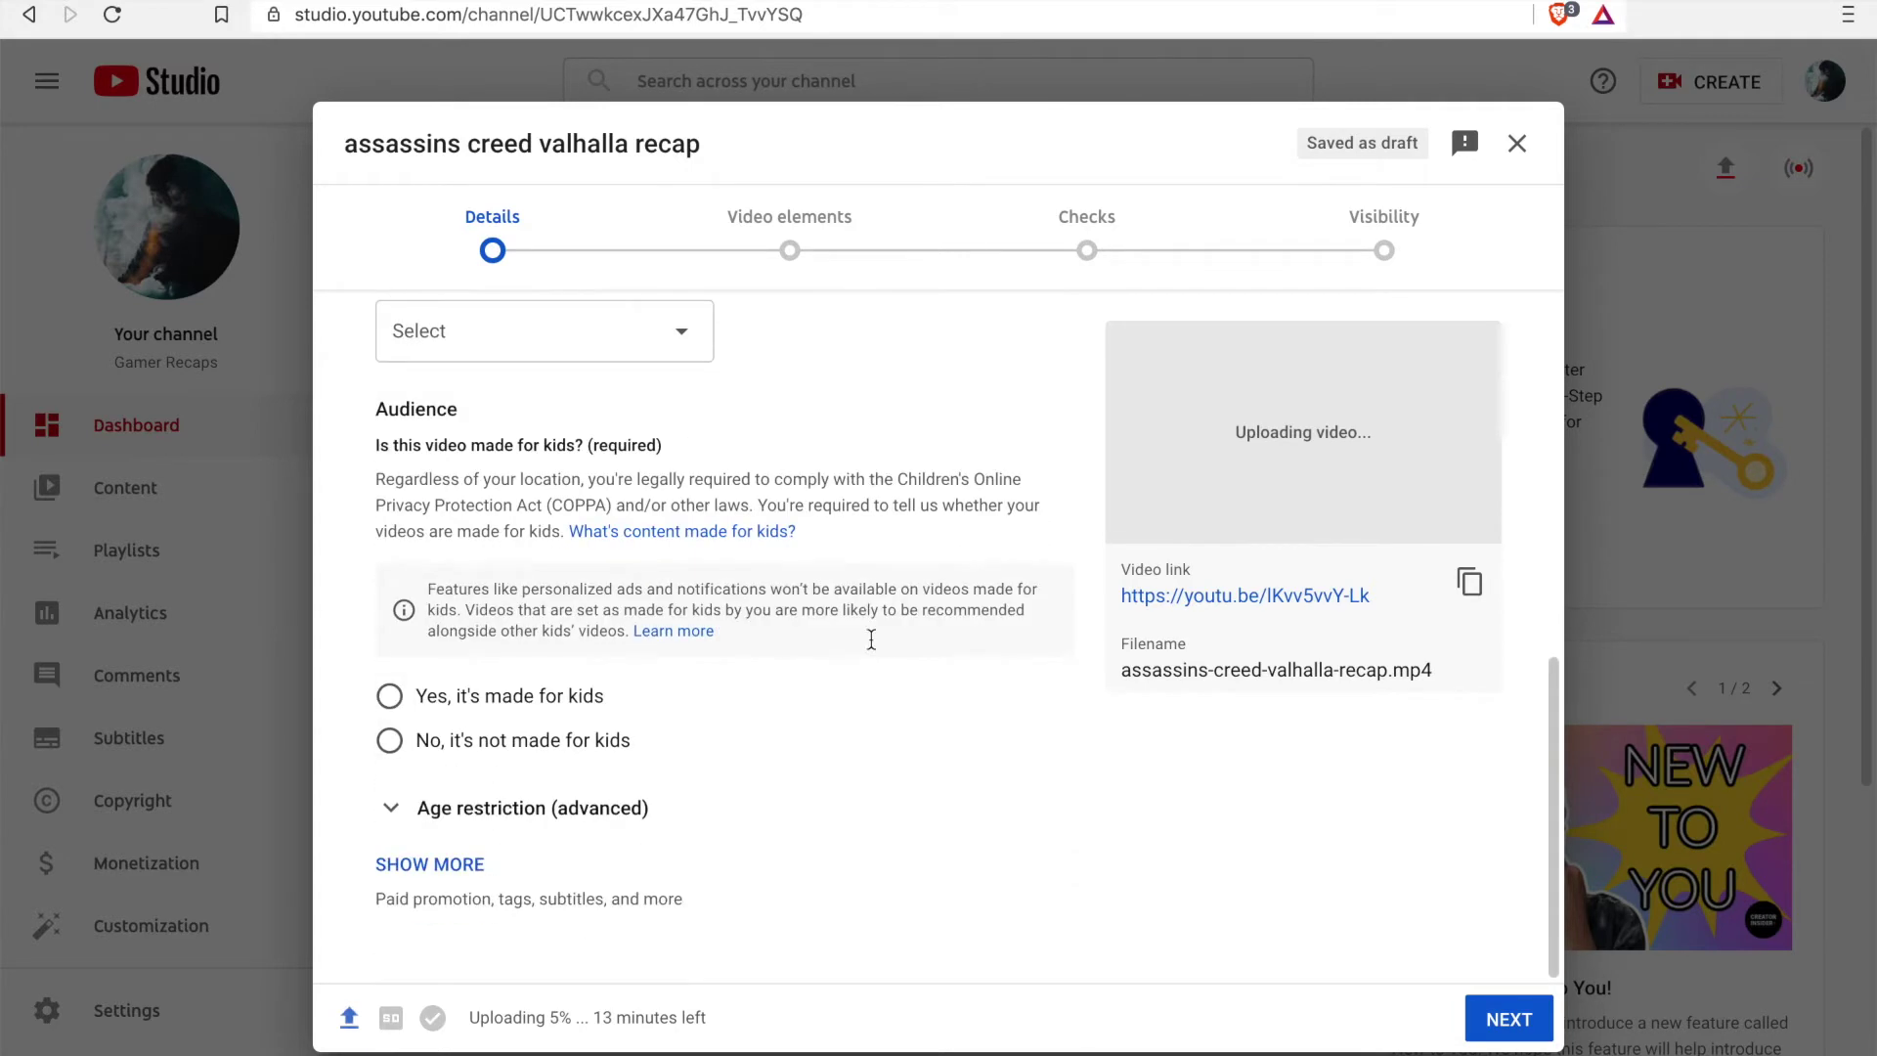
left_click(437, 873)
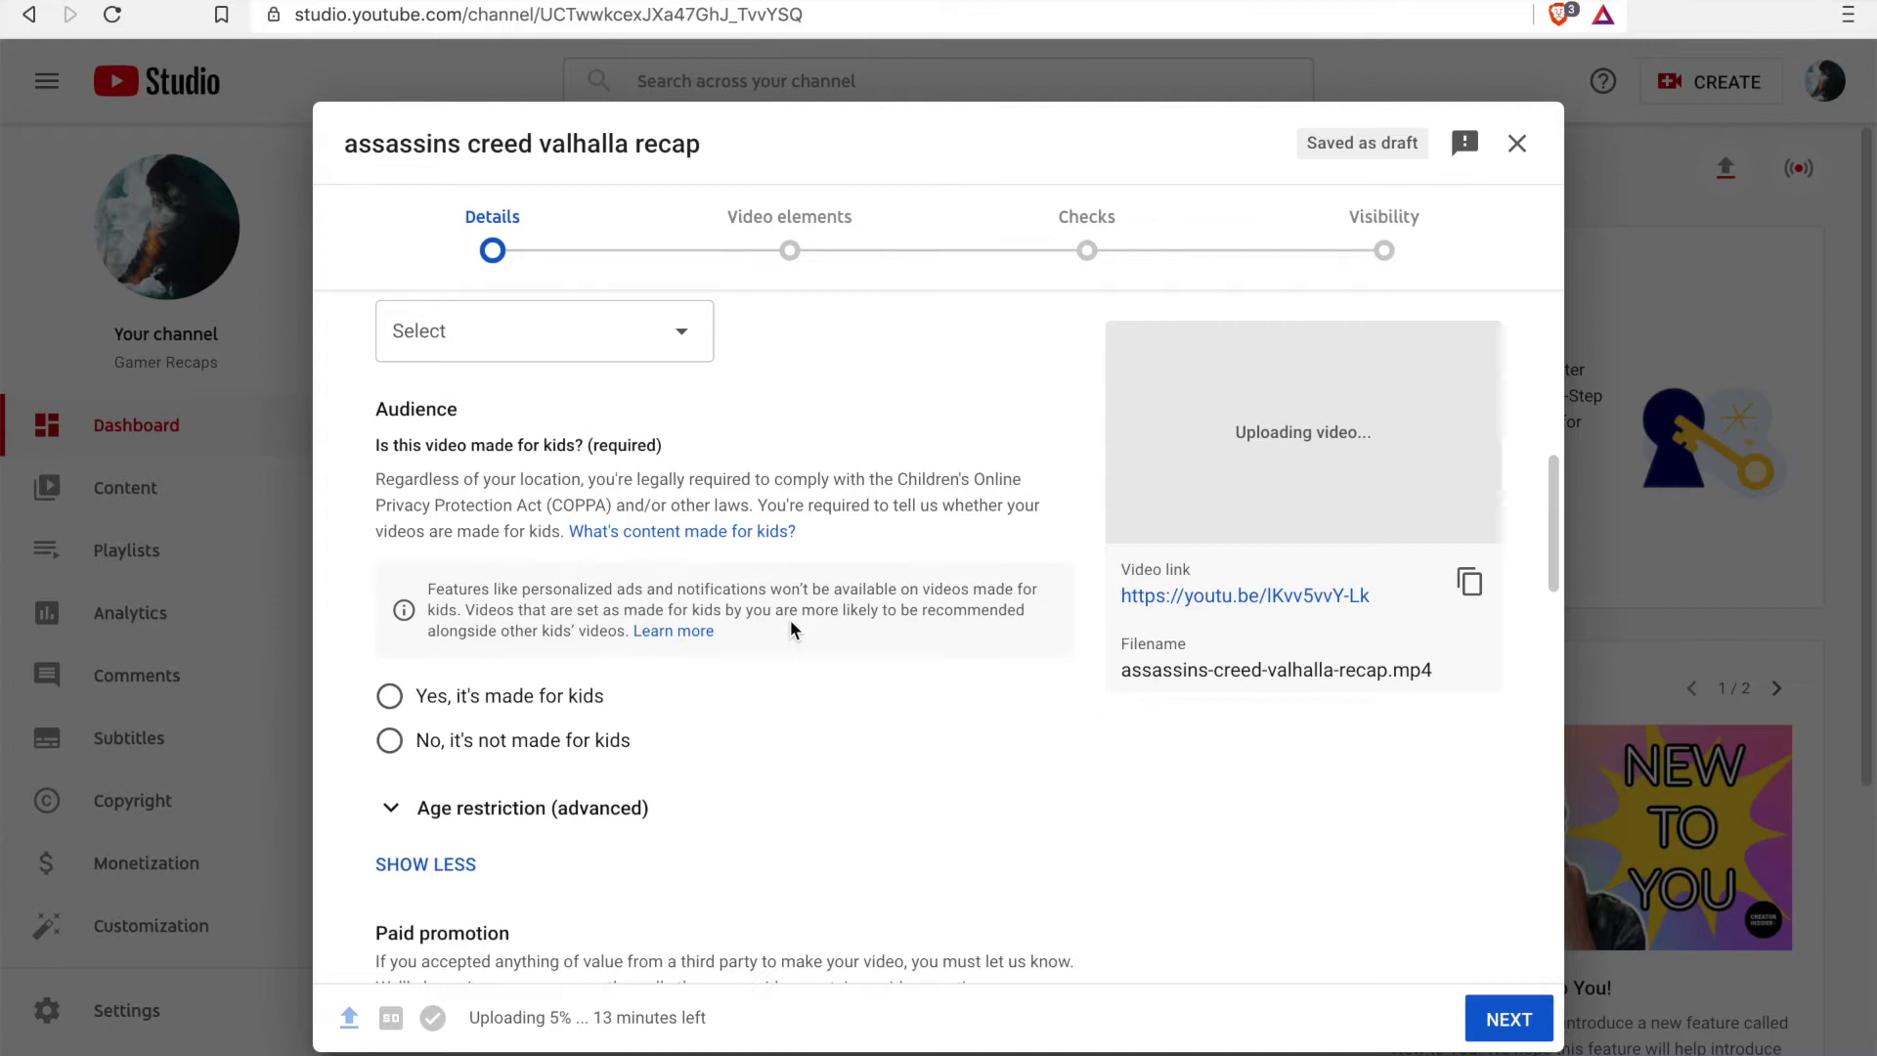
scroll(806, 613, "down", 8)
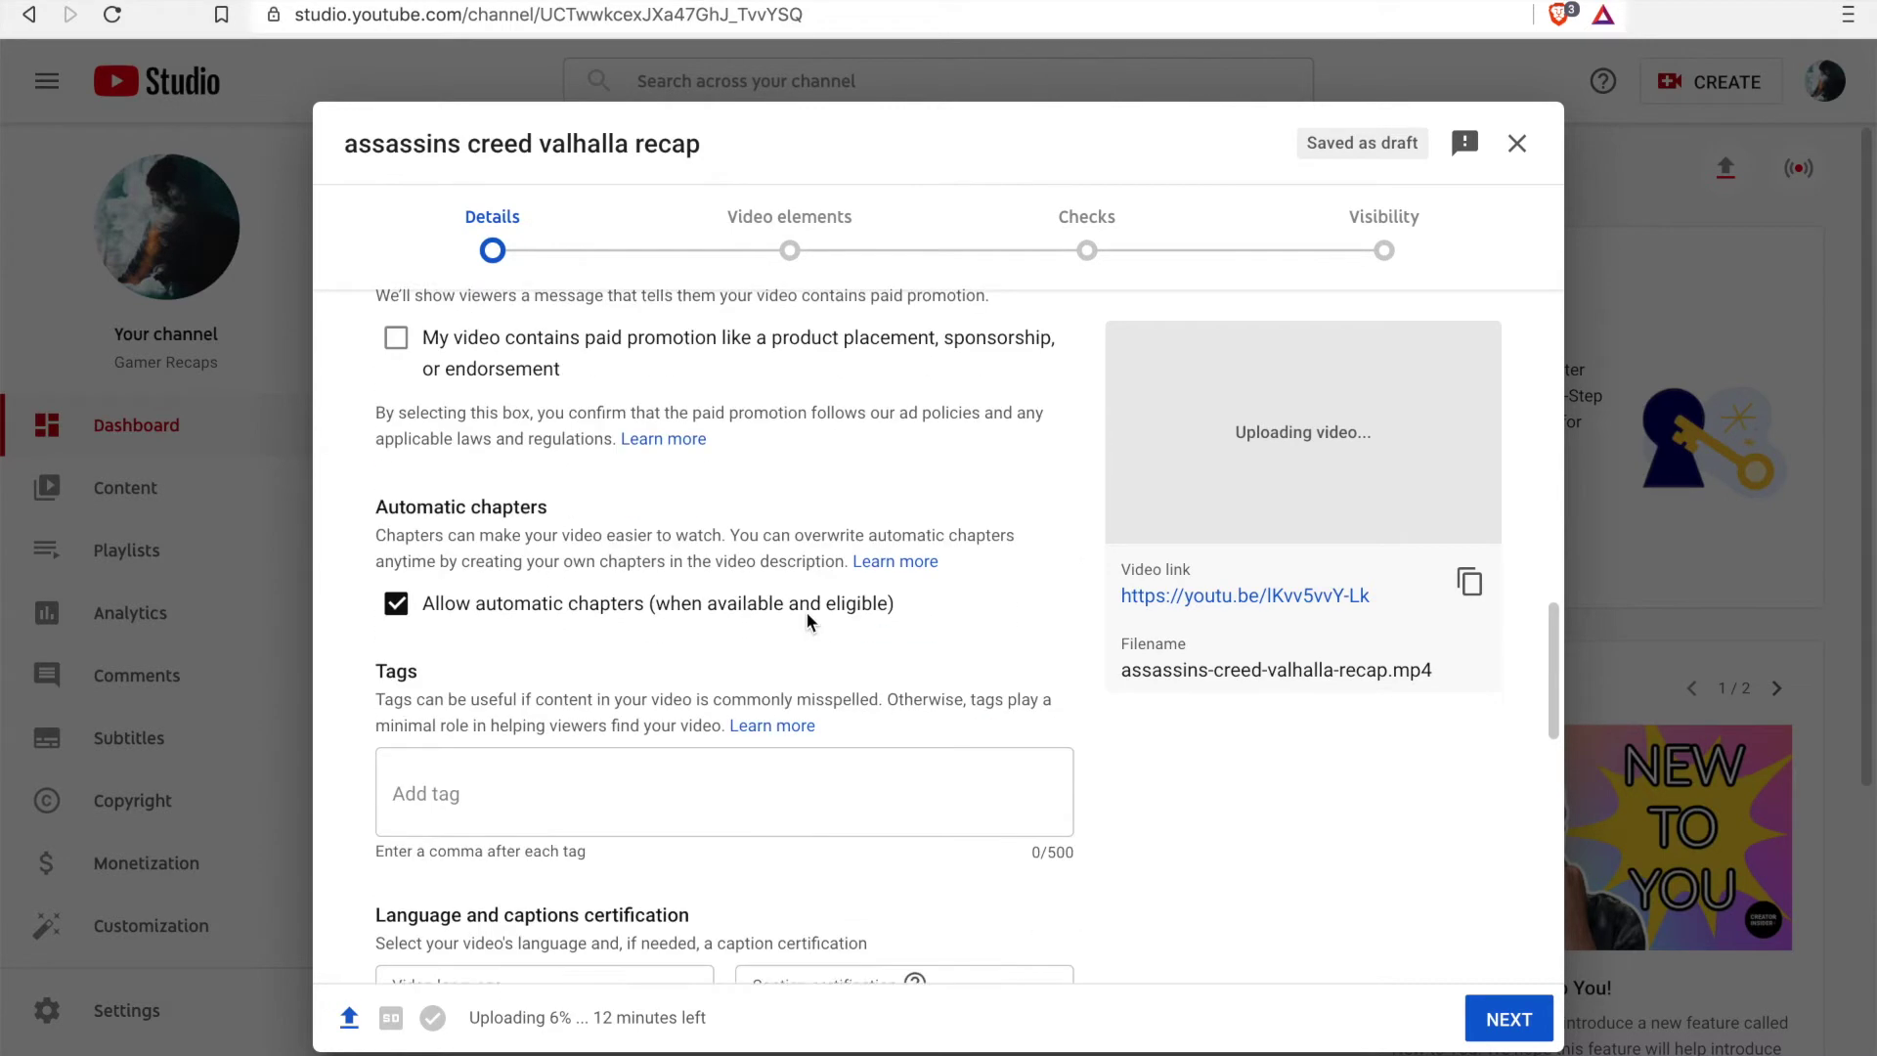
Step: Add tags 'video game review' and 'game recap', then paste the remaining gaming tags (124/500 characters)
left_click(628, 627)
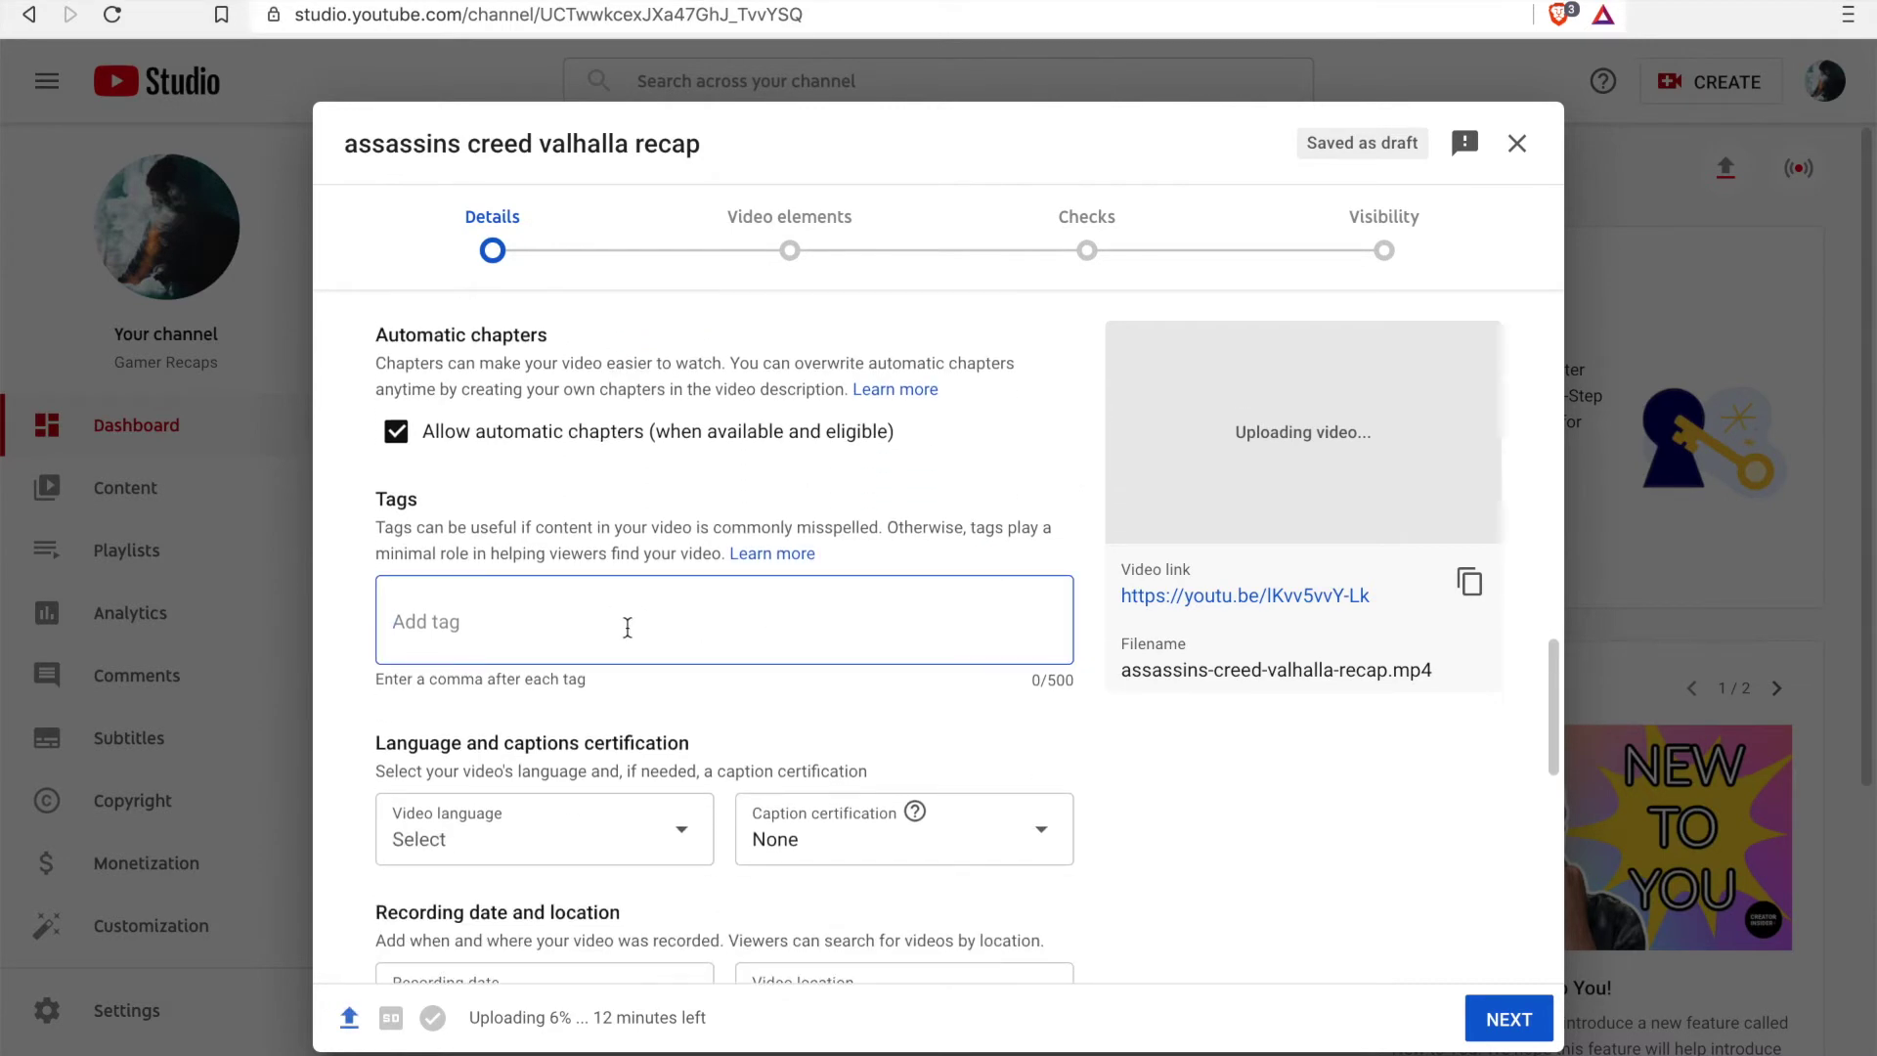
type("video game review")
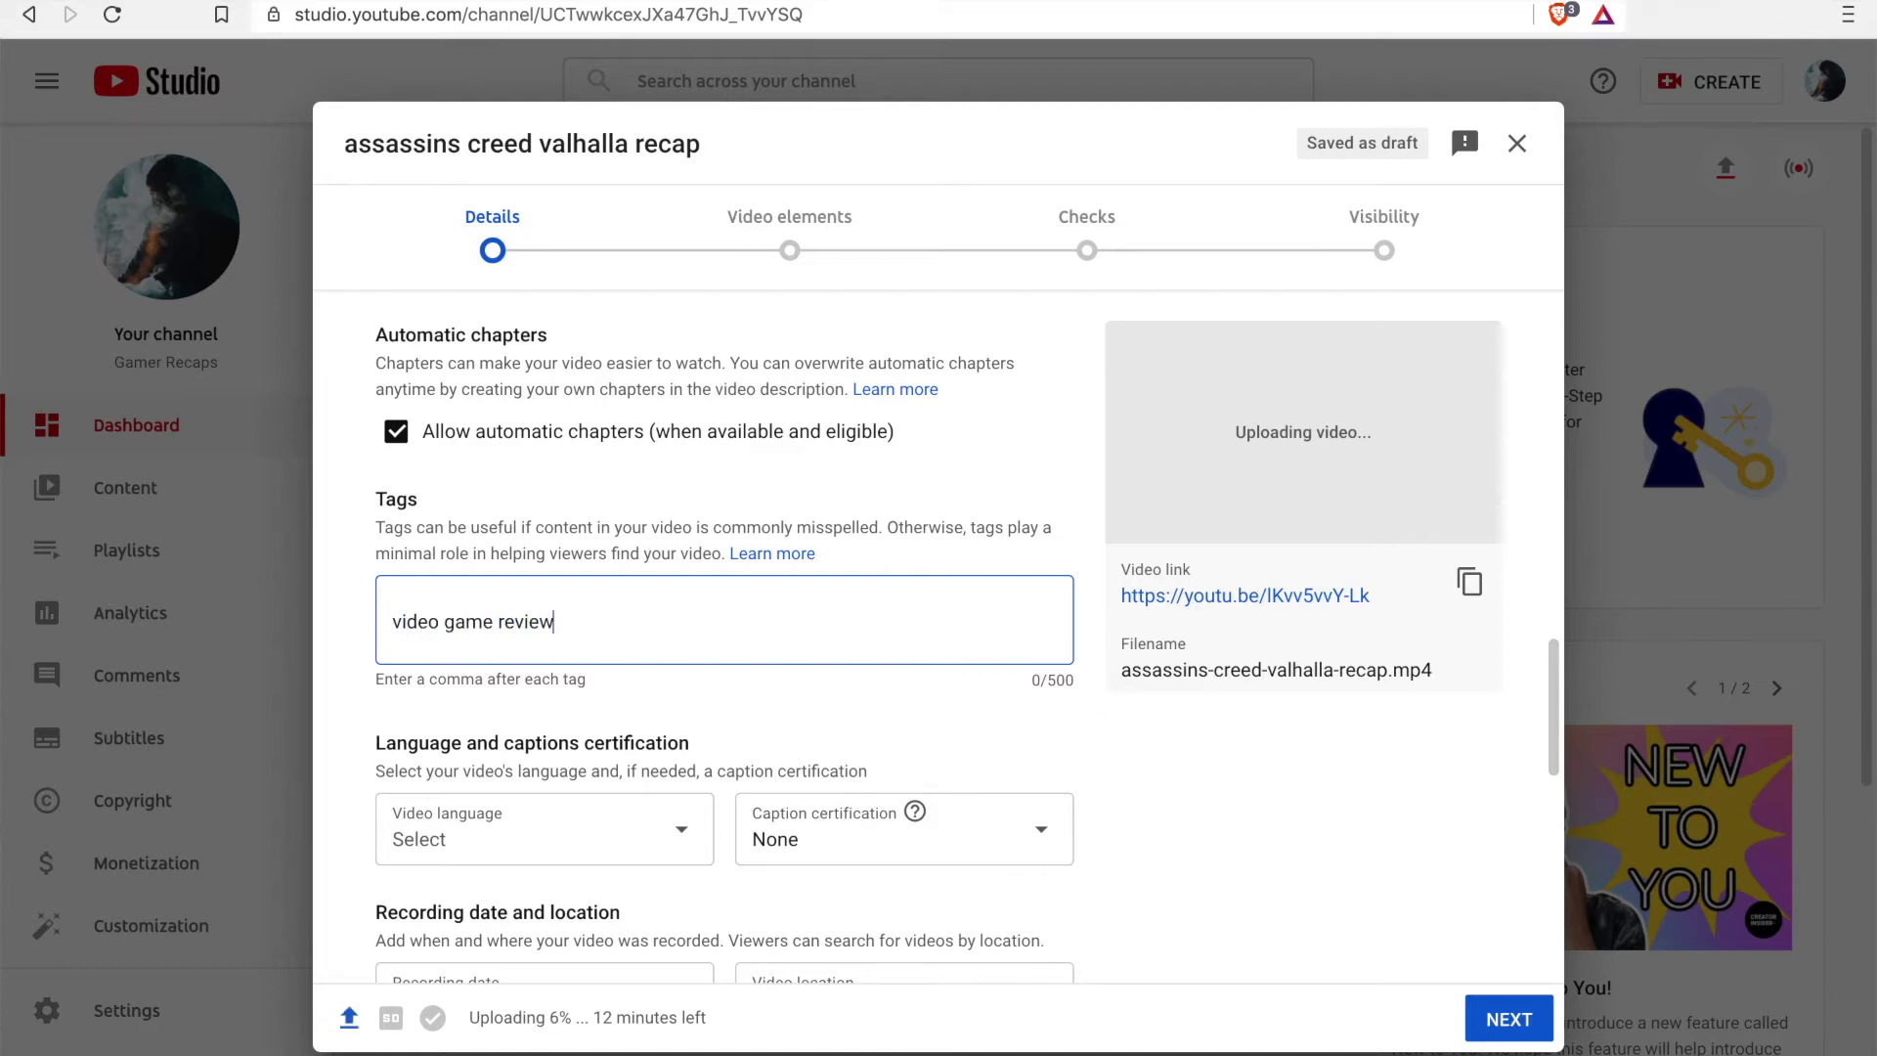
type(",")
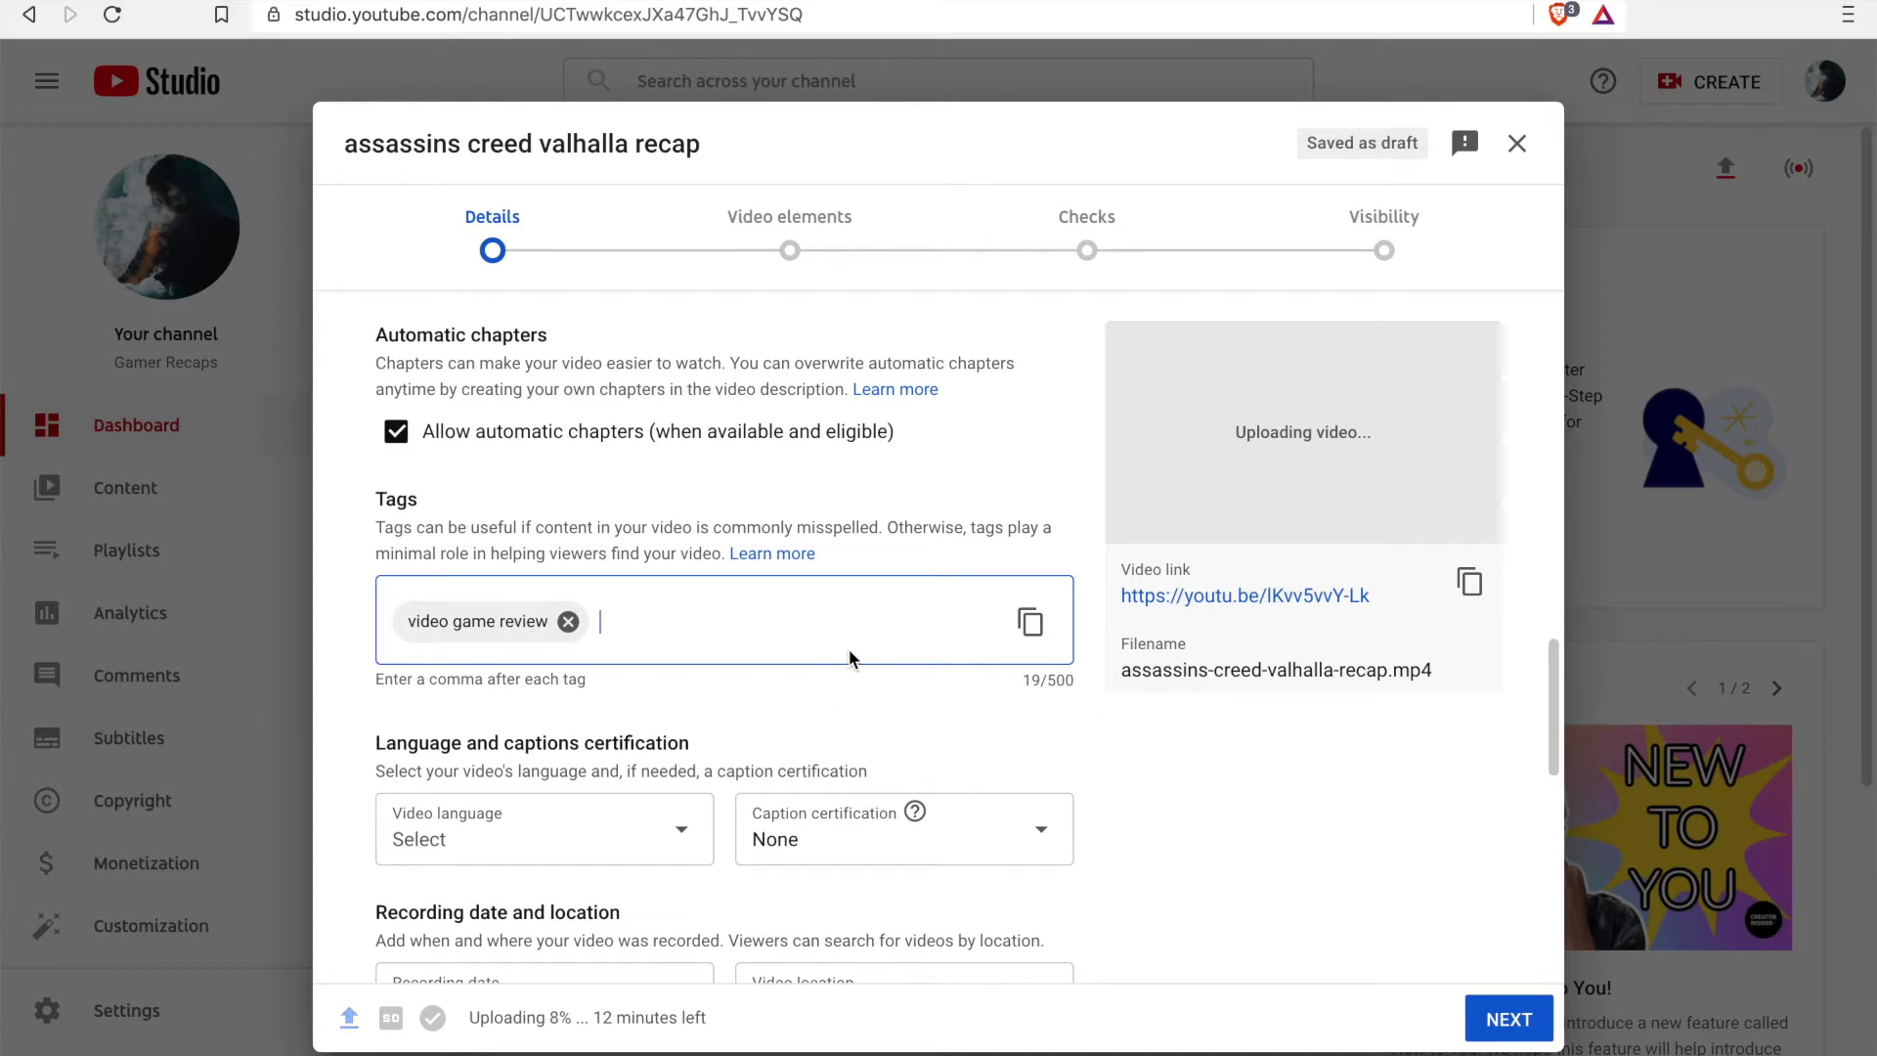
type("ga")
type("me recap,")
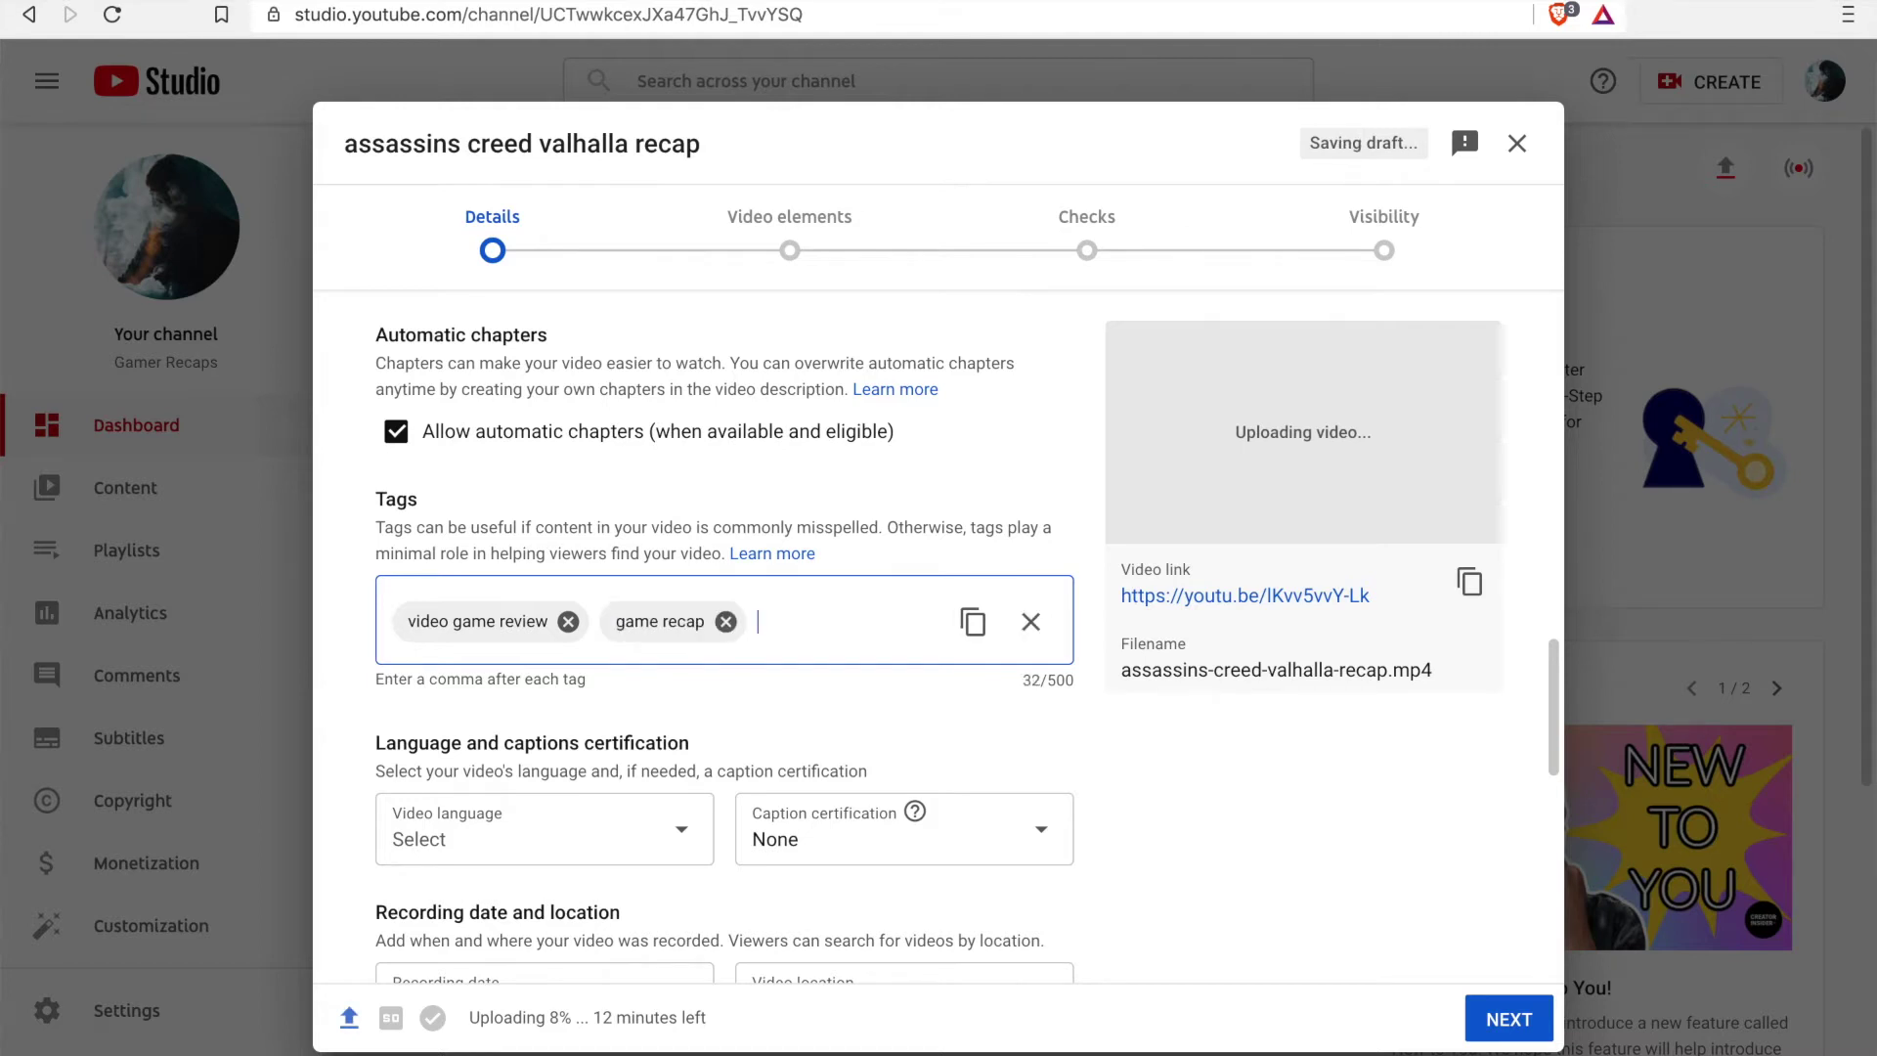
type("game trailer, game story, honest game trailers, horror games, video games, ps5 games")
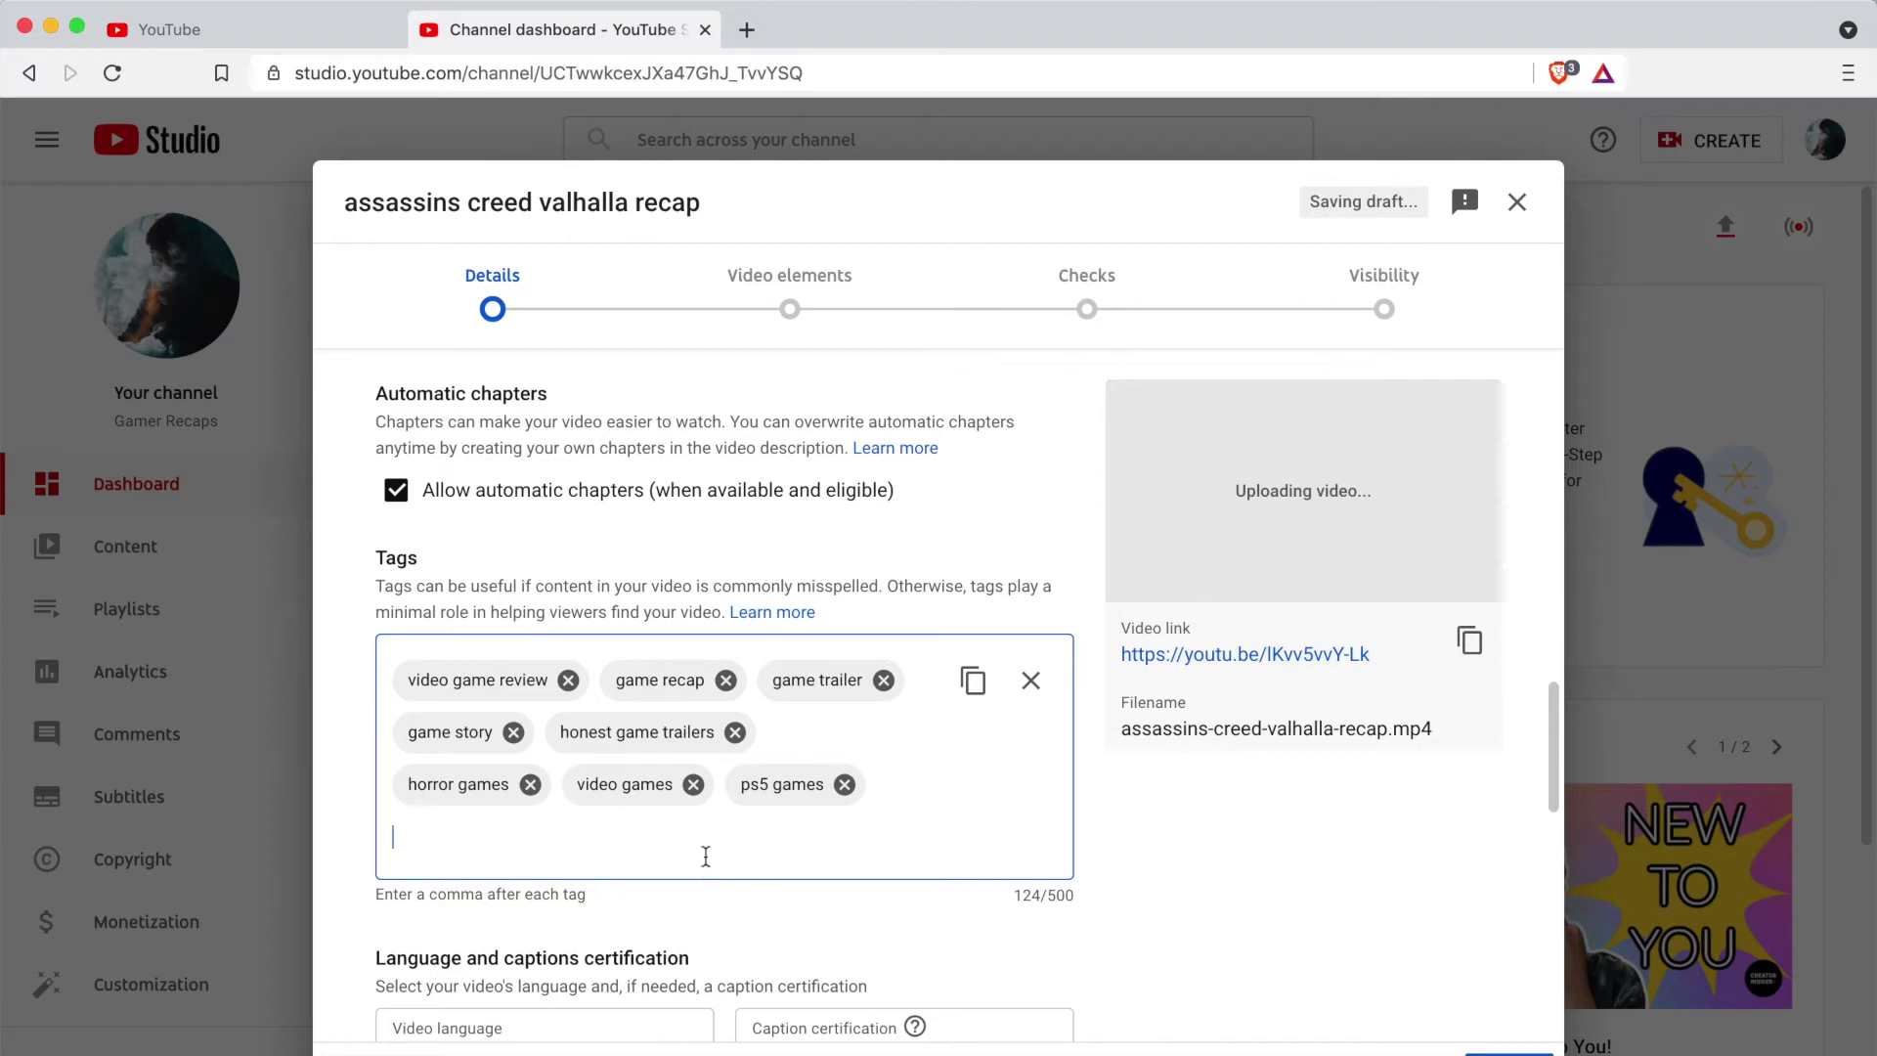
scroll(792, 938, "down", 5)
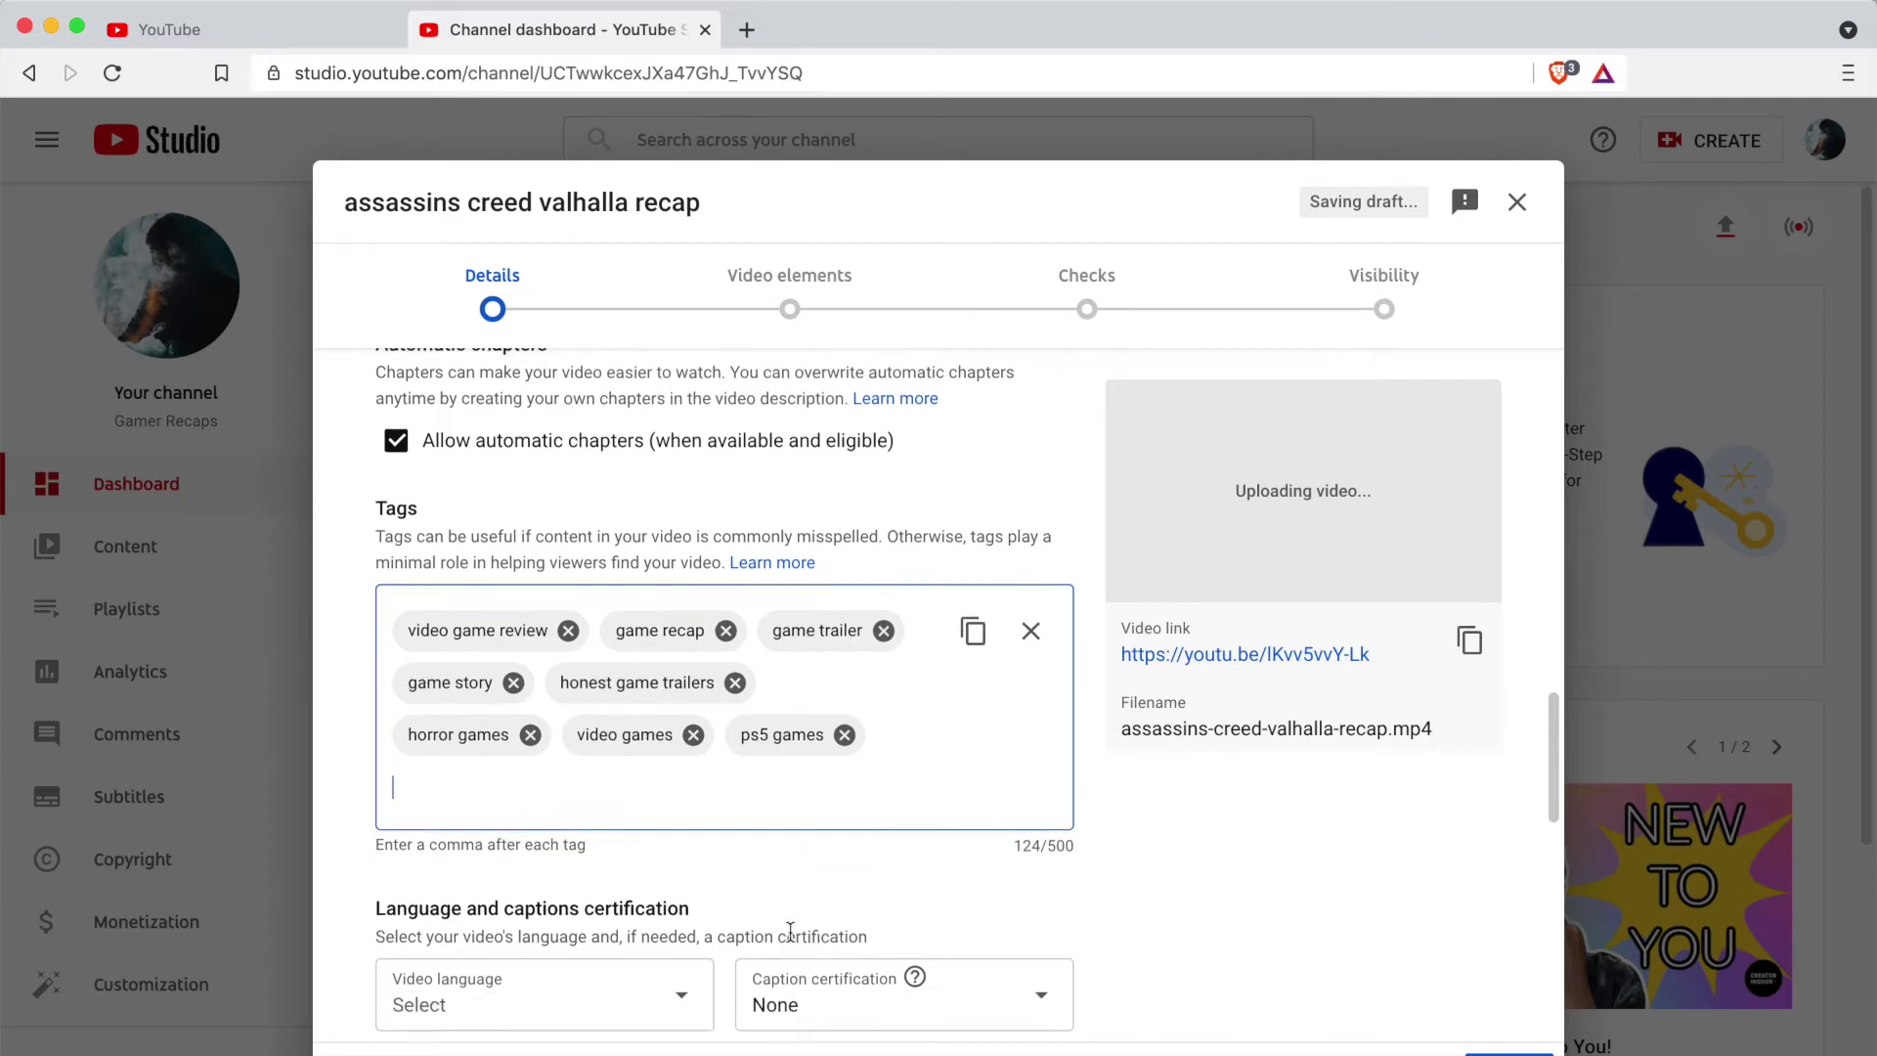
Step: Choose English as the video language, closing the recording date calendar without picking a date
left_click(610, 624)
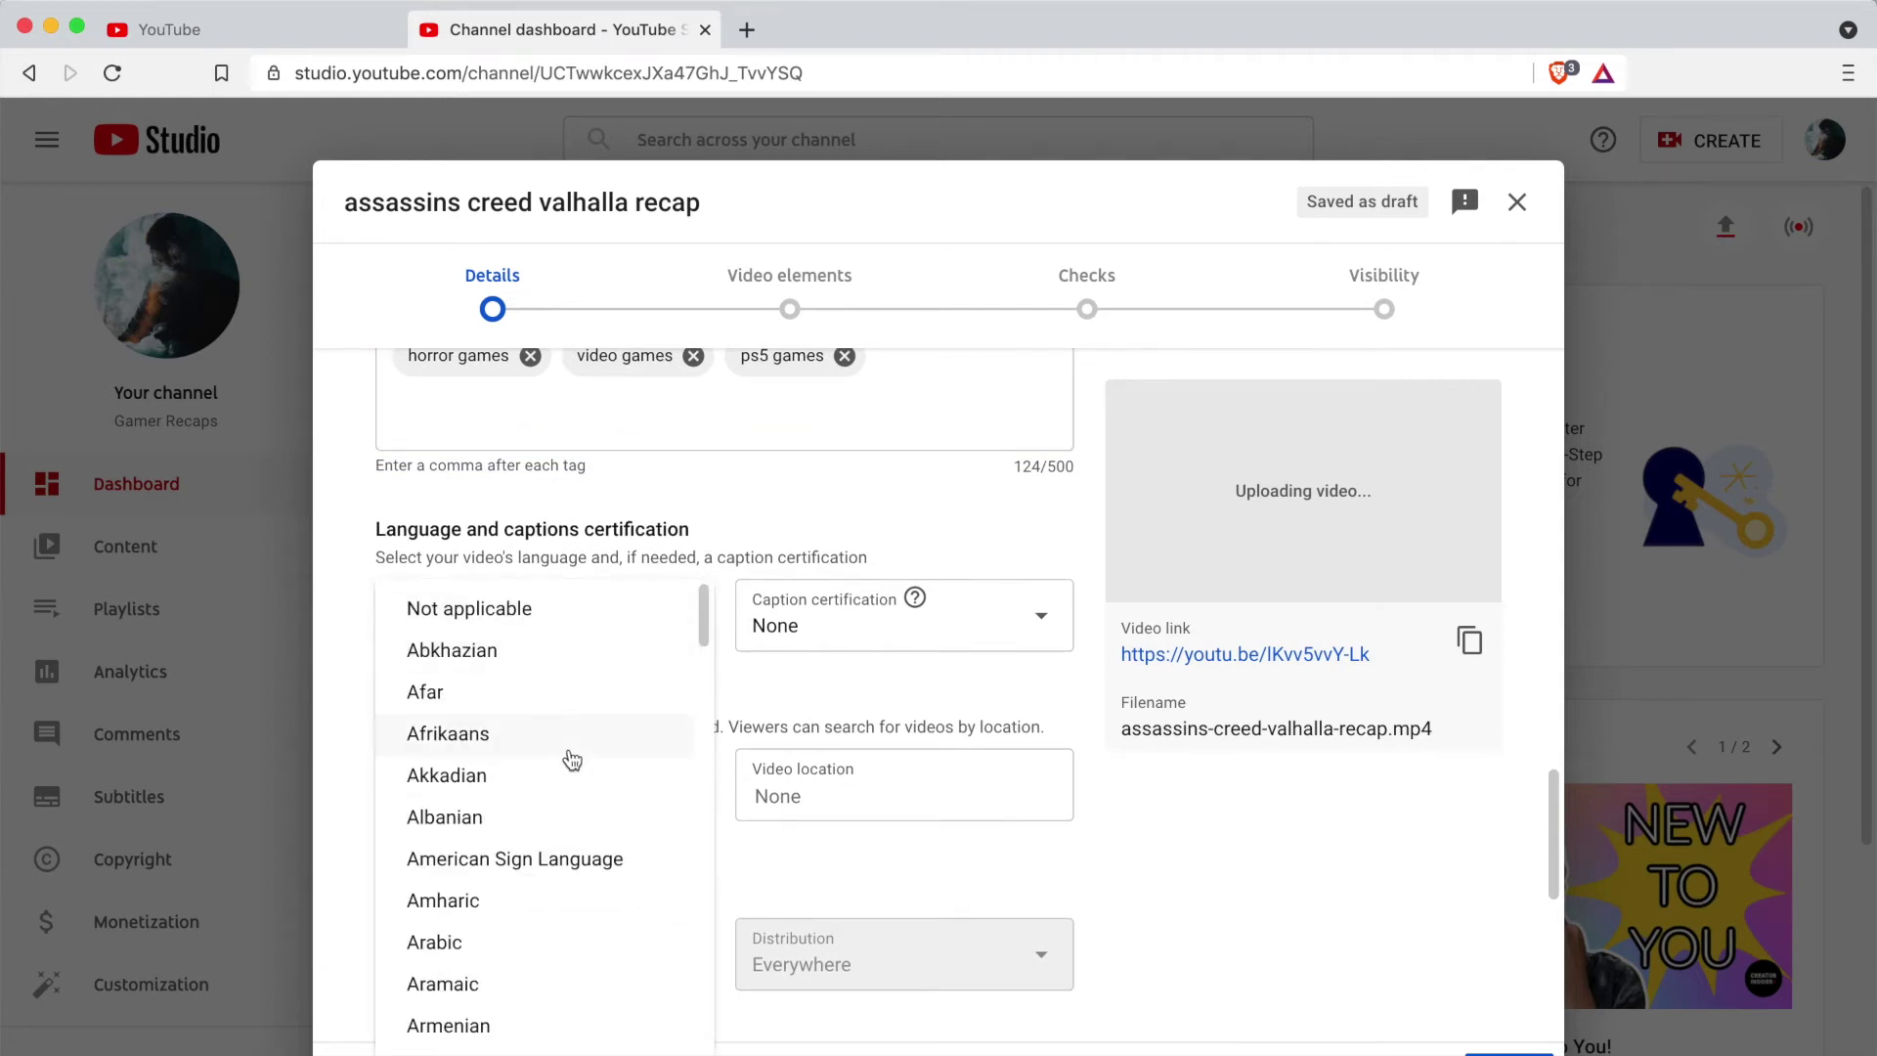
scroll(572, 761, "down", 15)
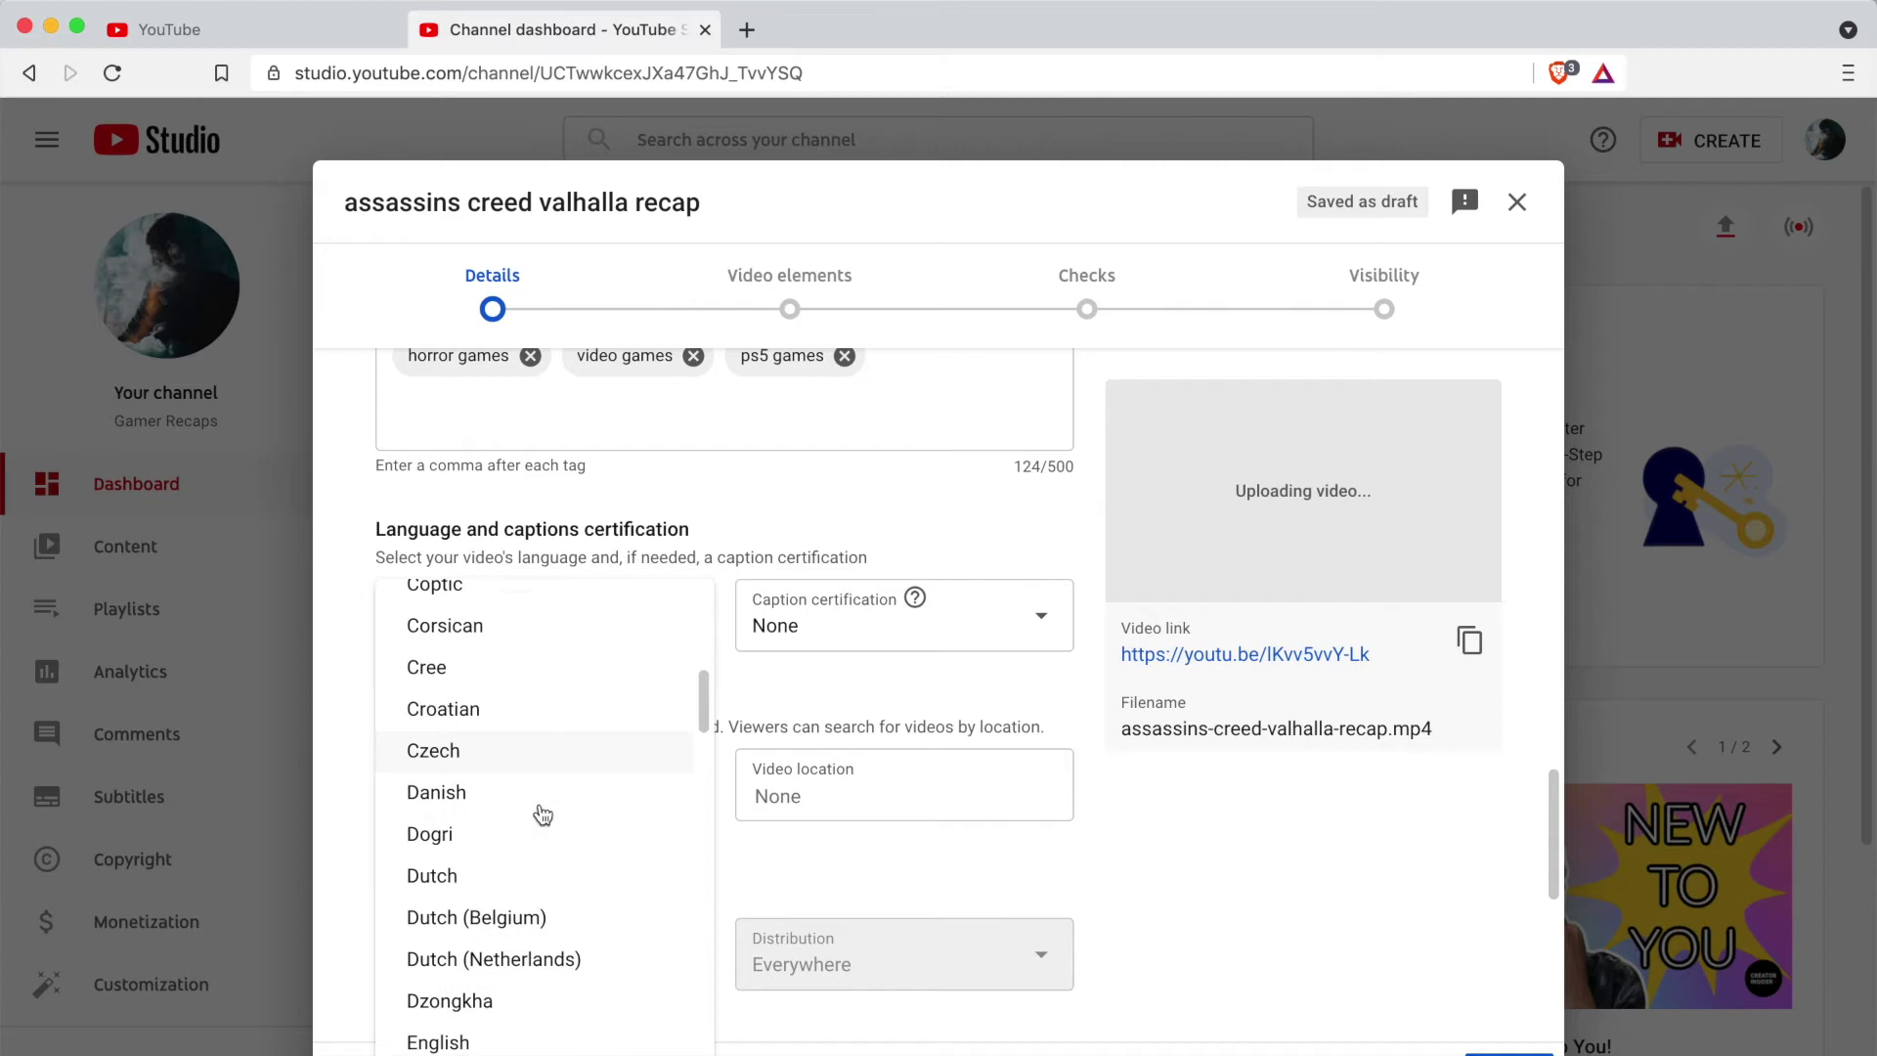
scroll(542, 814, "down", 5)
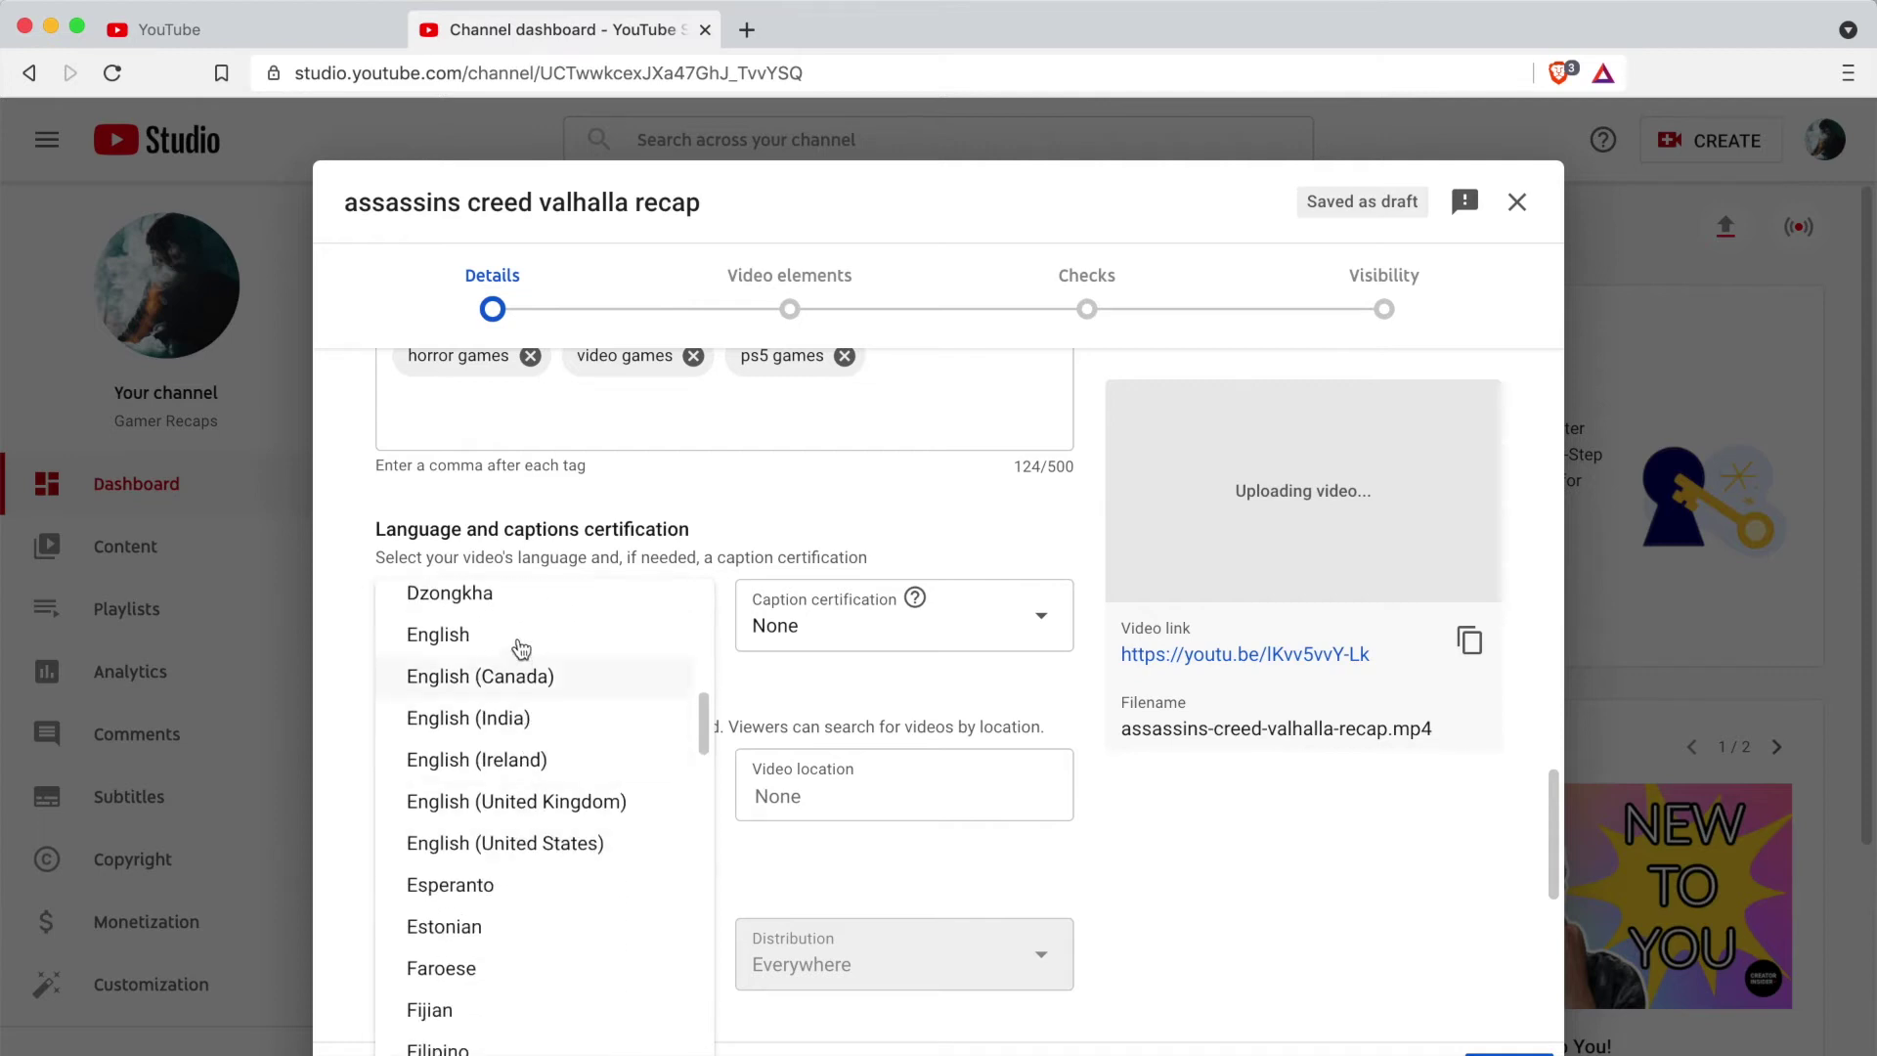
left_click(521, 648)
left_click(518, 800)
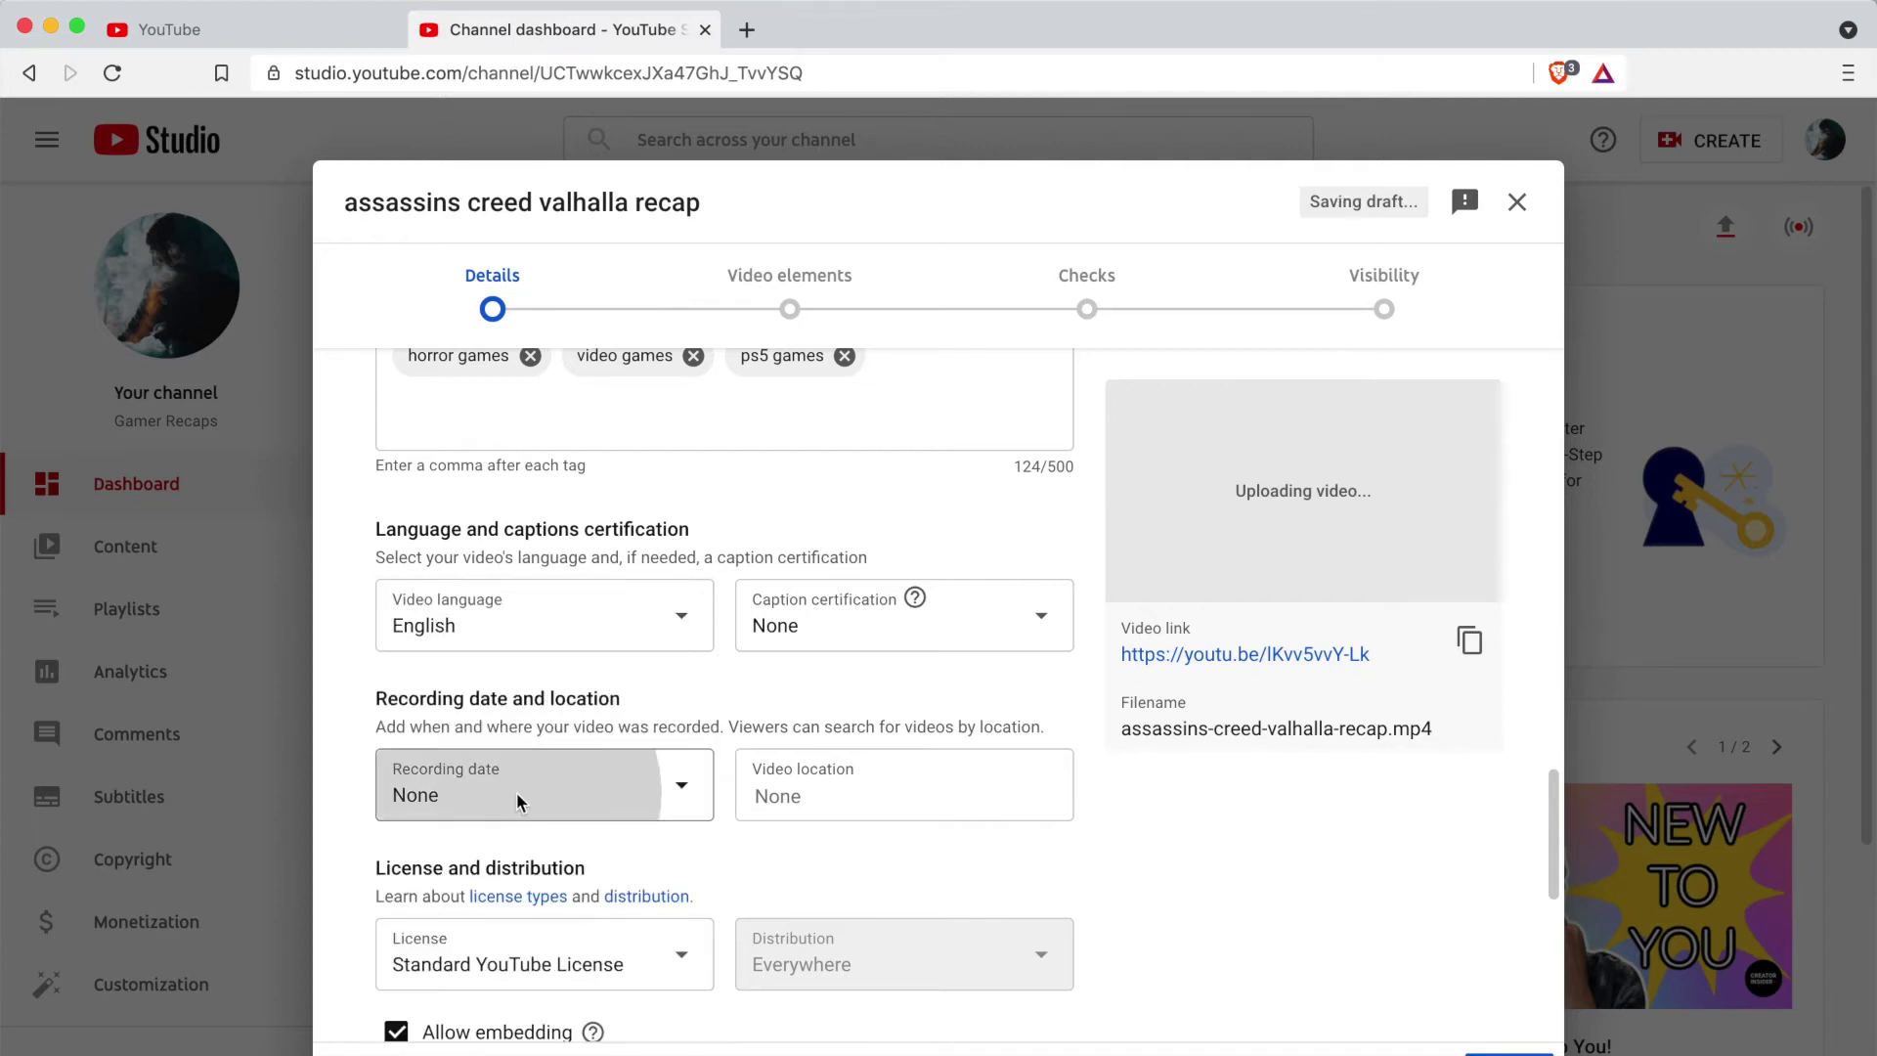
left_click(787, 696)
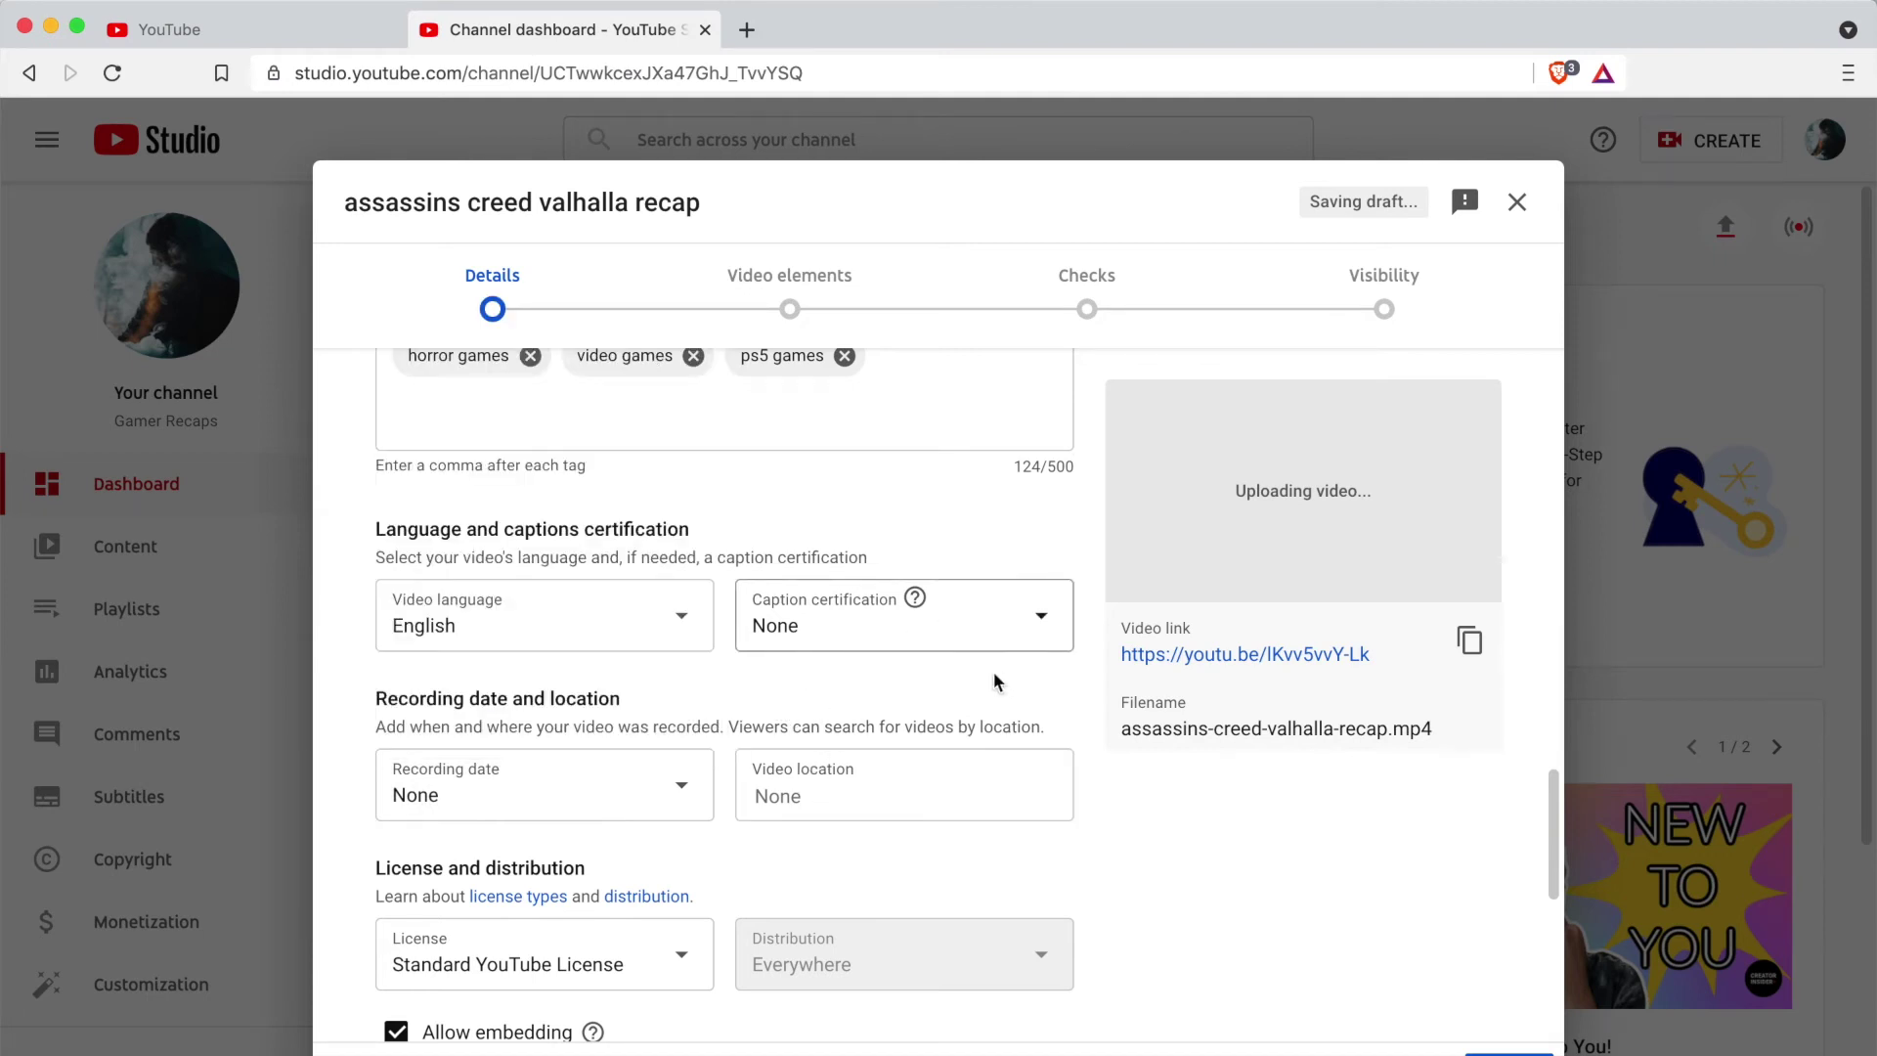
Step: Change the category from Entertainment to Gaming and focus the empty Game title field
scroll(1099, 777, "down", 3)
scroll(1095, 777, "down", 4)
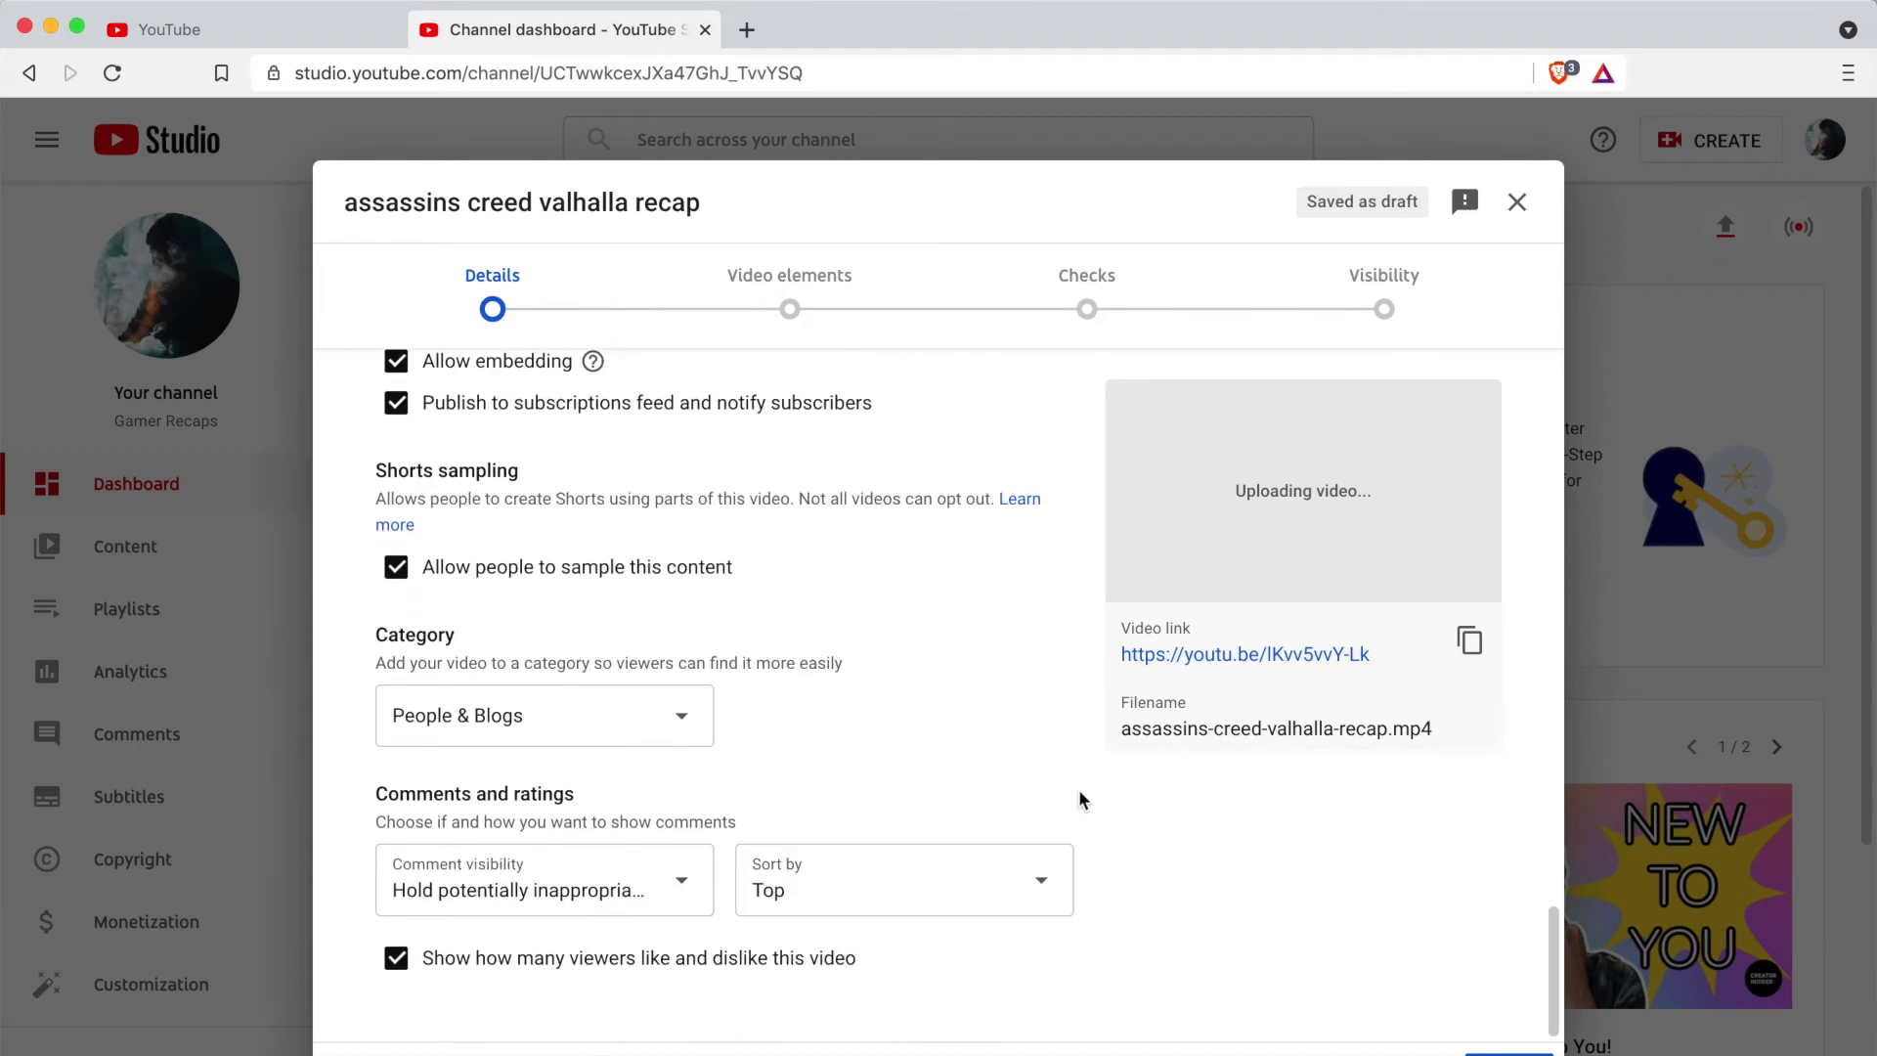
left_click(619, 728)
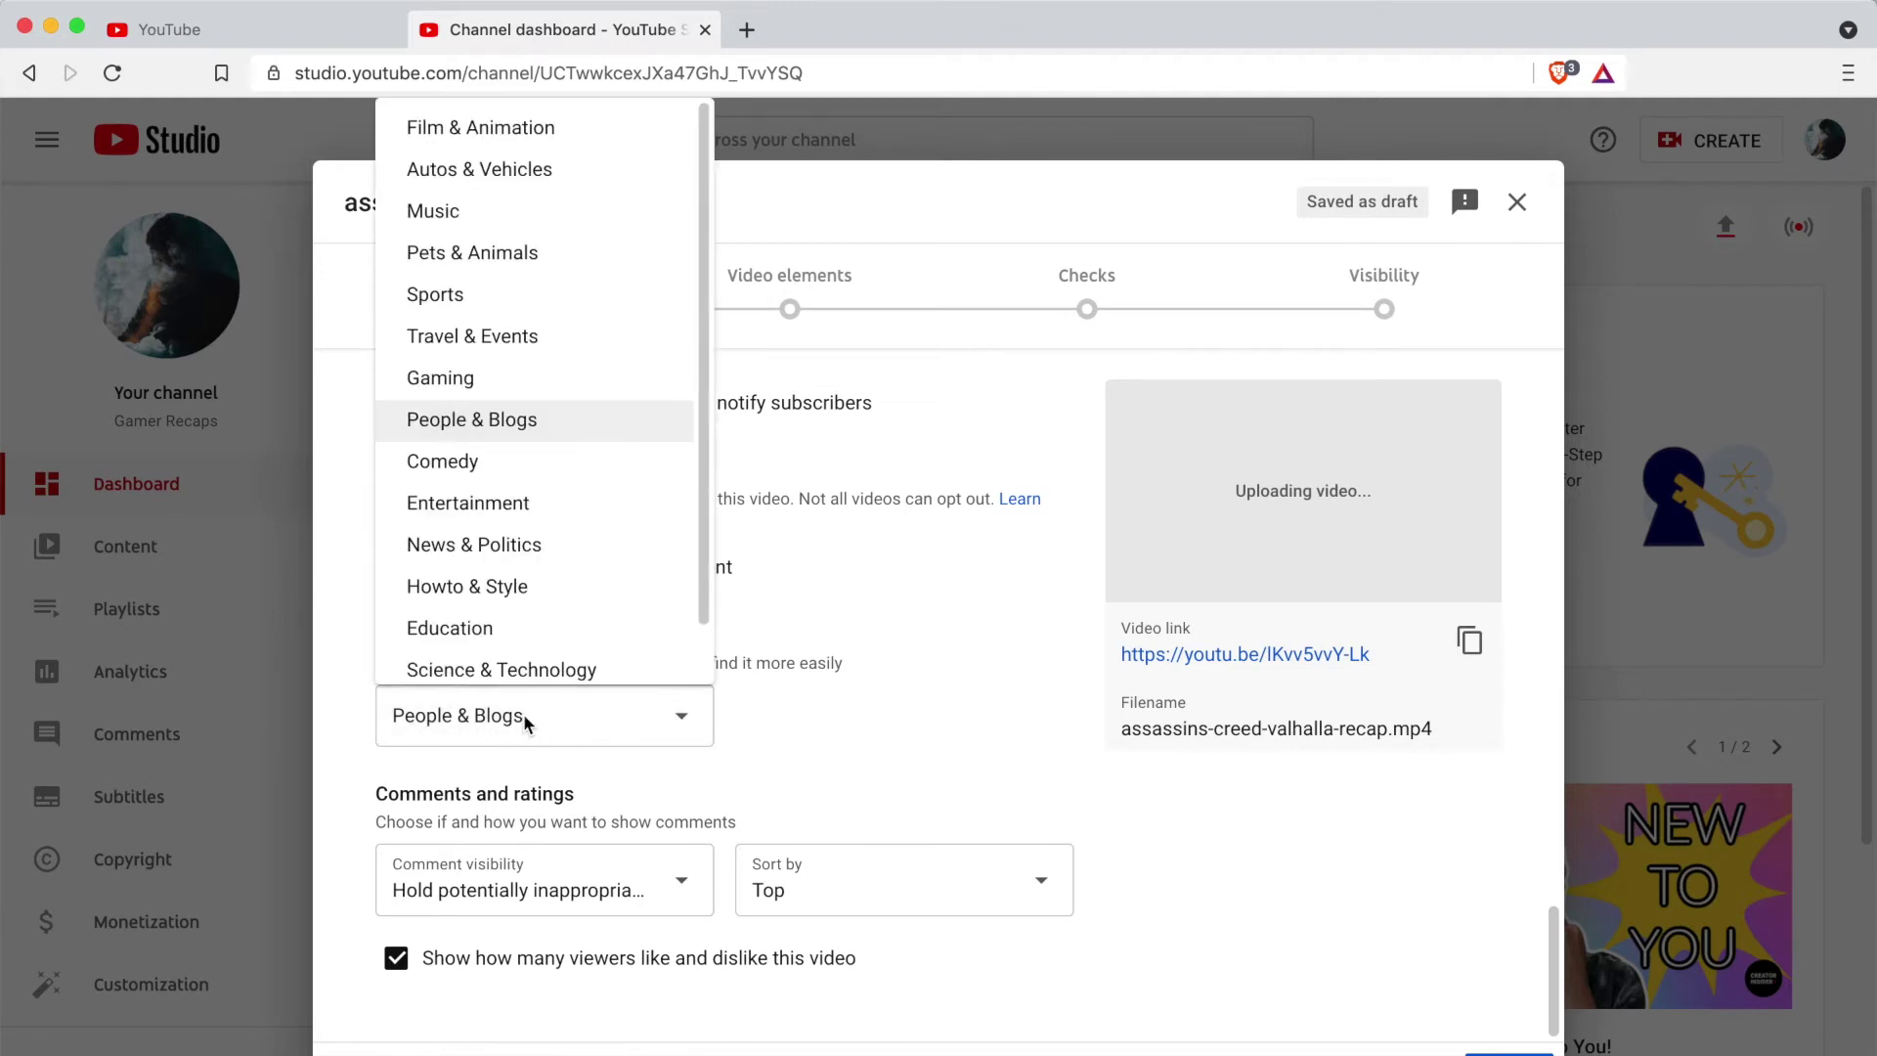
left_click(477, 507)
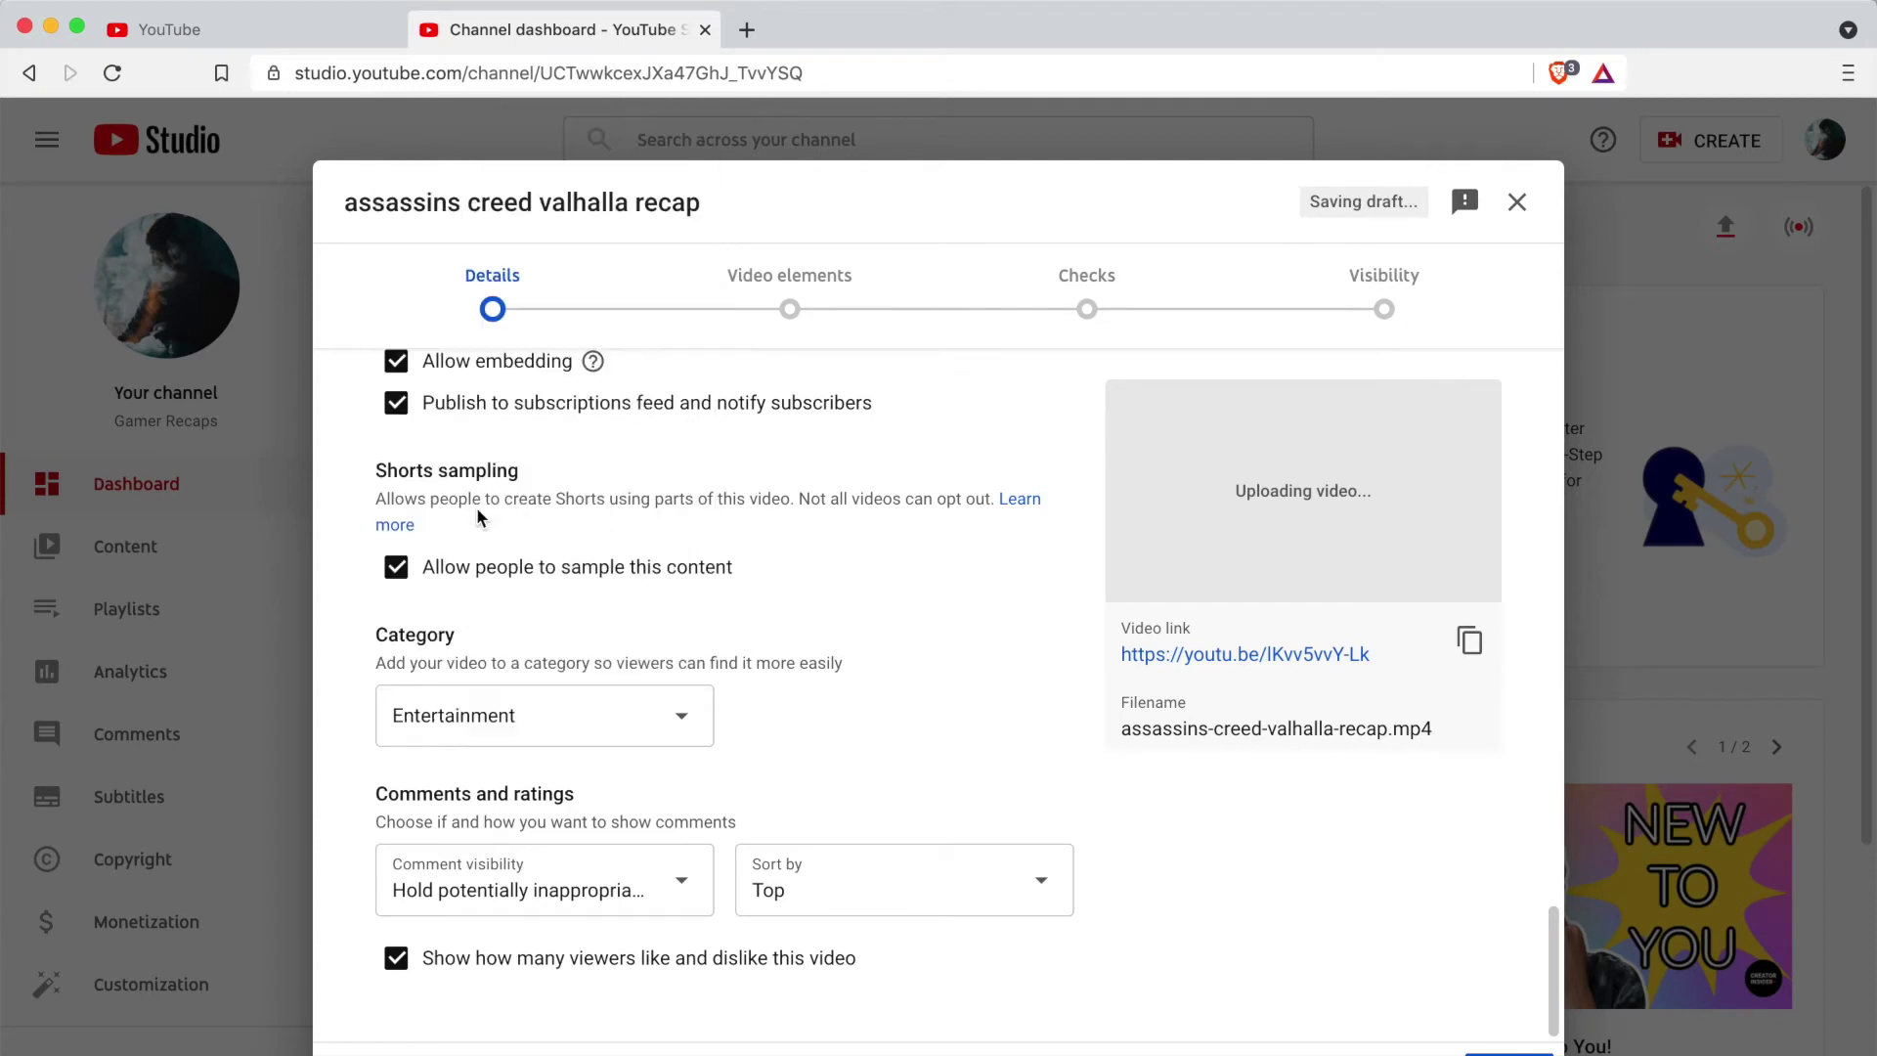
left_click(560, 710)
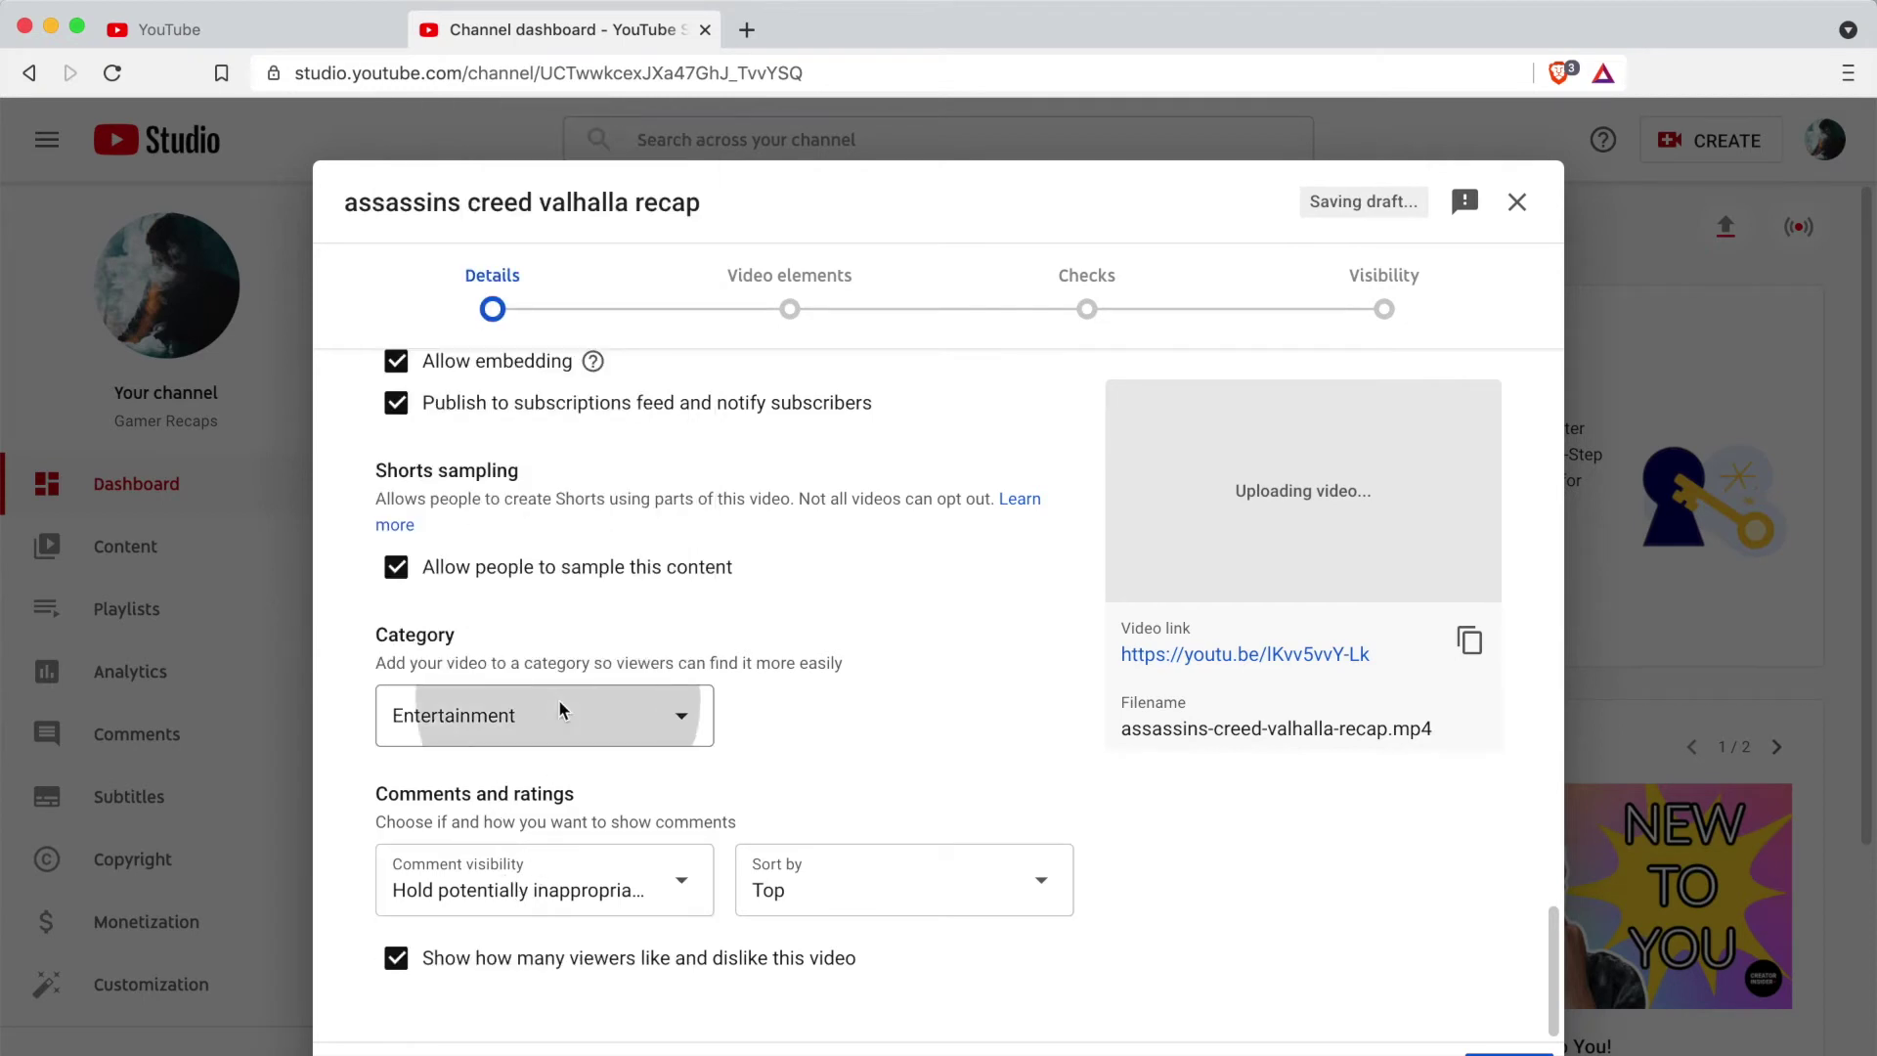
left_click(499, 391)
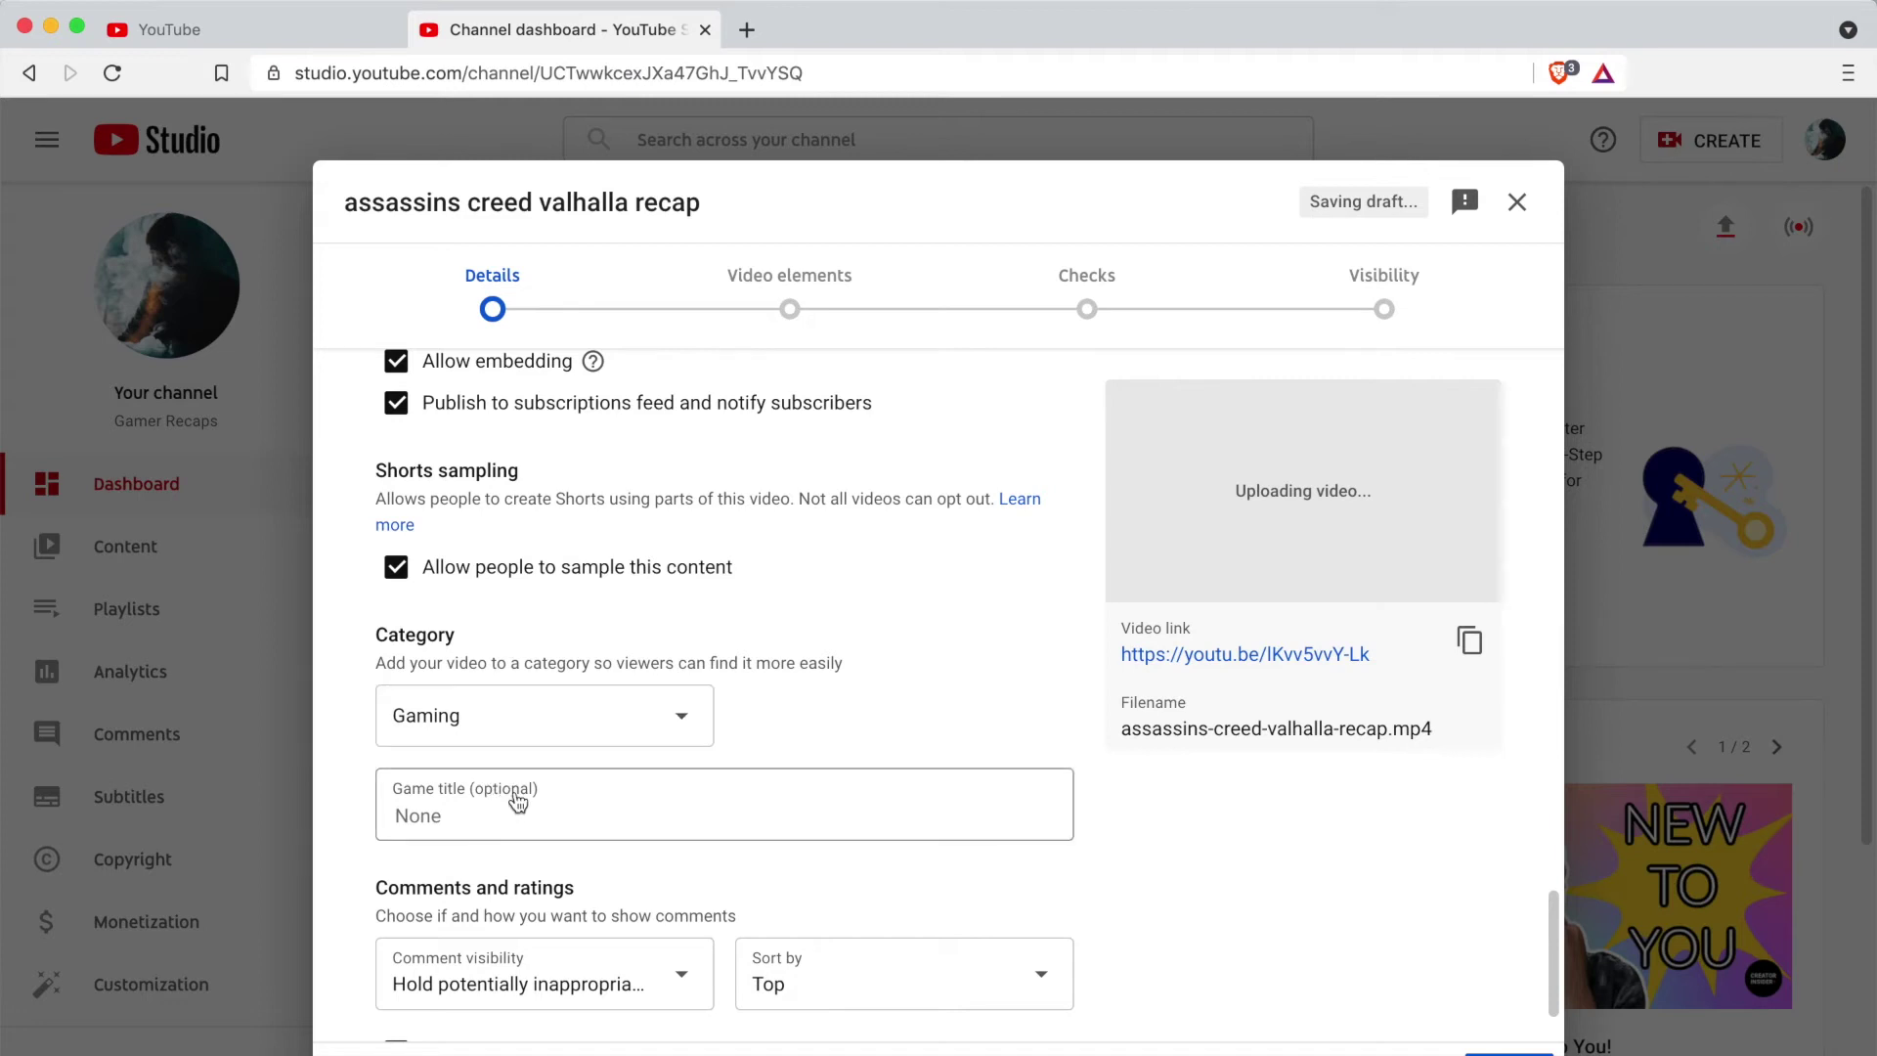
left_click(459, 814)
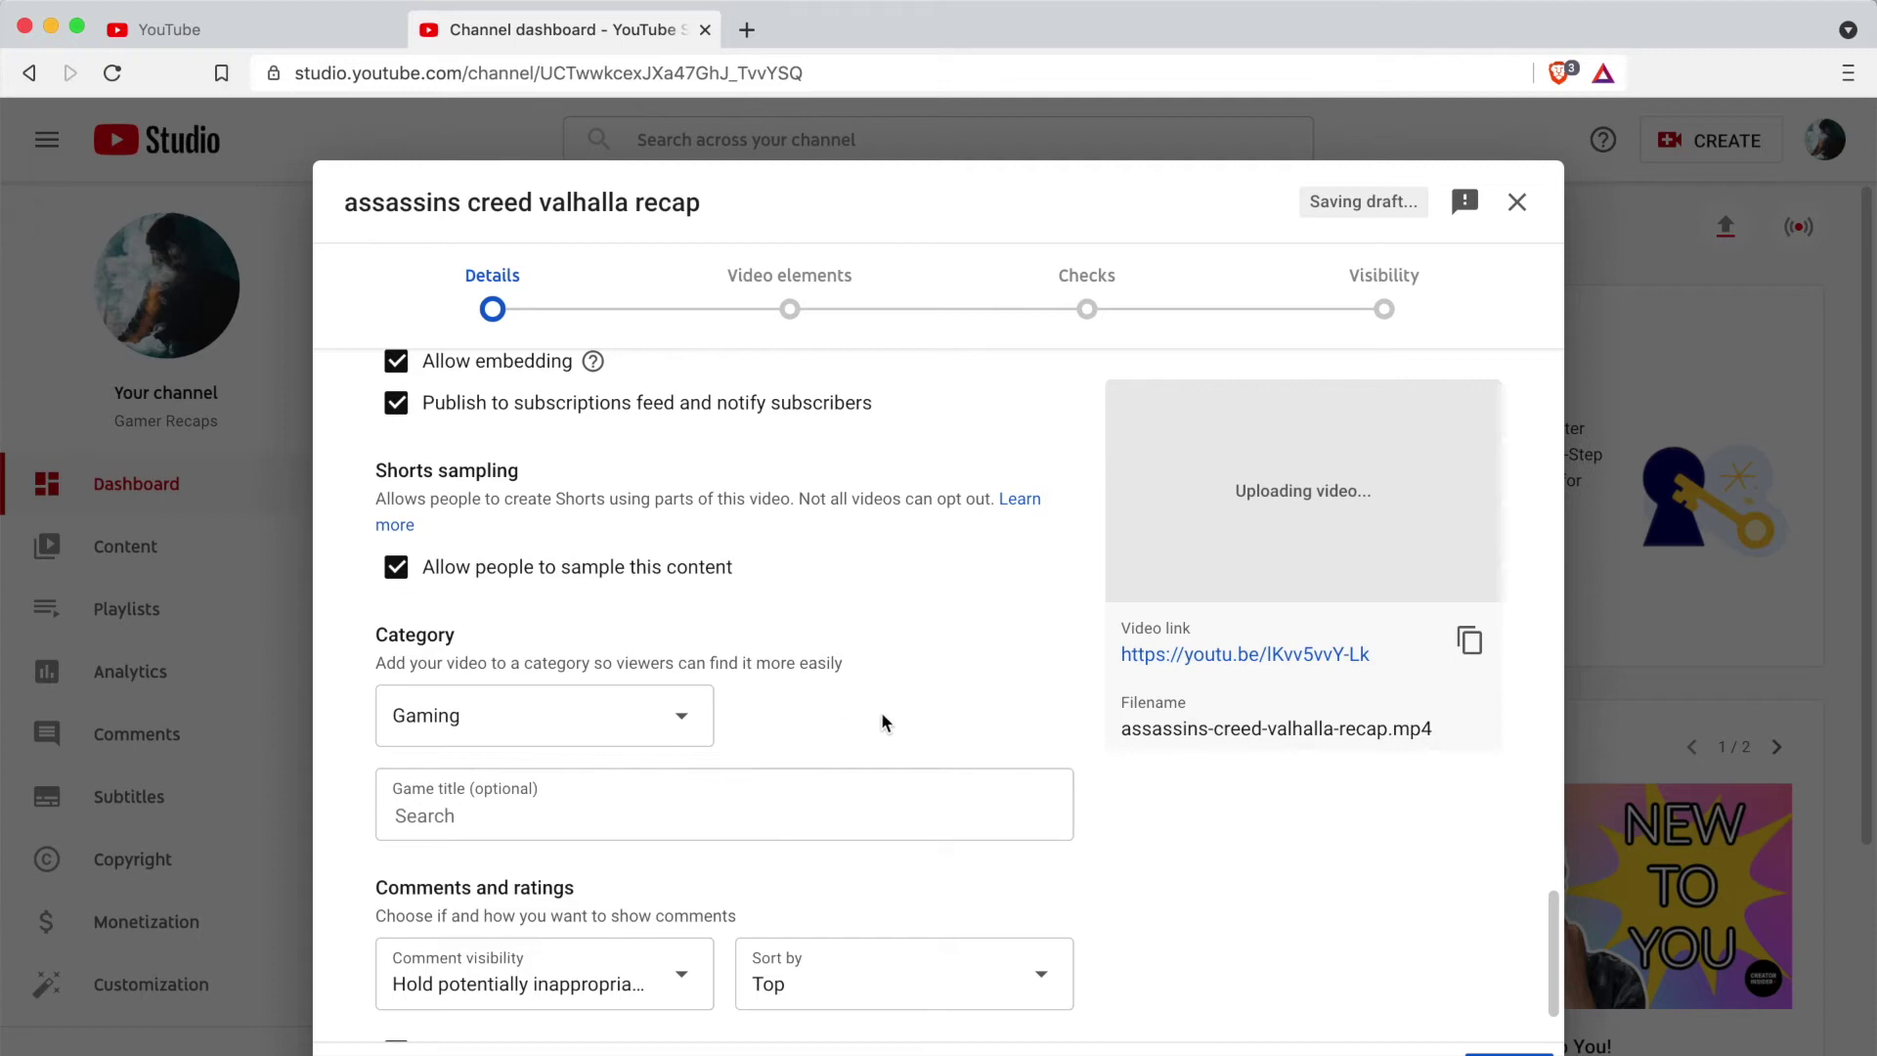
Step: Answer the required audience question with 'No, it's not made for kids'
scroll(972, 709, "down", 2)
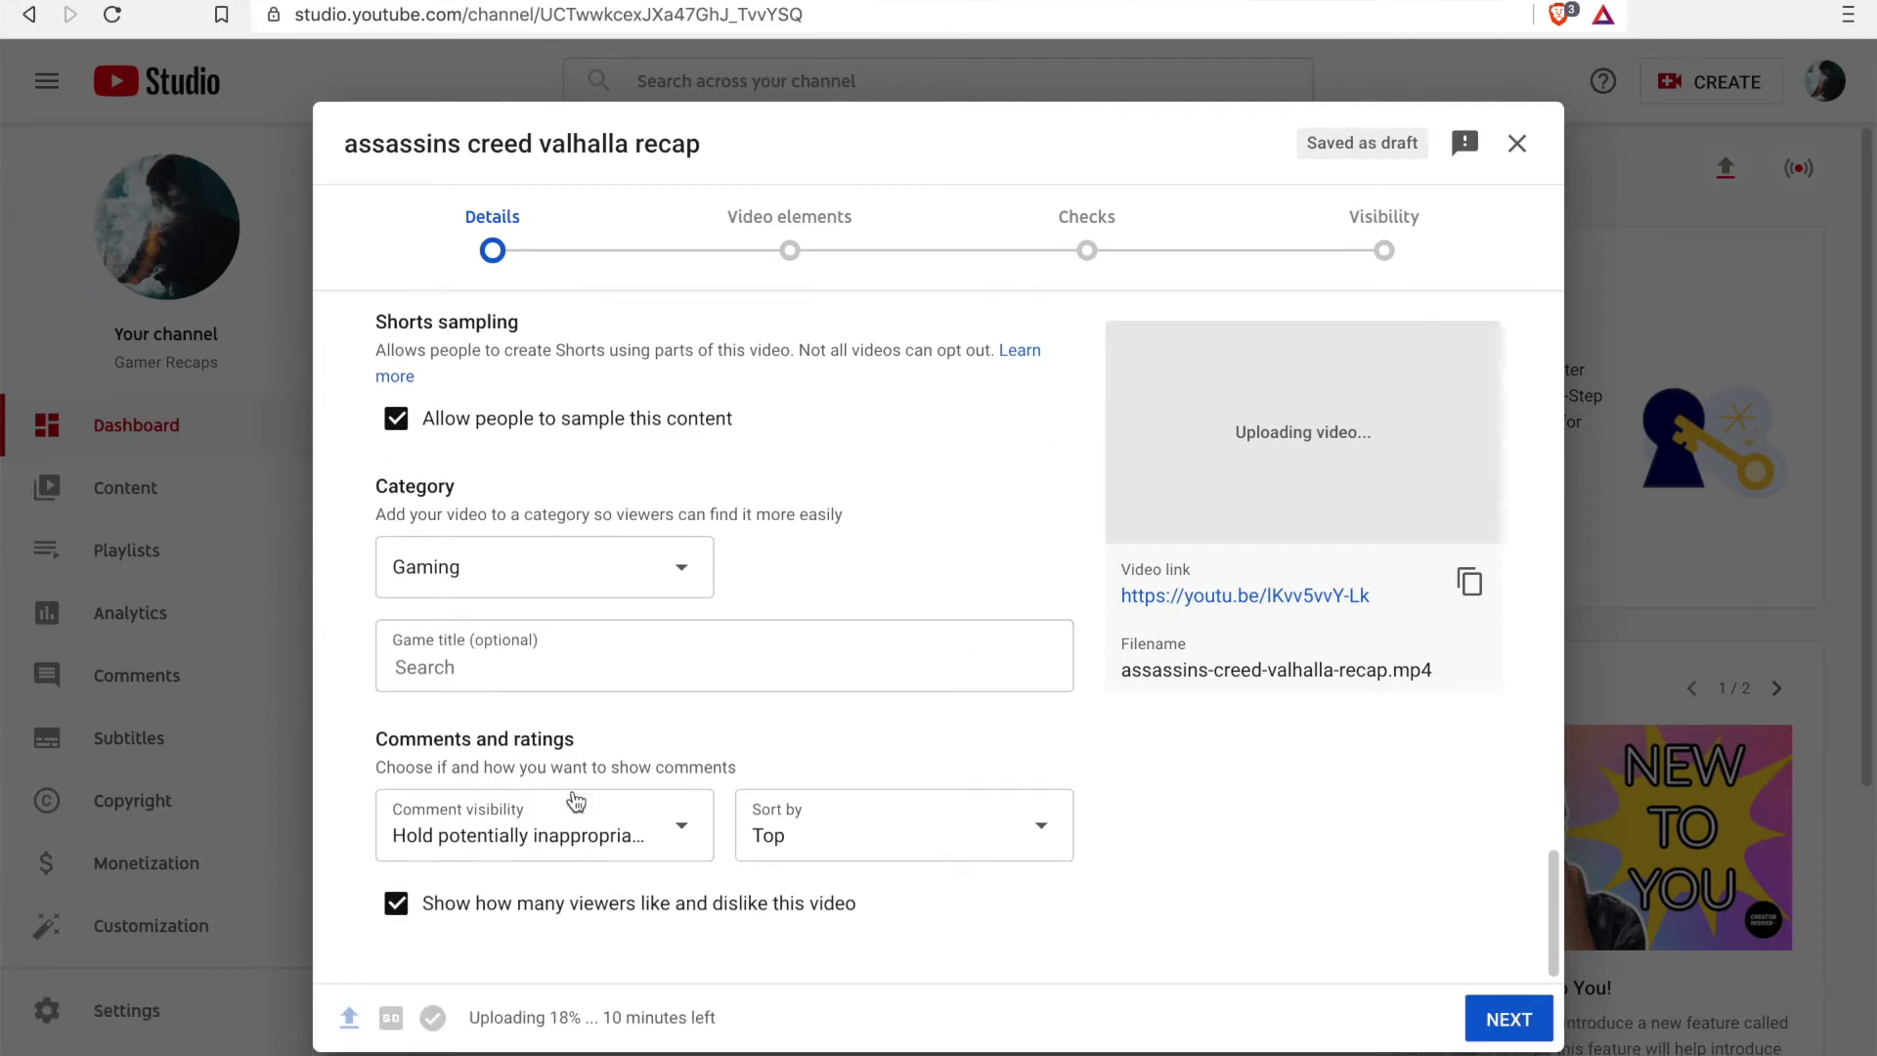
scroll(965, 564, "up", 15)
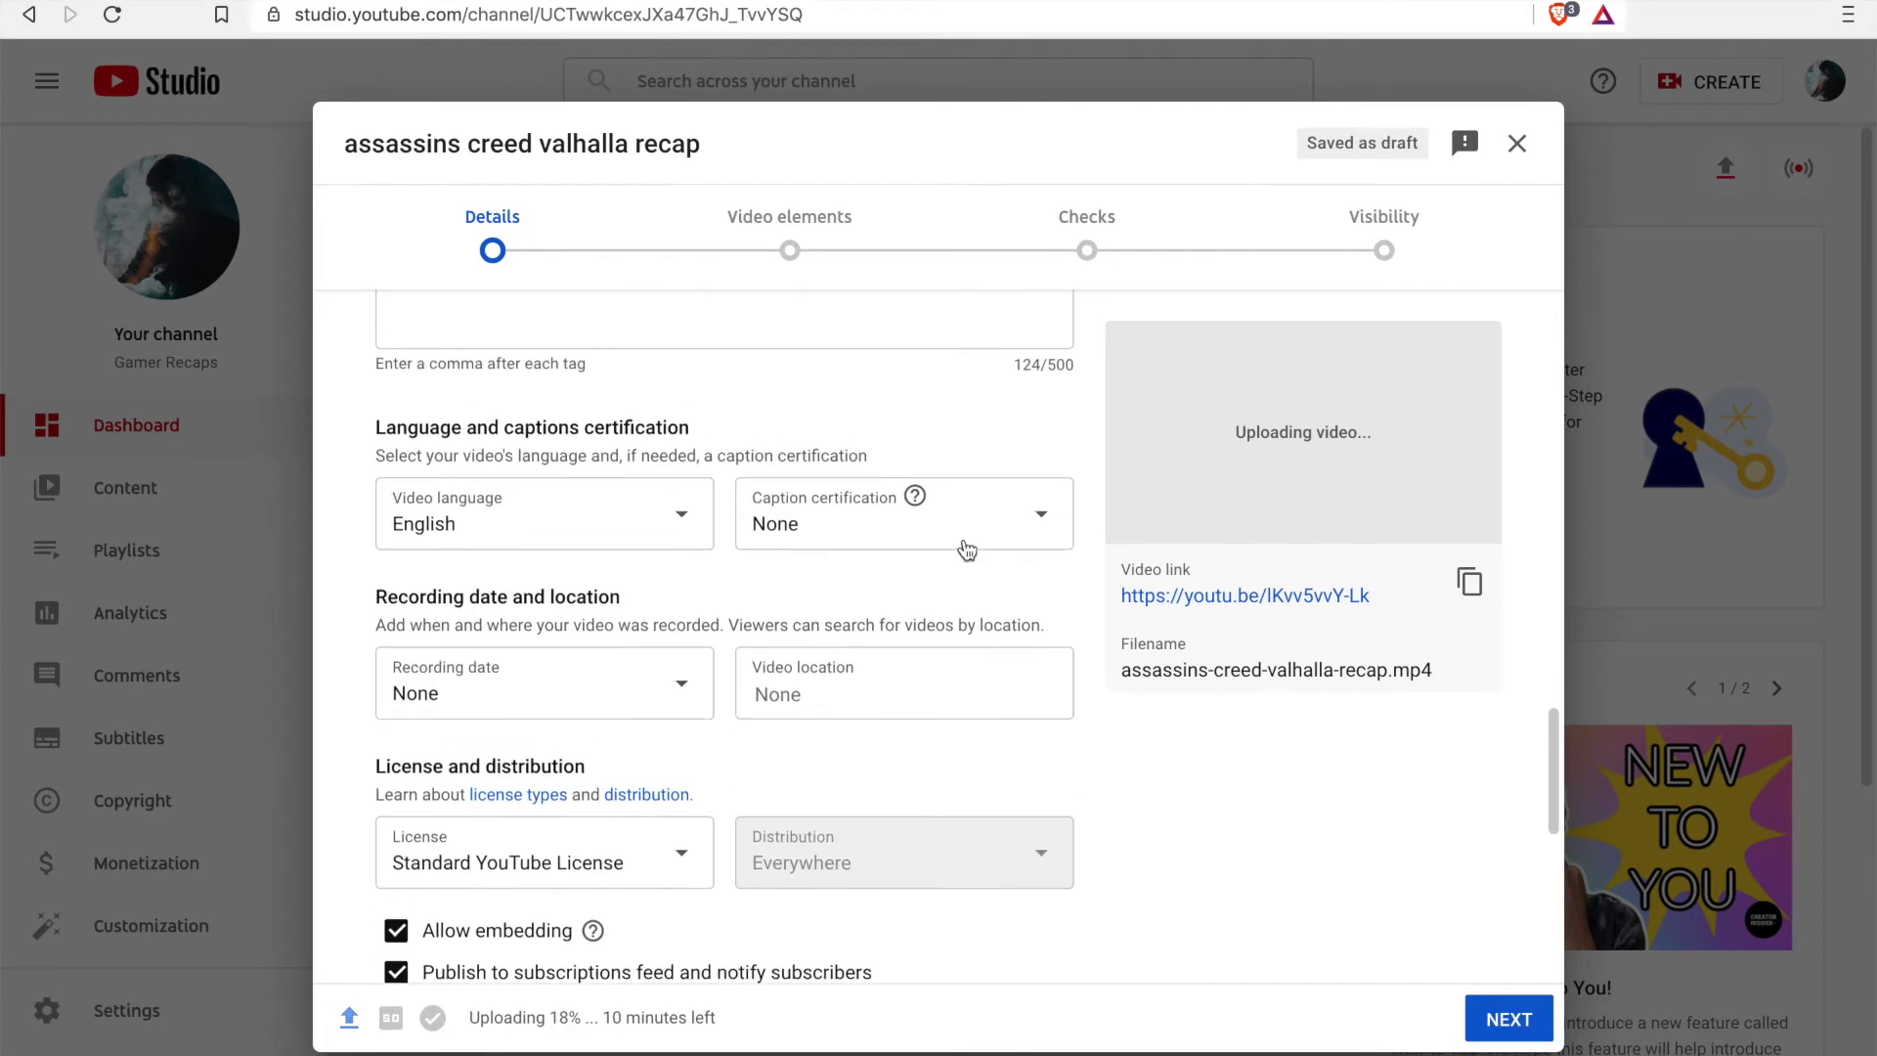
scroll(965, 540, "up", 10)
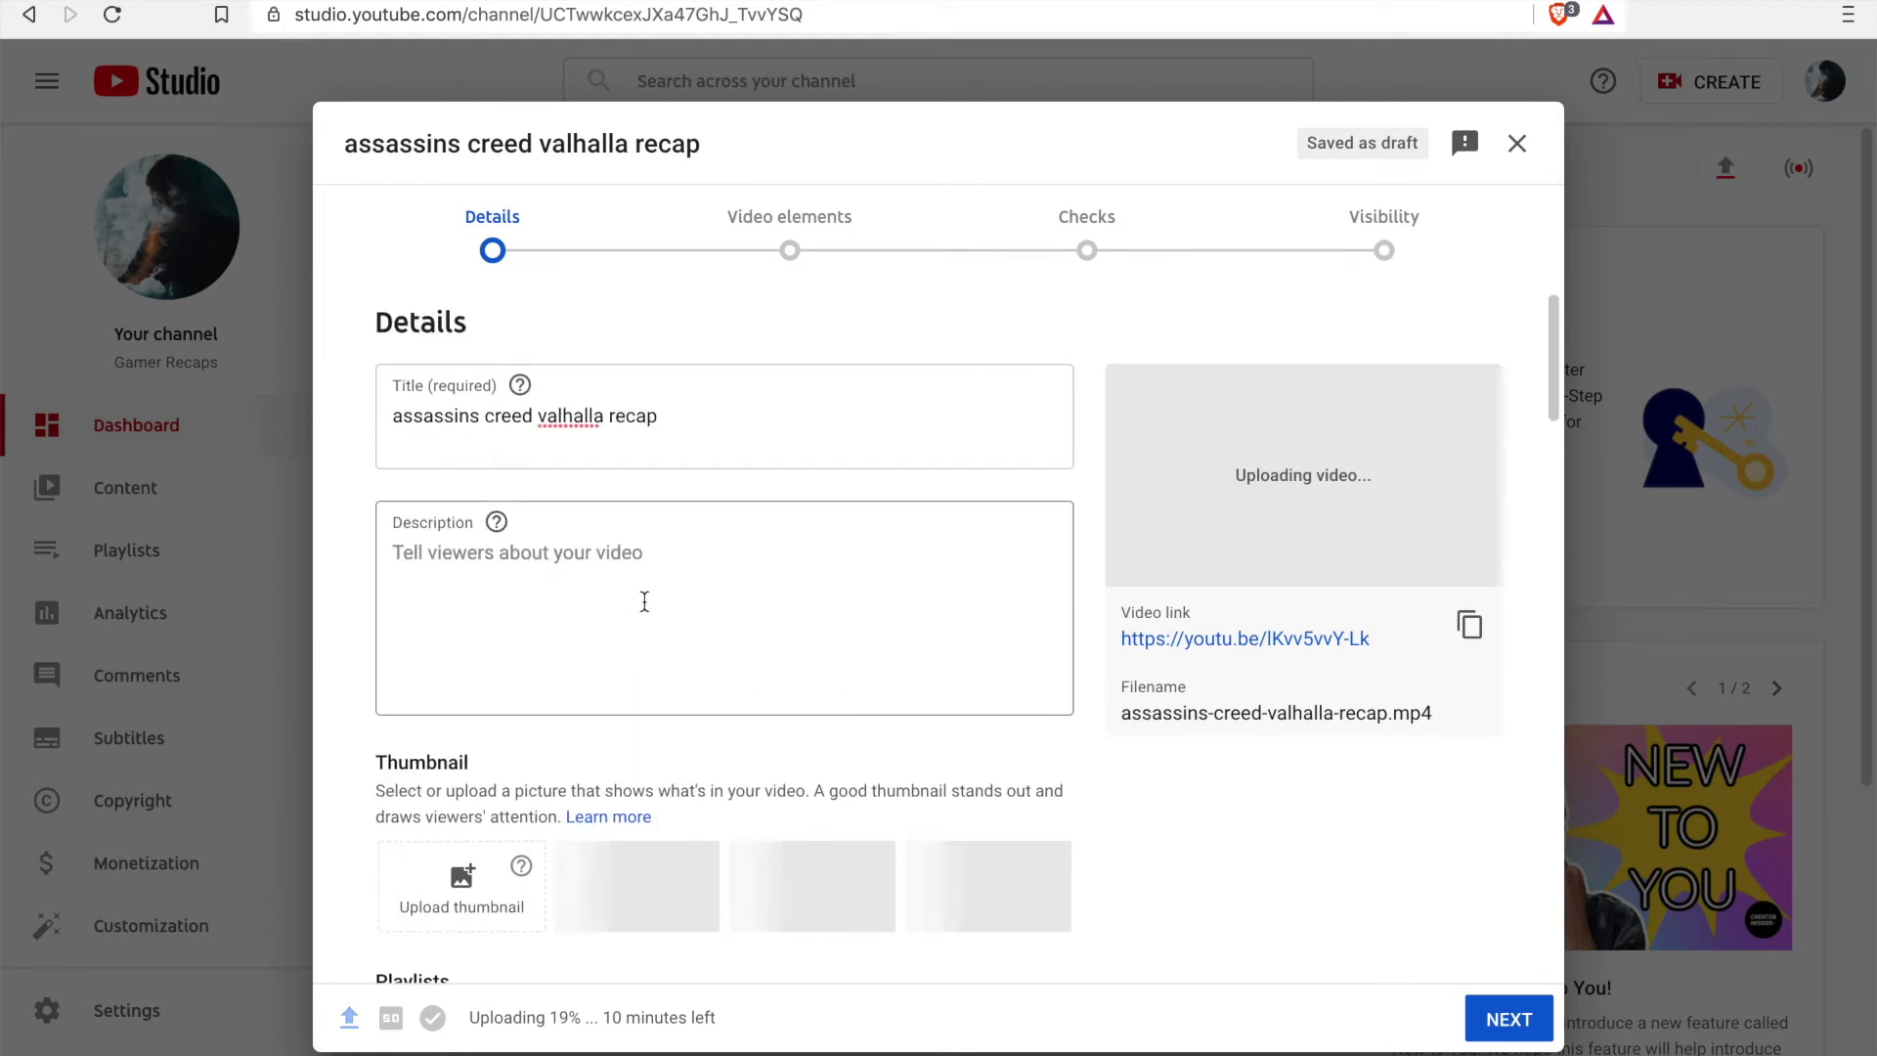
left_click(1526, 1030)
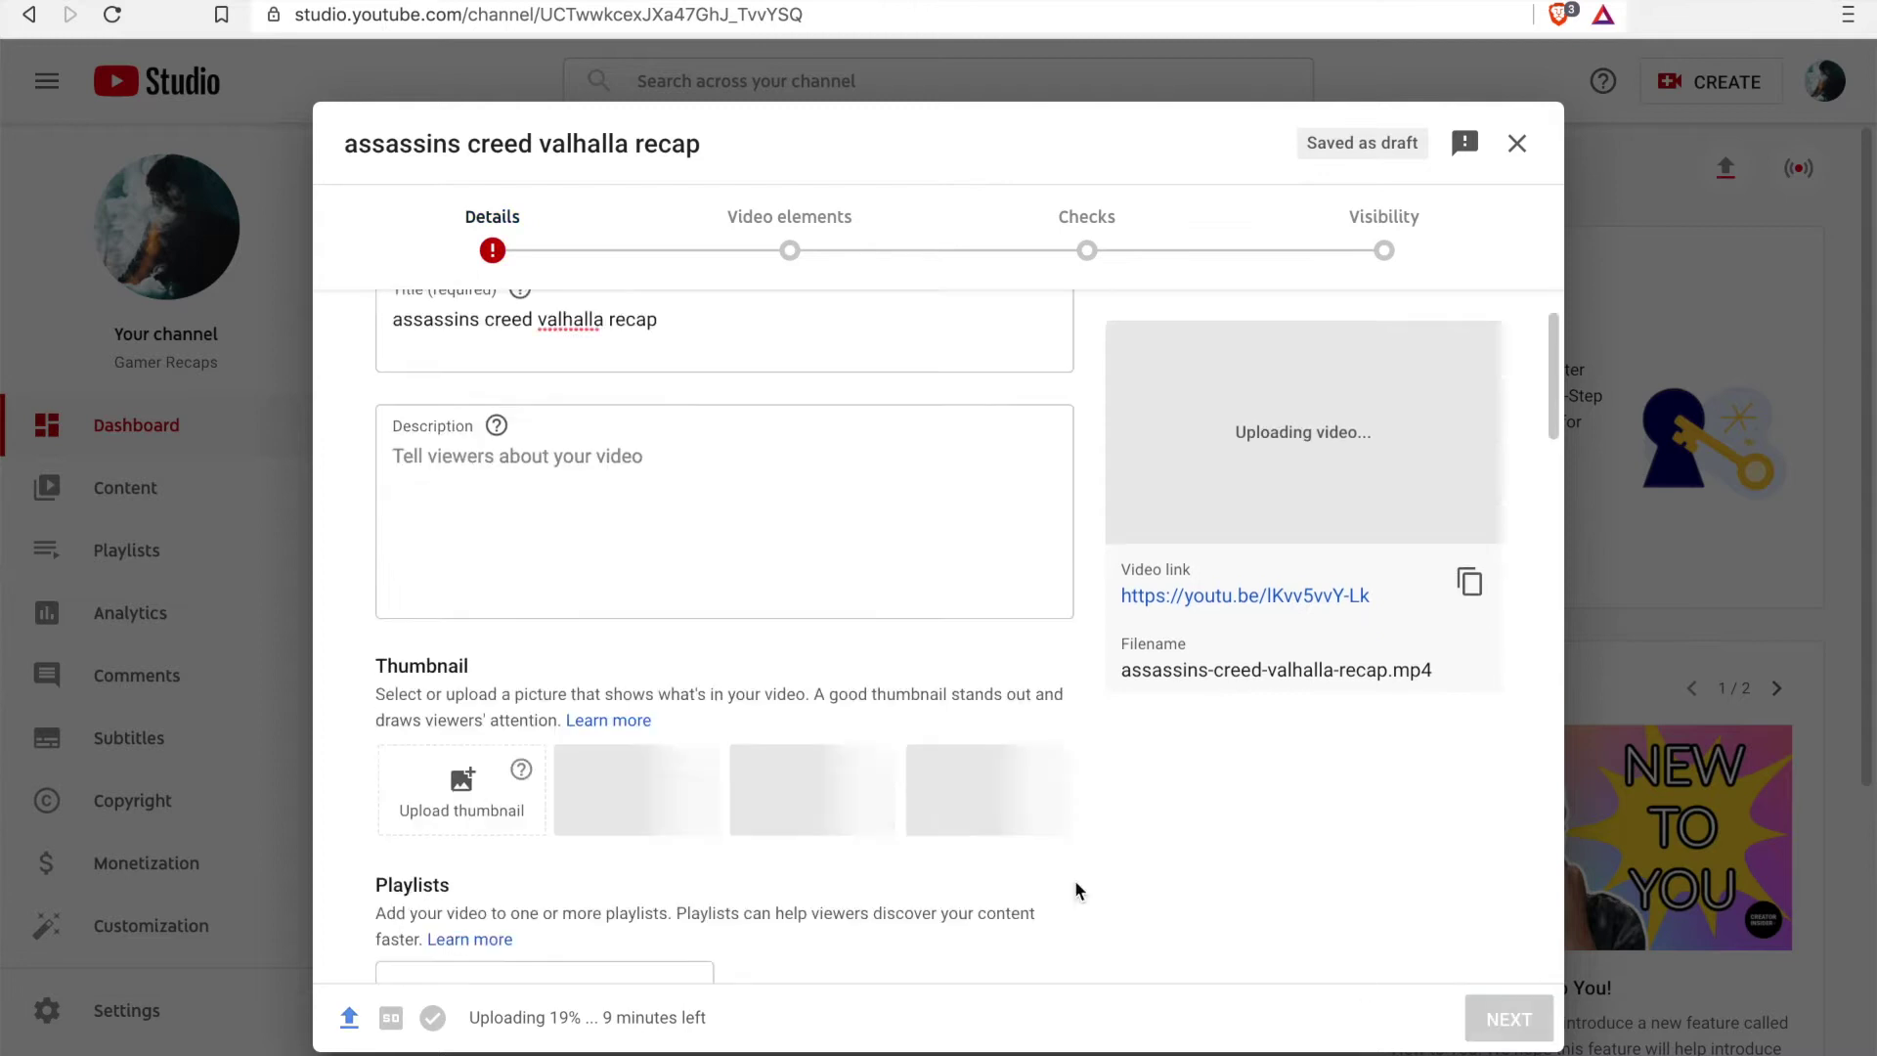
scroll(1075, 890, "down", 6)
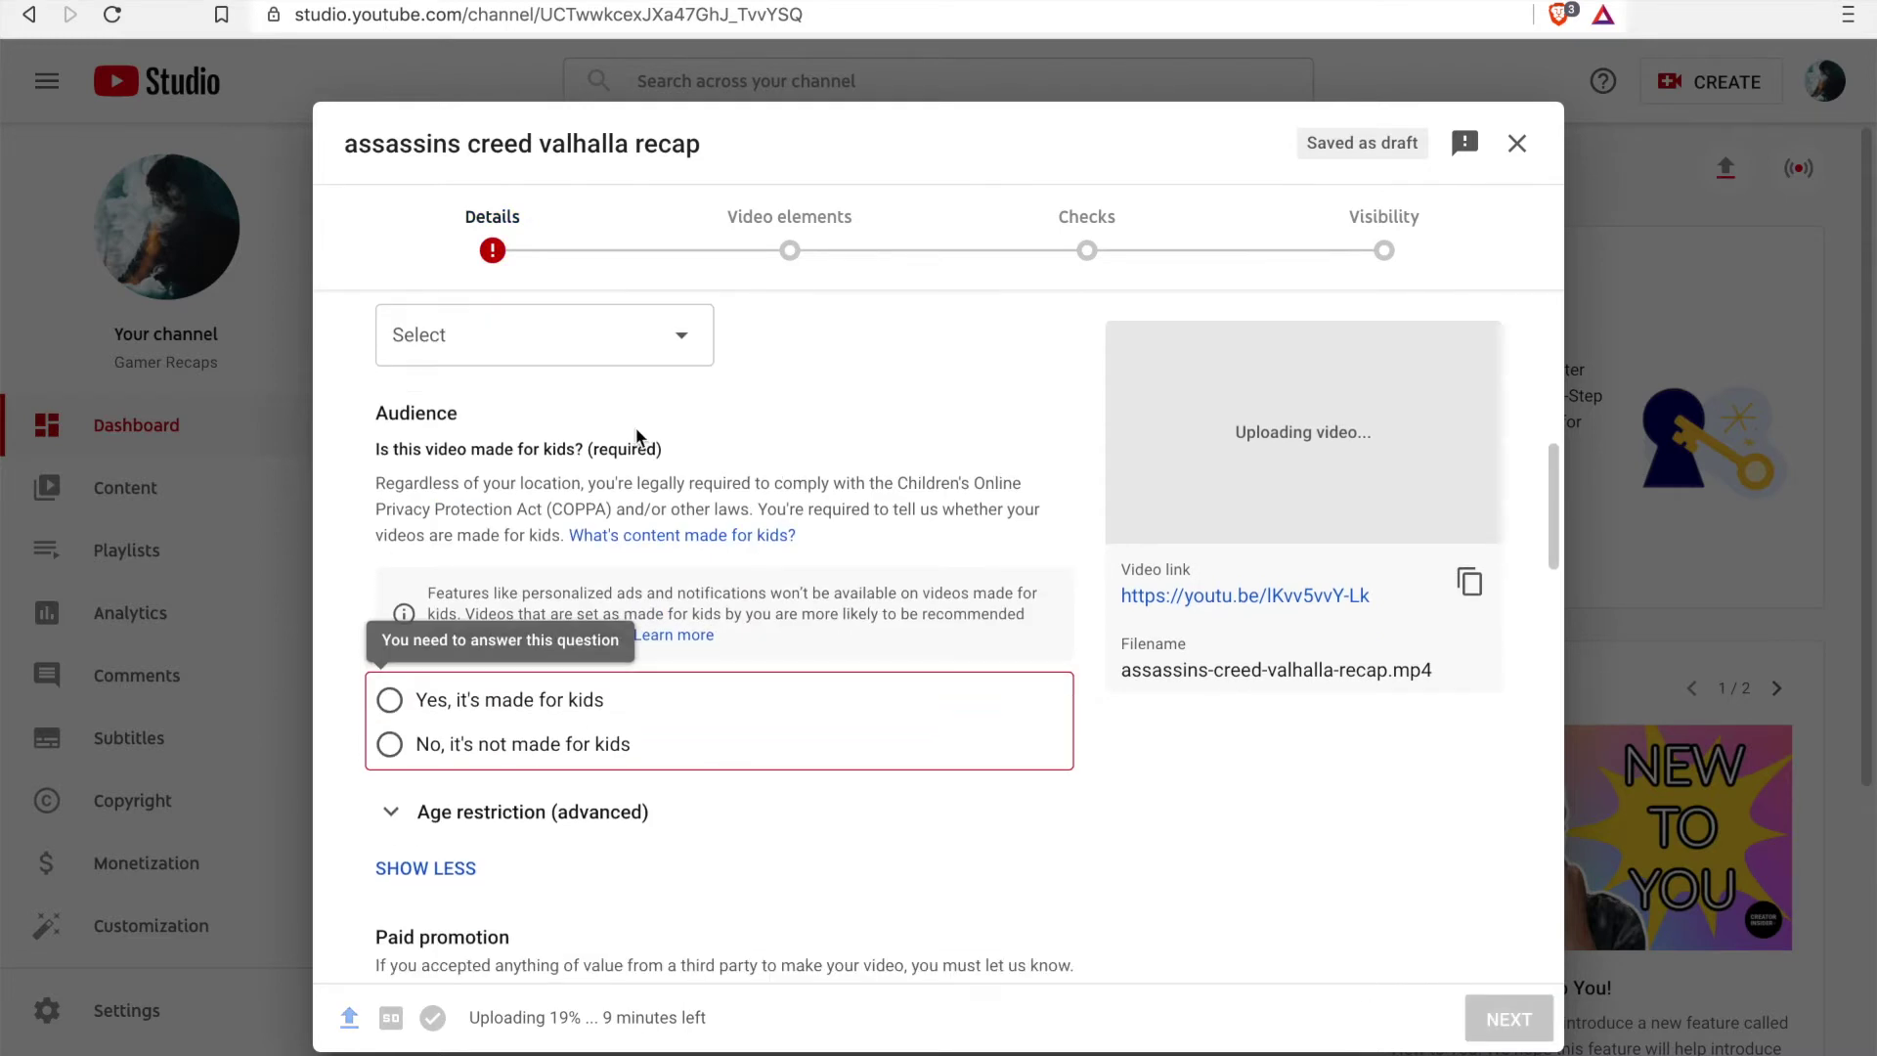
left_click(494, 744)
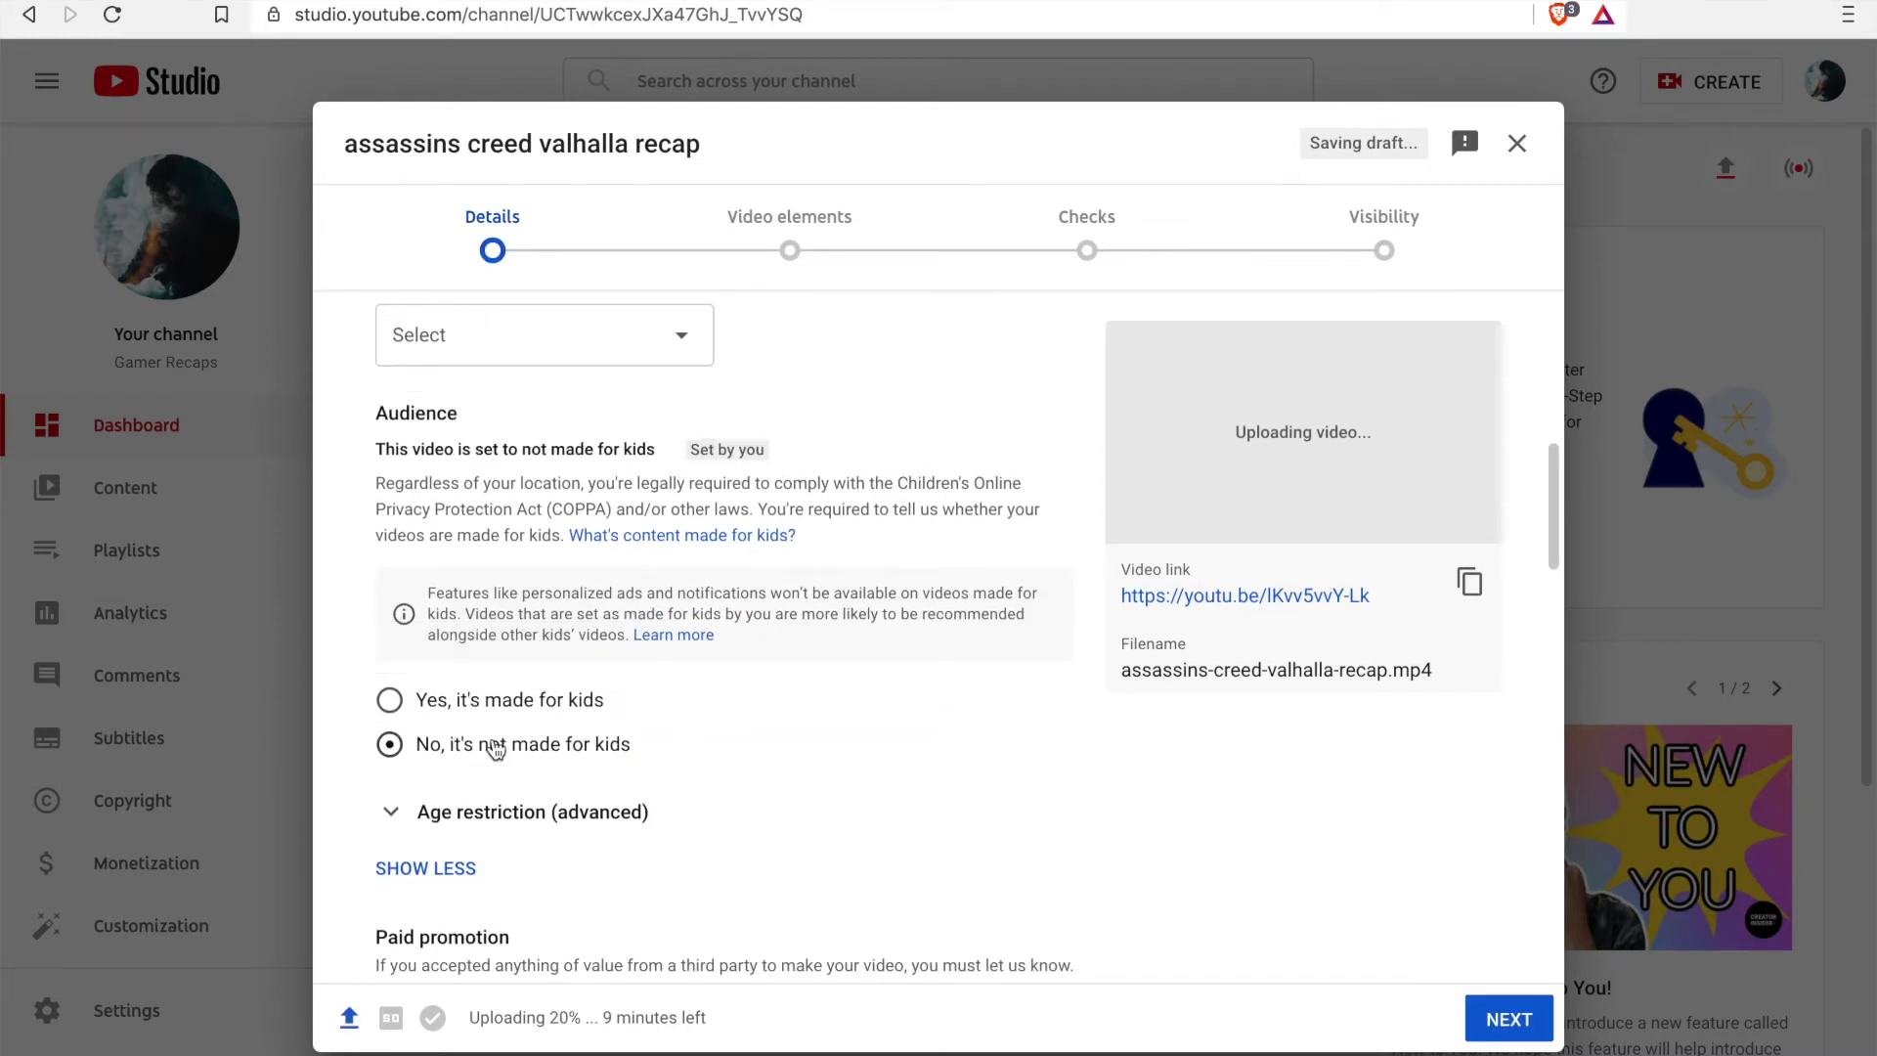
Step: Advance through Video elements and Checks, closing both intro tips, to the Visibility step
left_click(1491, 1016)
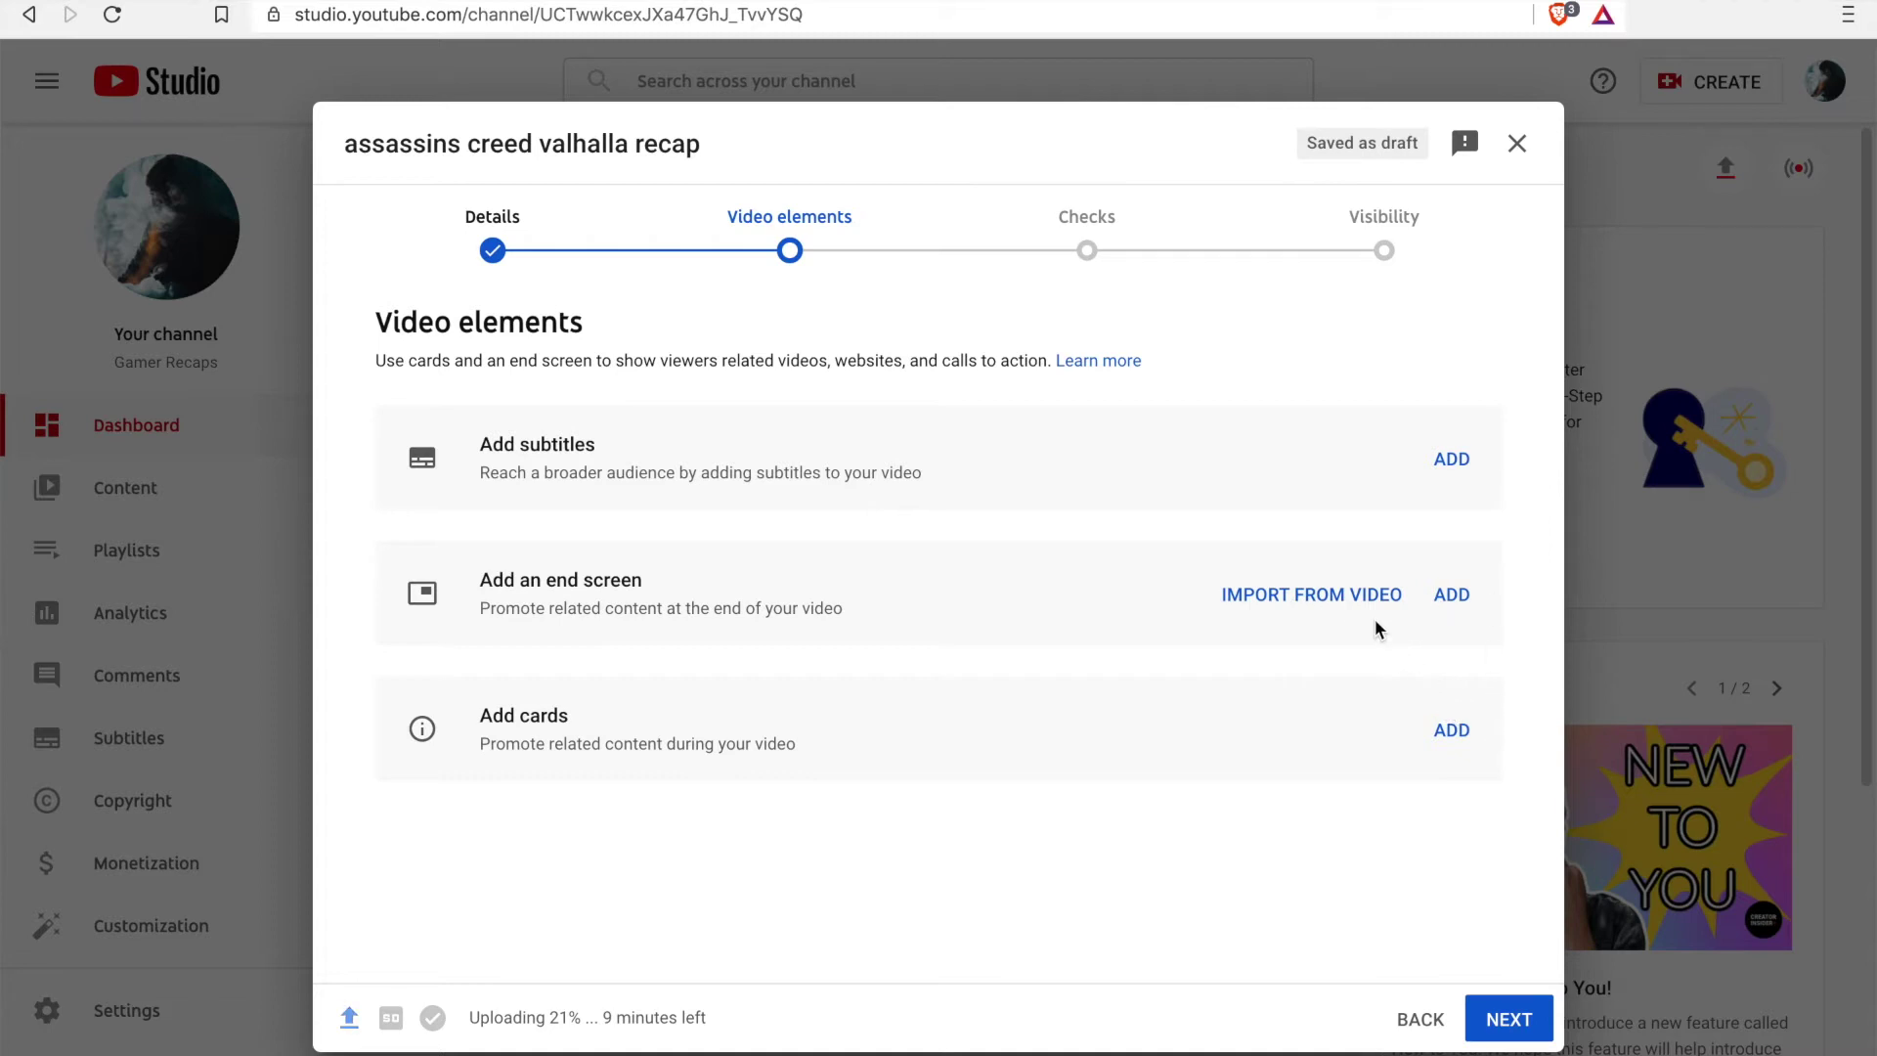
left_click(1509, 1025)
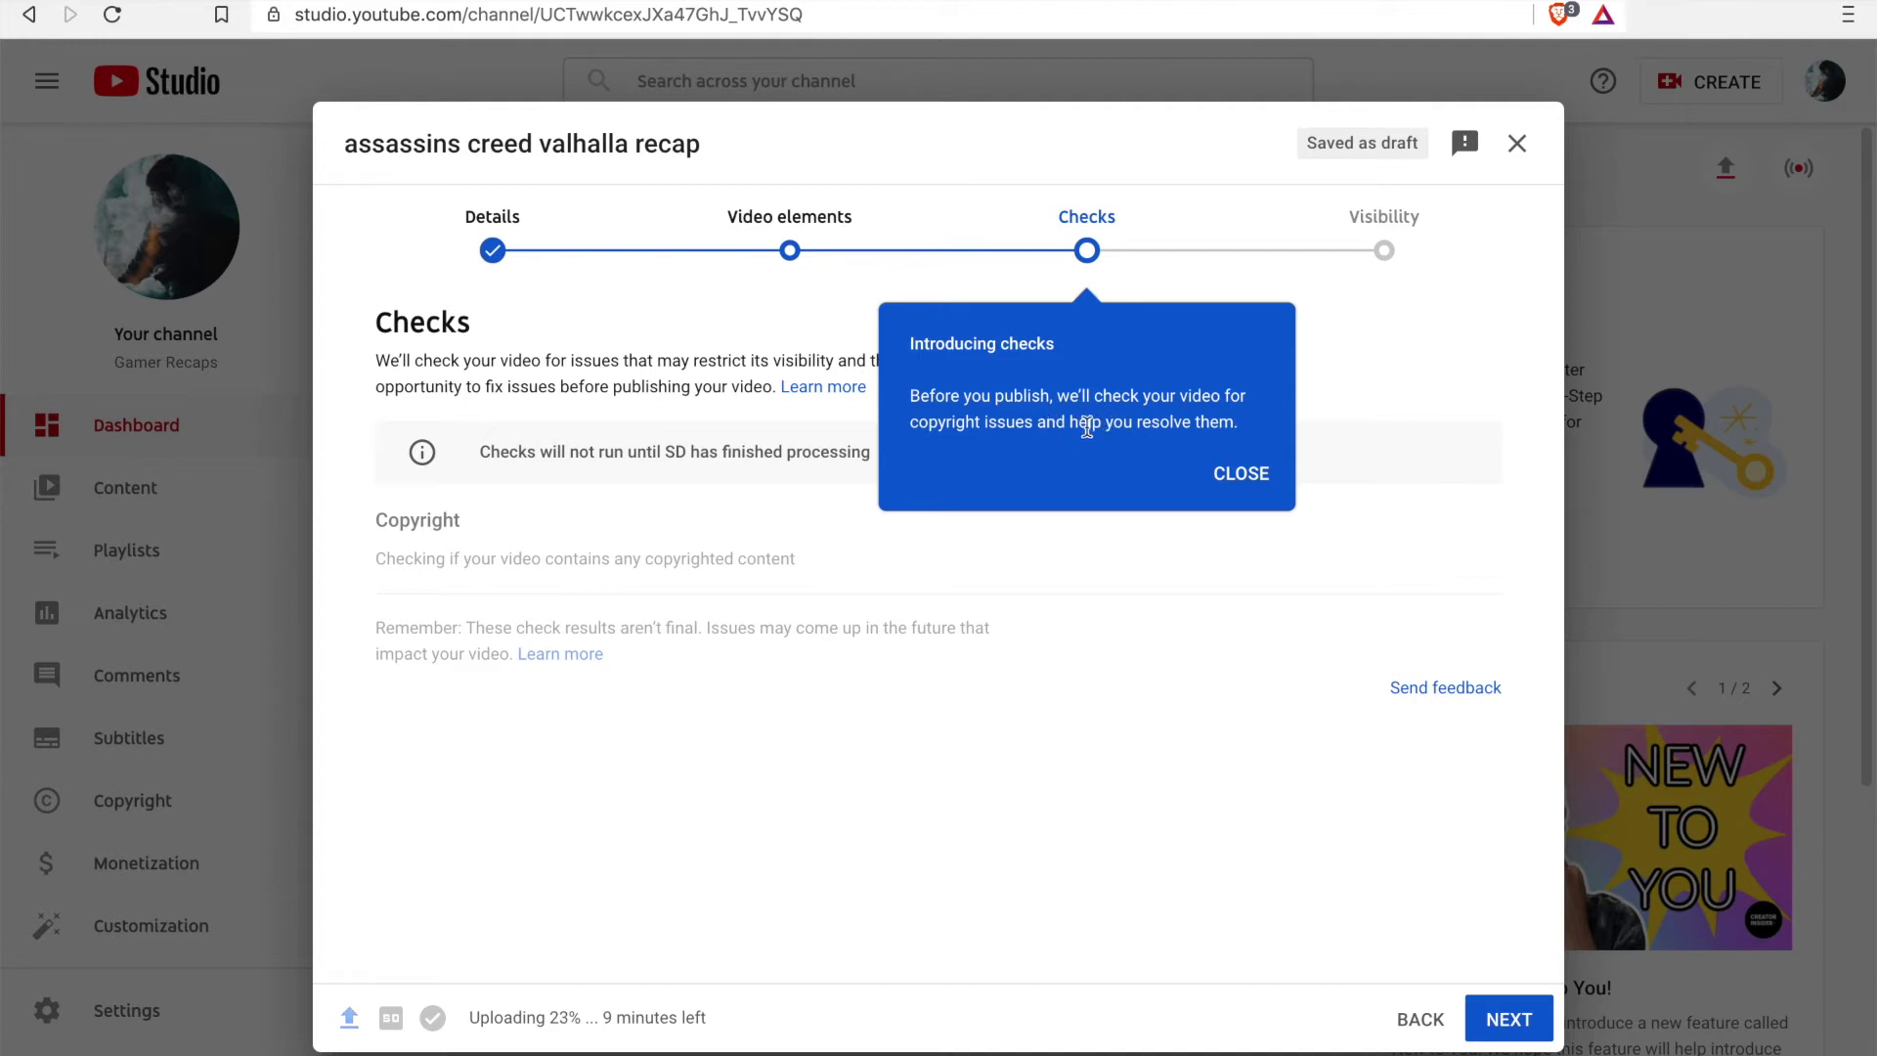
left_click_drag(1132, 424, 976, 391)
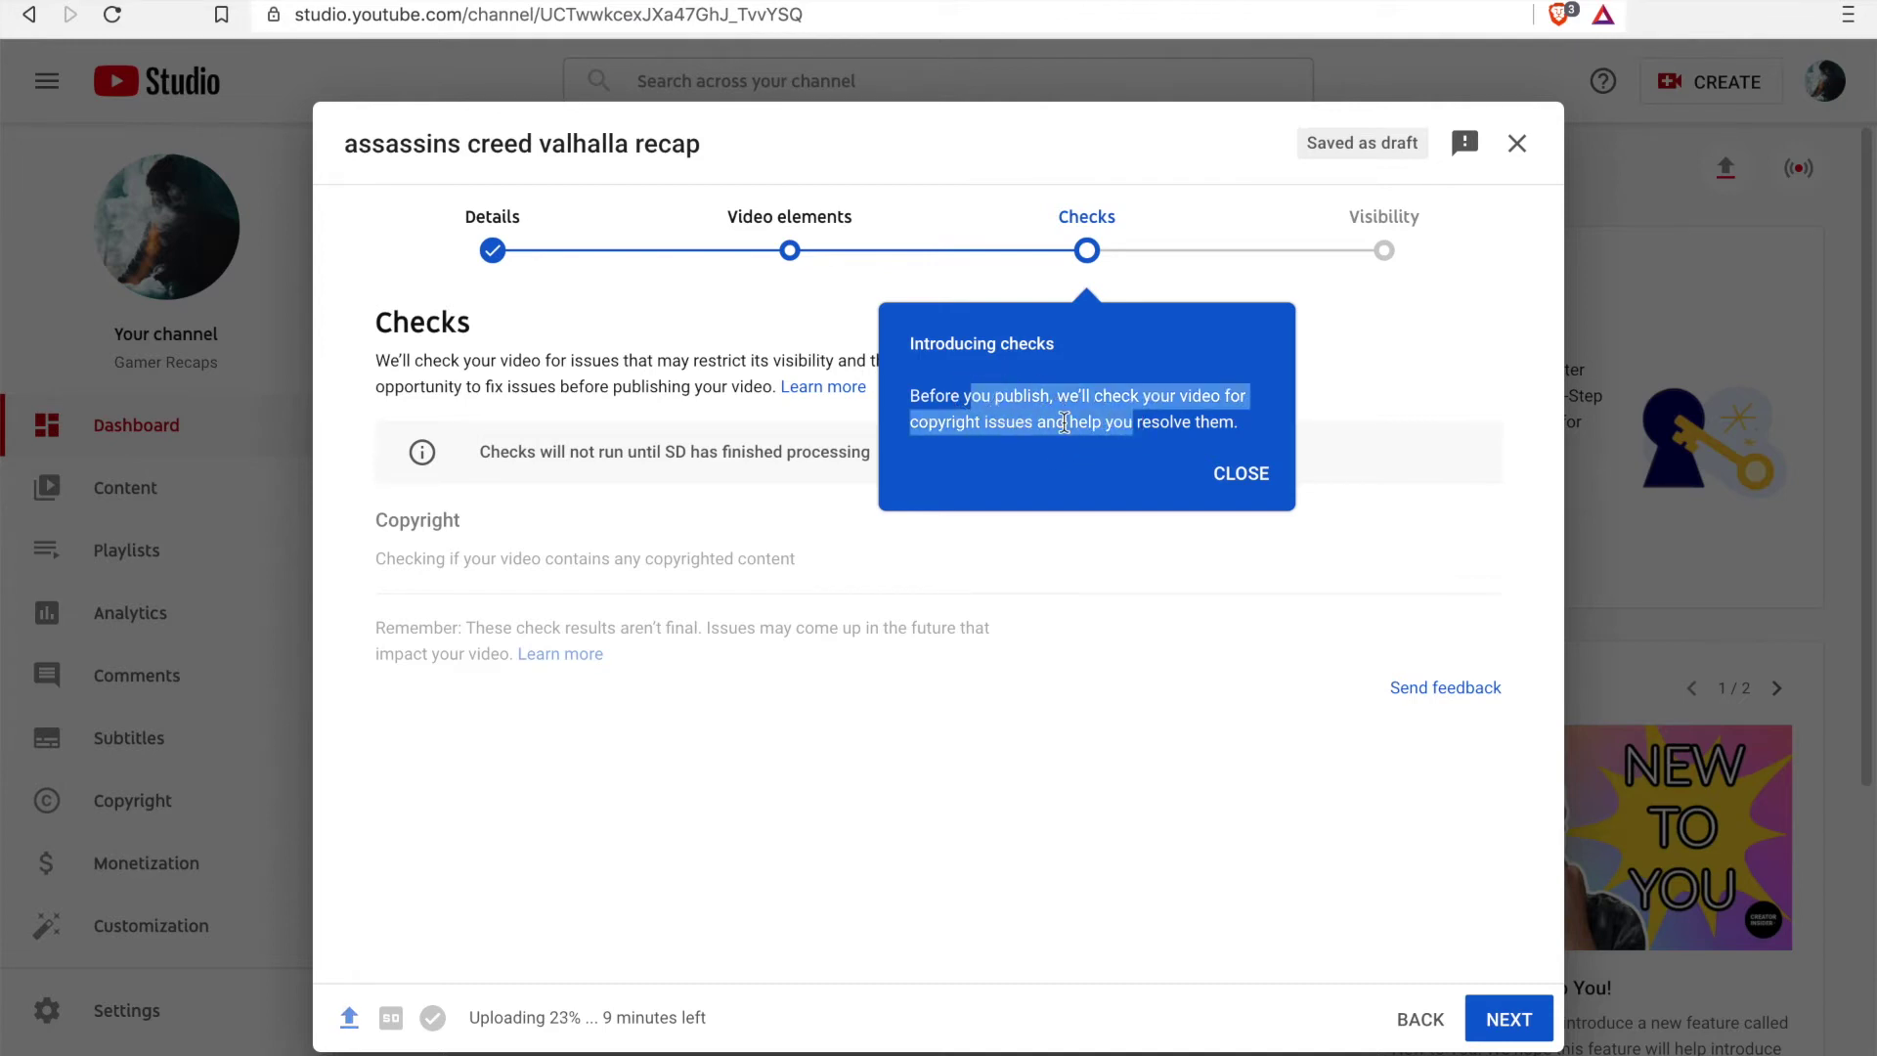
left_click(1124, 421)
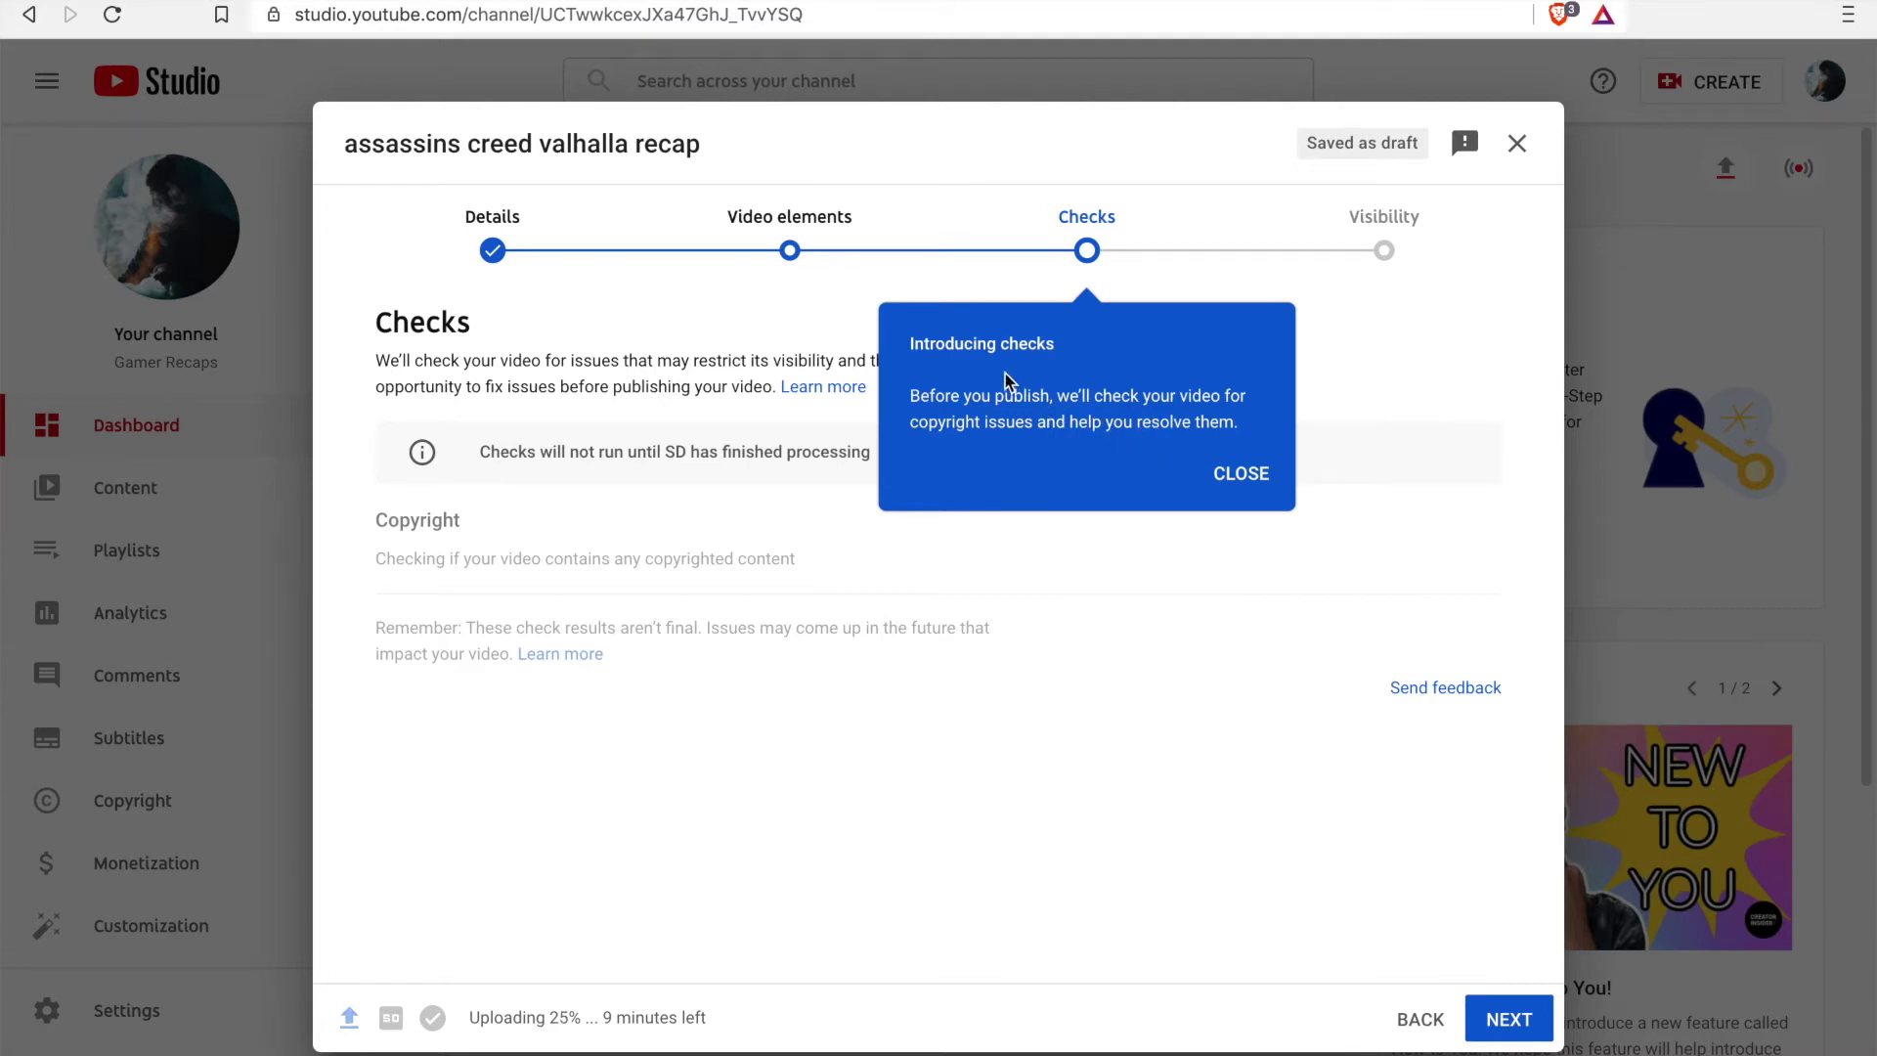
left_click(1251, 479)
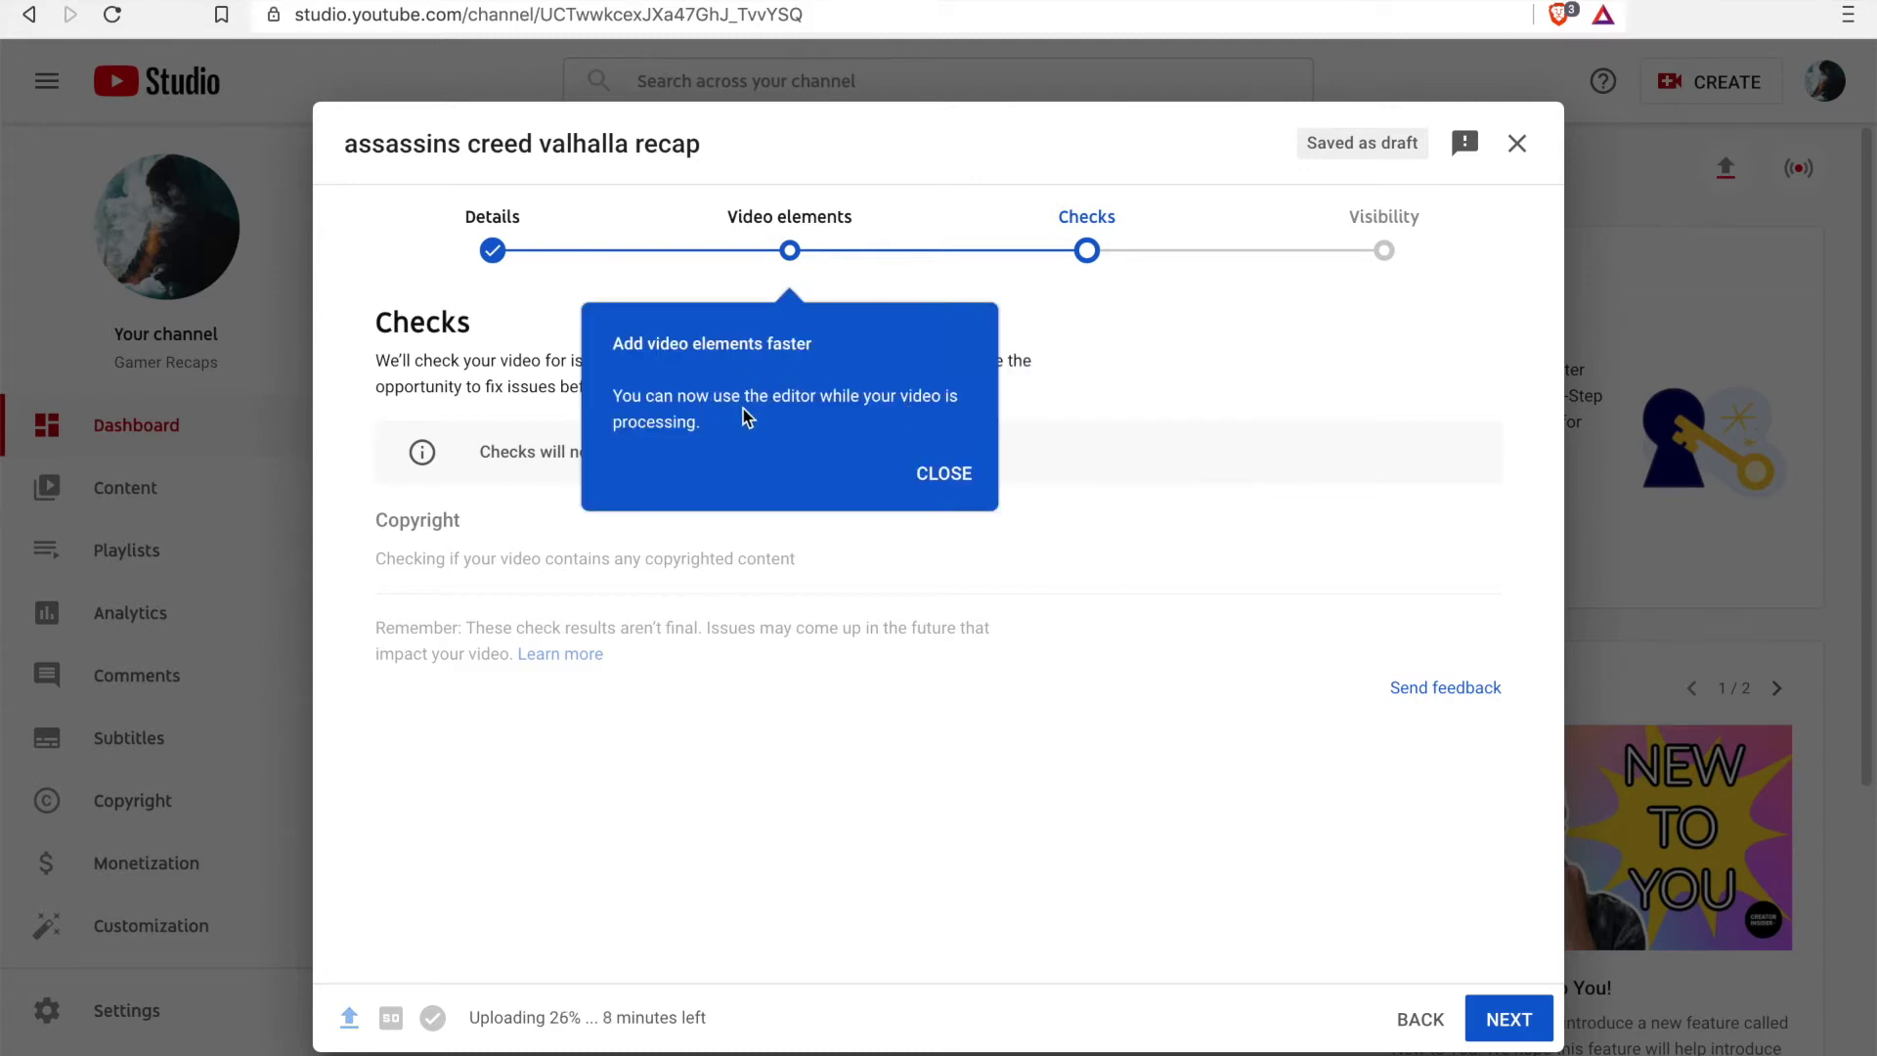
left_click(955, 483)
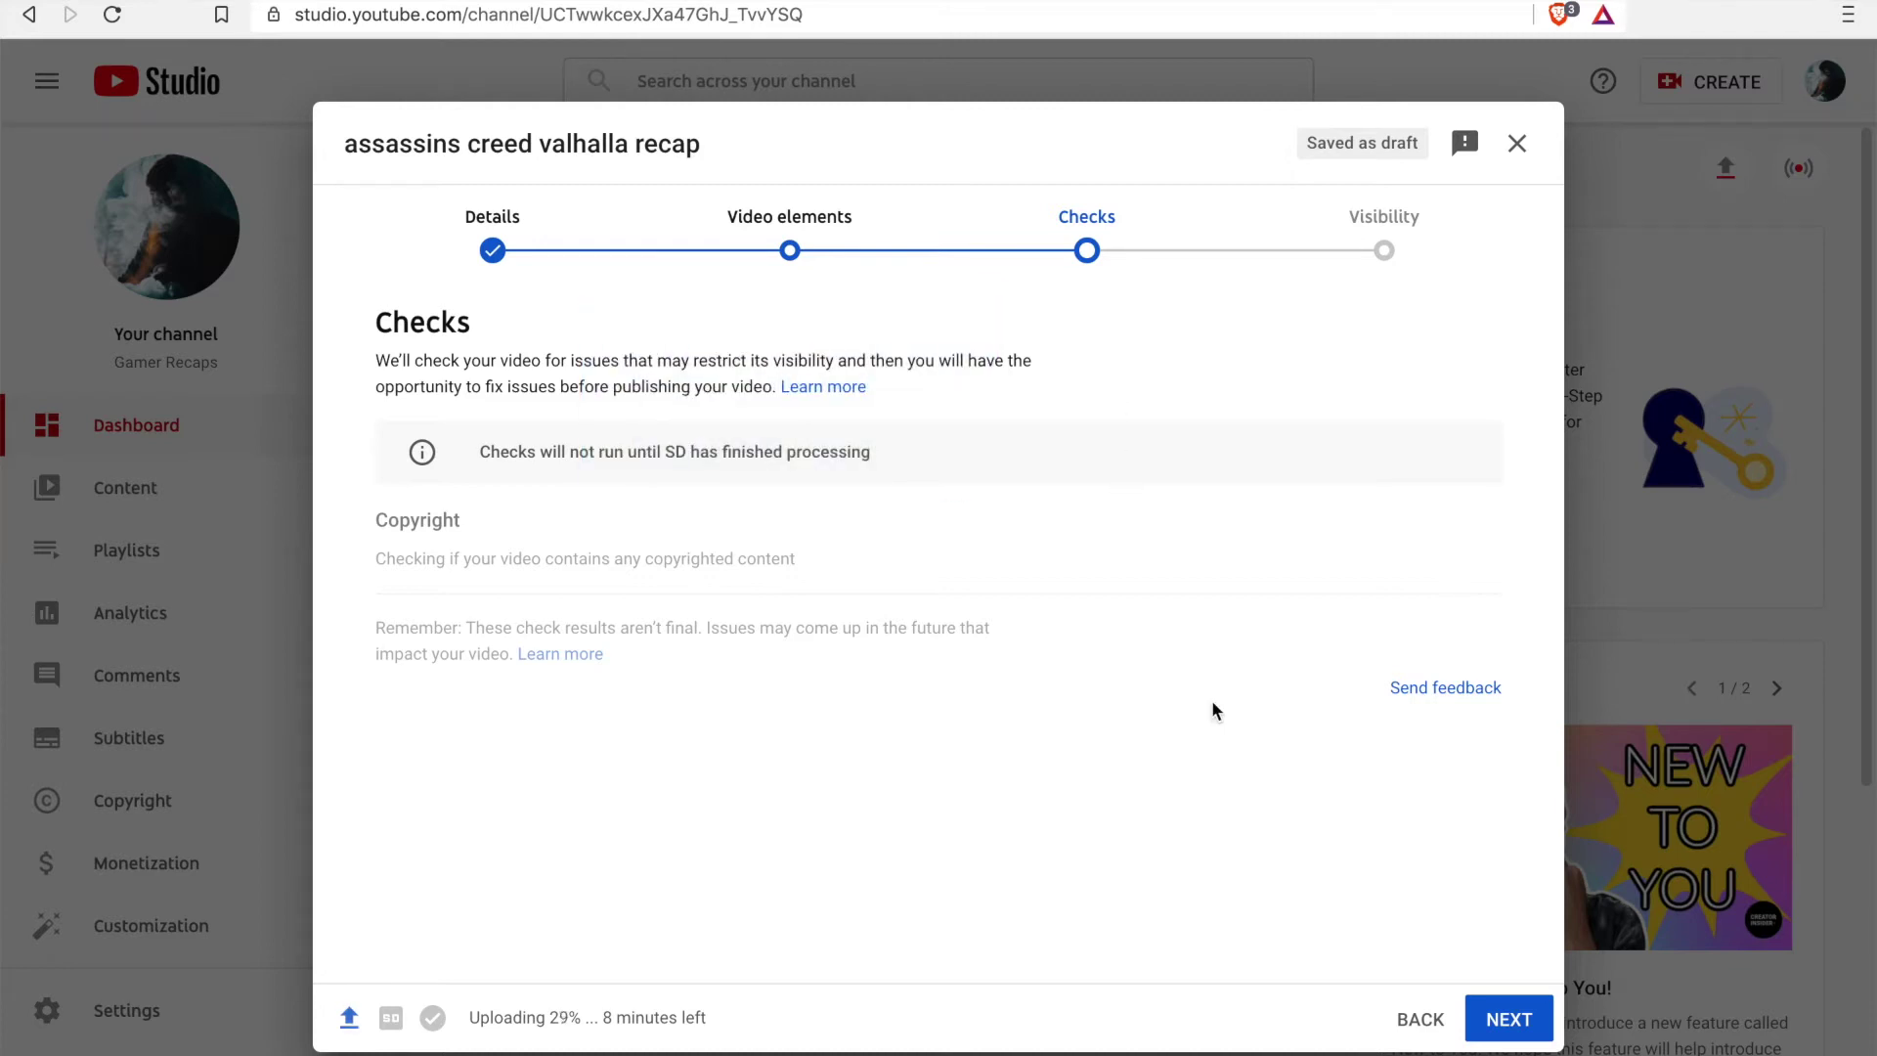
left_click(1505, 1015)
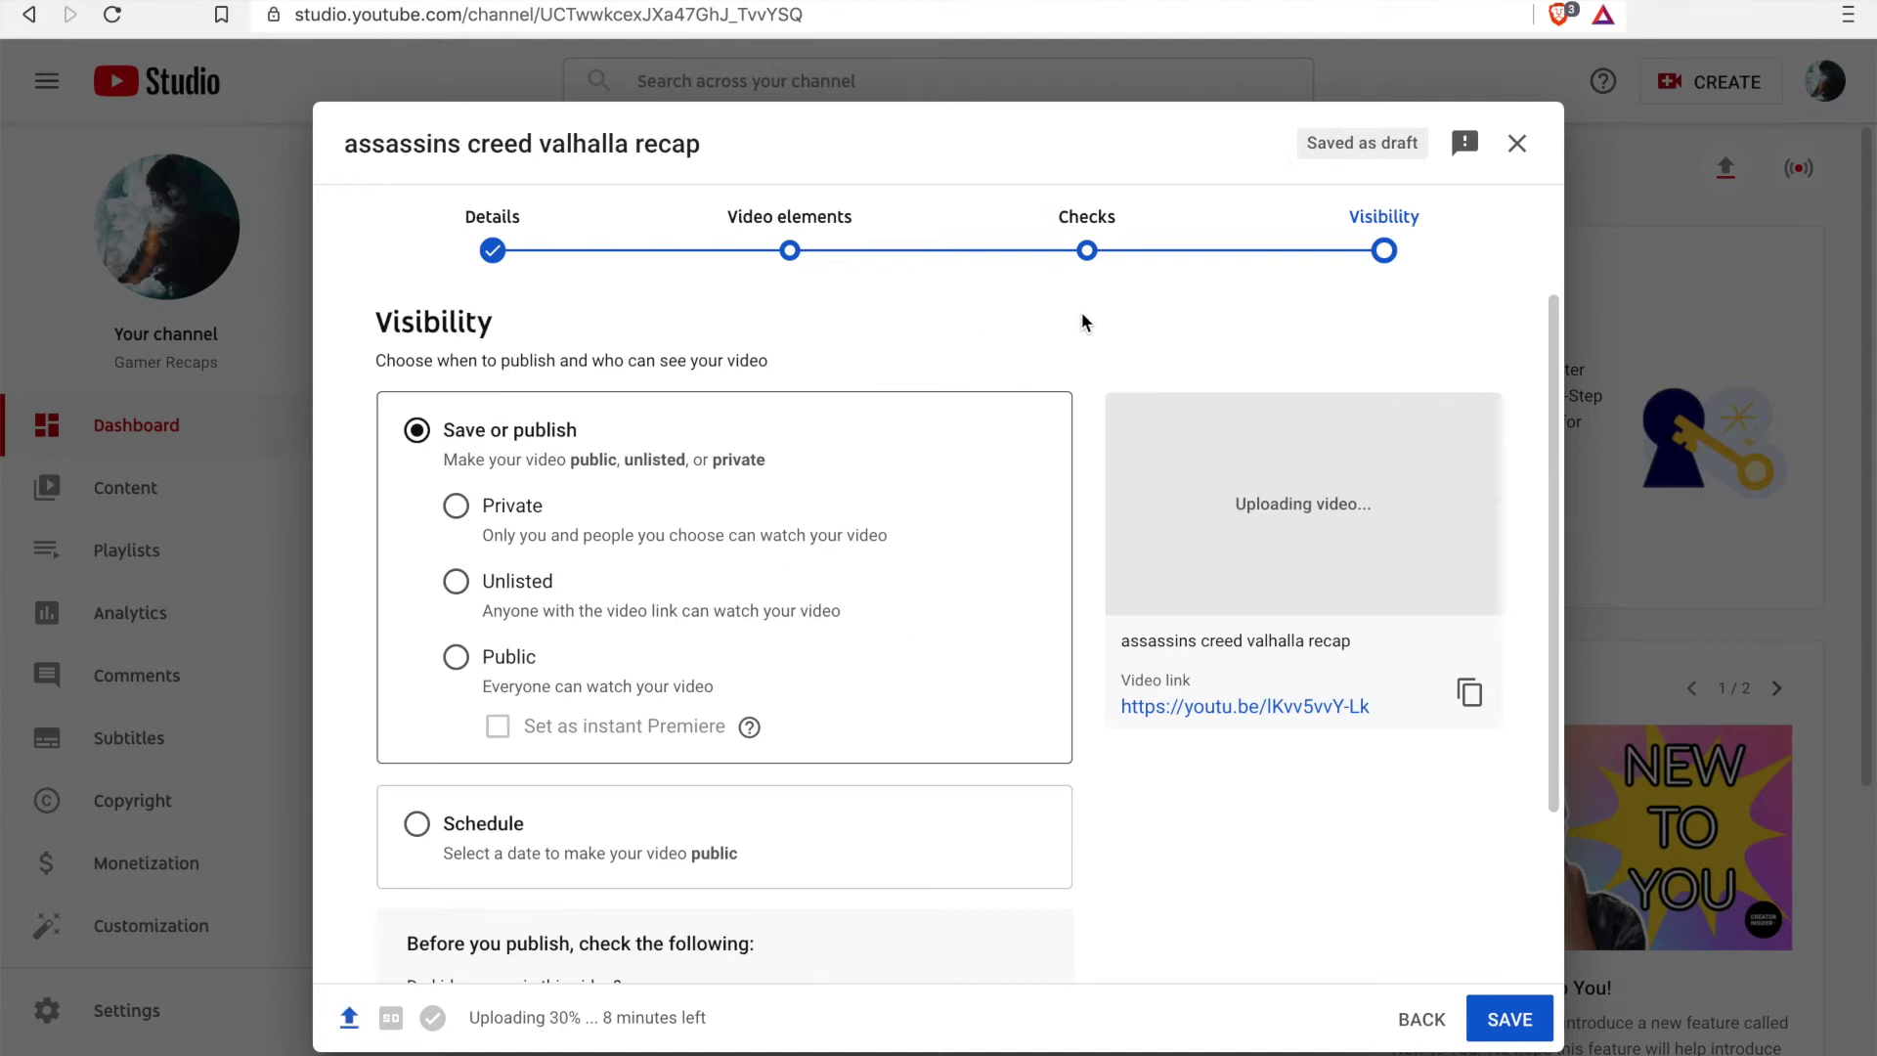
Step: Choose the Unlisted option on the Visibility step and save, returning to the dashboard
scroll(1091, 391, "down", 1)
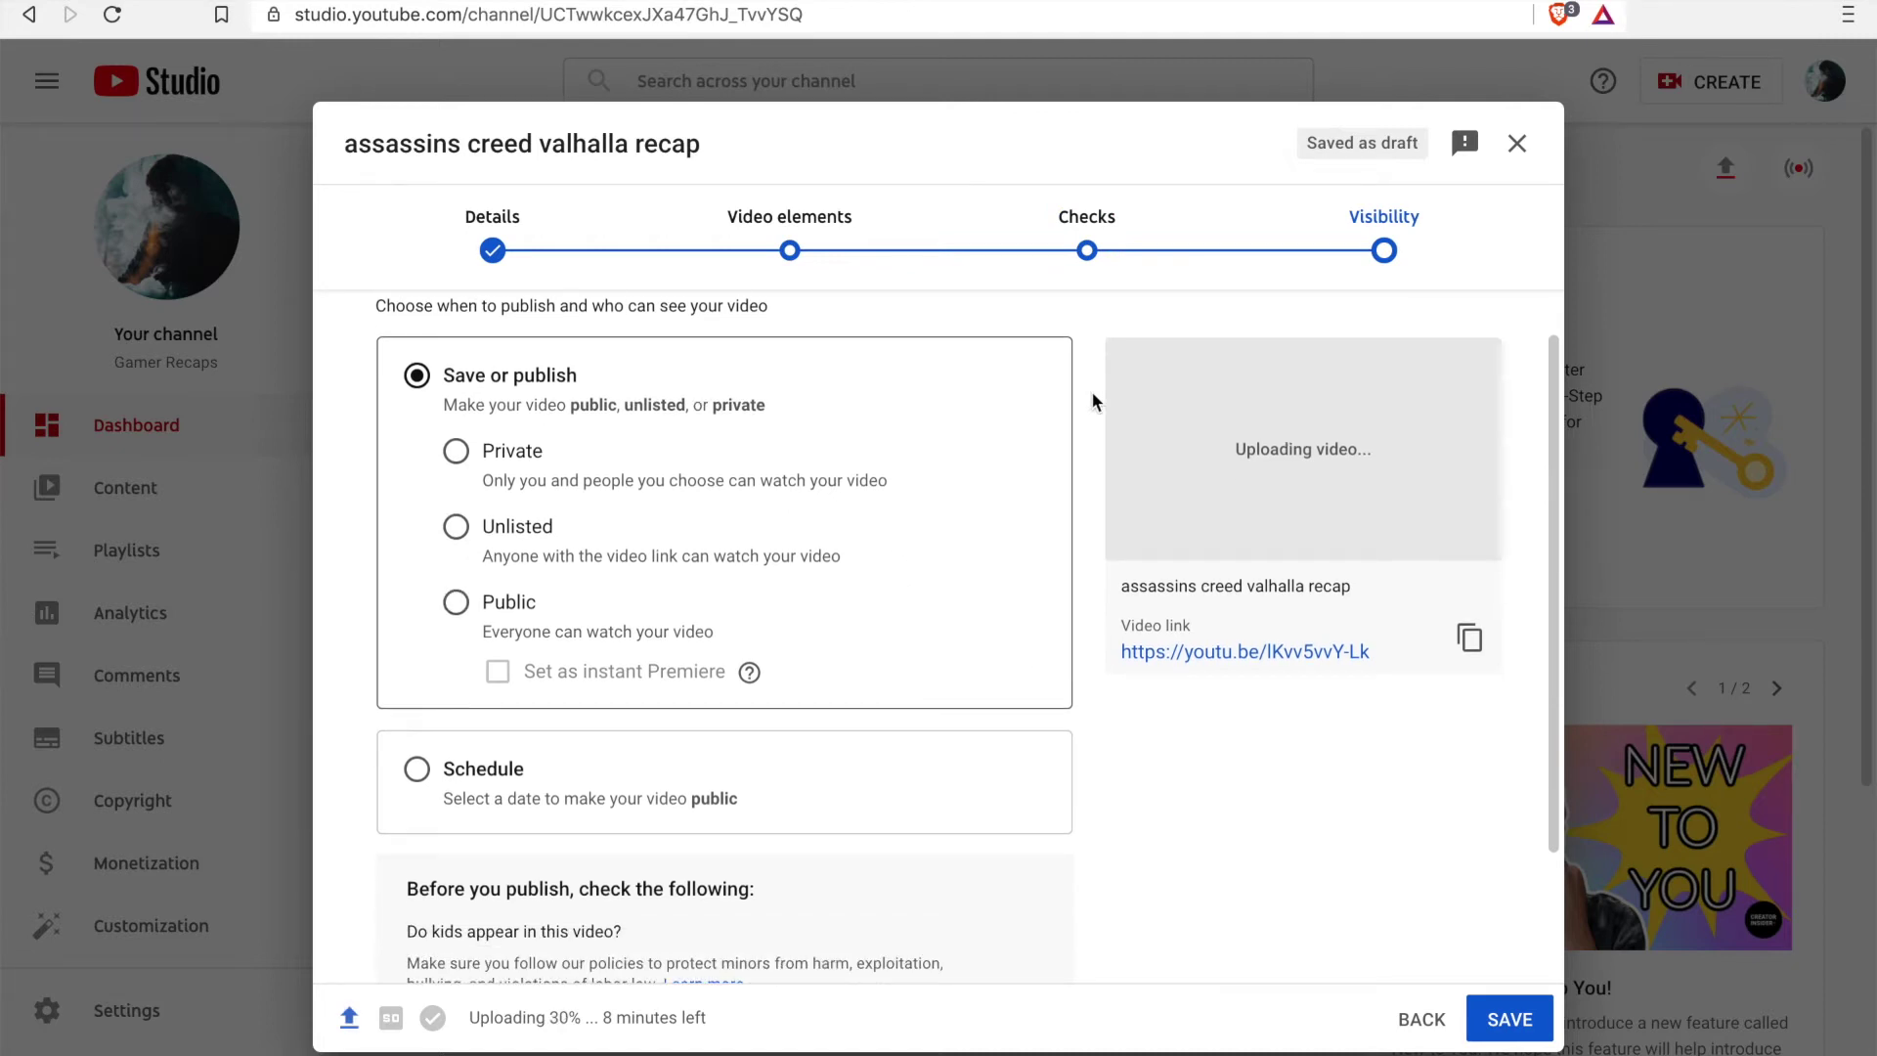
scroll(1091, 390, "down", 2)
scroll(1091, 390, "down", 1)
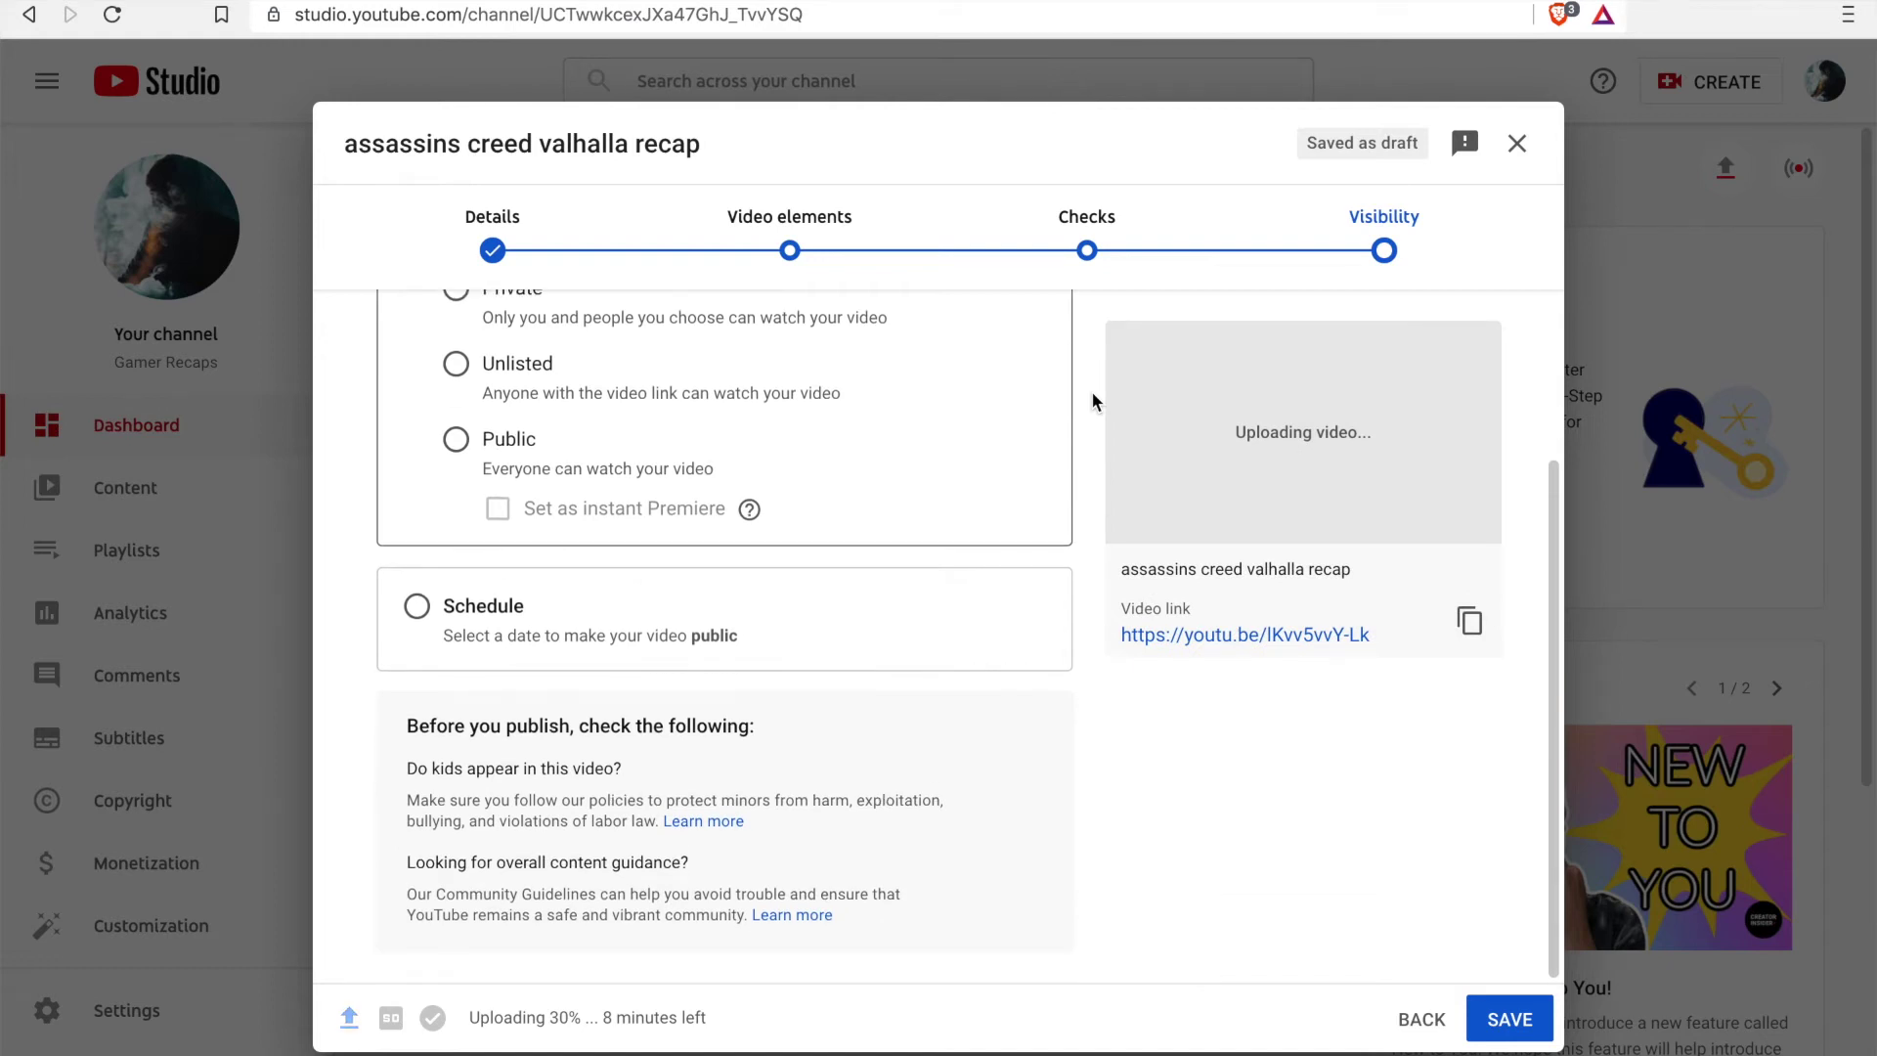
scroll(1091, 391, "up", 2)
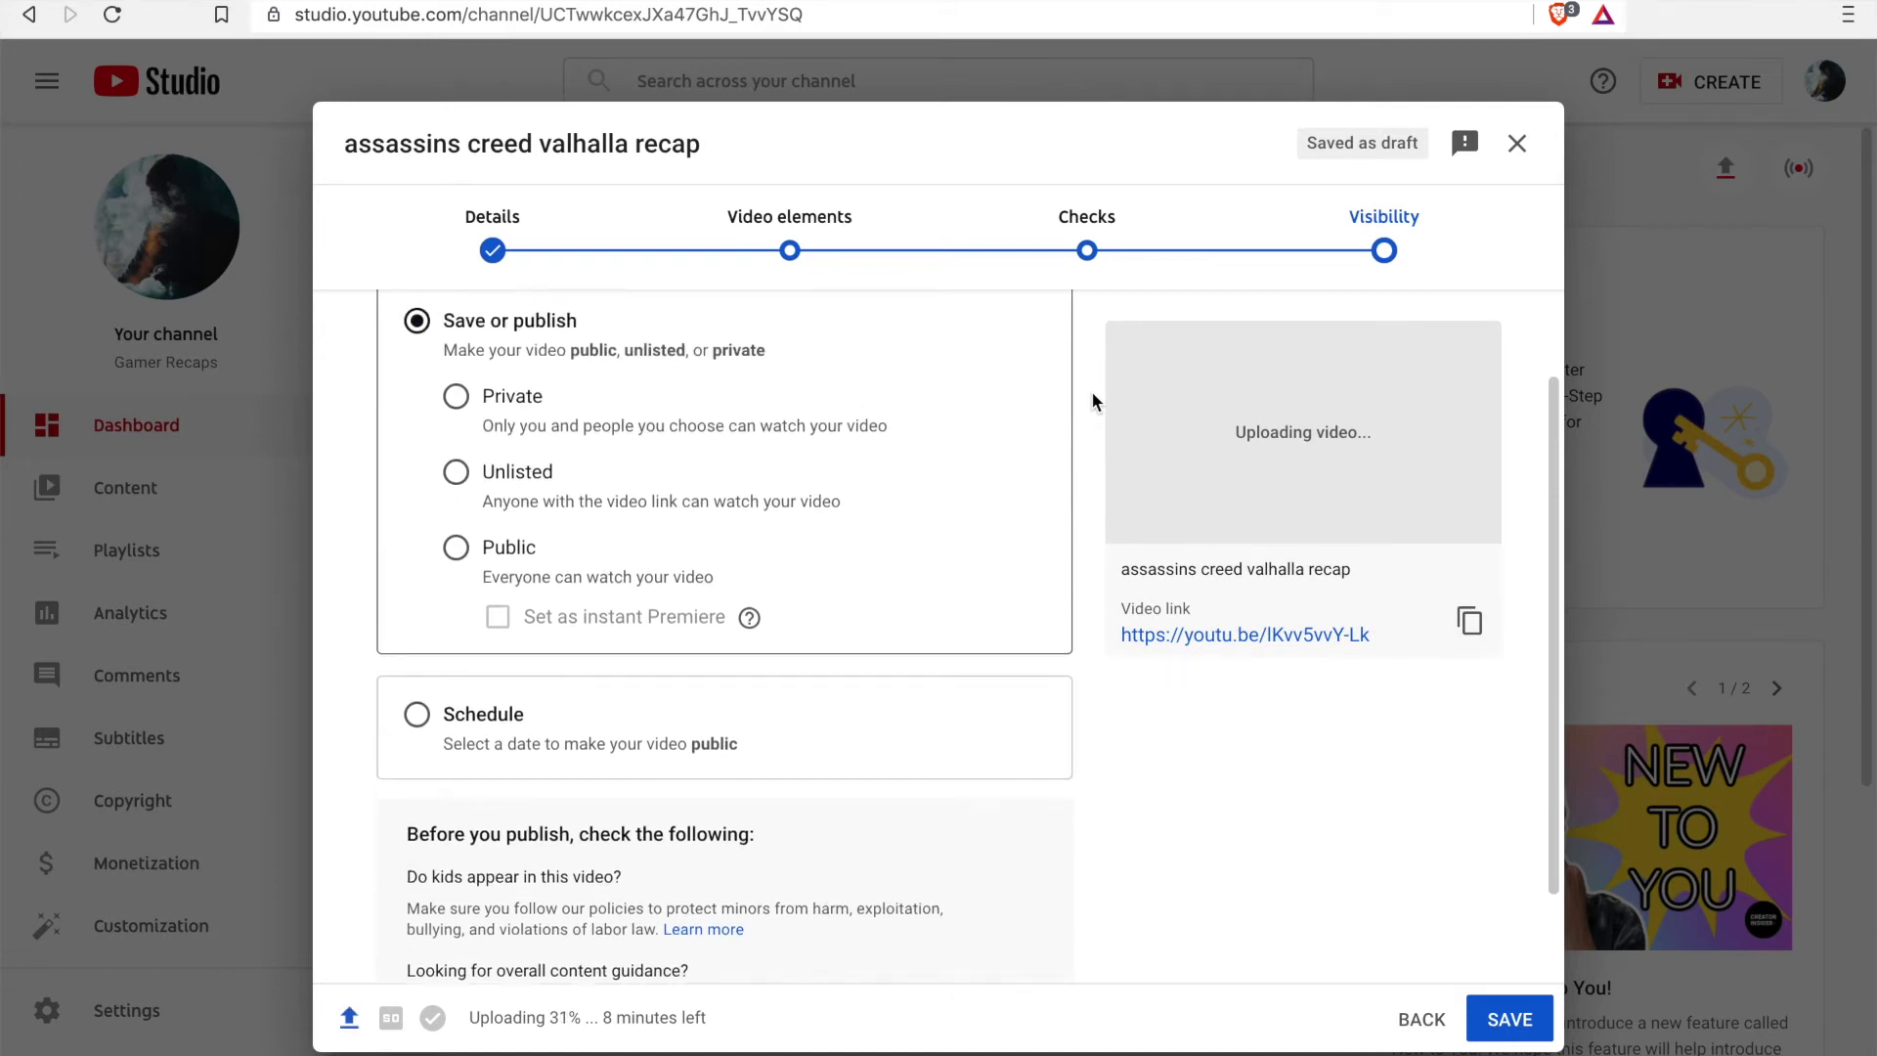
scroll(1092, 401, "up", 2)
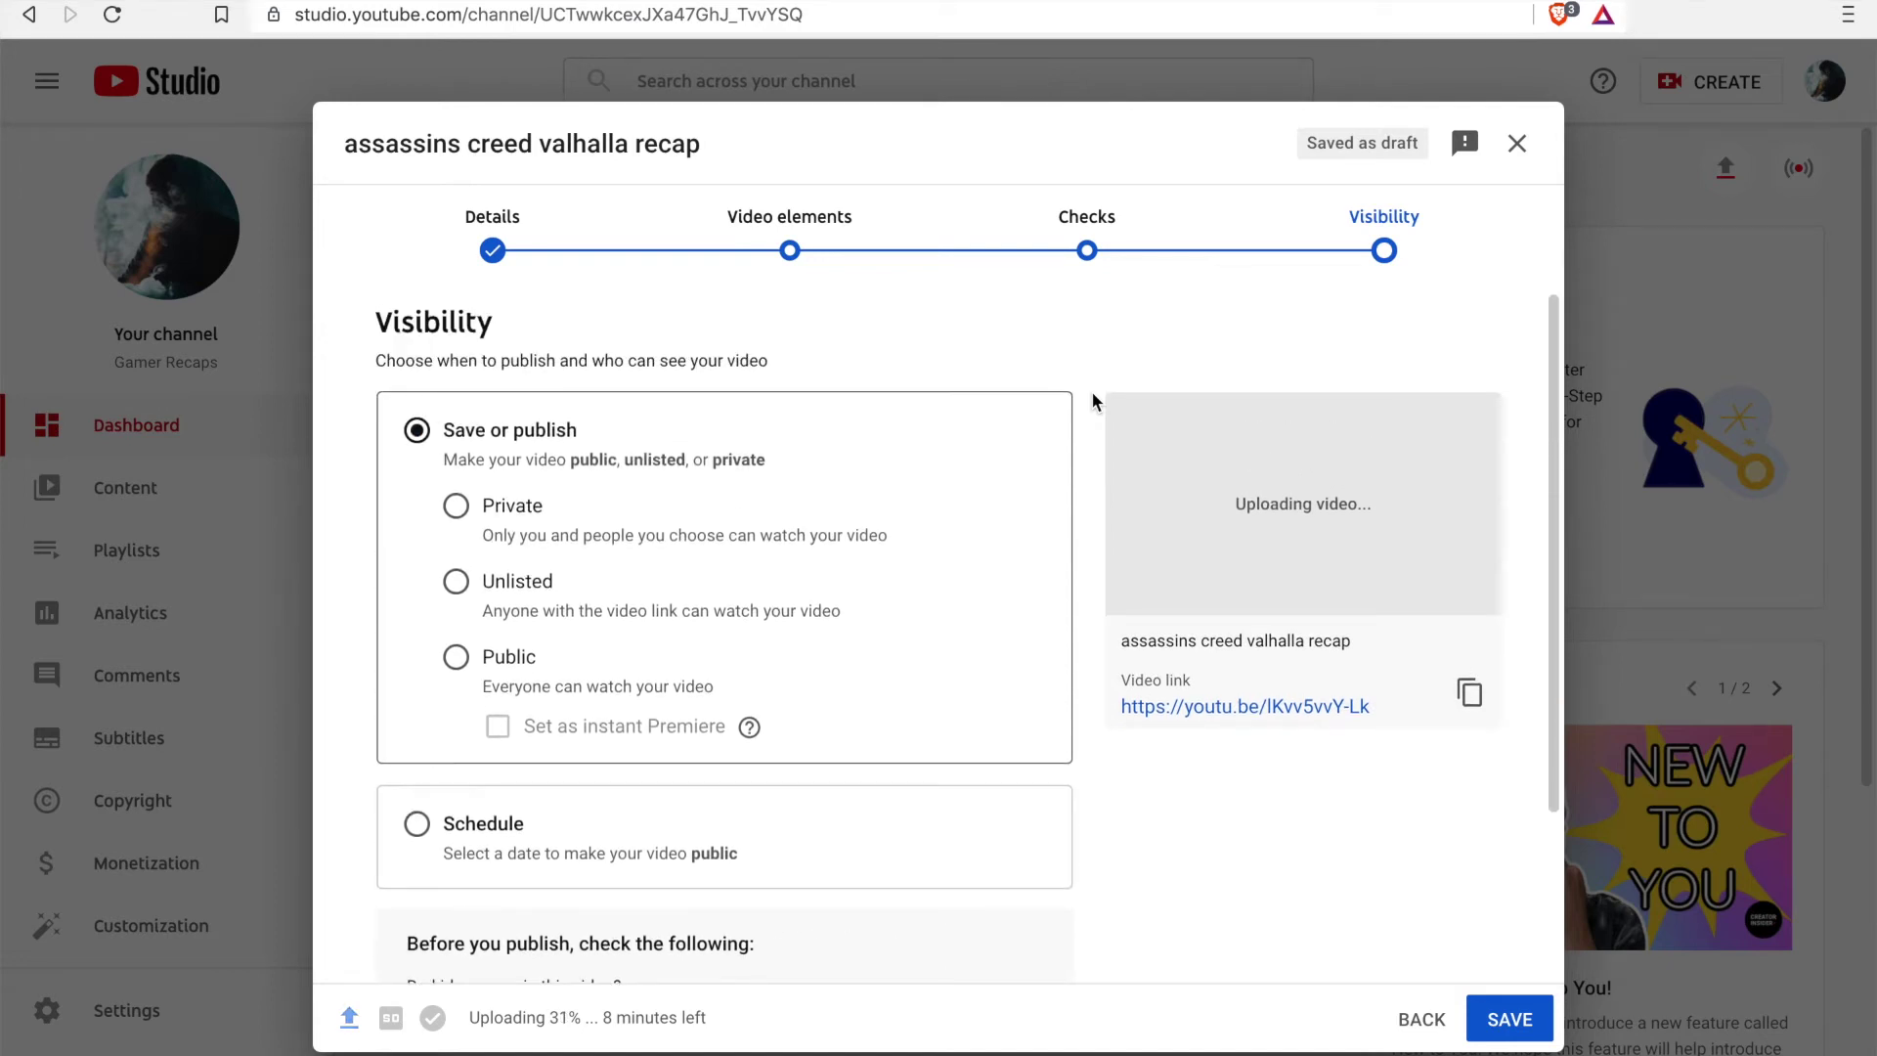
left_click(456, 590)
left_click(1525, 1029)
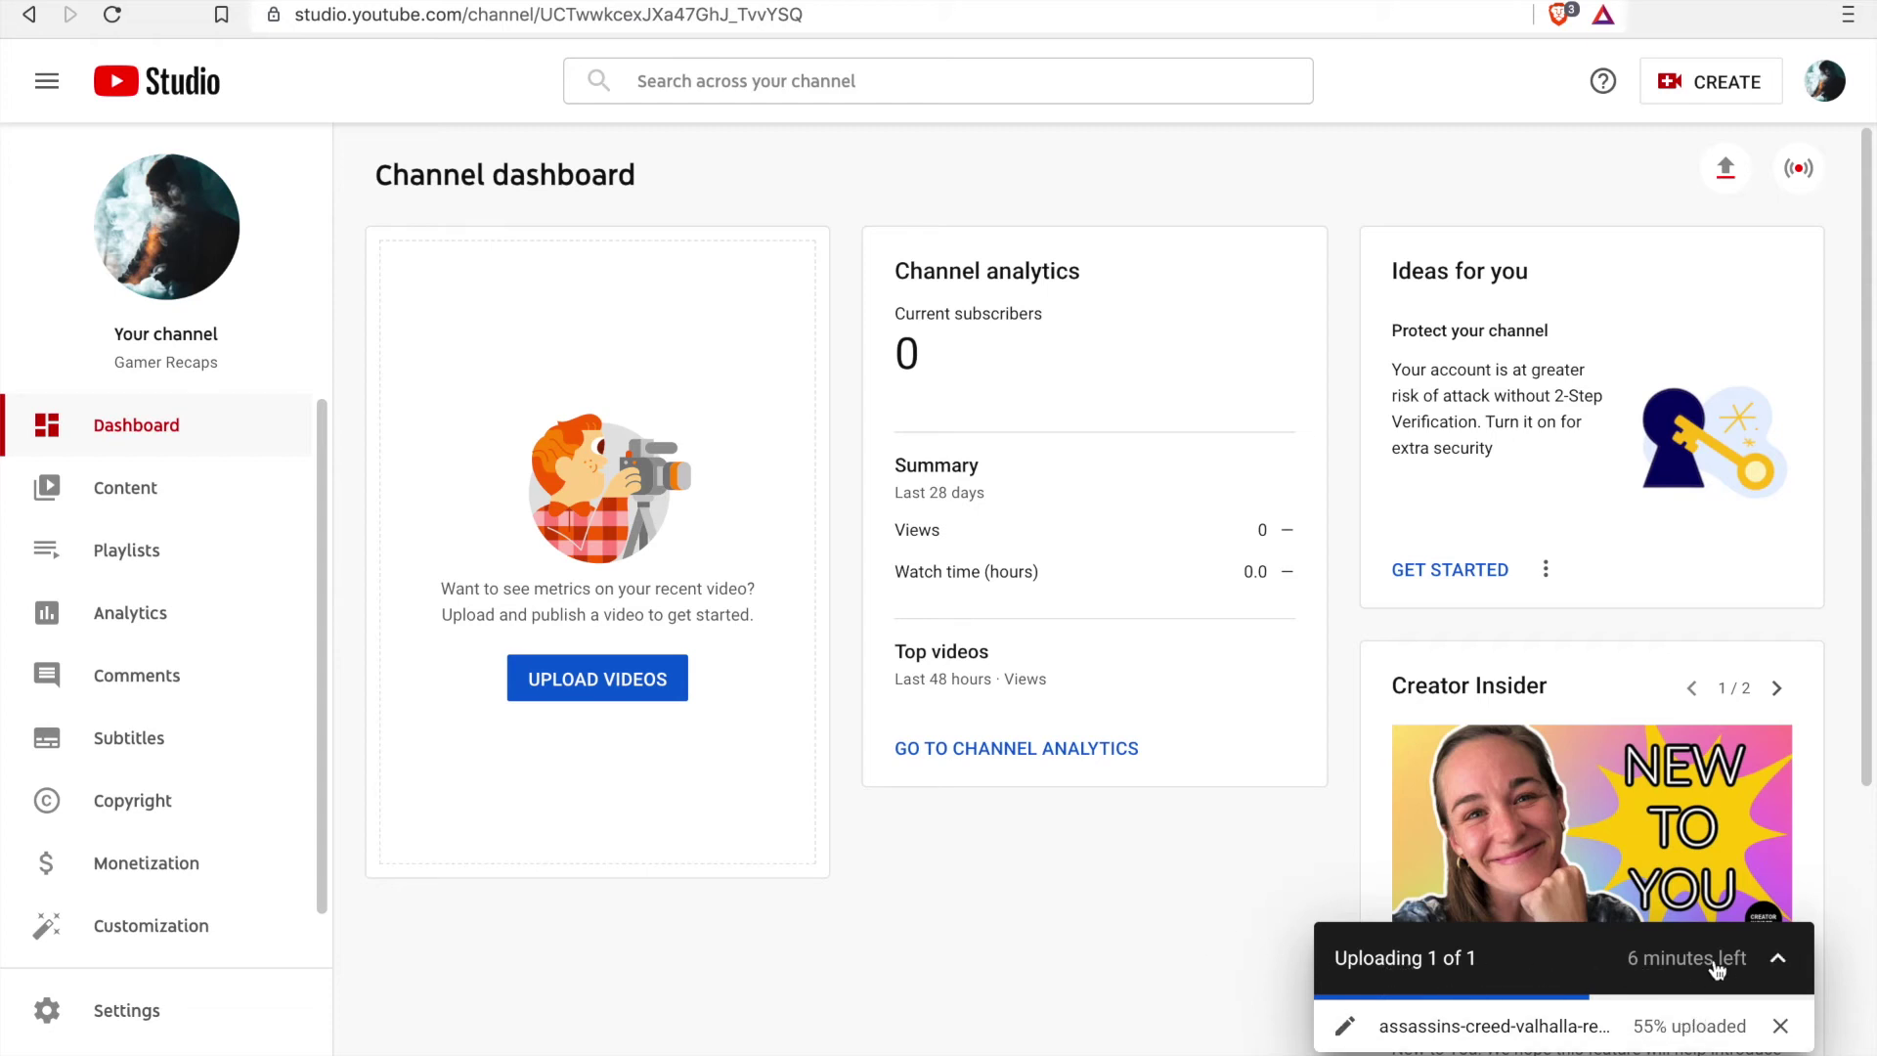
Step: Collapse and re-expand the recap's upload progress panel, then scroll the dashboard down and back up
left_click(1777, 960)
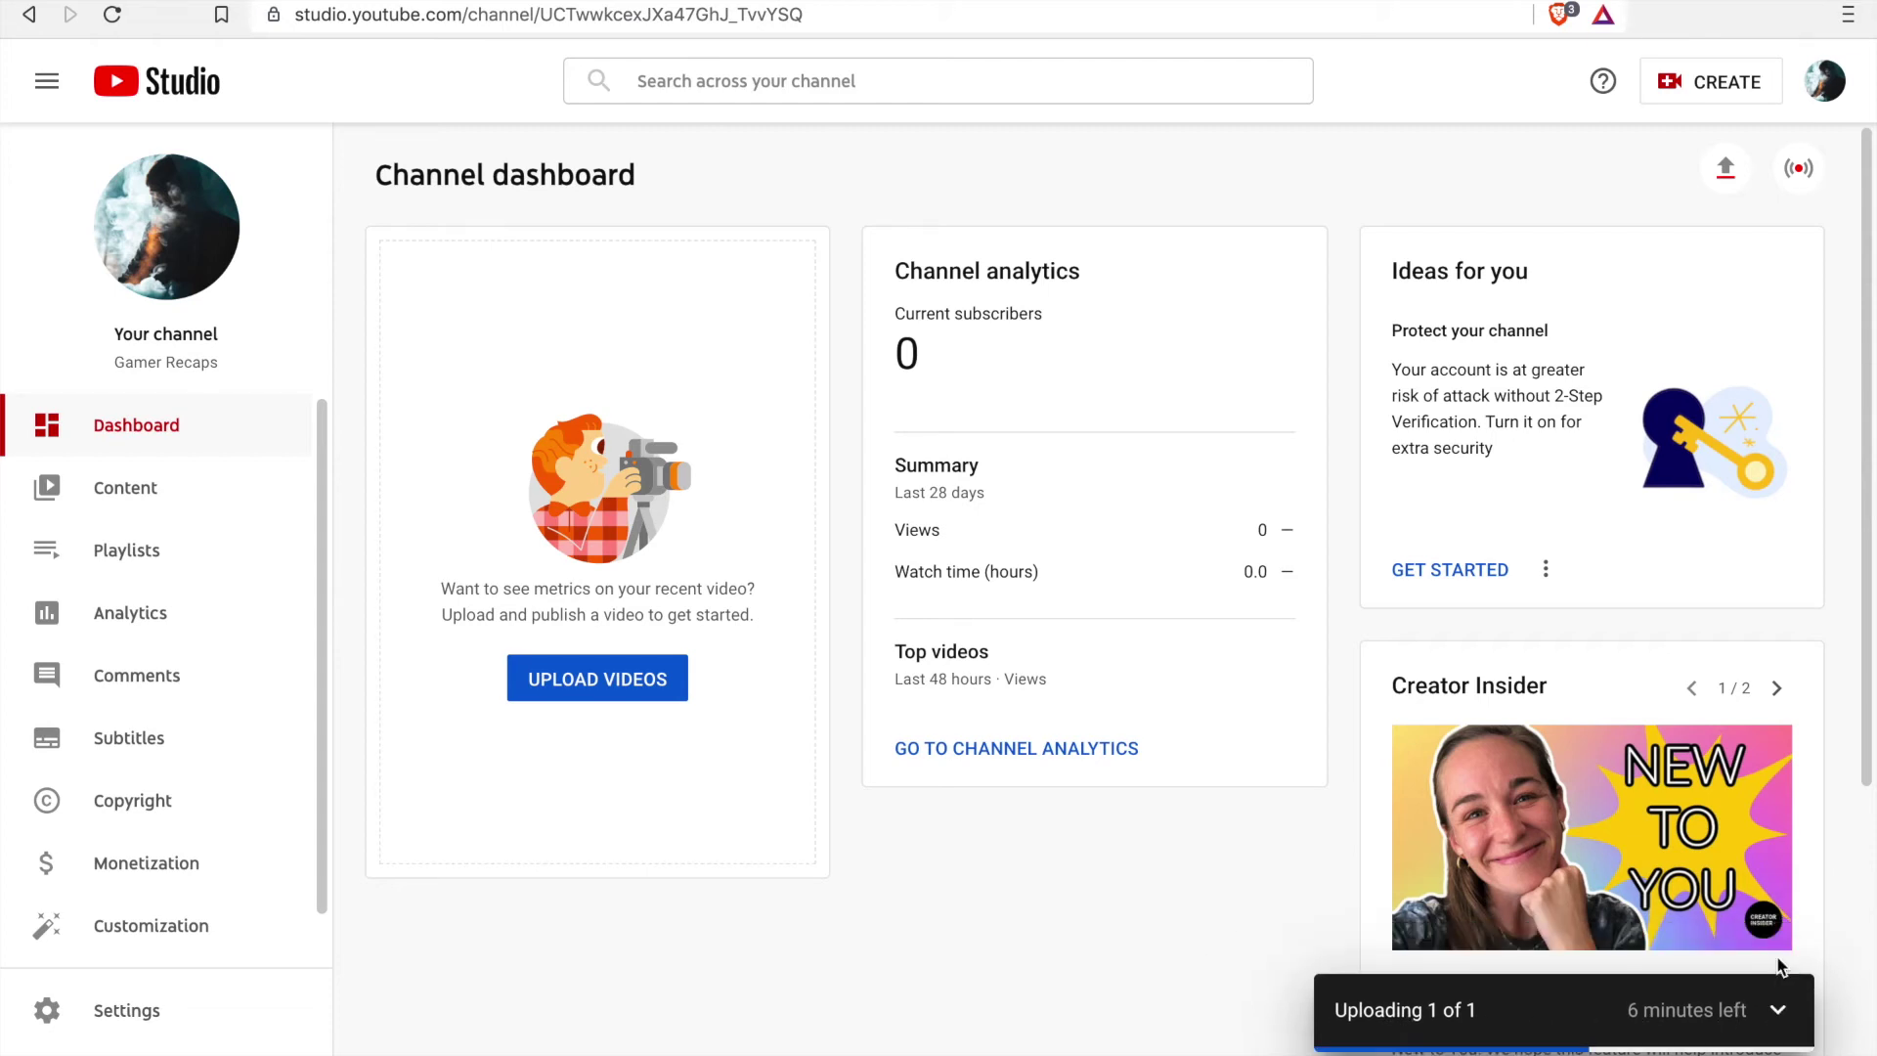
left_click(1784, 1003)
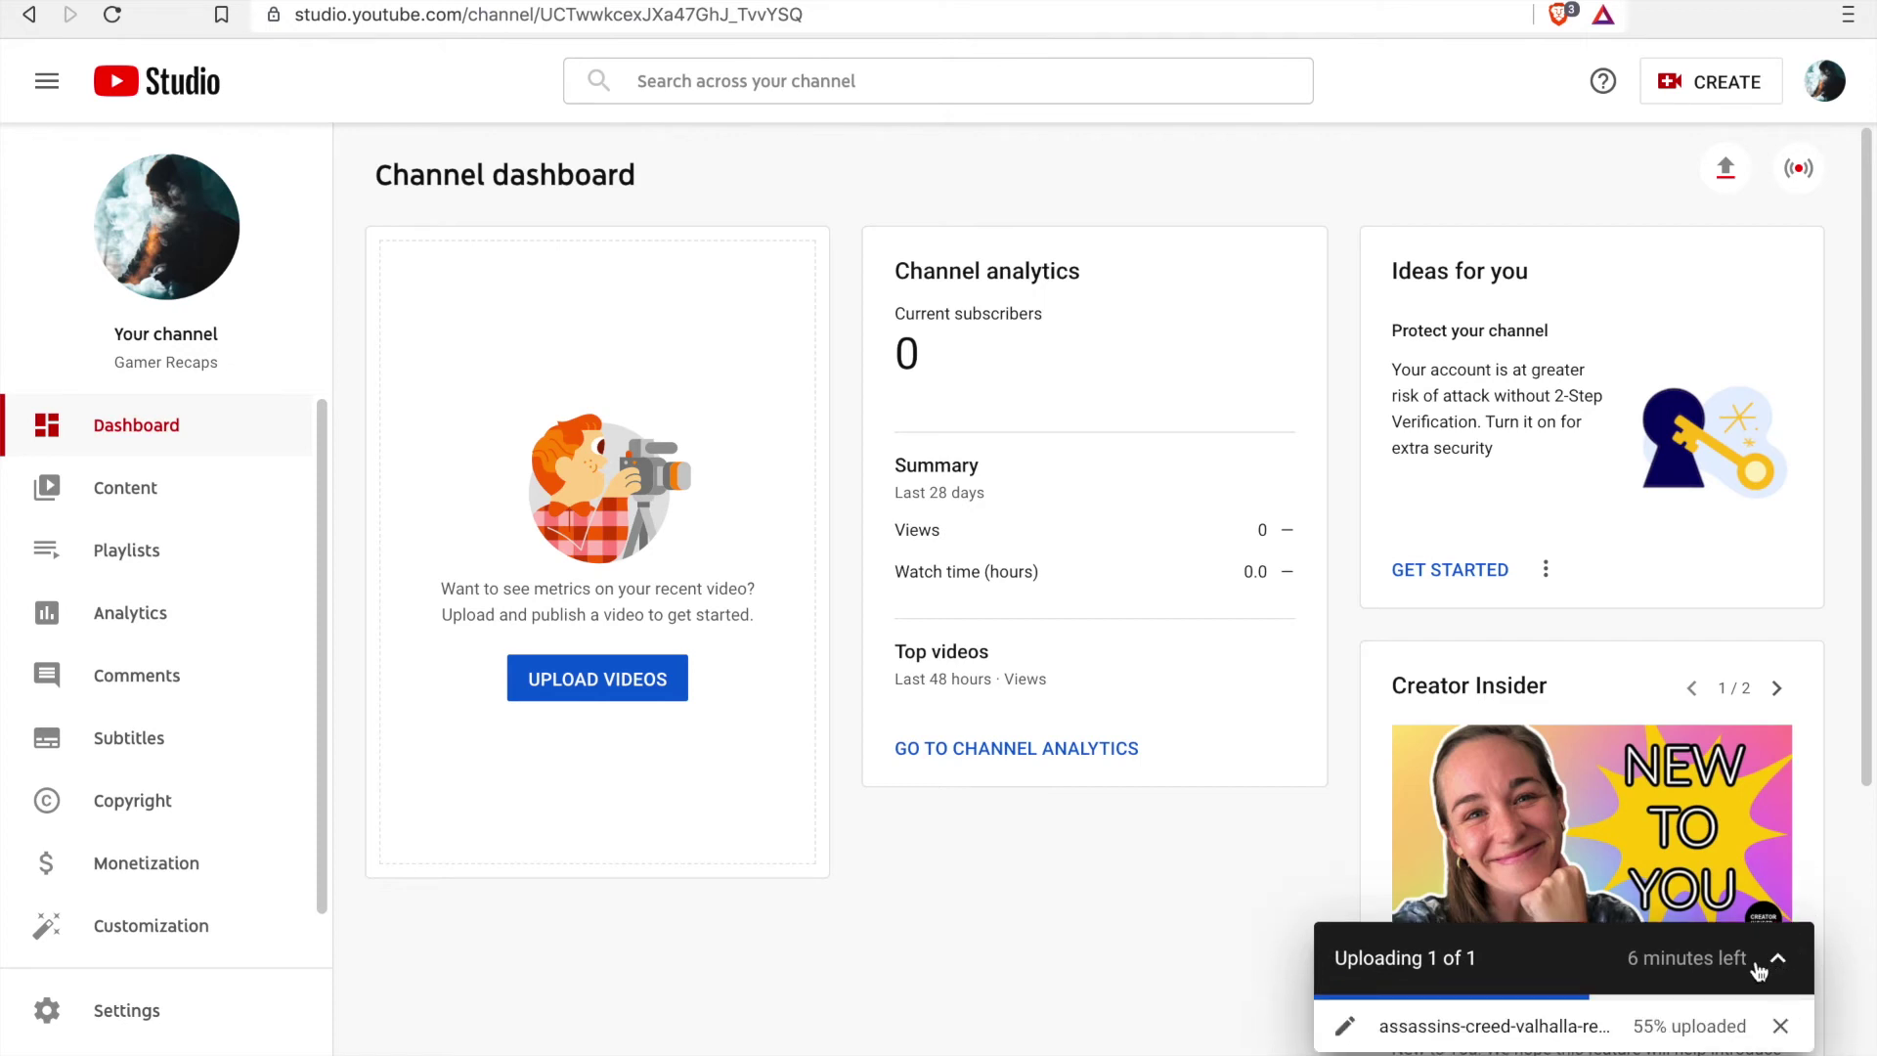
scroll(906, 952, "down", 5)
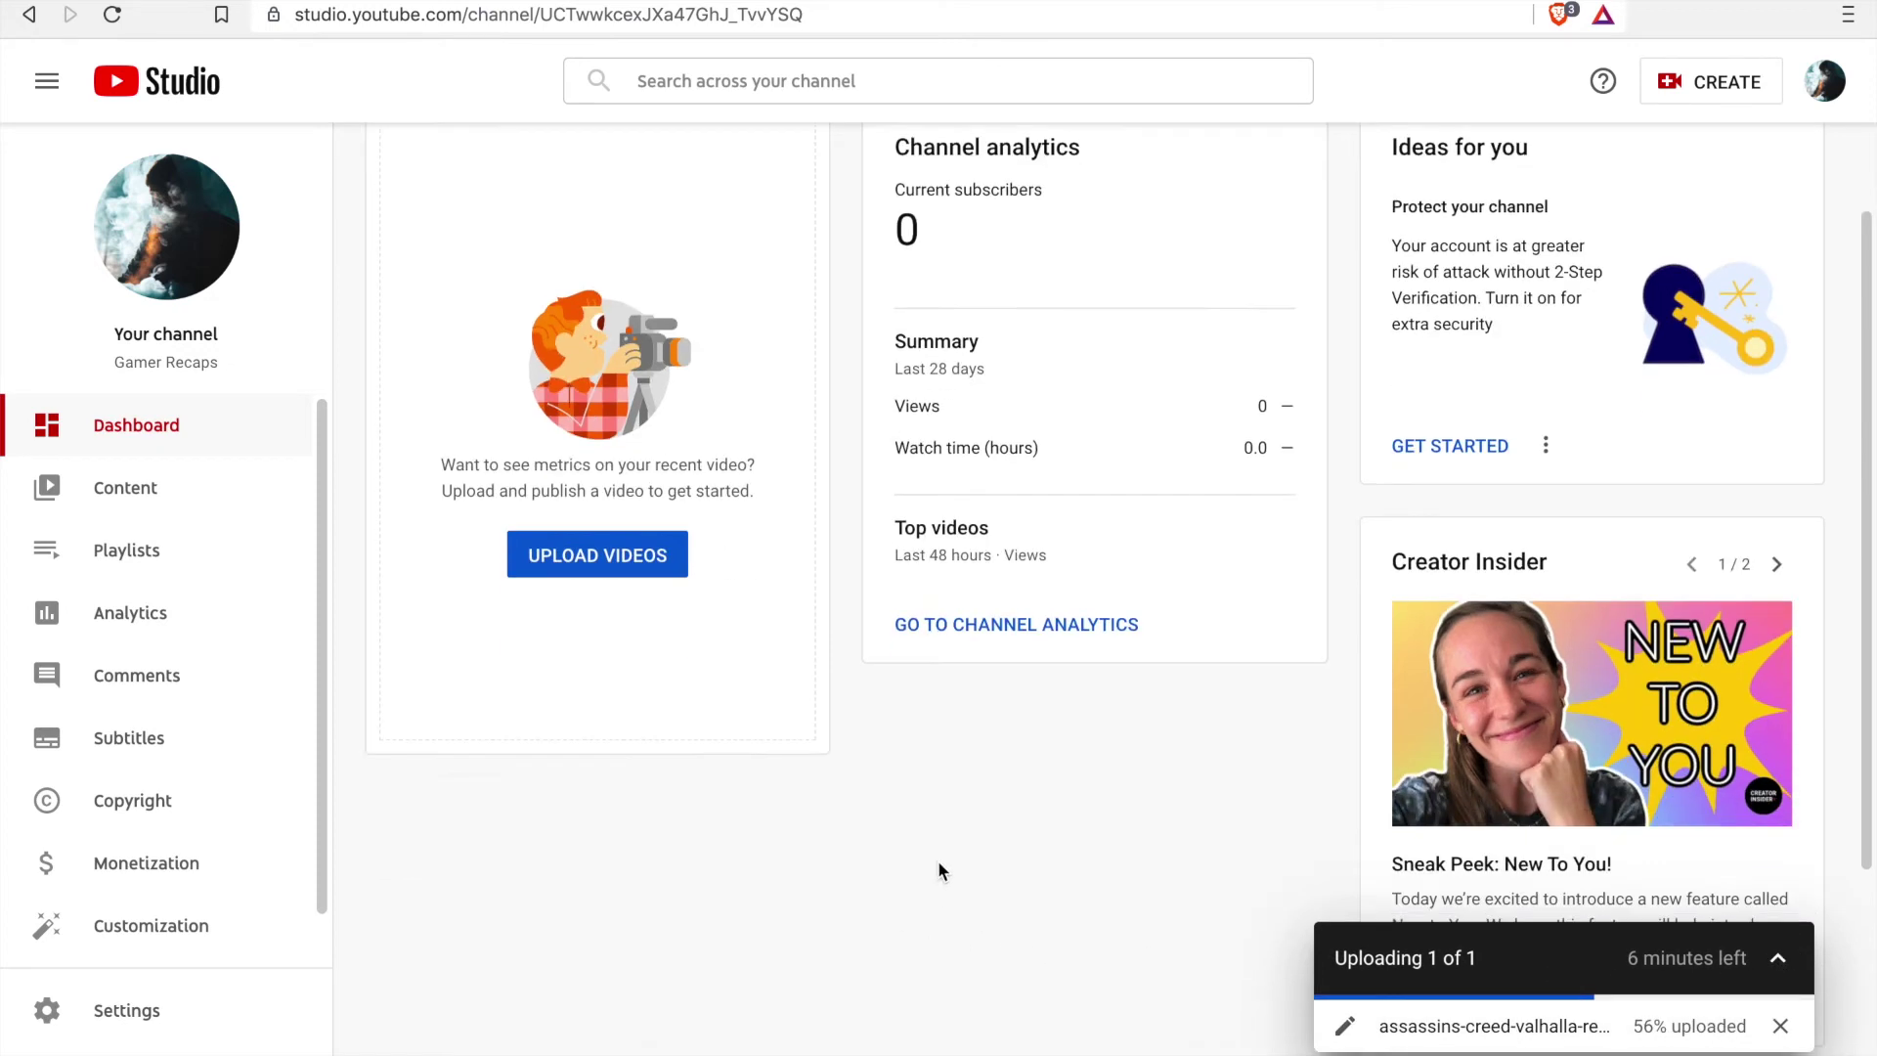
scroll(943, 791, "up", 5)
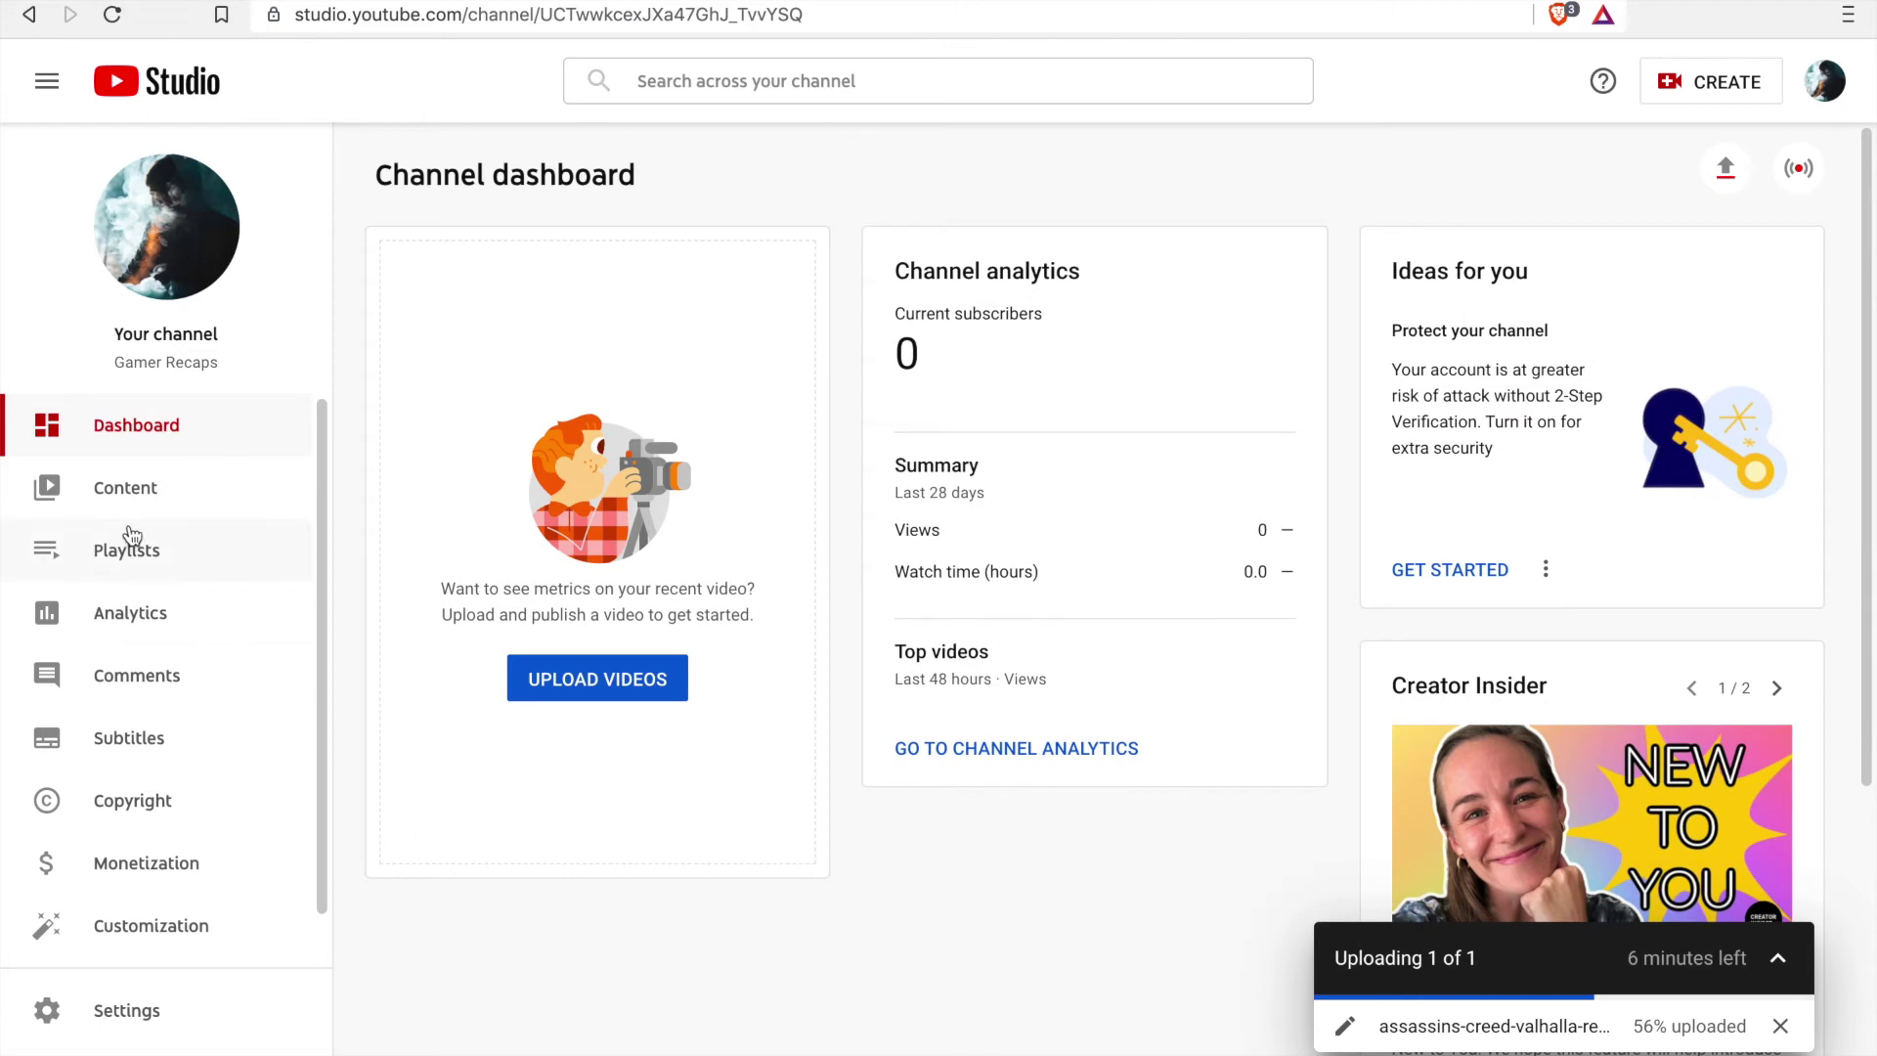
Step: Show Channel content and dismiss the 'Click to go deep' and 'Try Studio search' tips
left_click(135, 503)
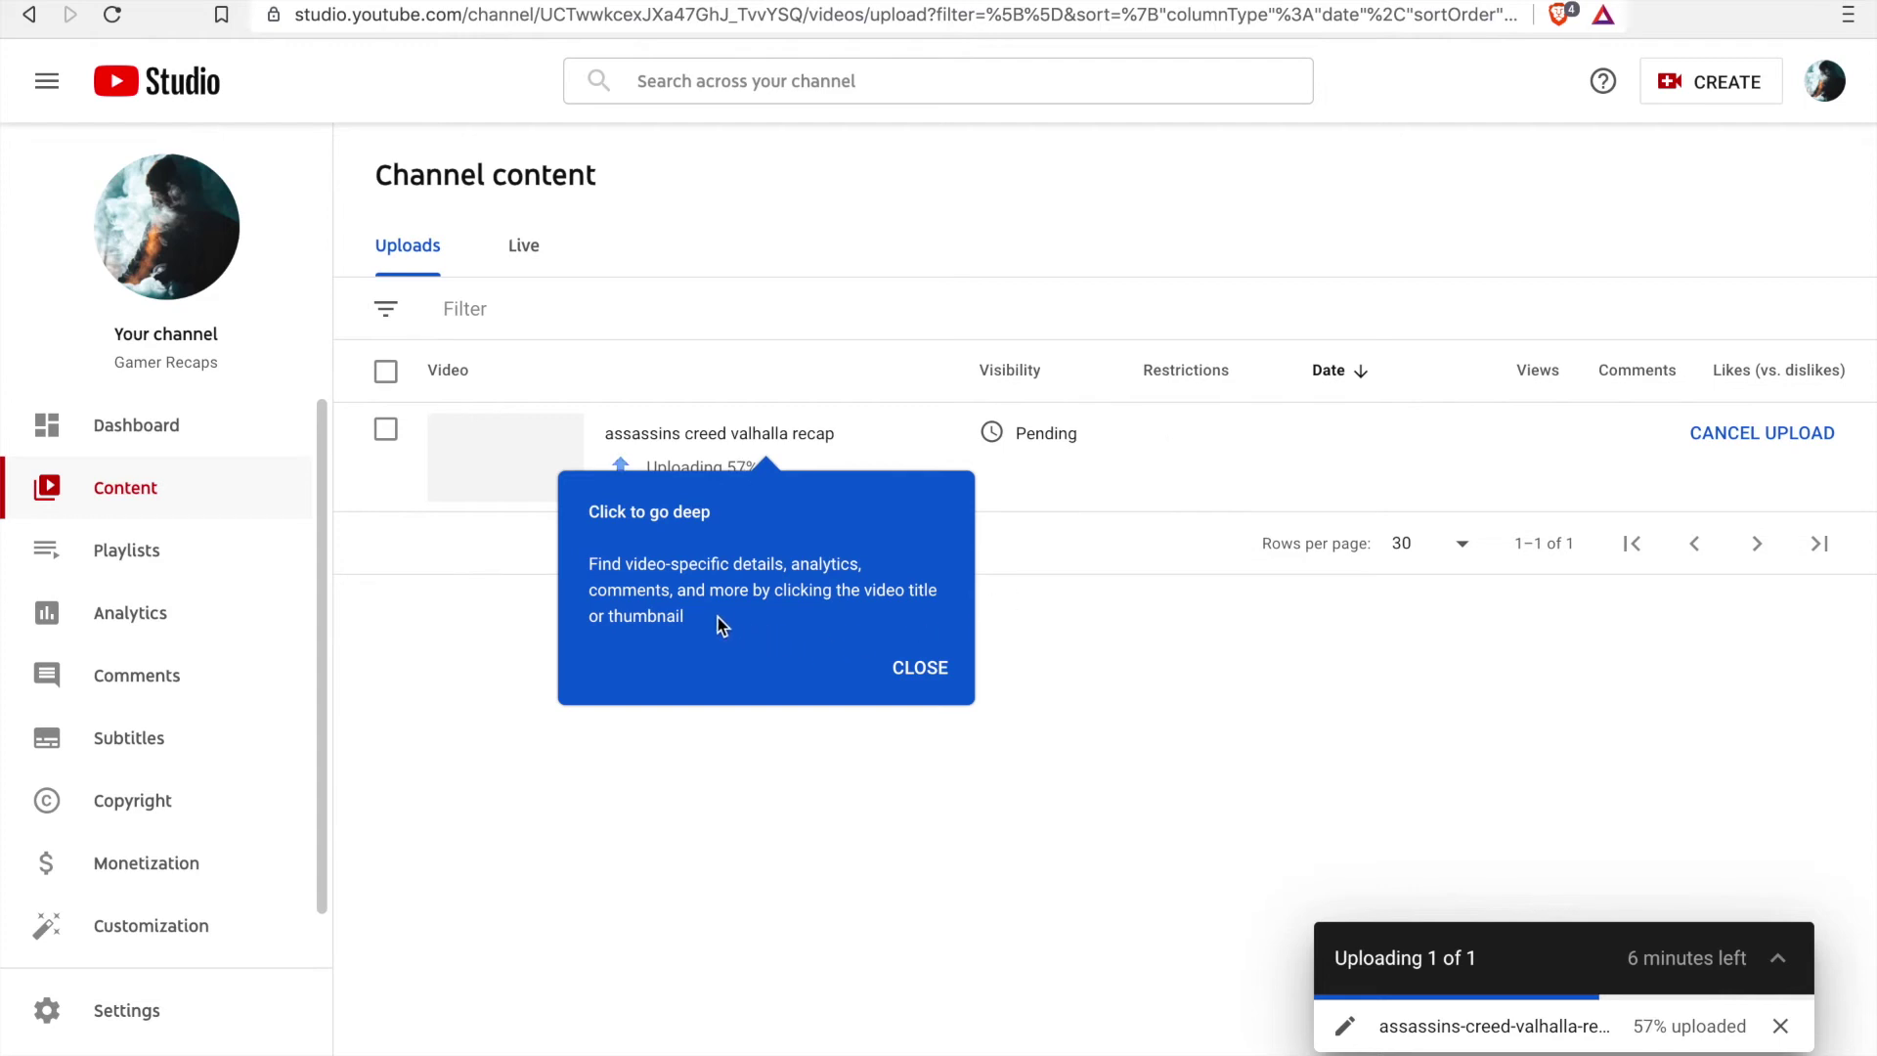
left_click(924, 669)
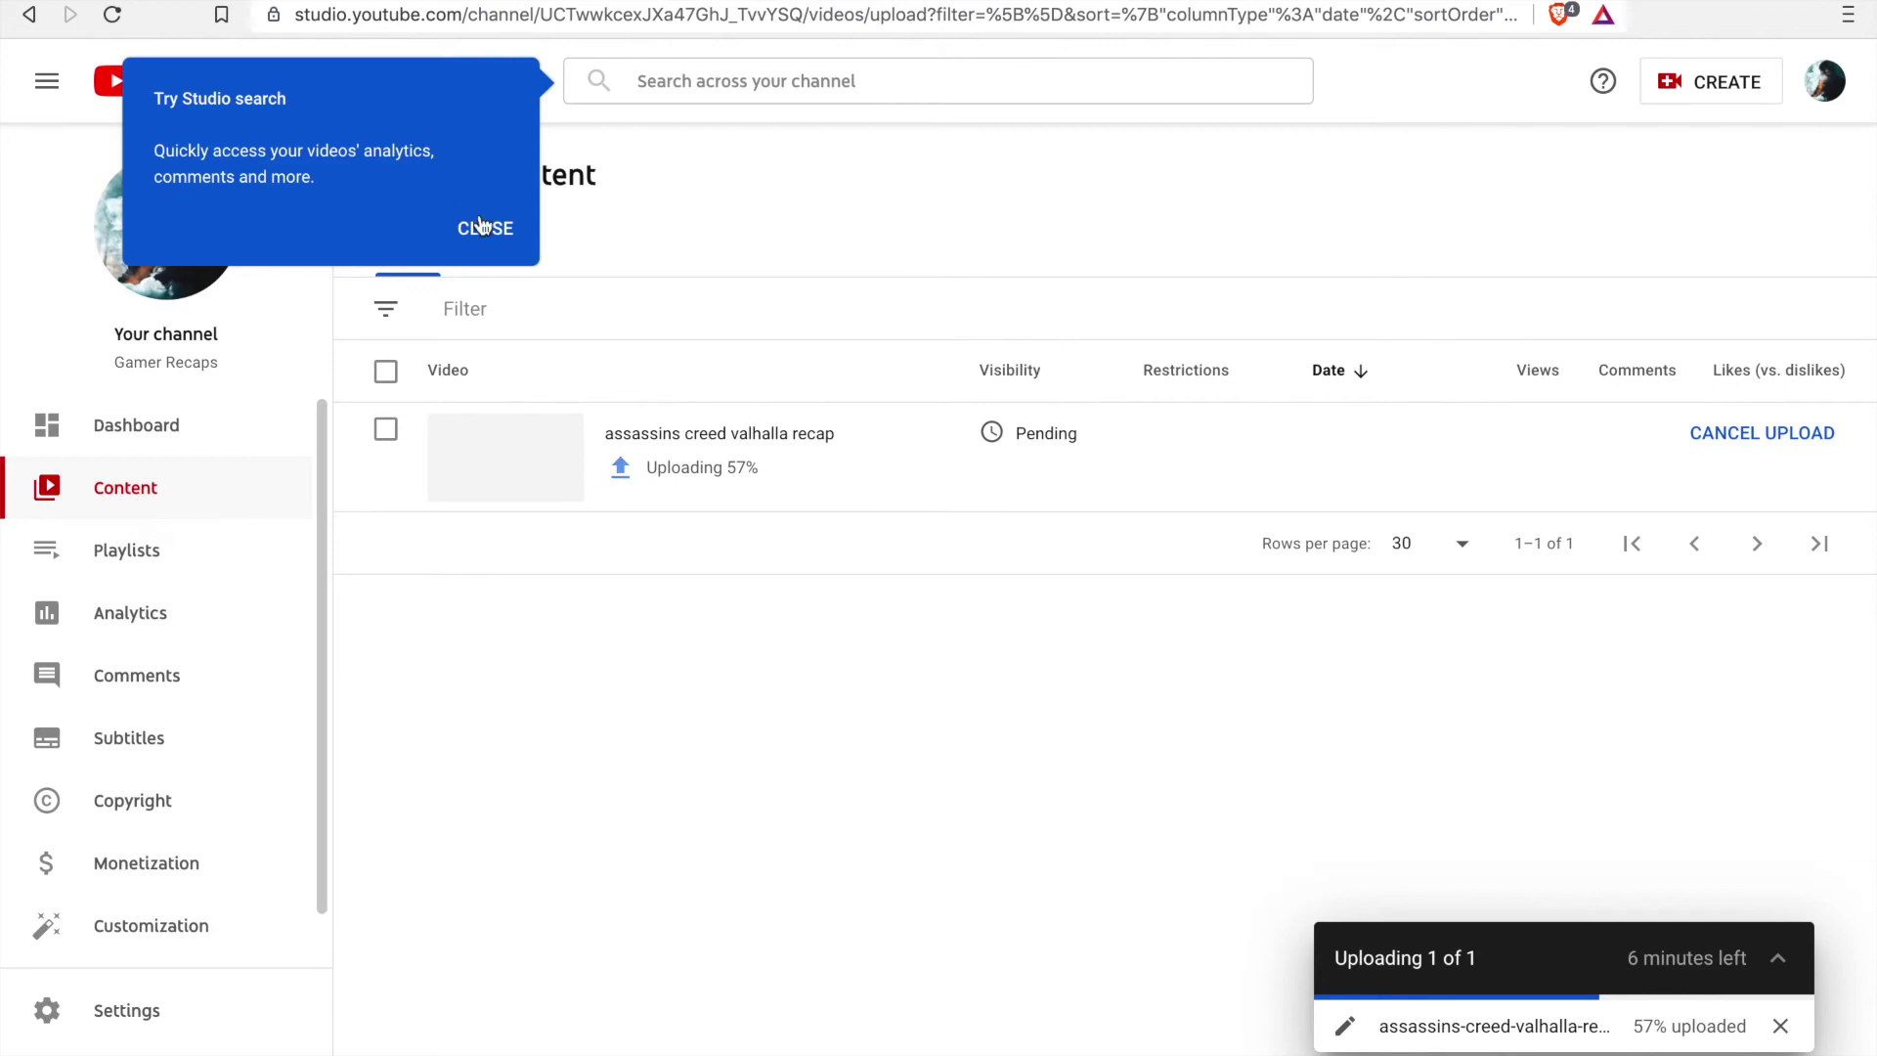
left_click(485, 228)
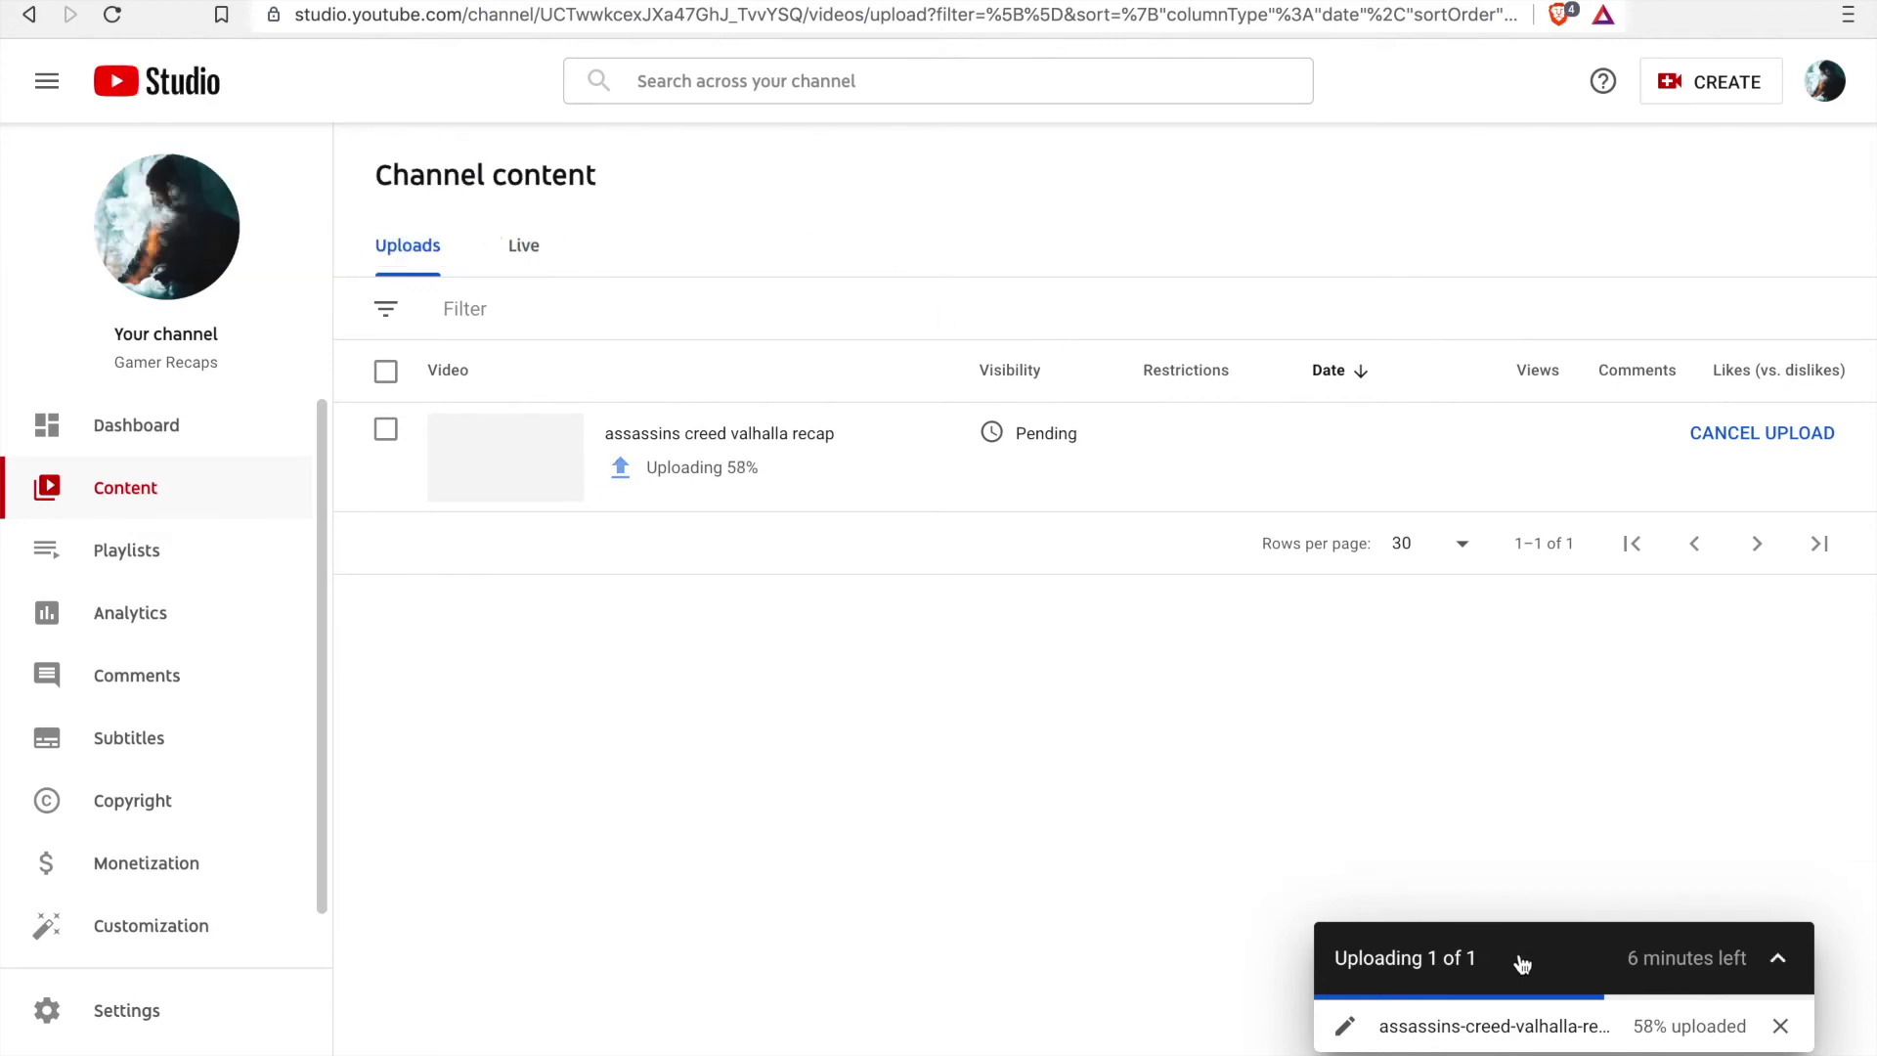
Step: Return to the dashboard, then open the recap's Video details once its upload reaches 100%
left_click(125, 428)
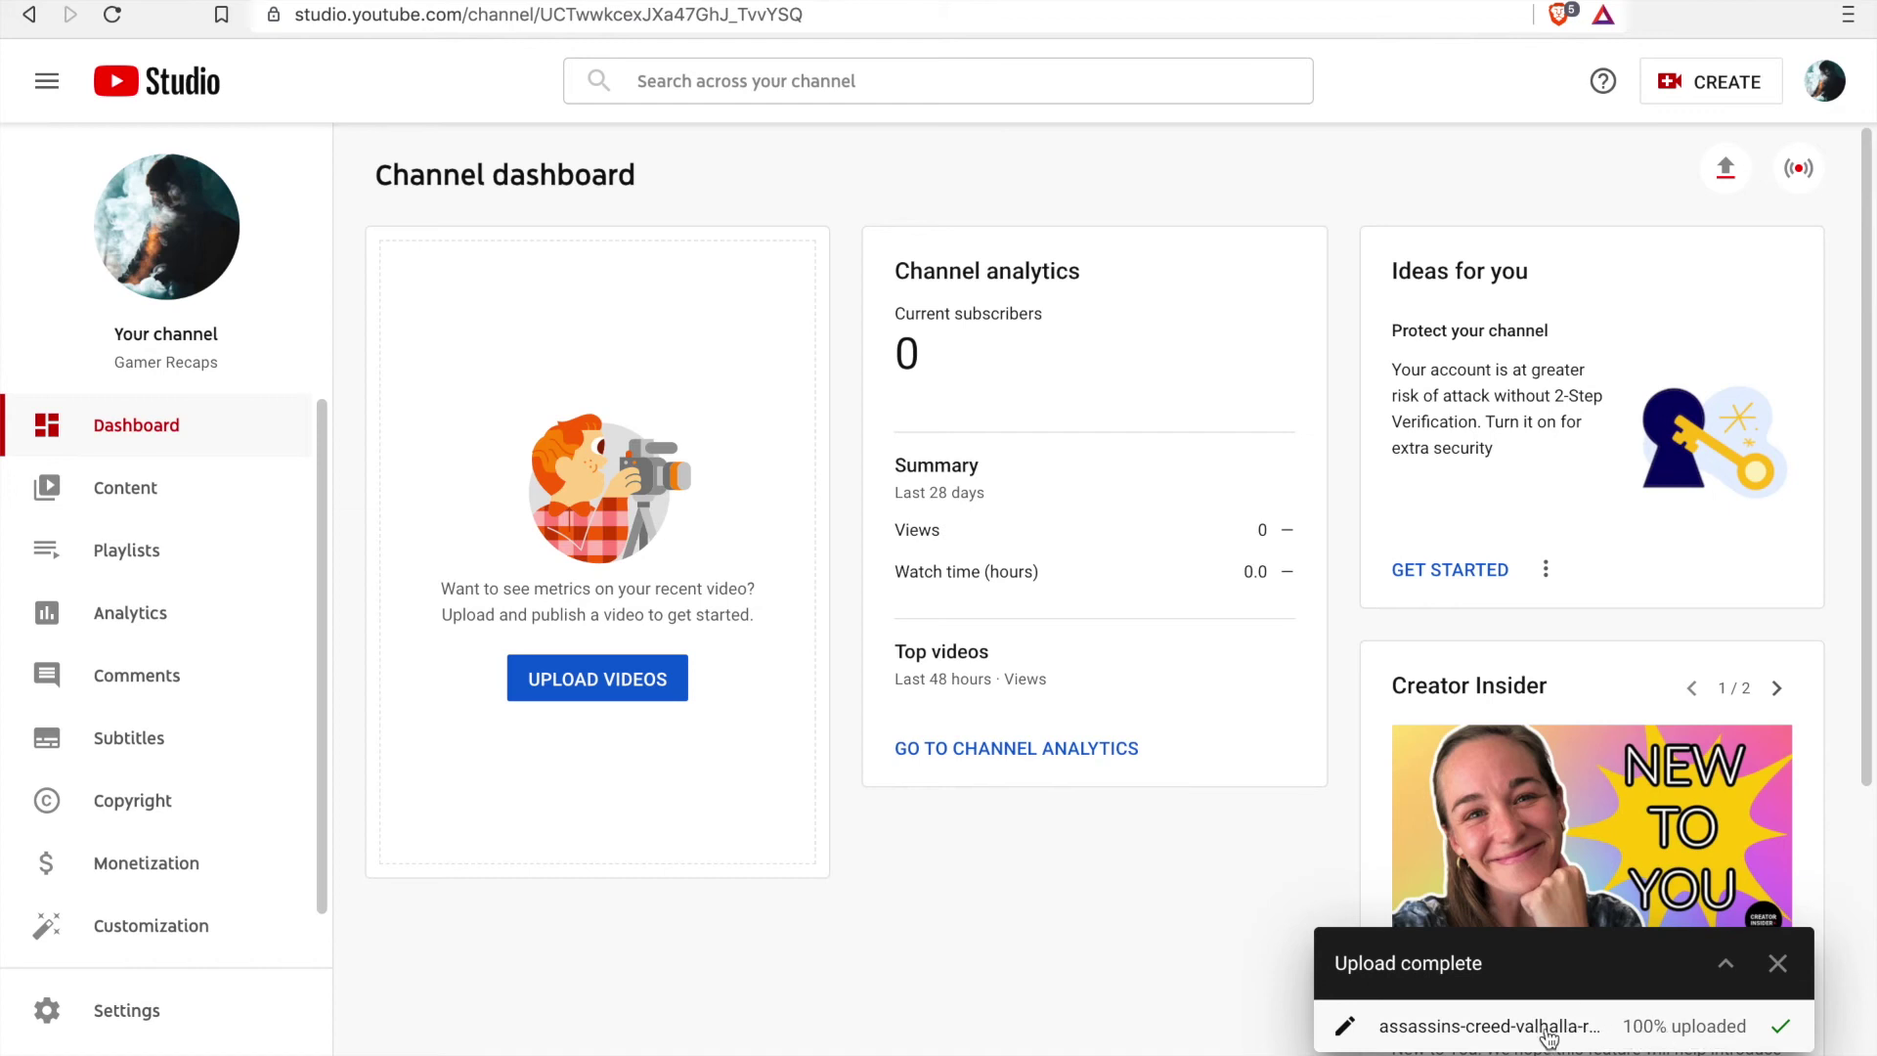
left_click(1615, 1028)
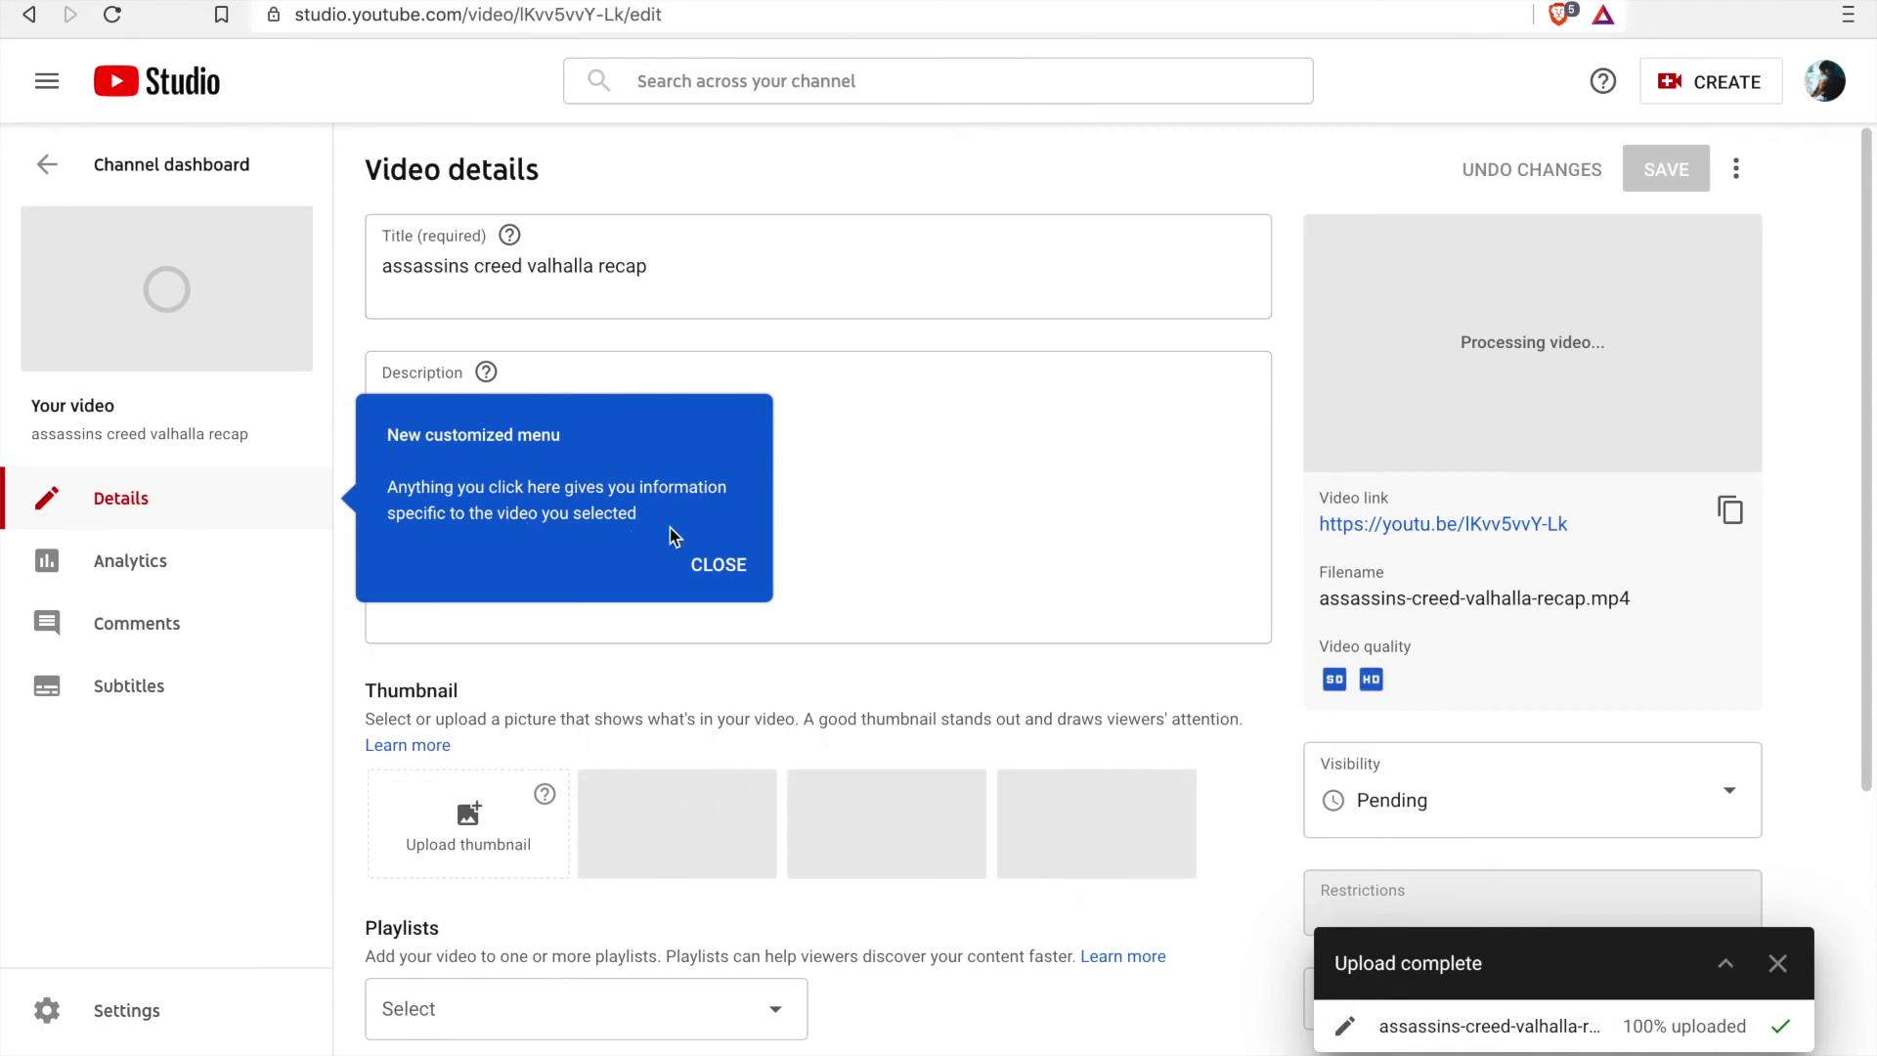
Step: Dismiss the 'New customized menu' tip and review the Visibility options without changing them
left_click(714, 566)
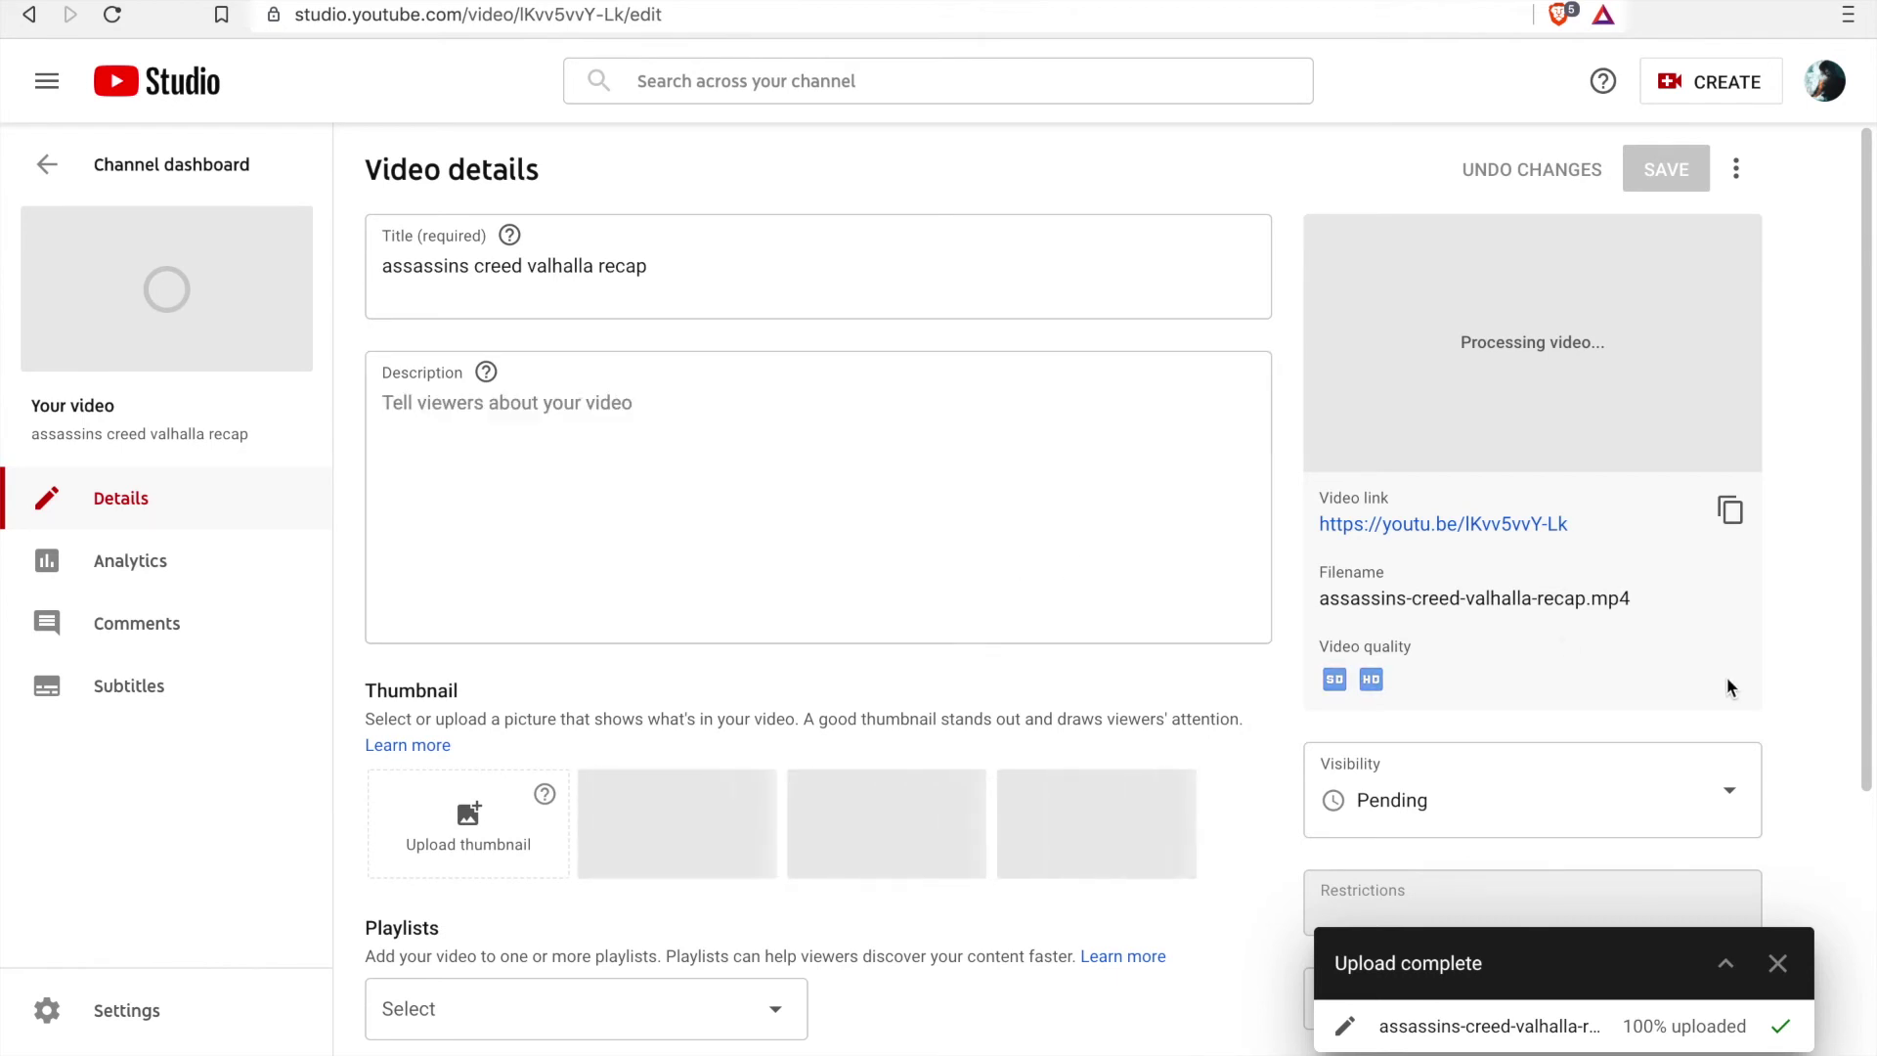
scroll(999, 574, "down", 5)
left_click(1633, 401)
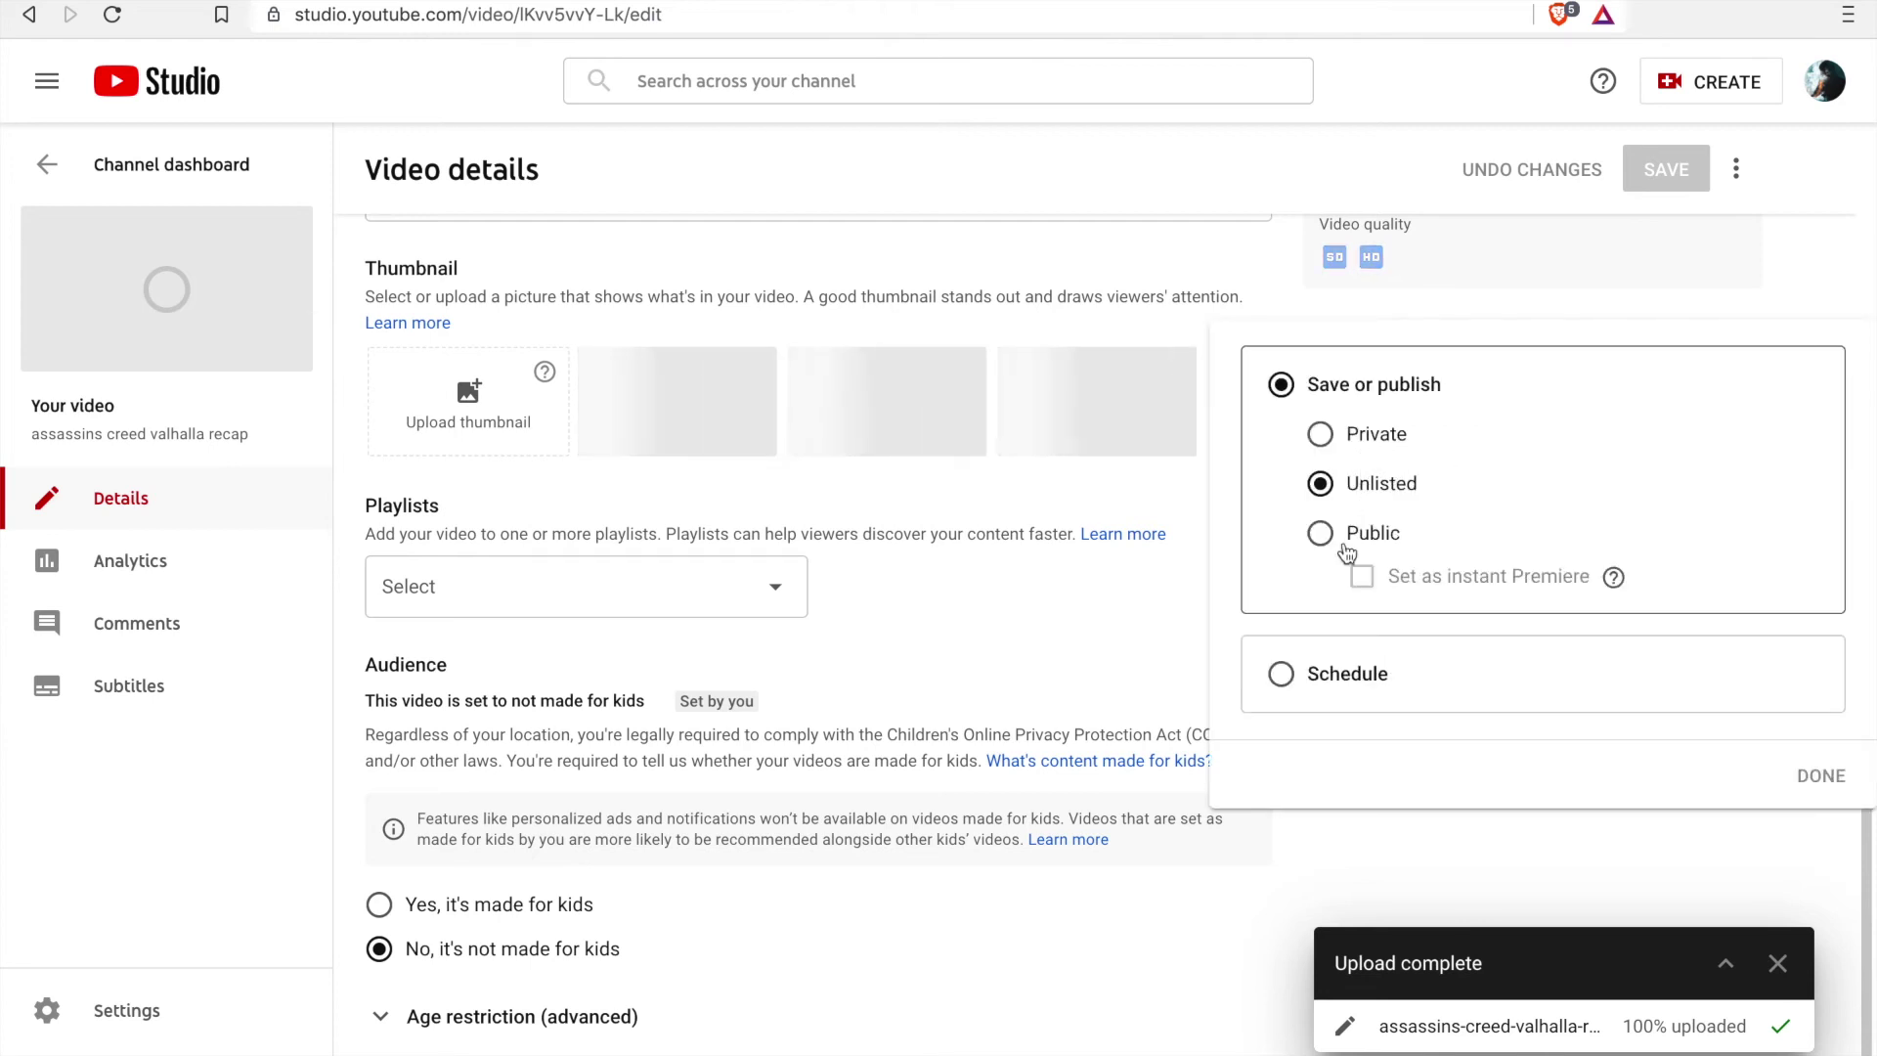
left_click(1144, 606)
scroll(1146, 600, "up", 5)
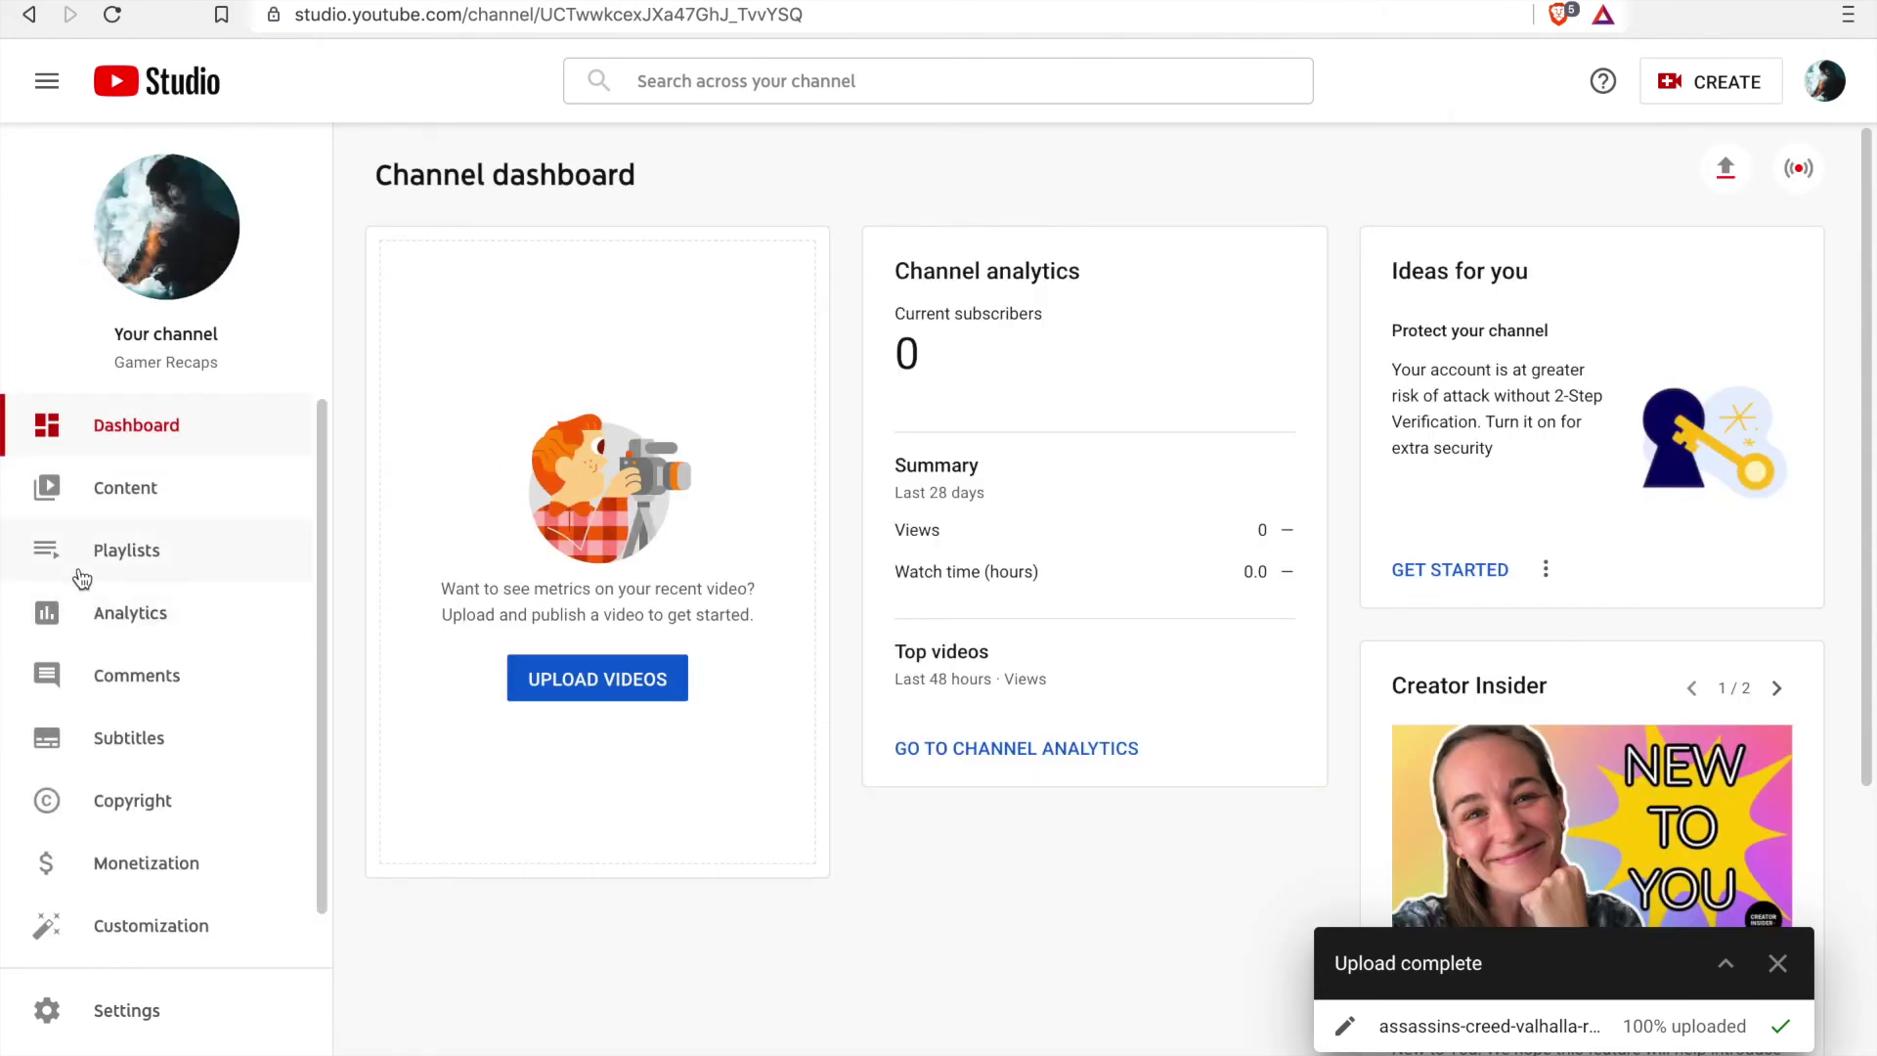
Step: Go to Channel content and reopen the recap video's details from its row
left_click(140, 501)
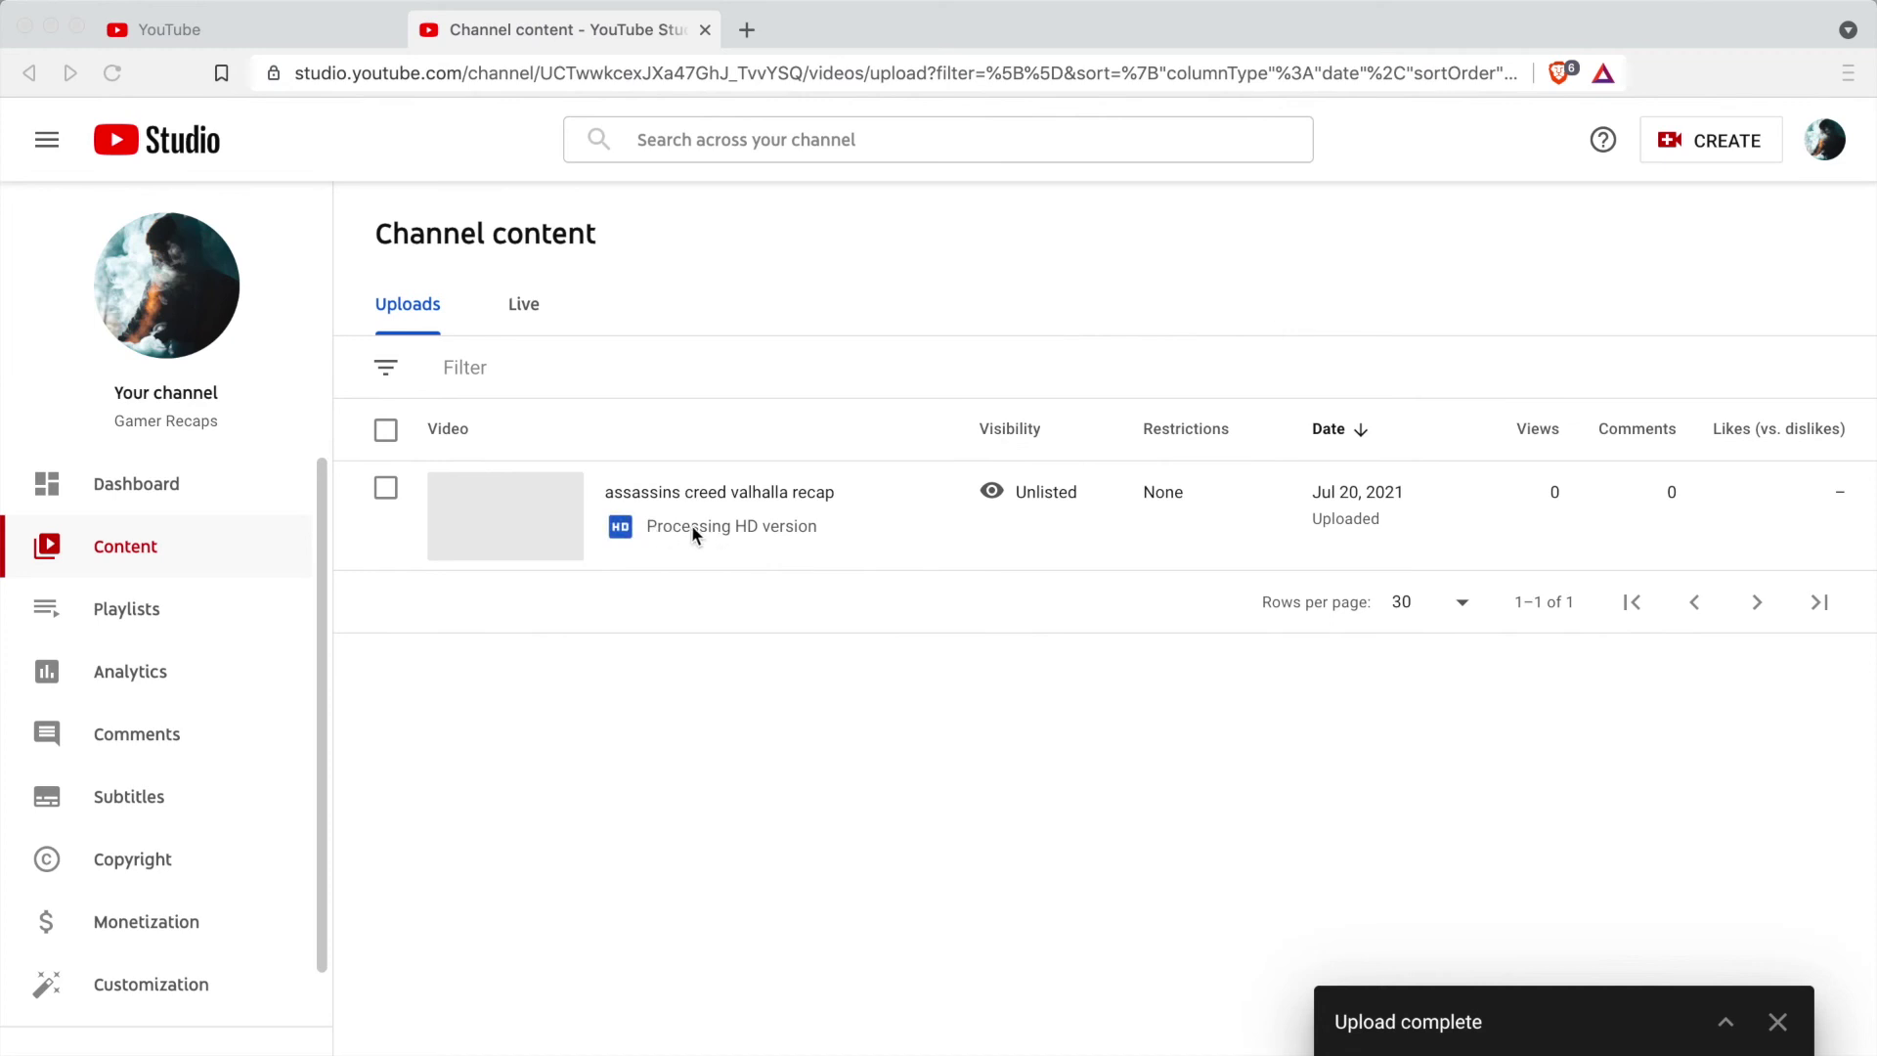
left_click(743, 586)
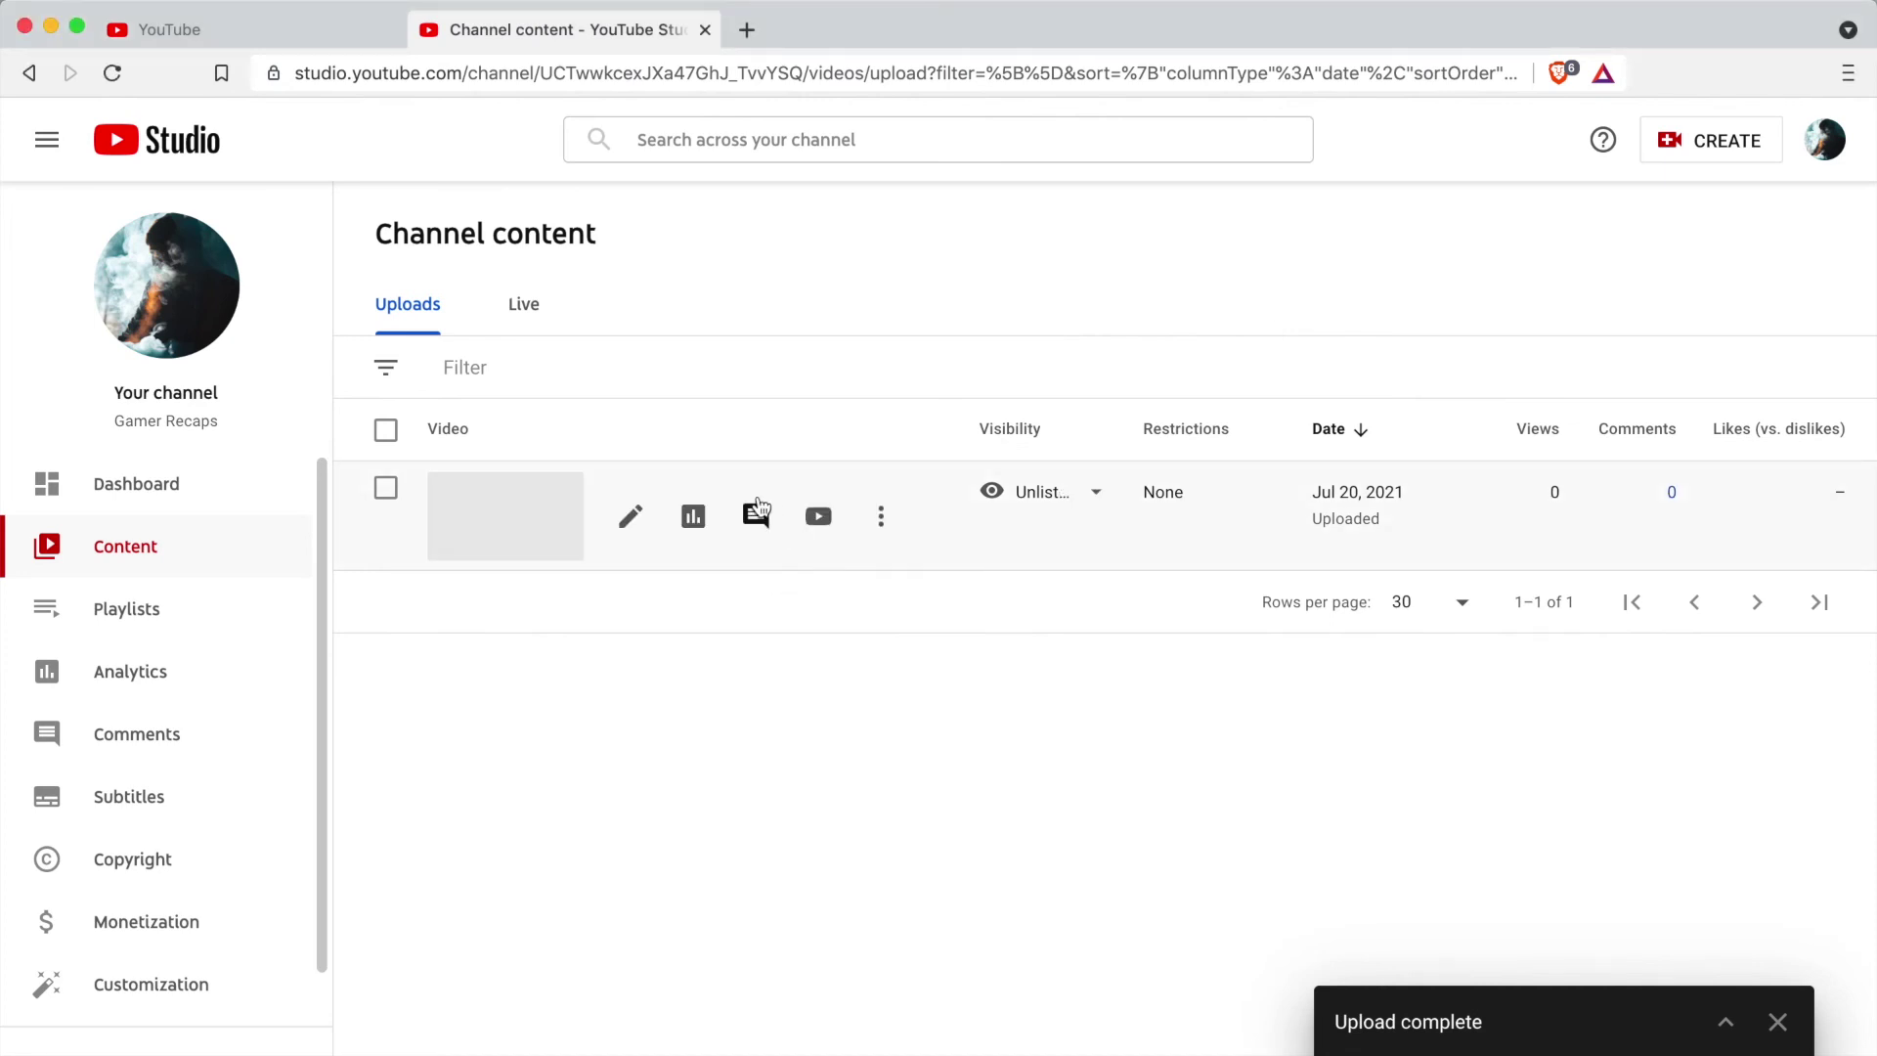
left_click(645, 525)
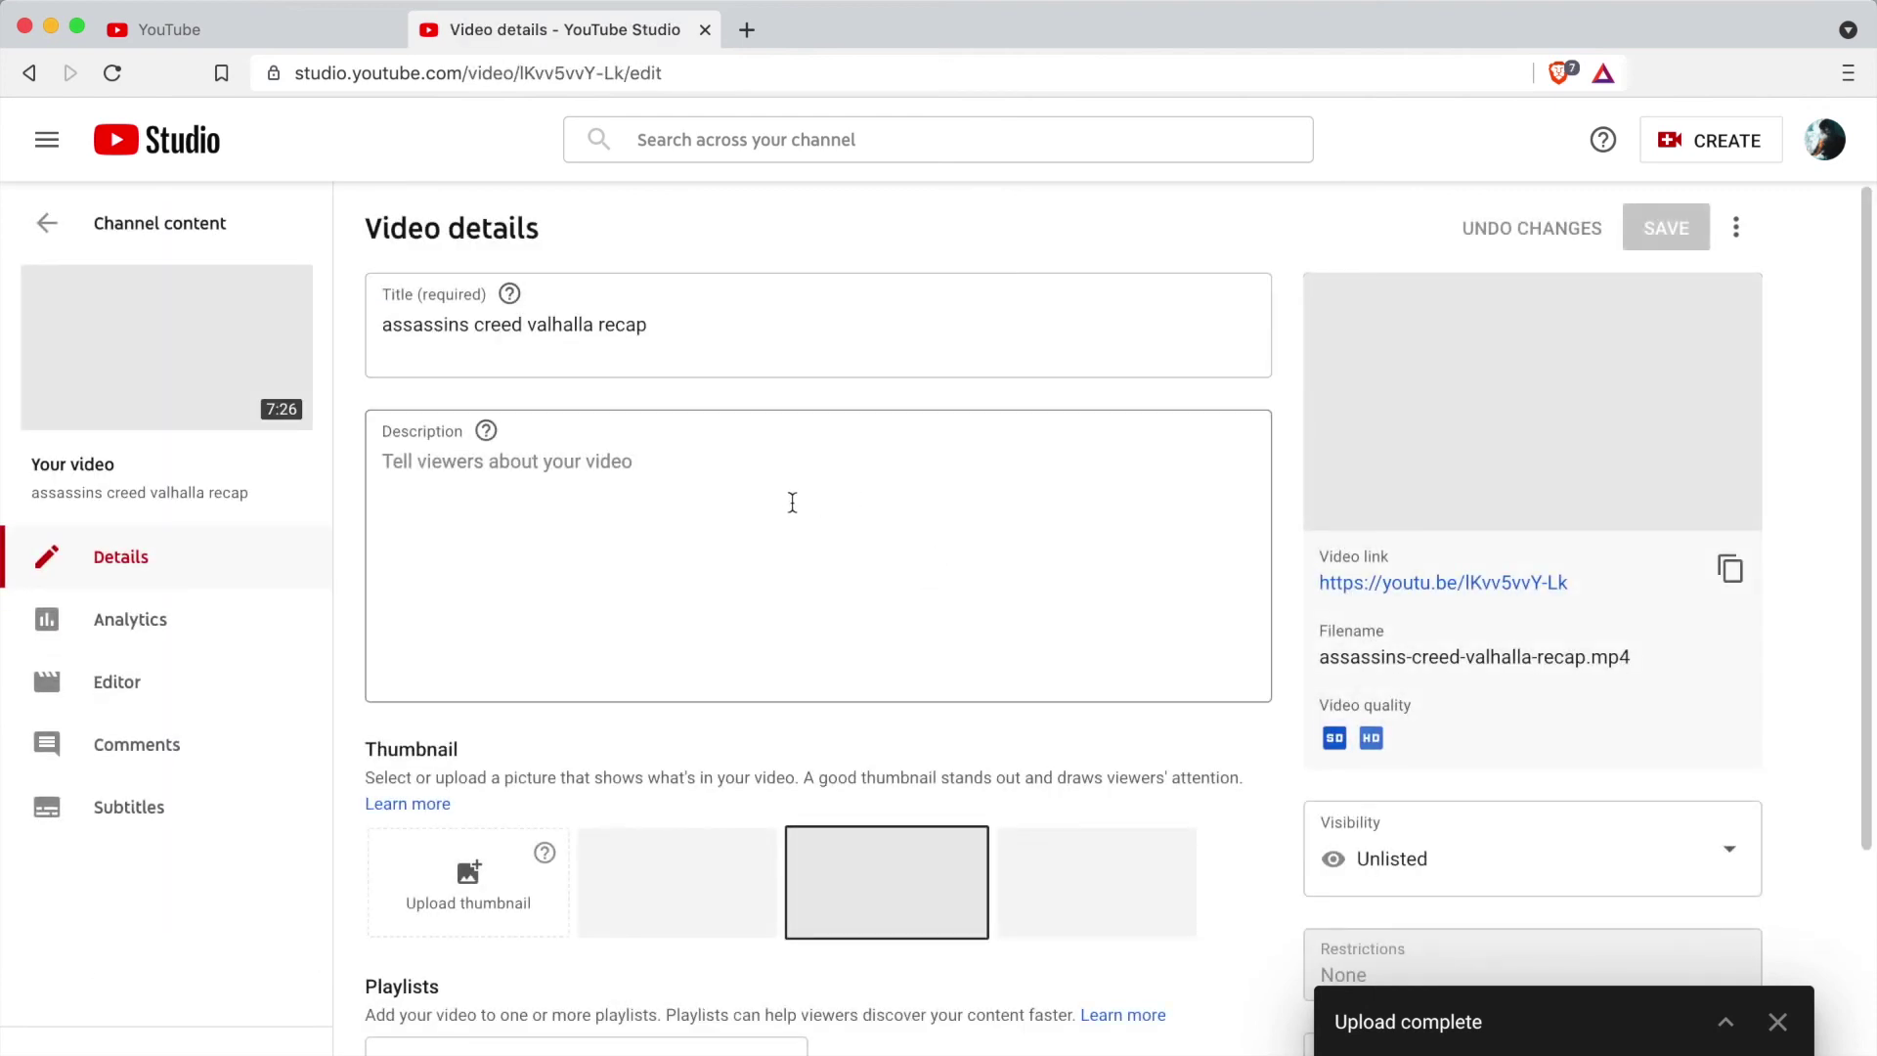
Step: Scroll through the recap's details, then return to Channel content with the Back shortcut
scroll(788, 502, "down", 5)
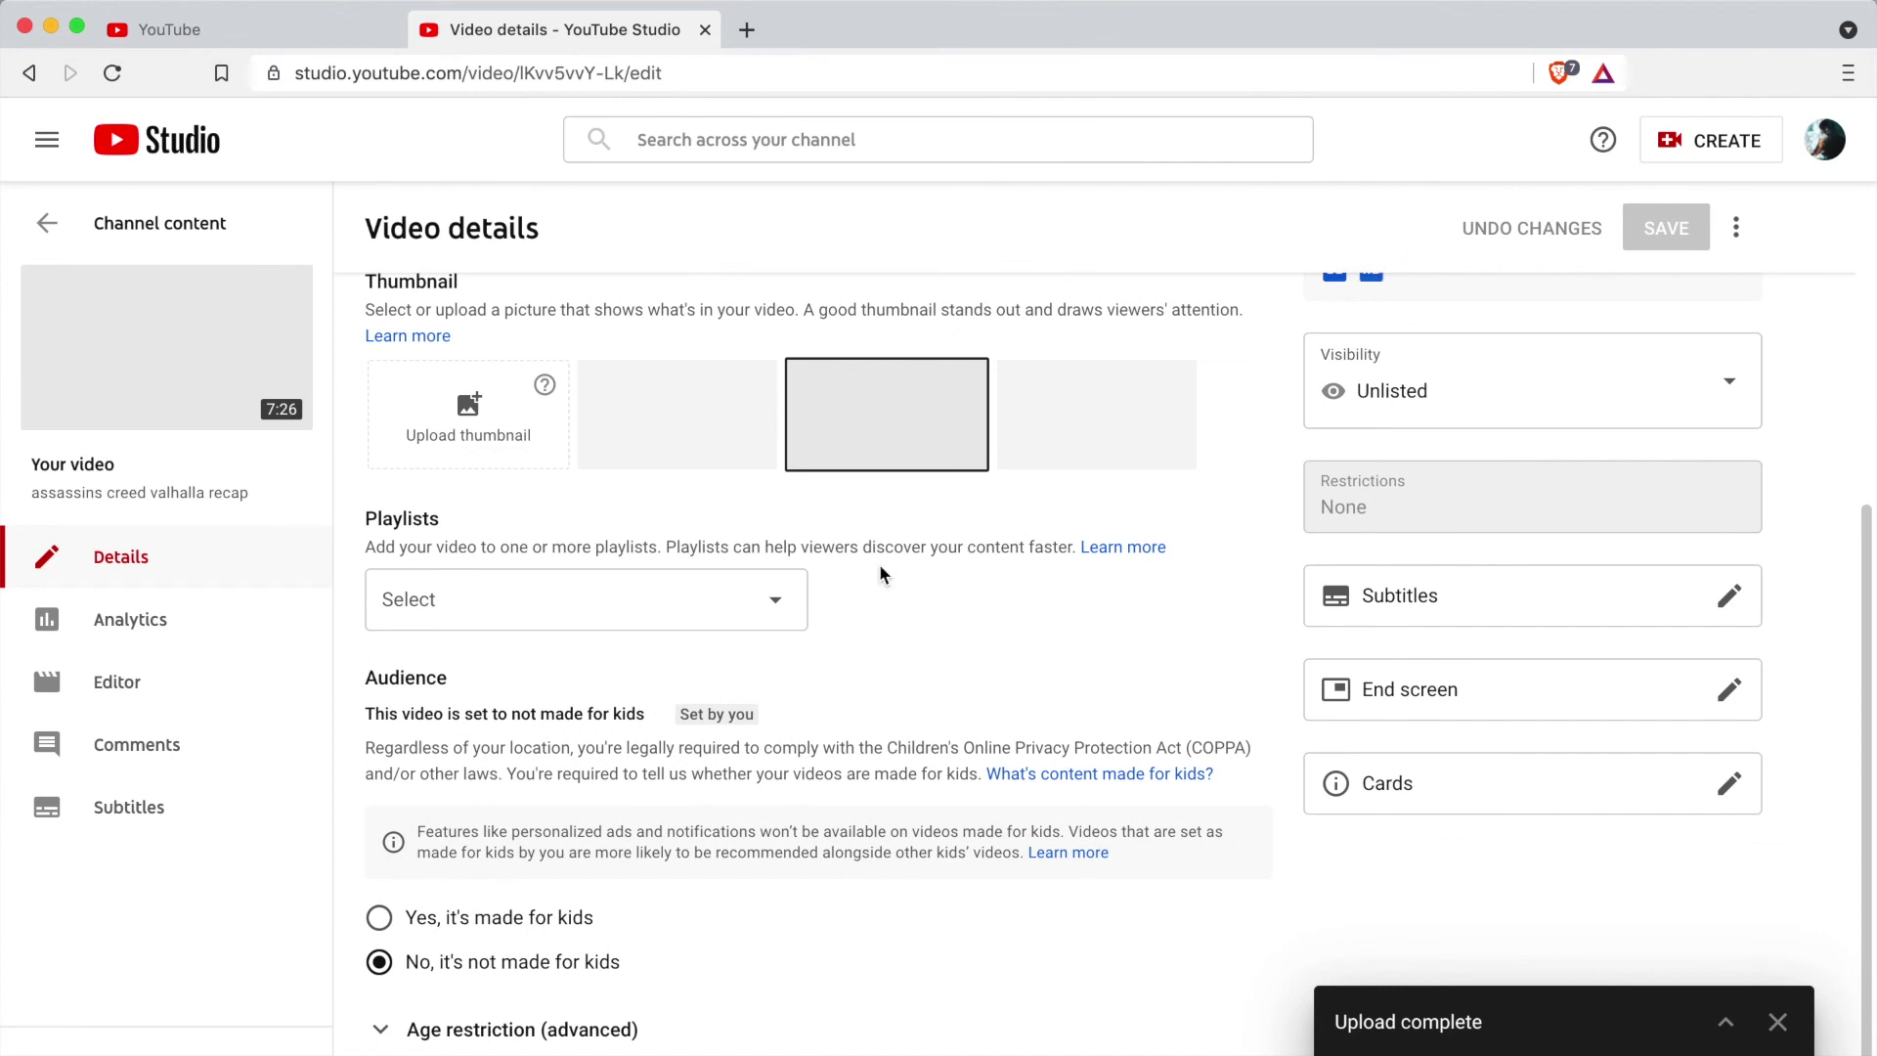
scroll(876, 552, "up", 5)
scroll(875, 549, "down", 2)
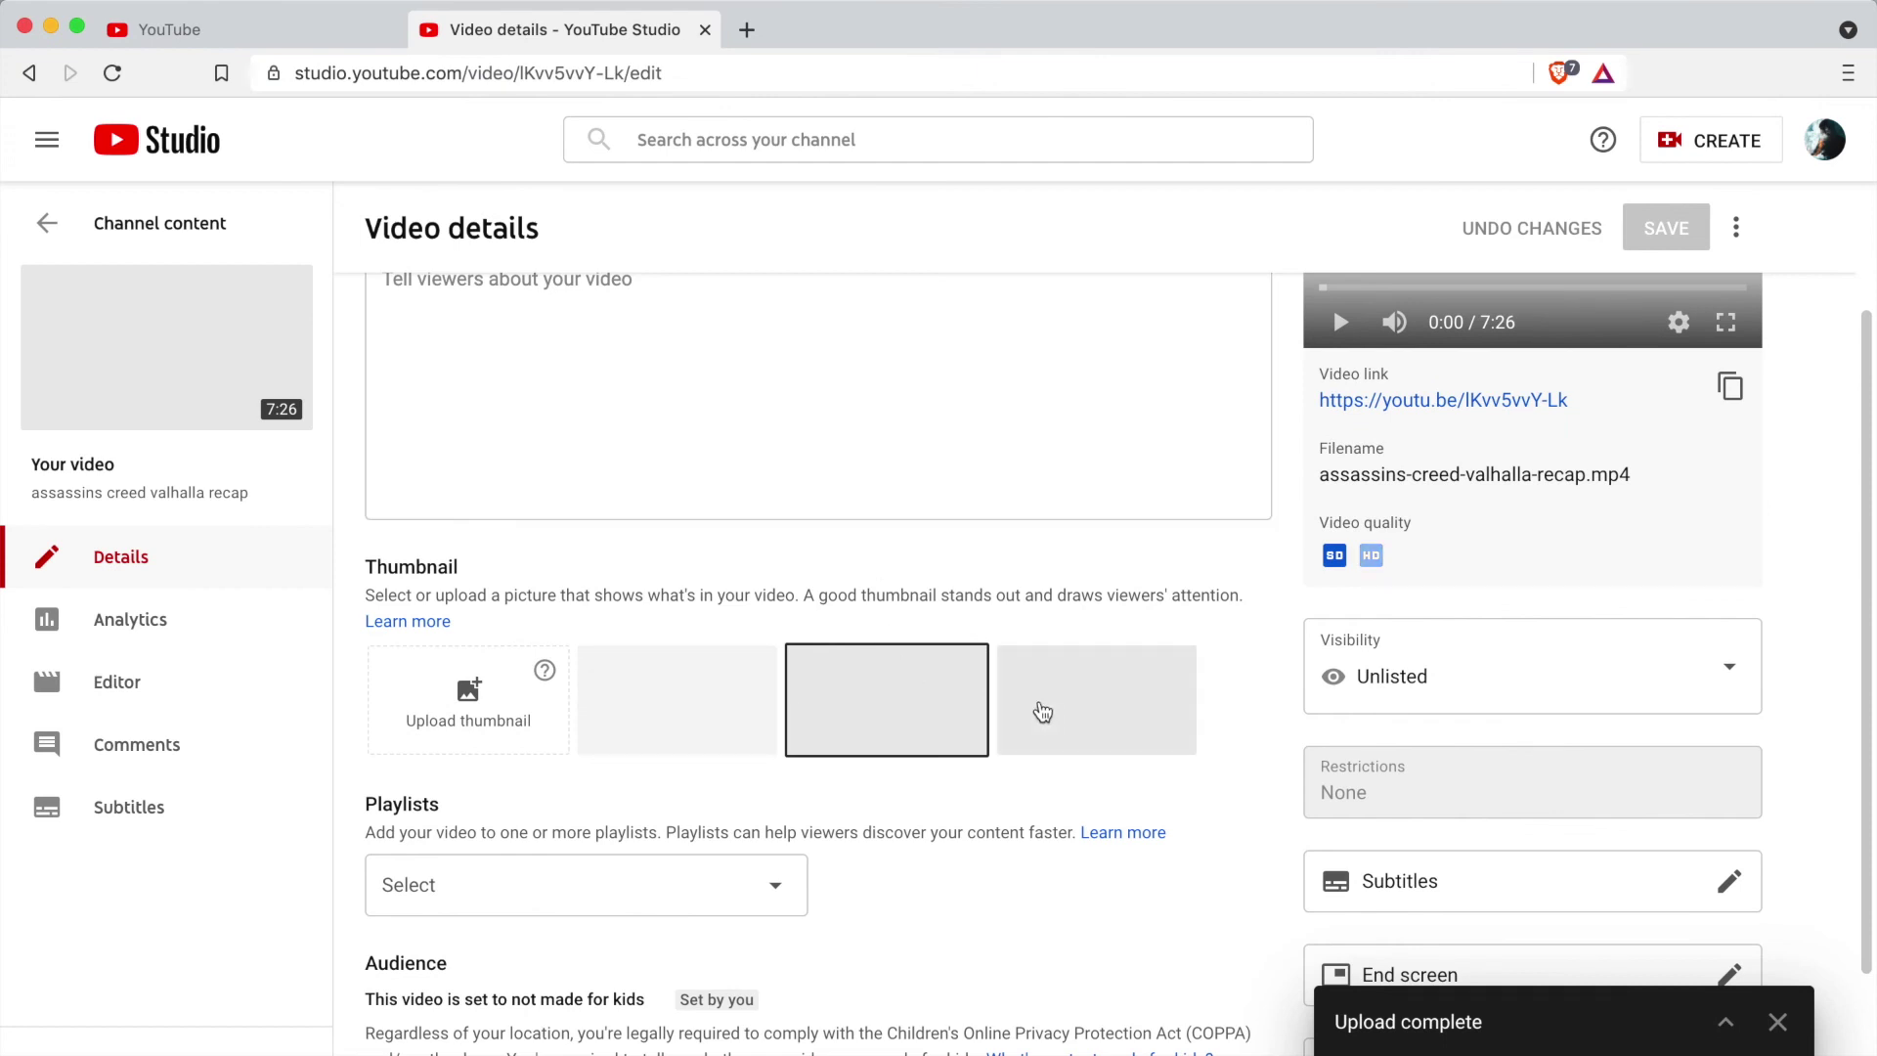
scroll(947, 653, "up", 2)
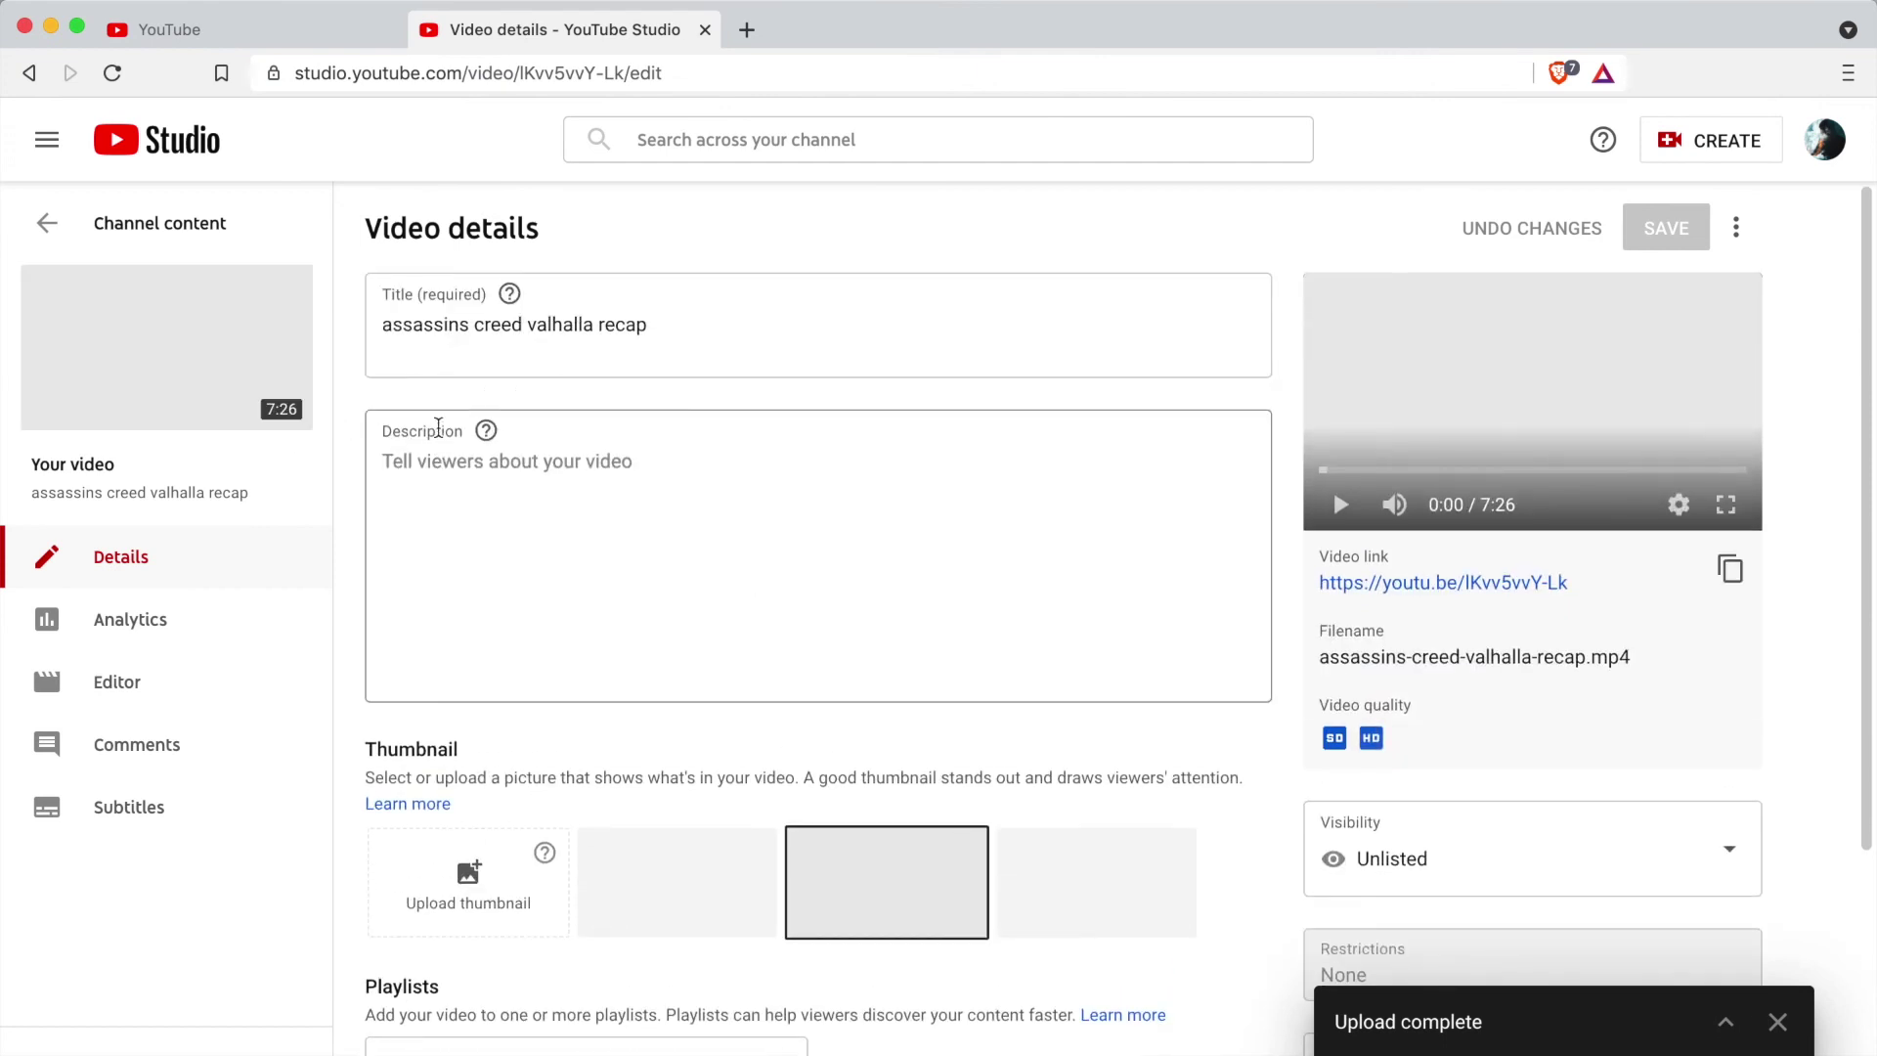
key("super+bracketleft")
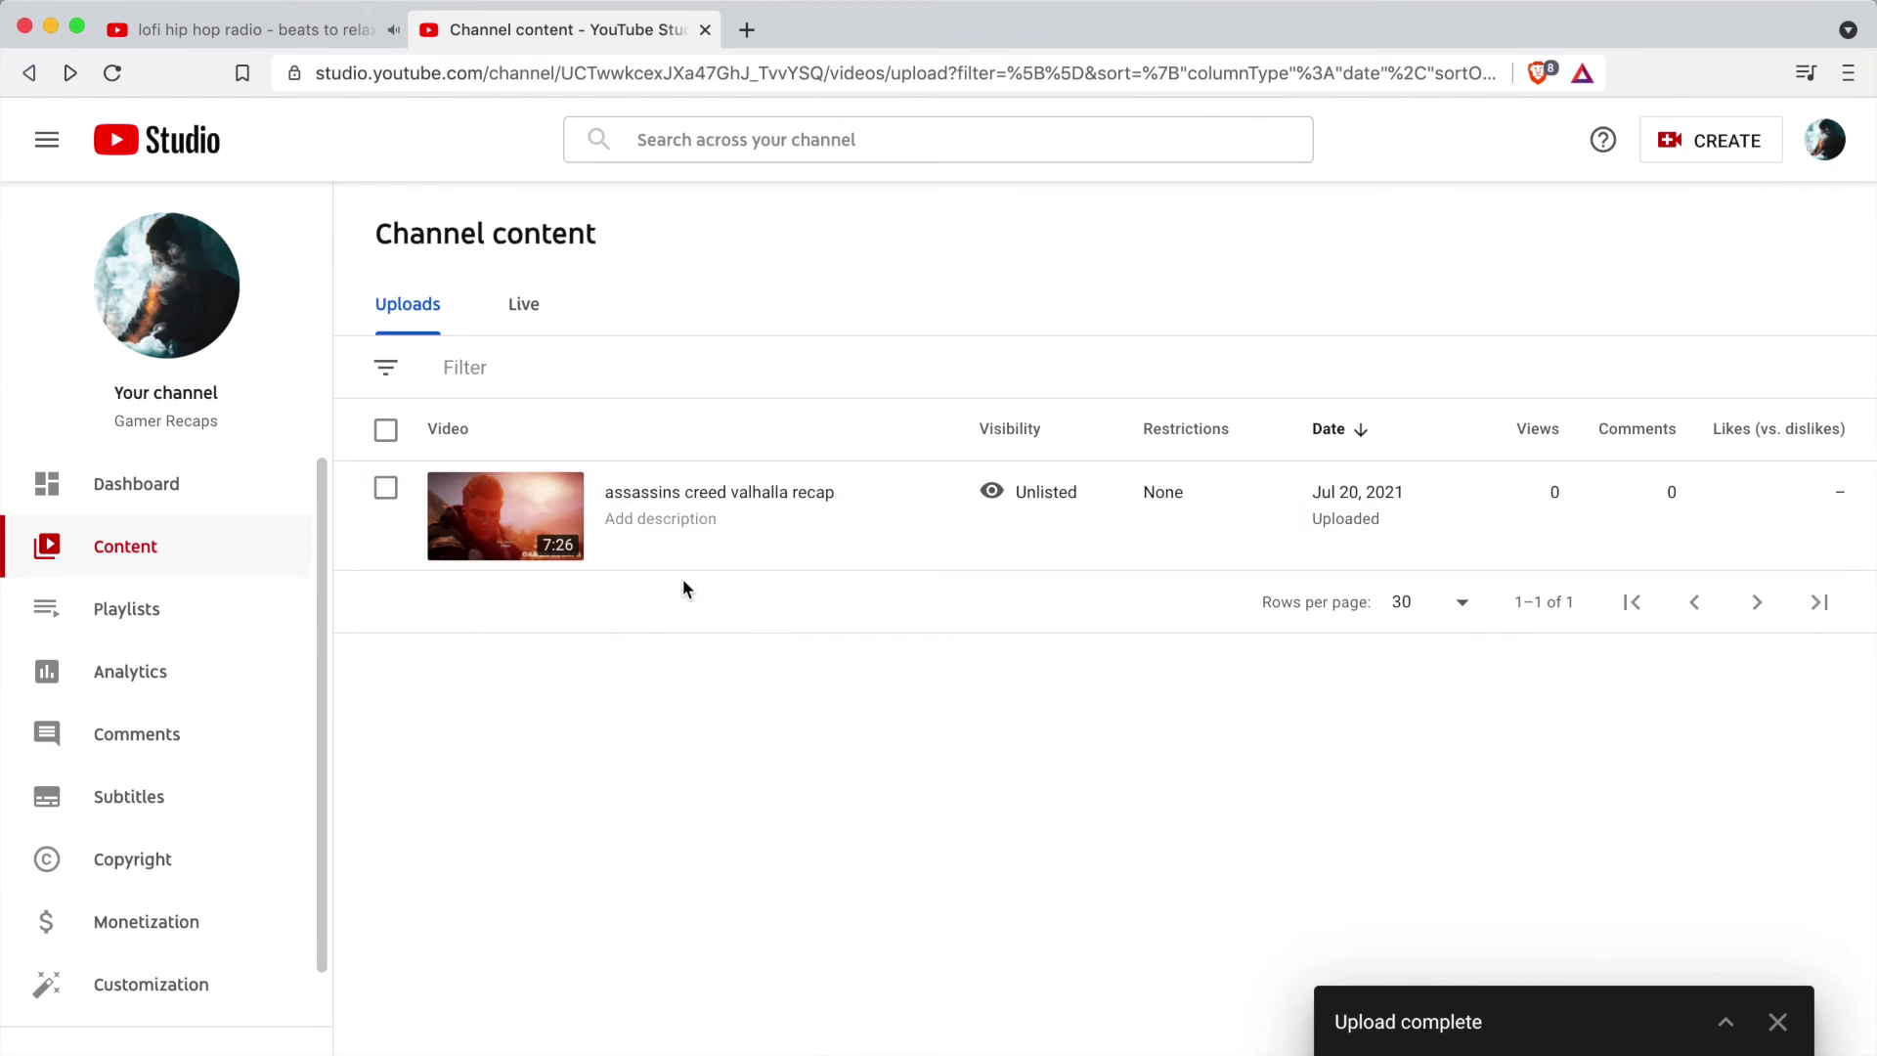
Step: Open the recap's details and try the first and third thumbnails, keeping the middle one
left_click(637, 515)
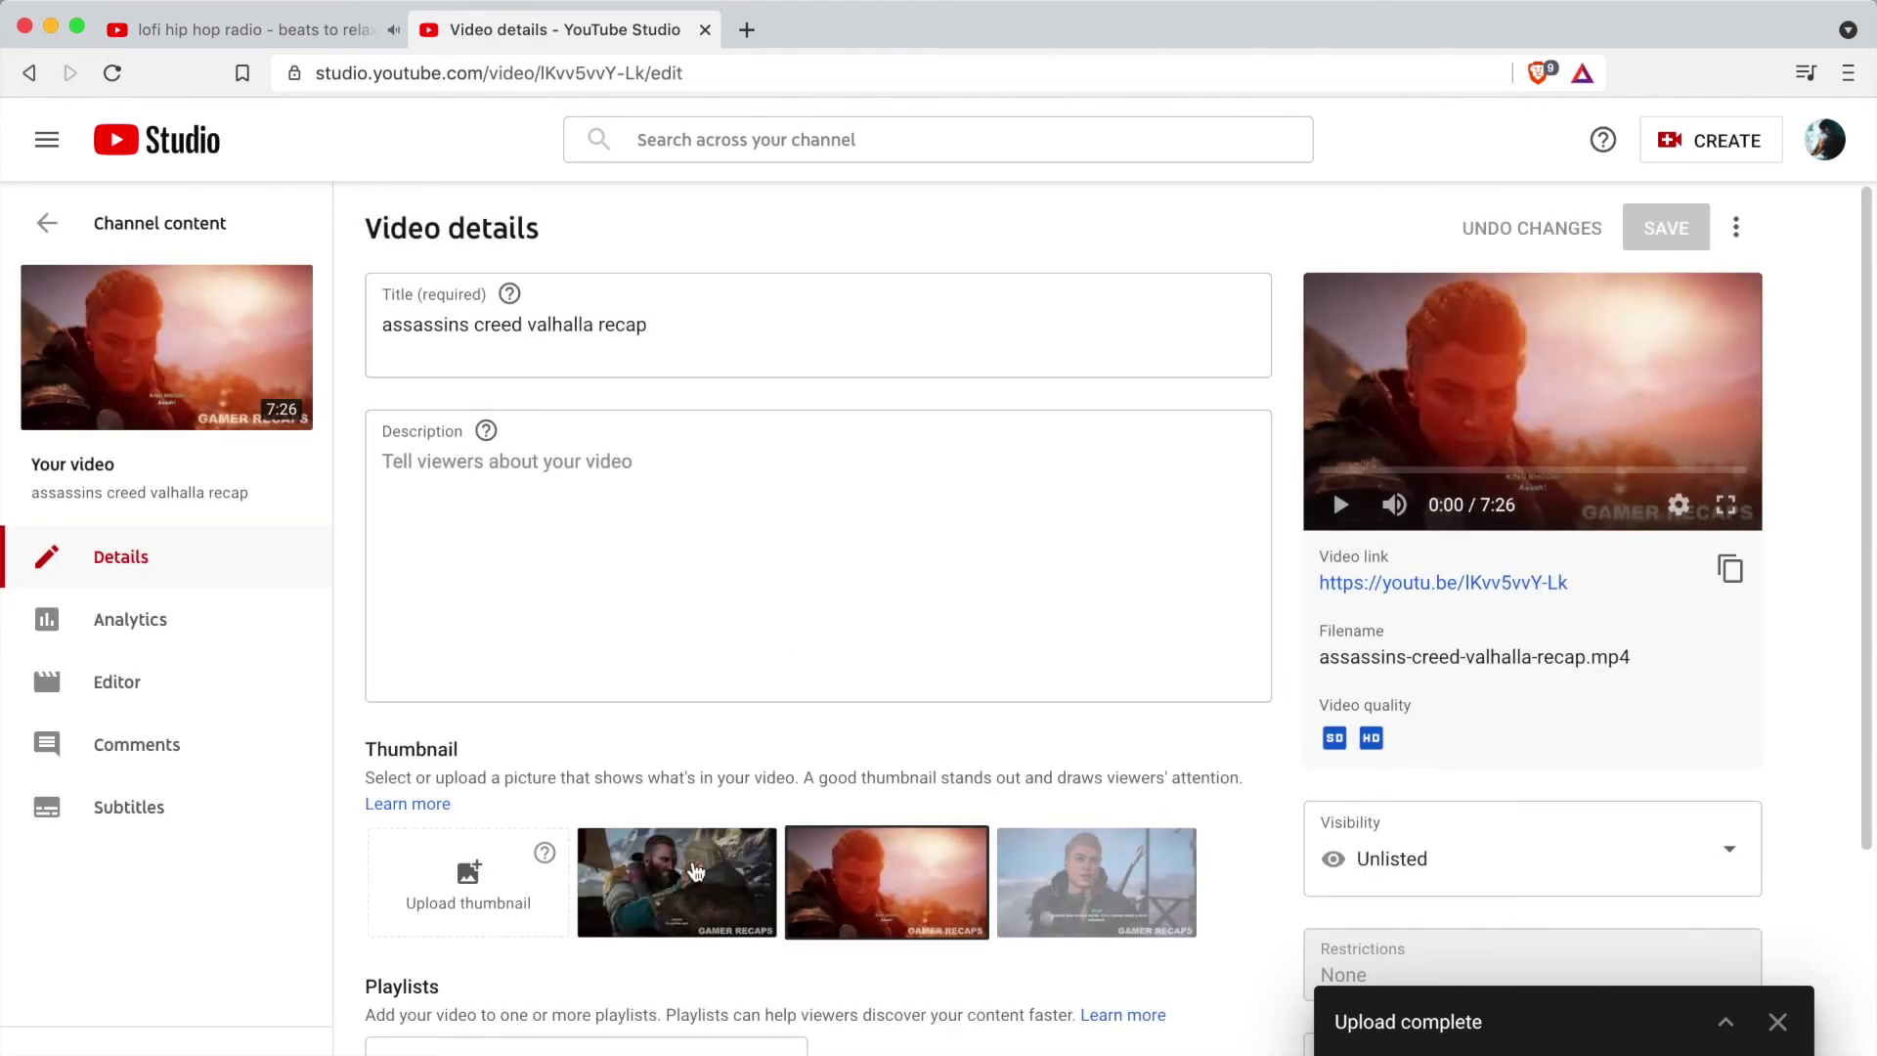
left_click(696, 870)
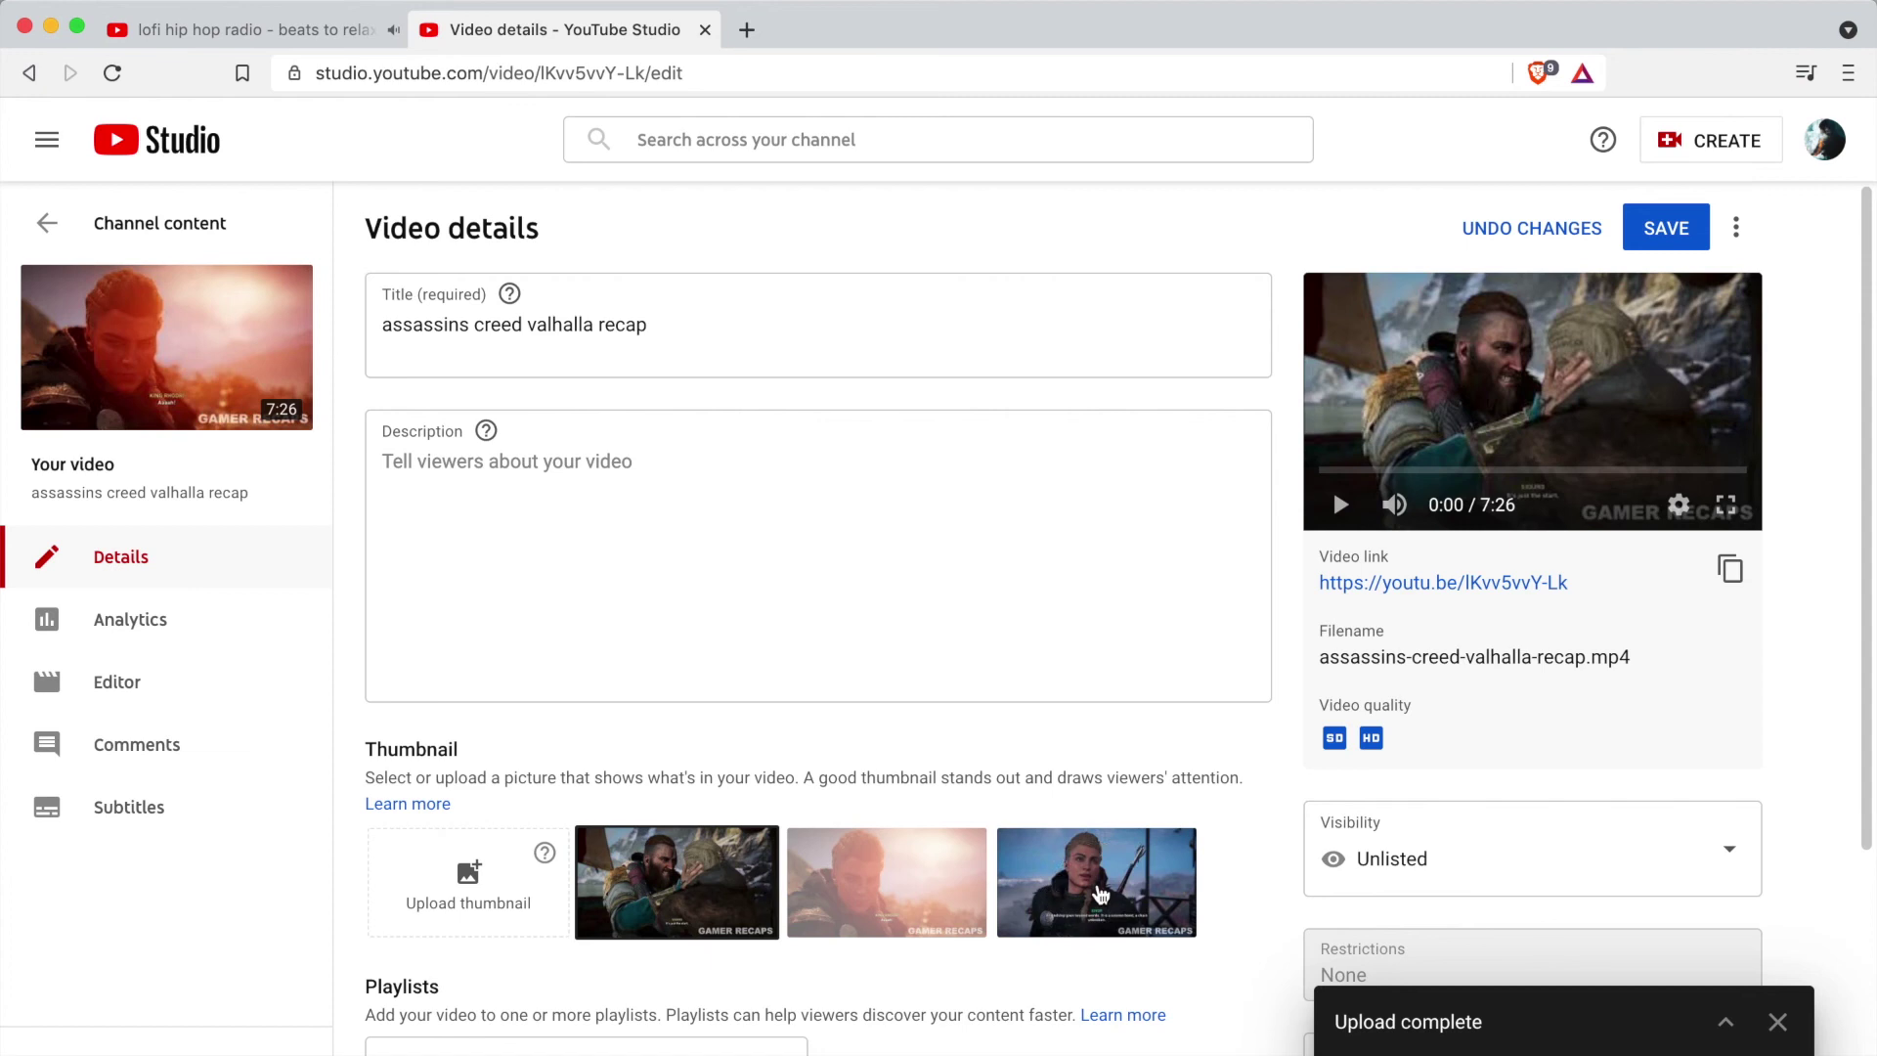
left_click(1099, 895)
left_click(904, 905)
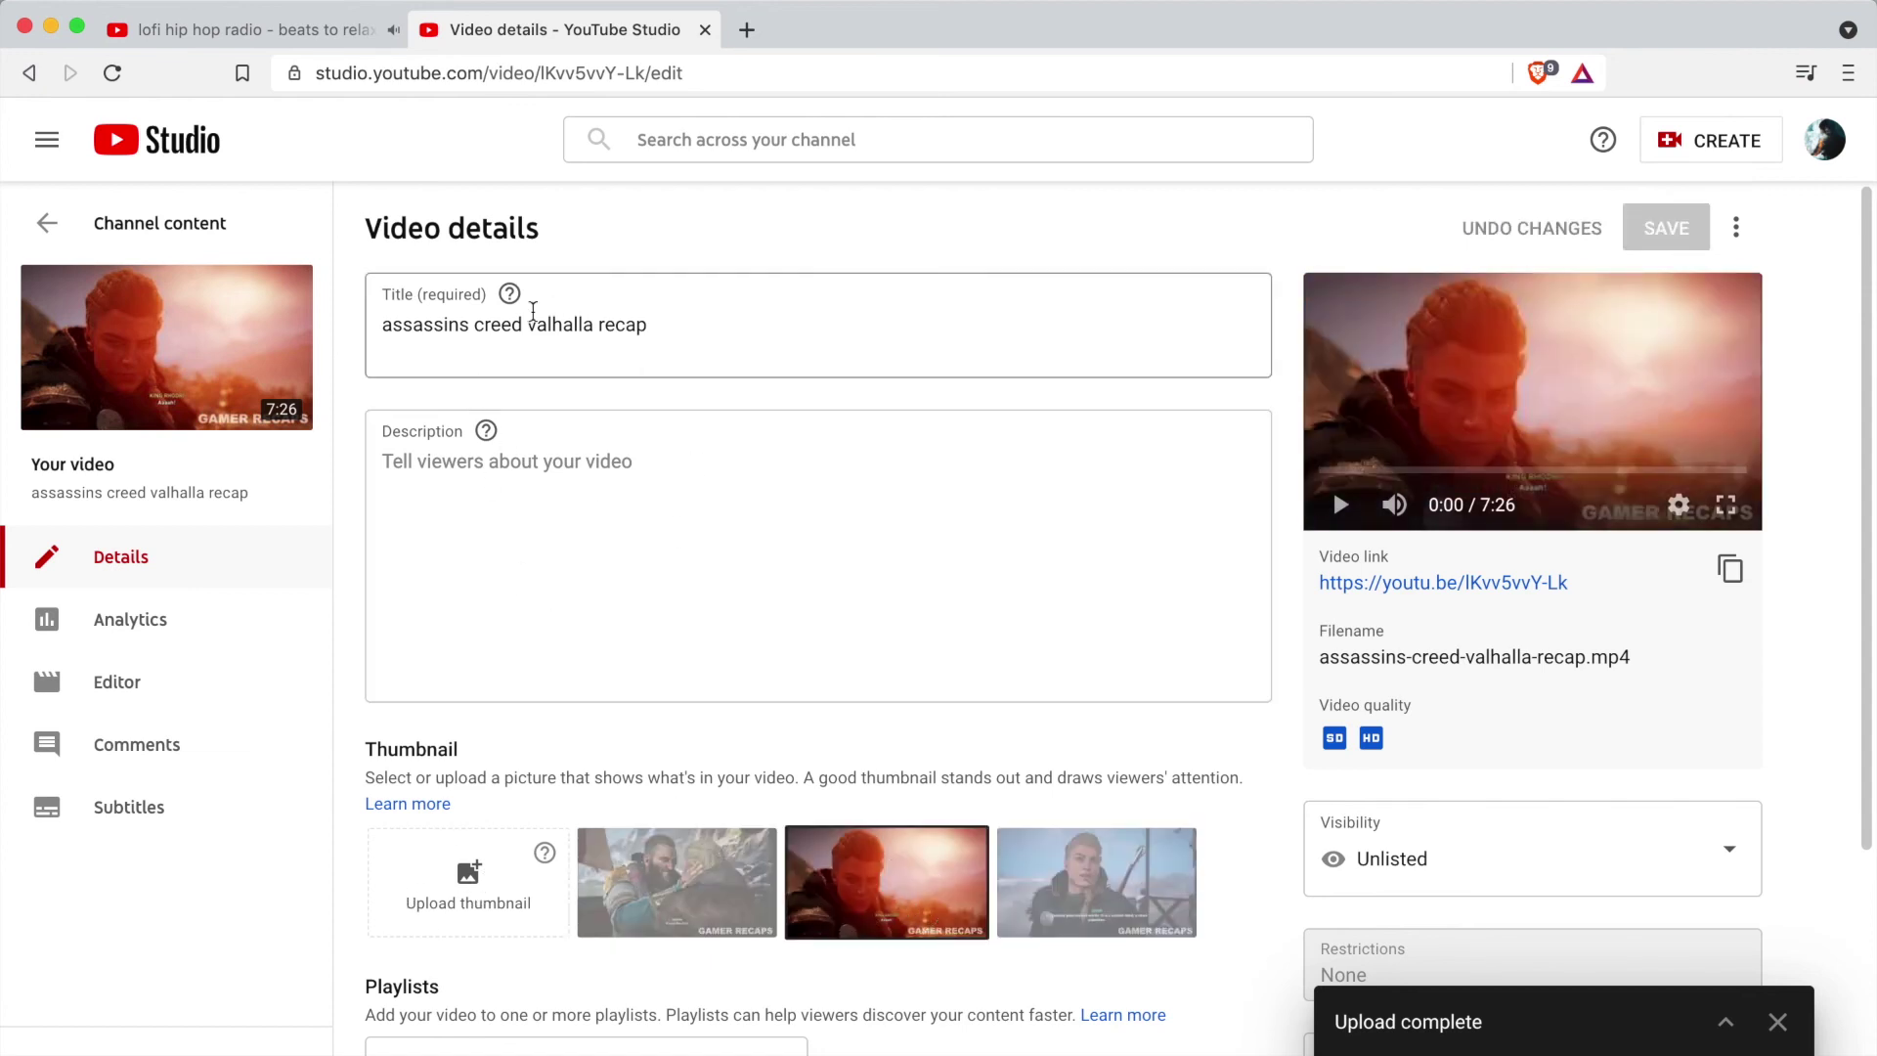
scroll(1039, 576, "down", 2)
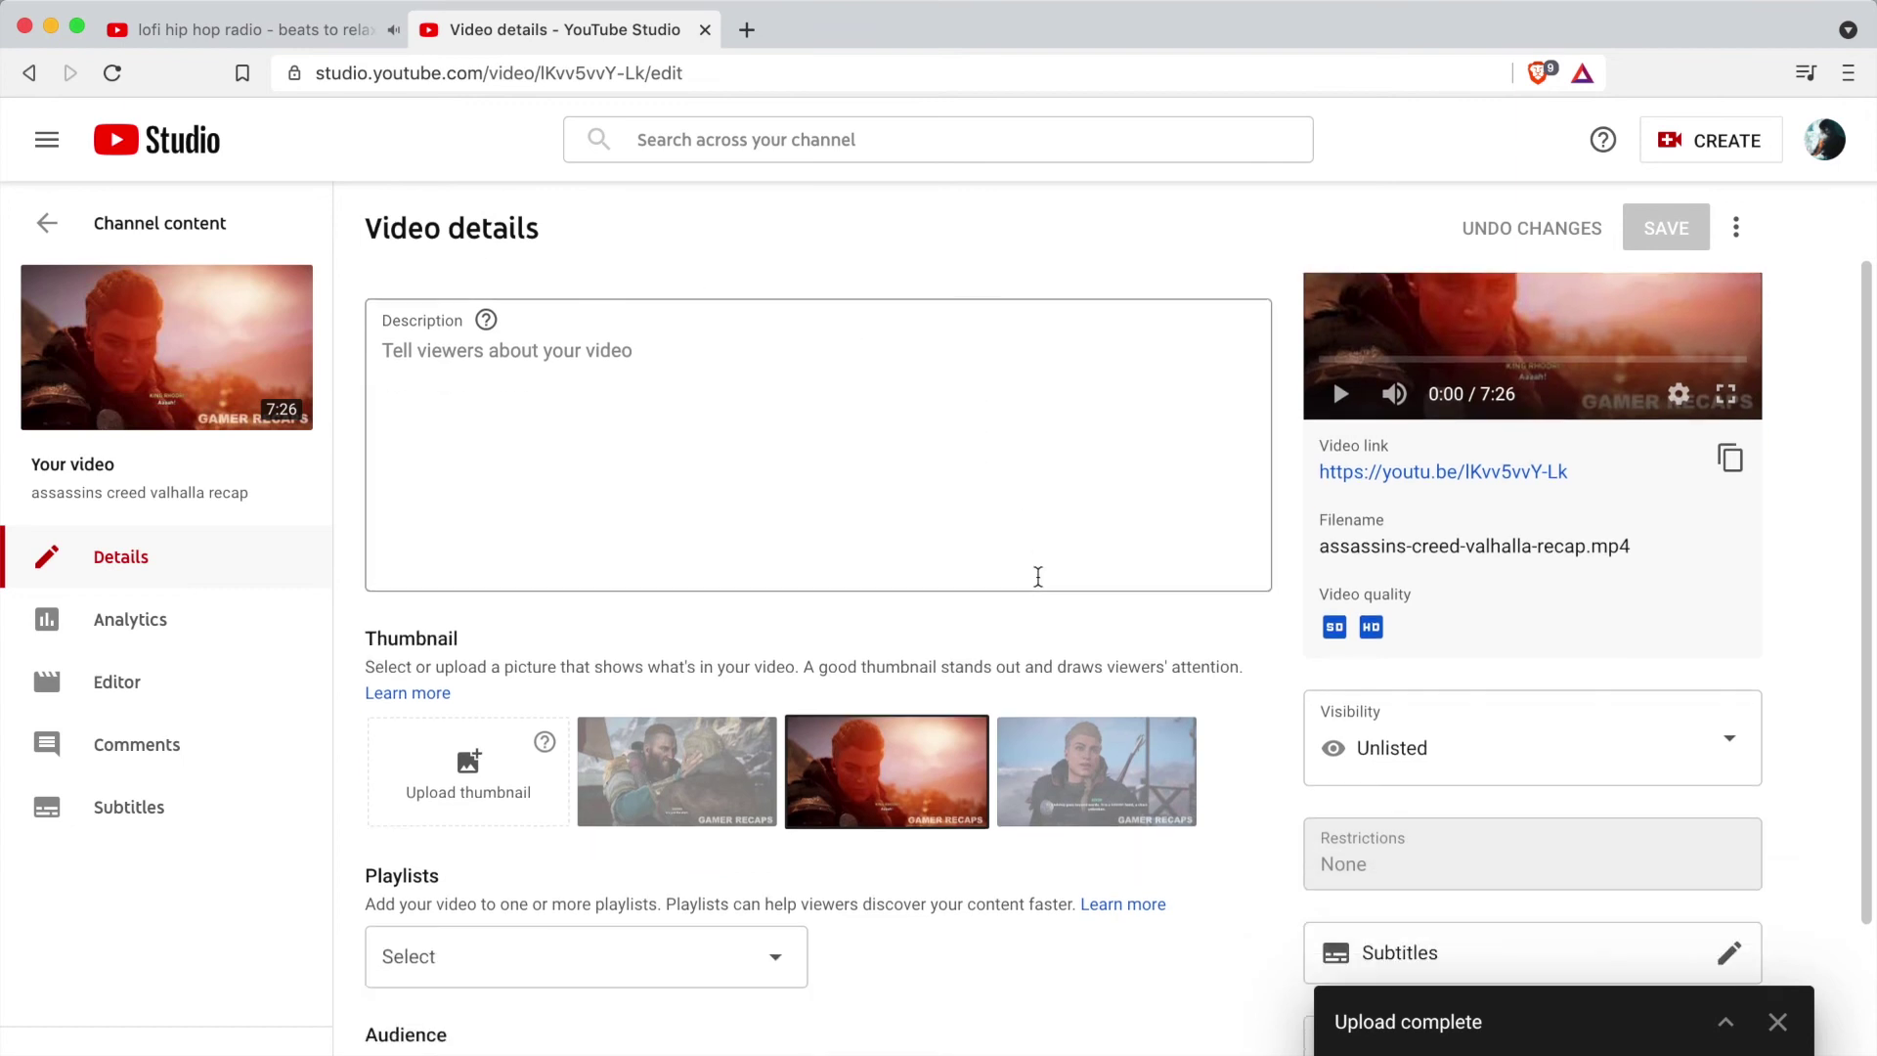
scroll(1038, 576, "down", 4)
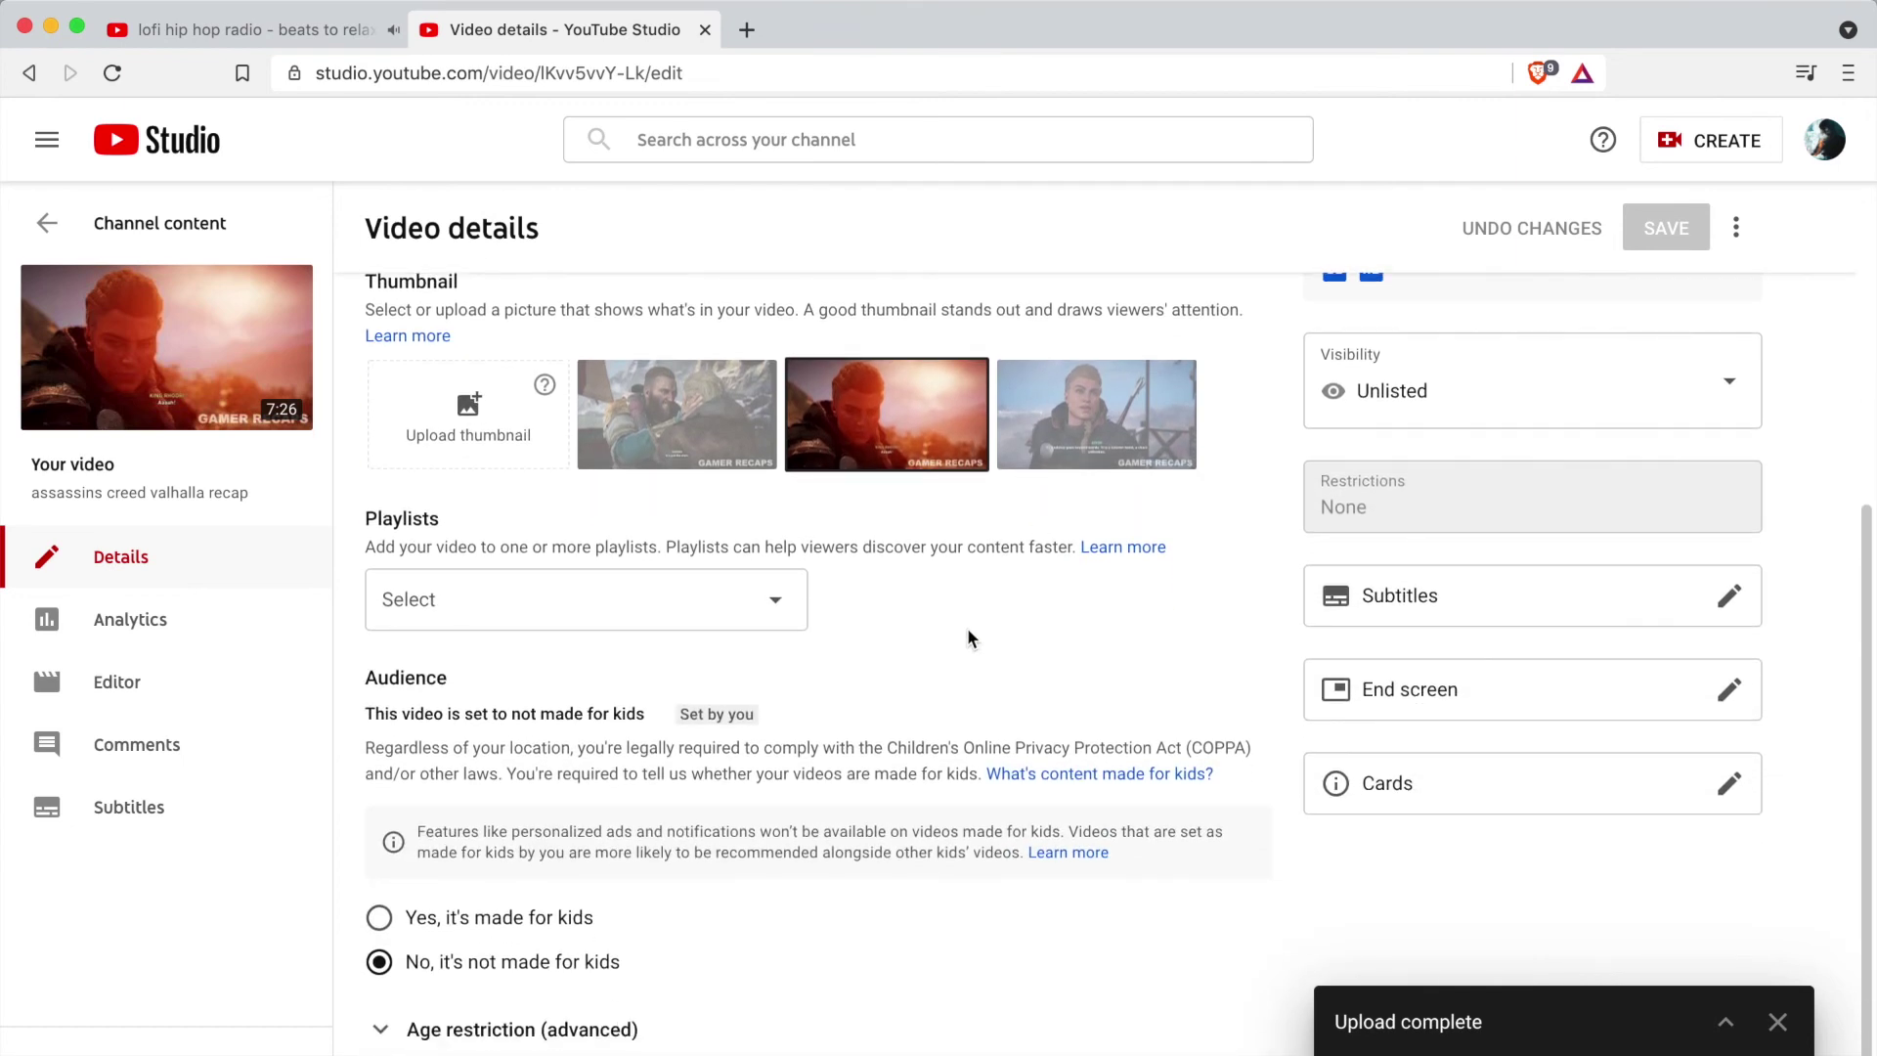
scroll(545, 909, "down", 8)
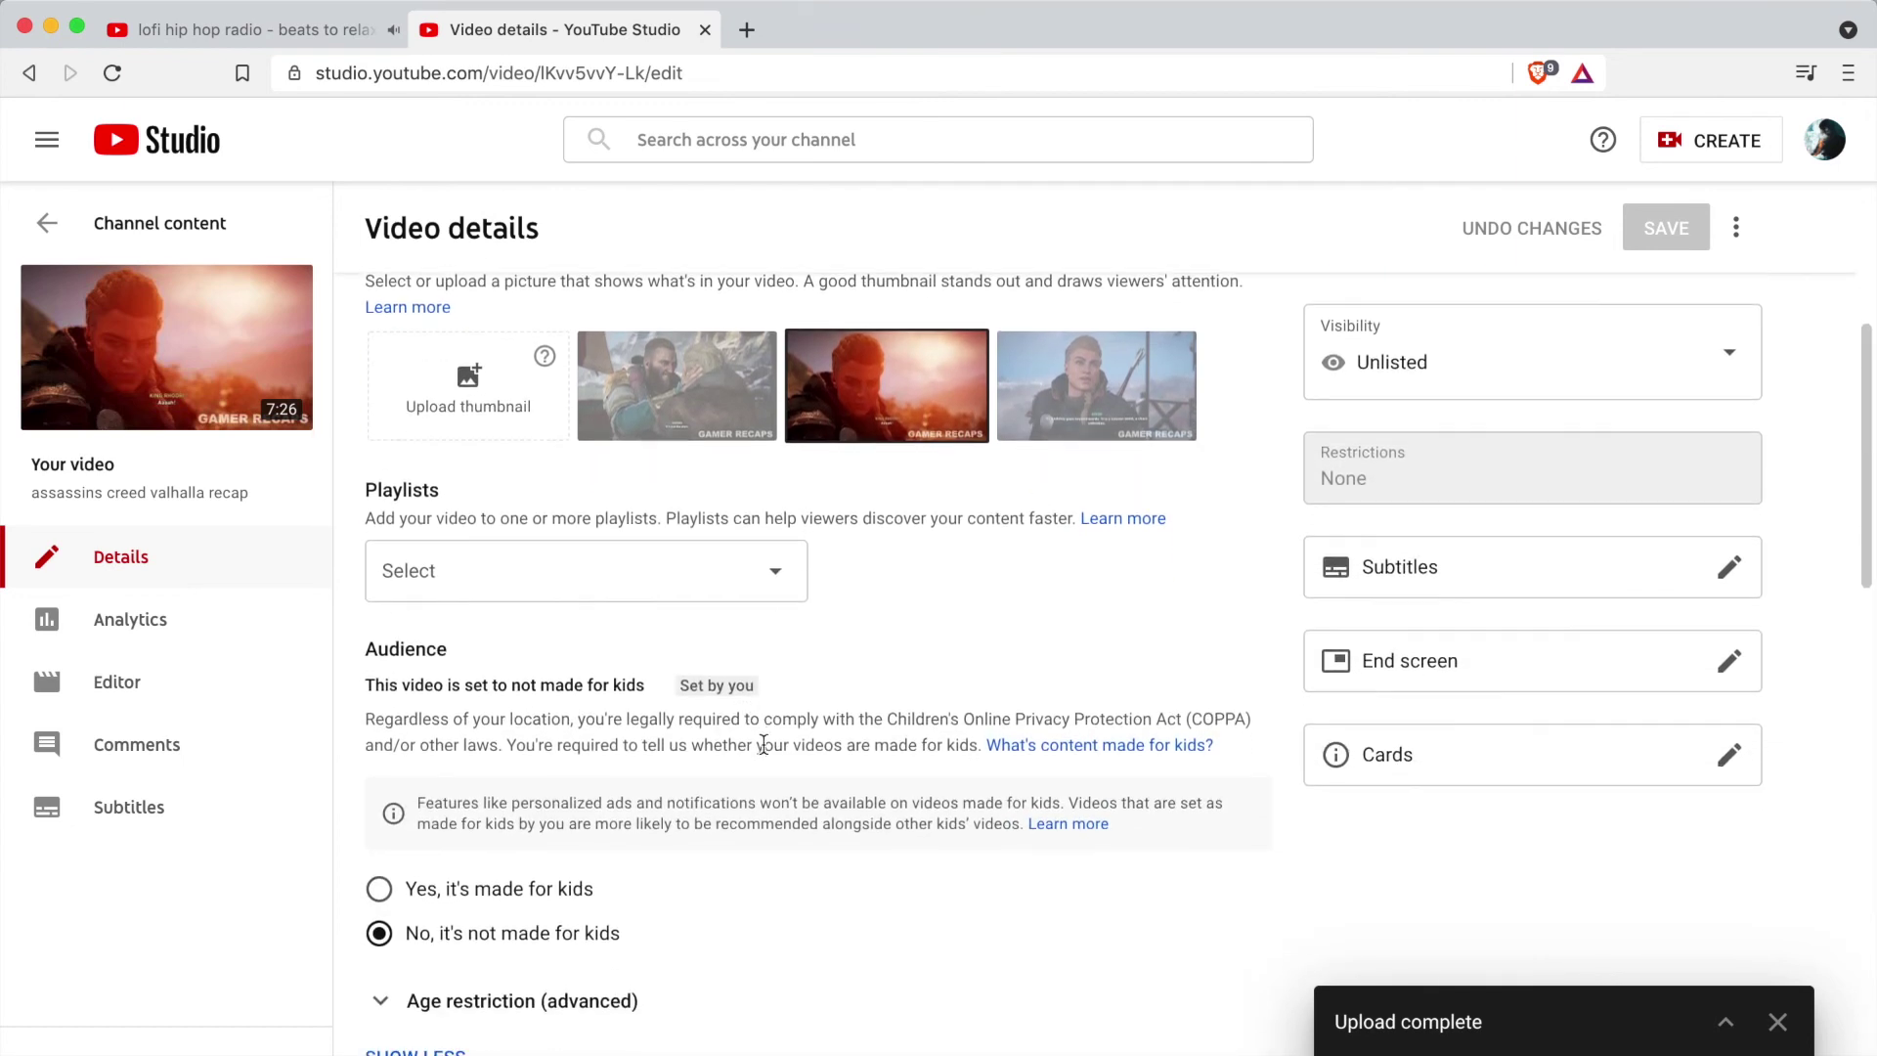
scroll(765, 753, "down", 7)
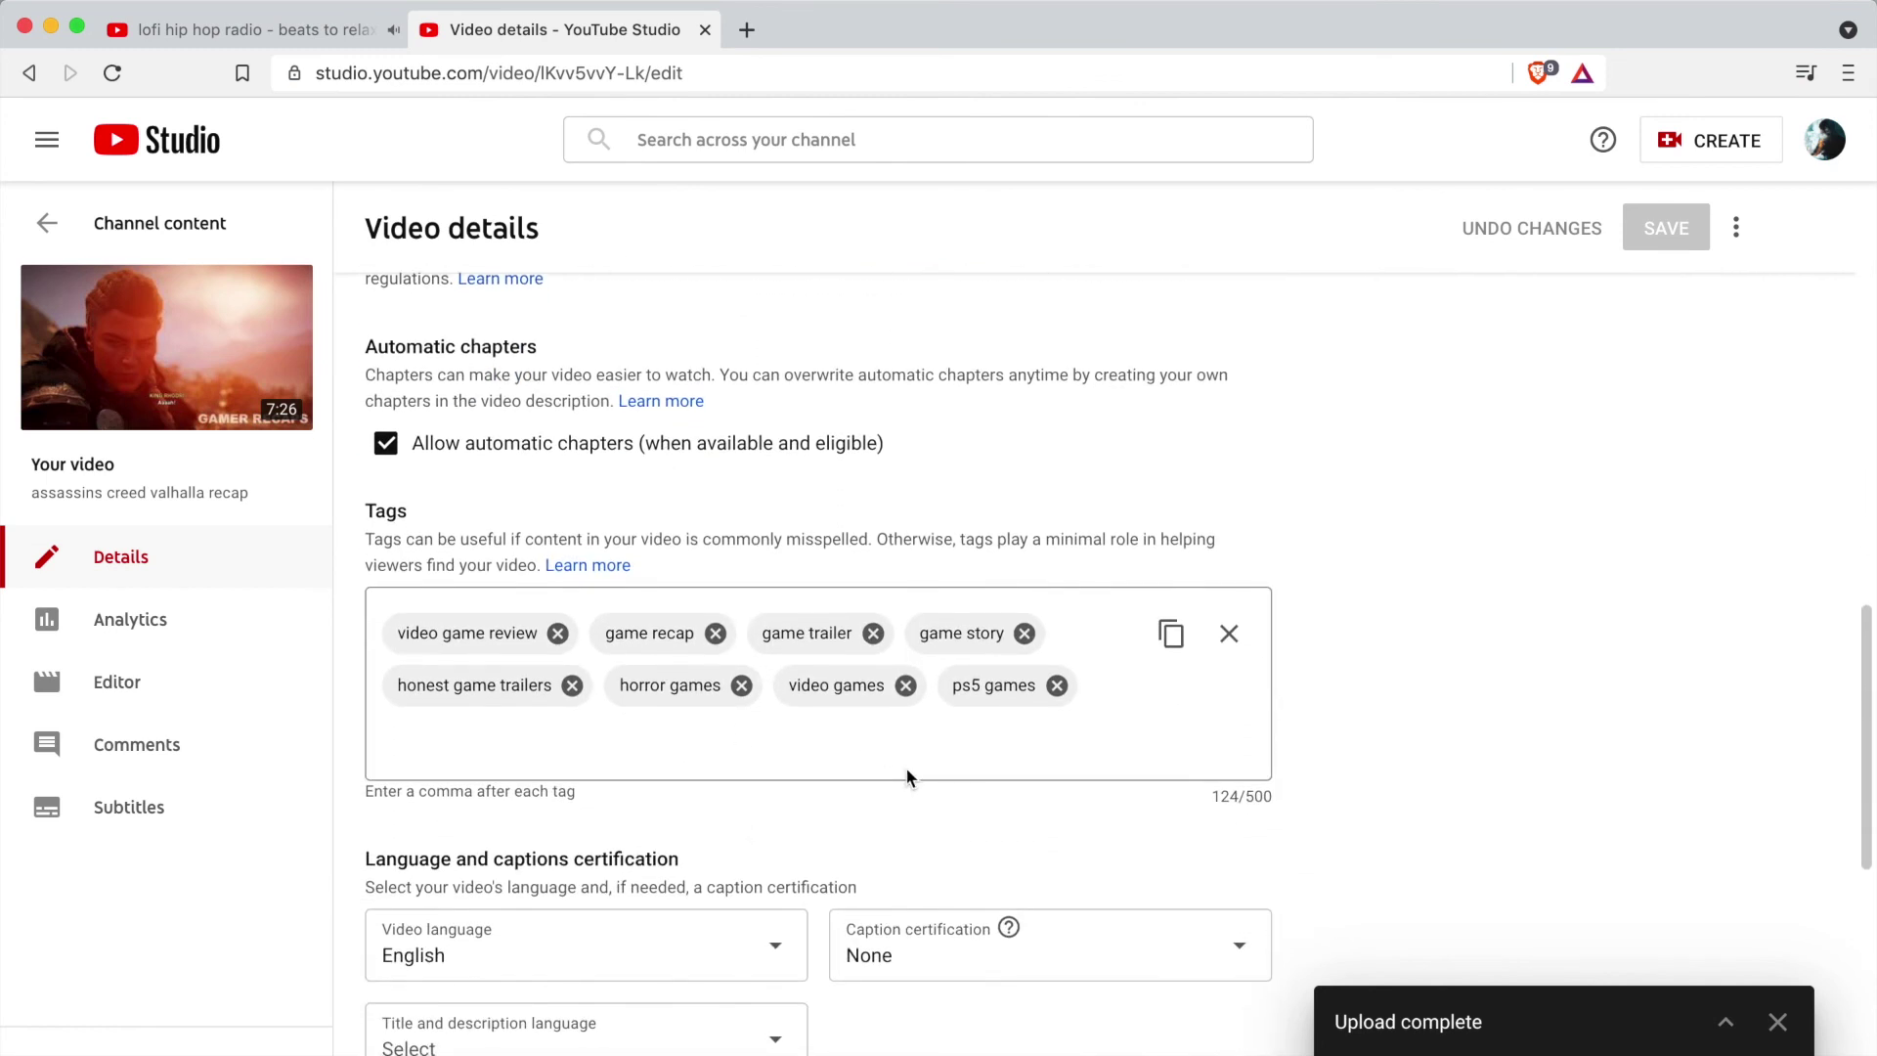
scroll(964, 746, "down", 4)
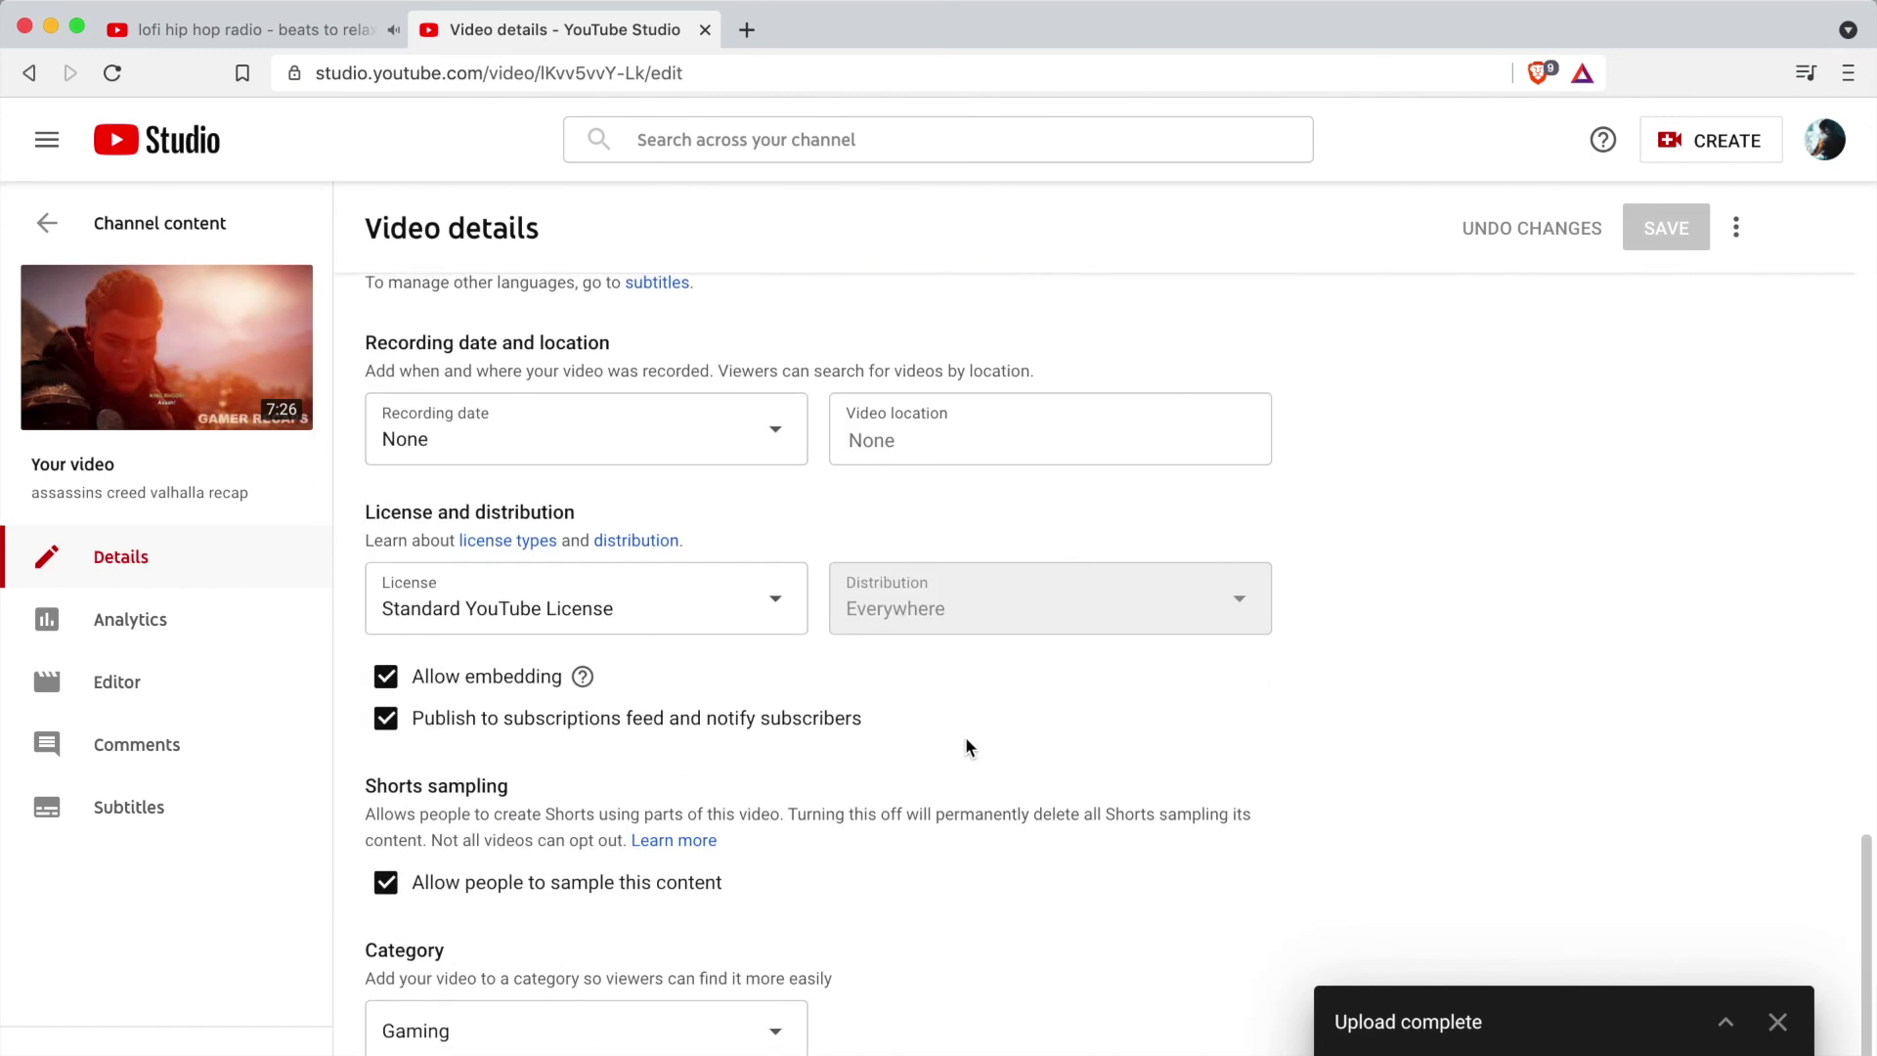
scroll(965, 746, "up", 4)
scroll(966, 747, "up", 15)
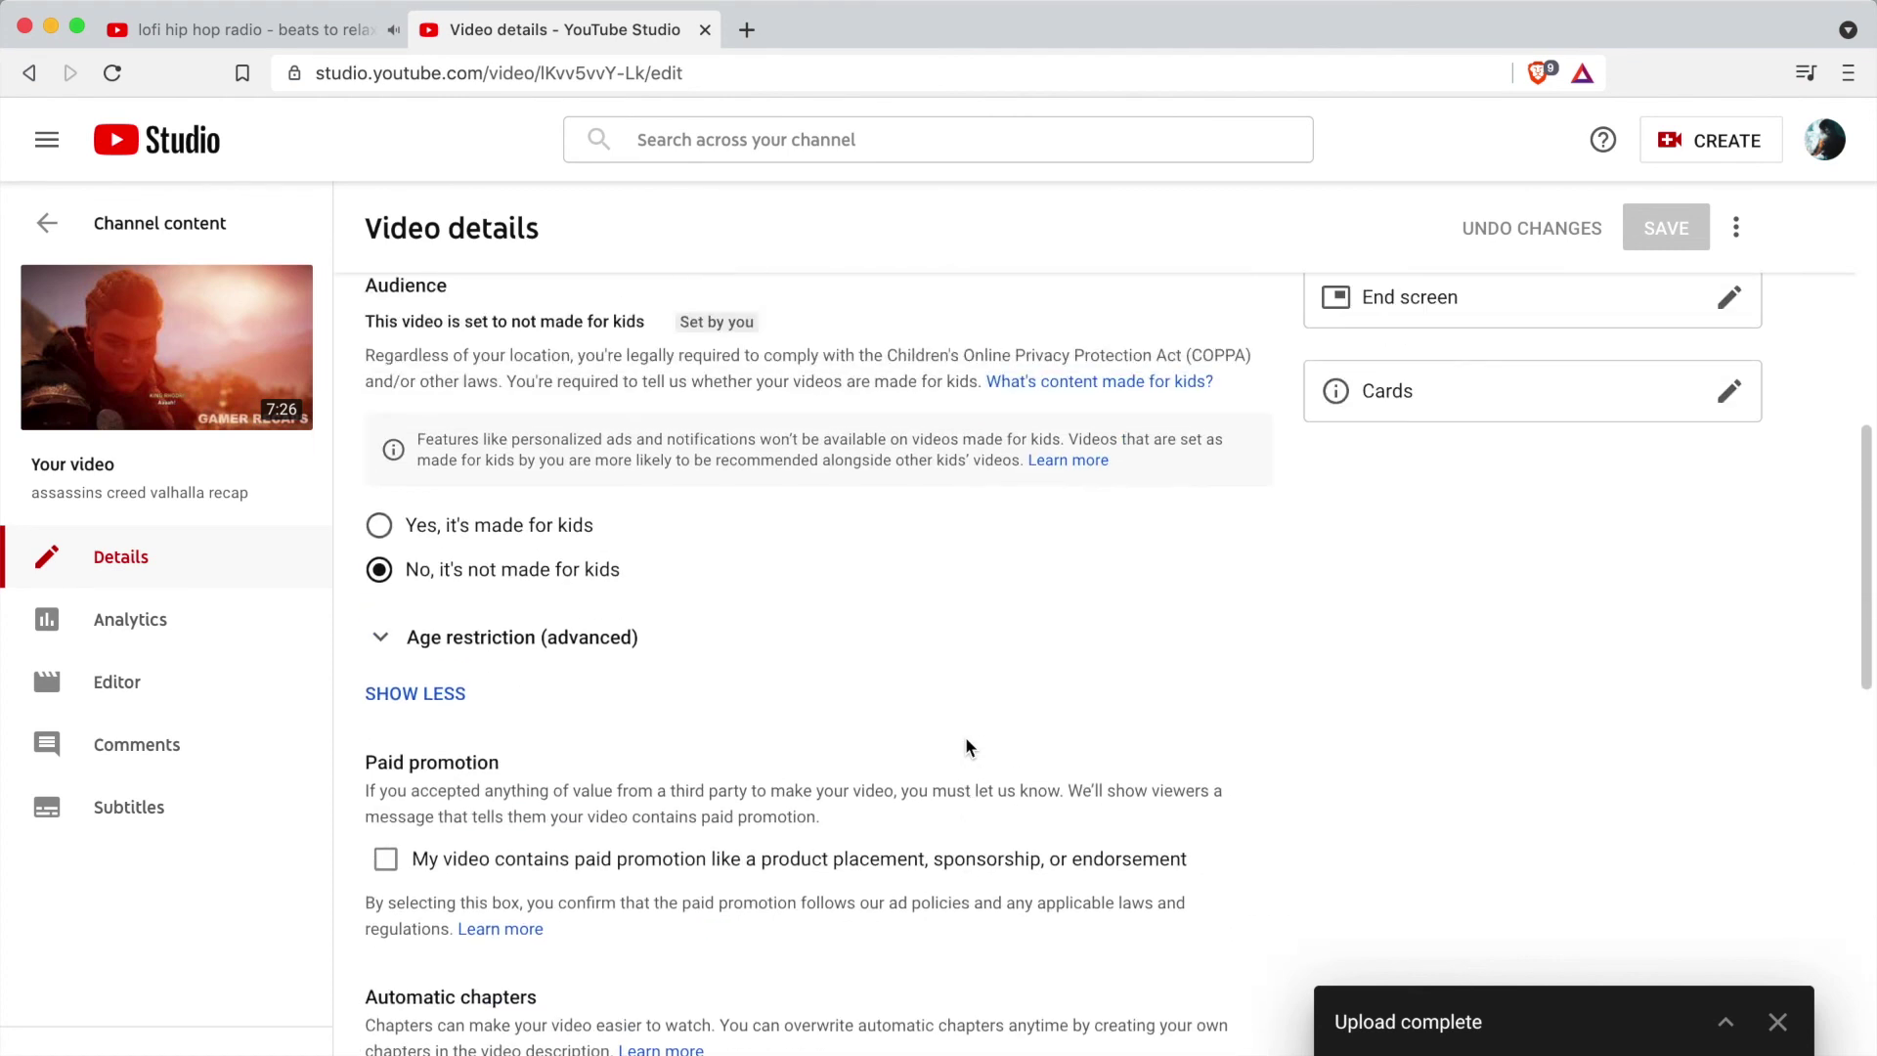
scroll(987, 728, "up", 2)
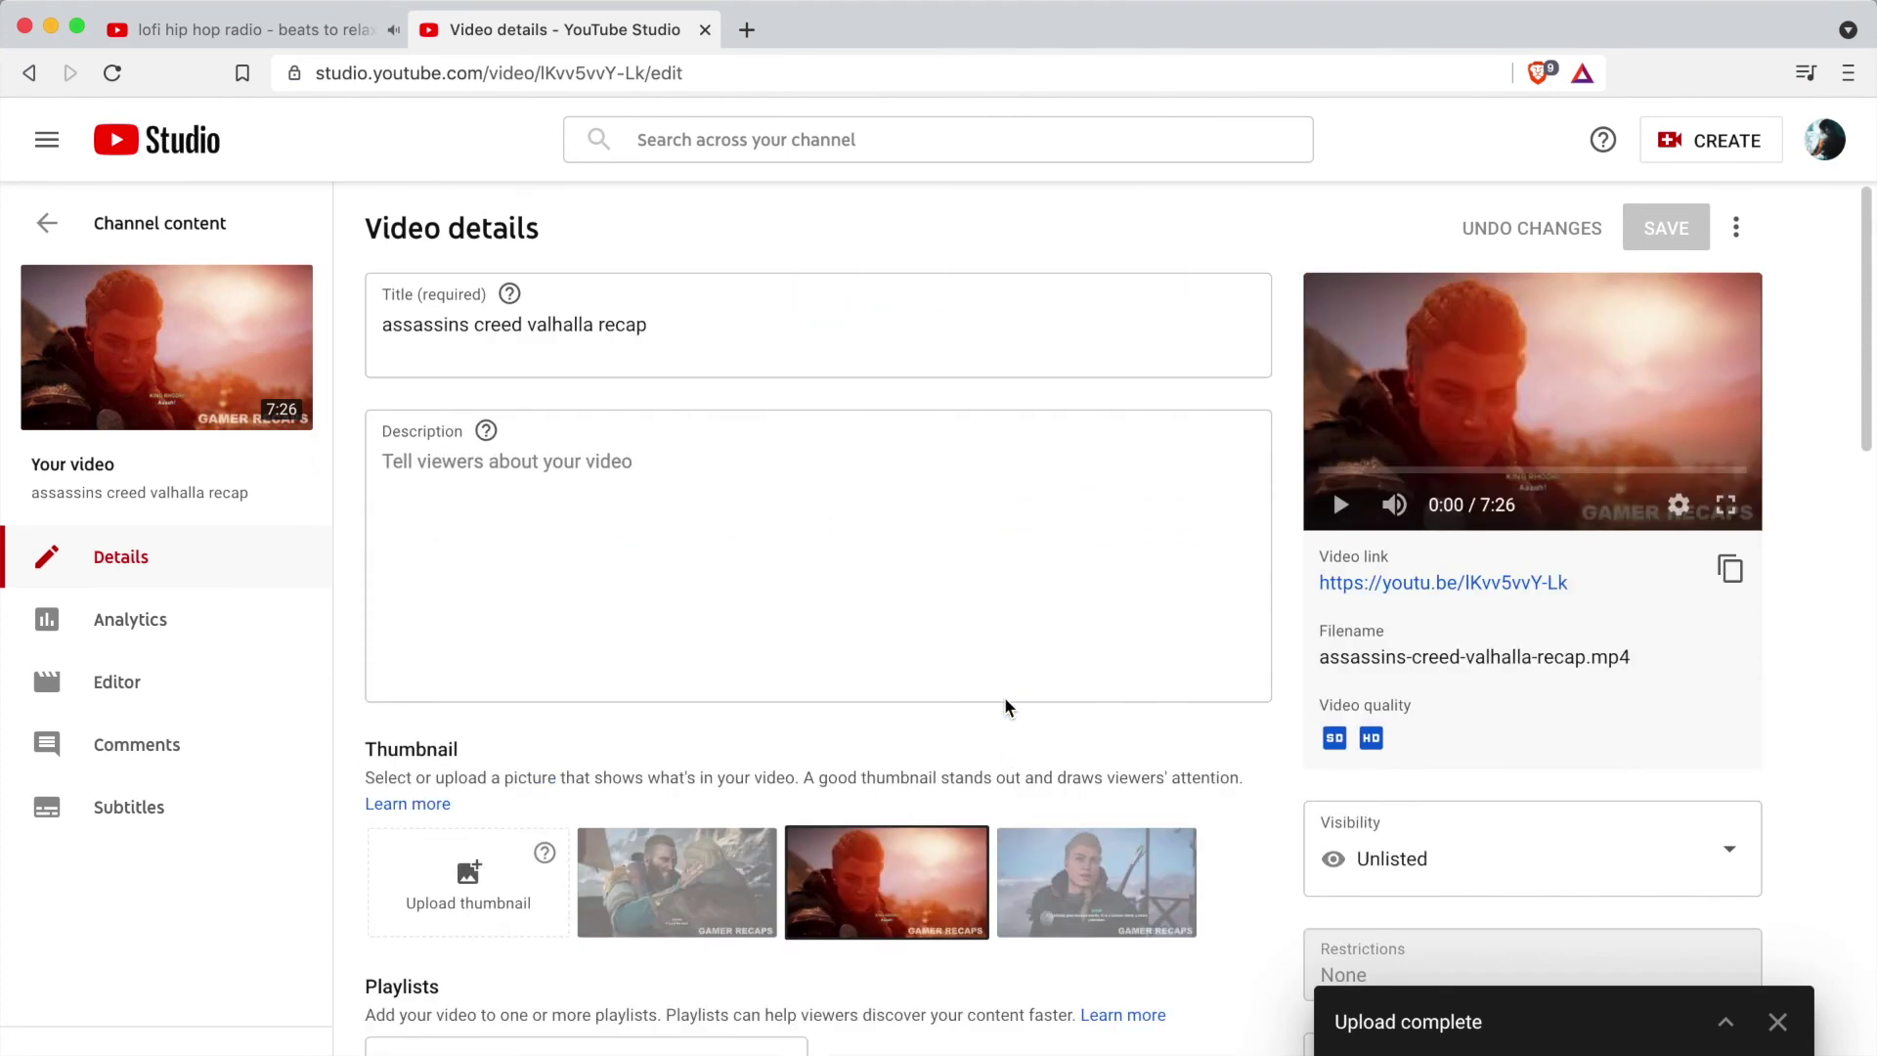
scroll(1834, 762, "down", 1)
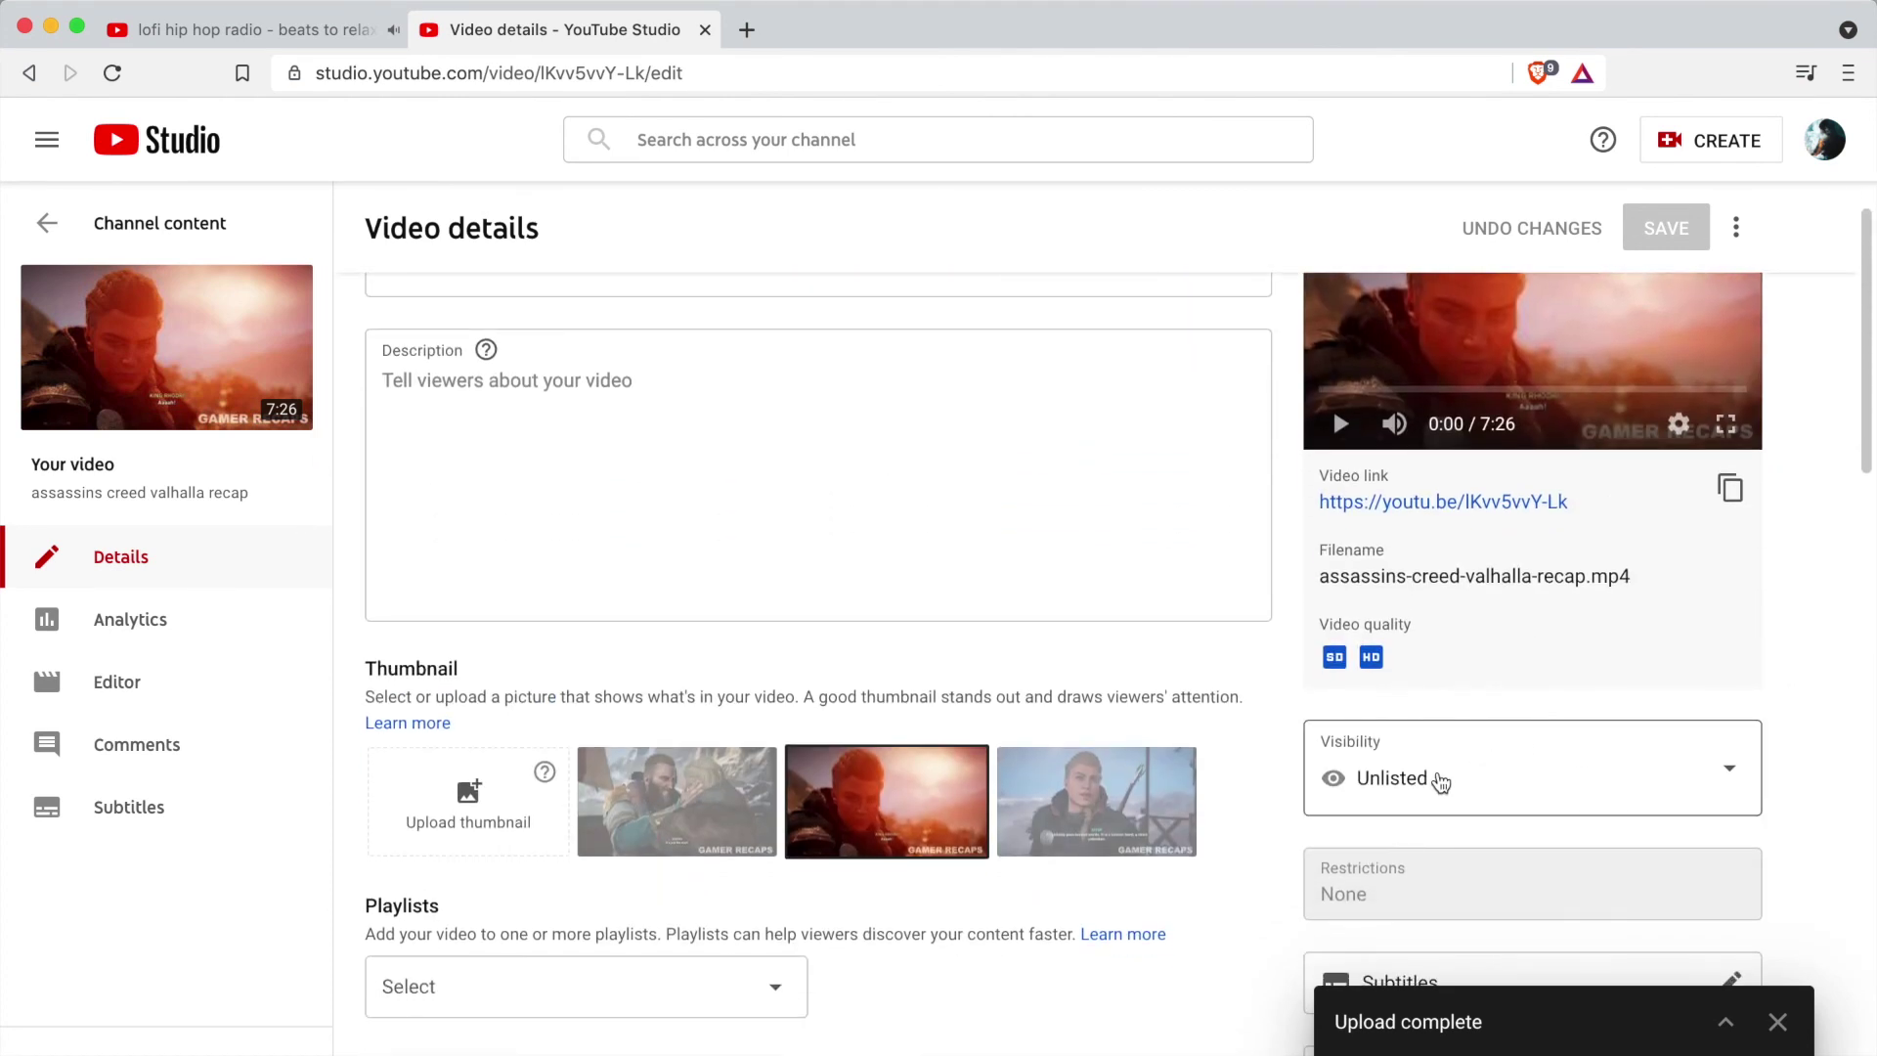
left_click(1382, 777)
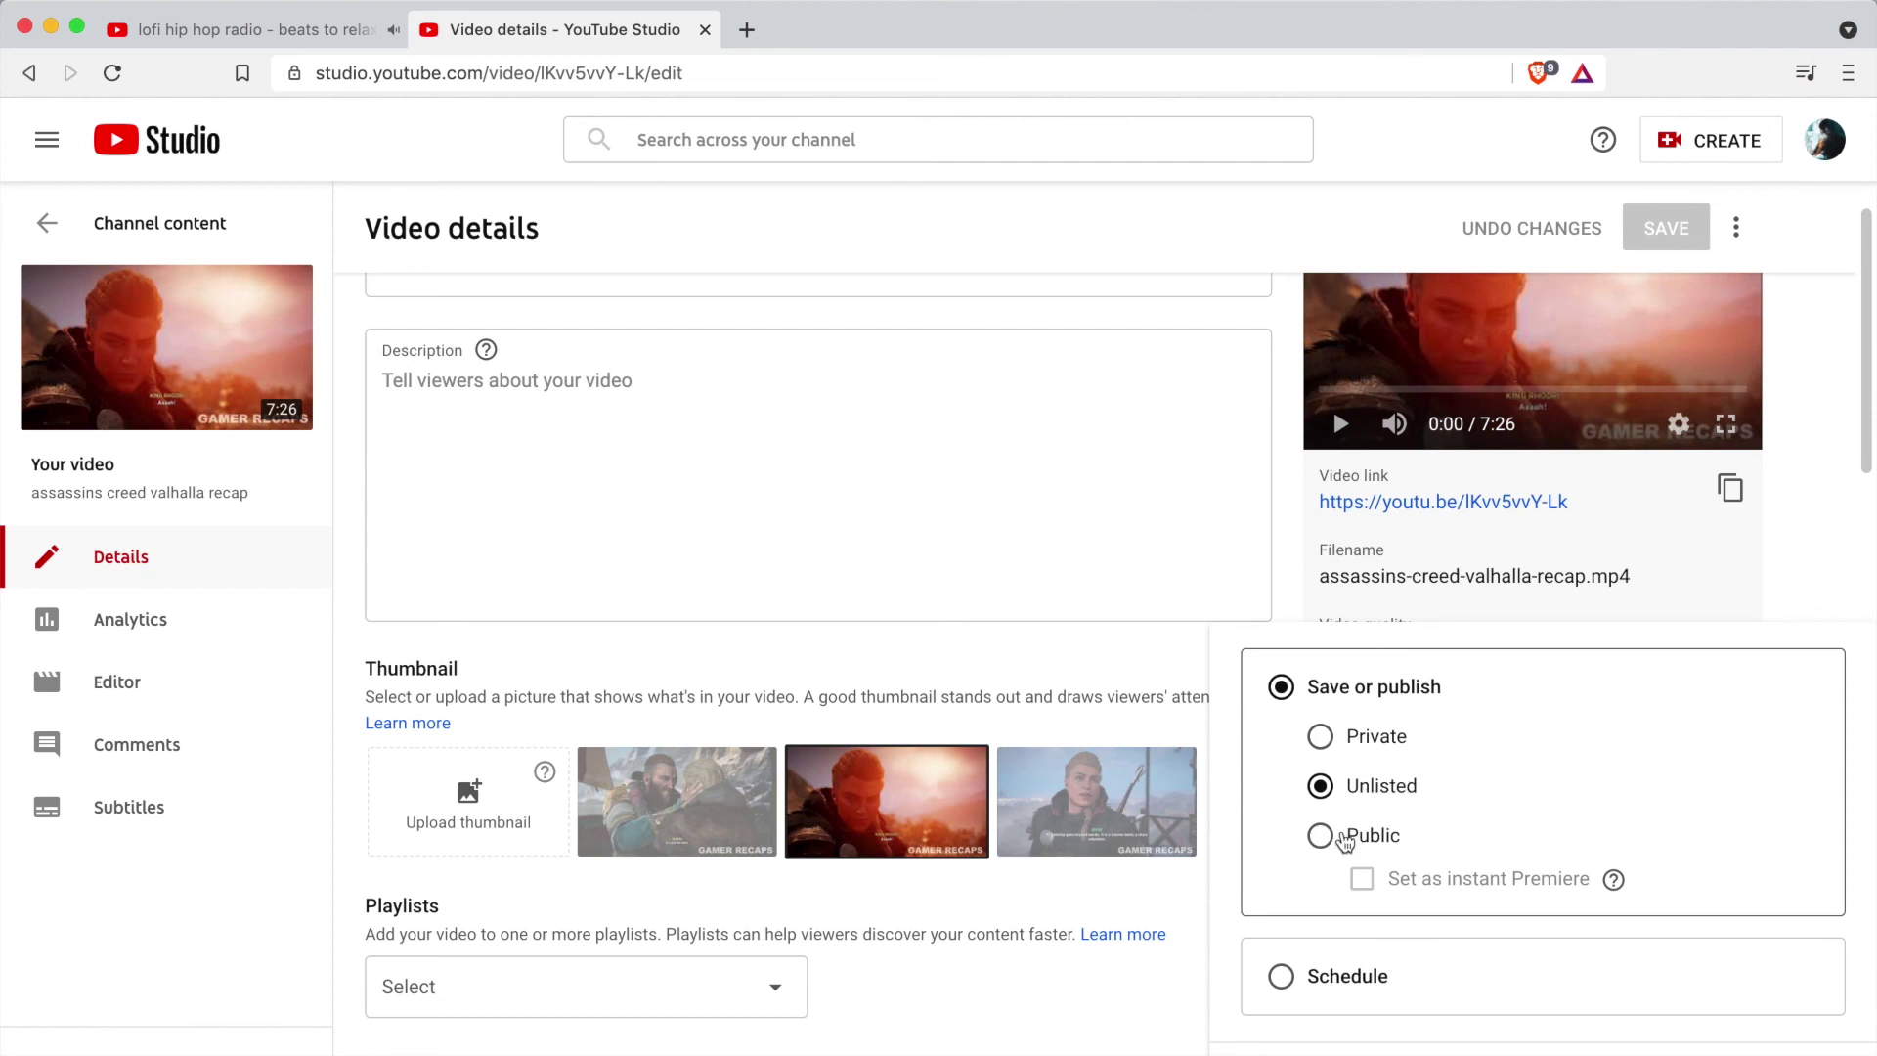
left_click(1339, 836)
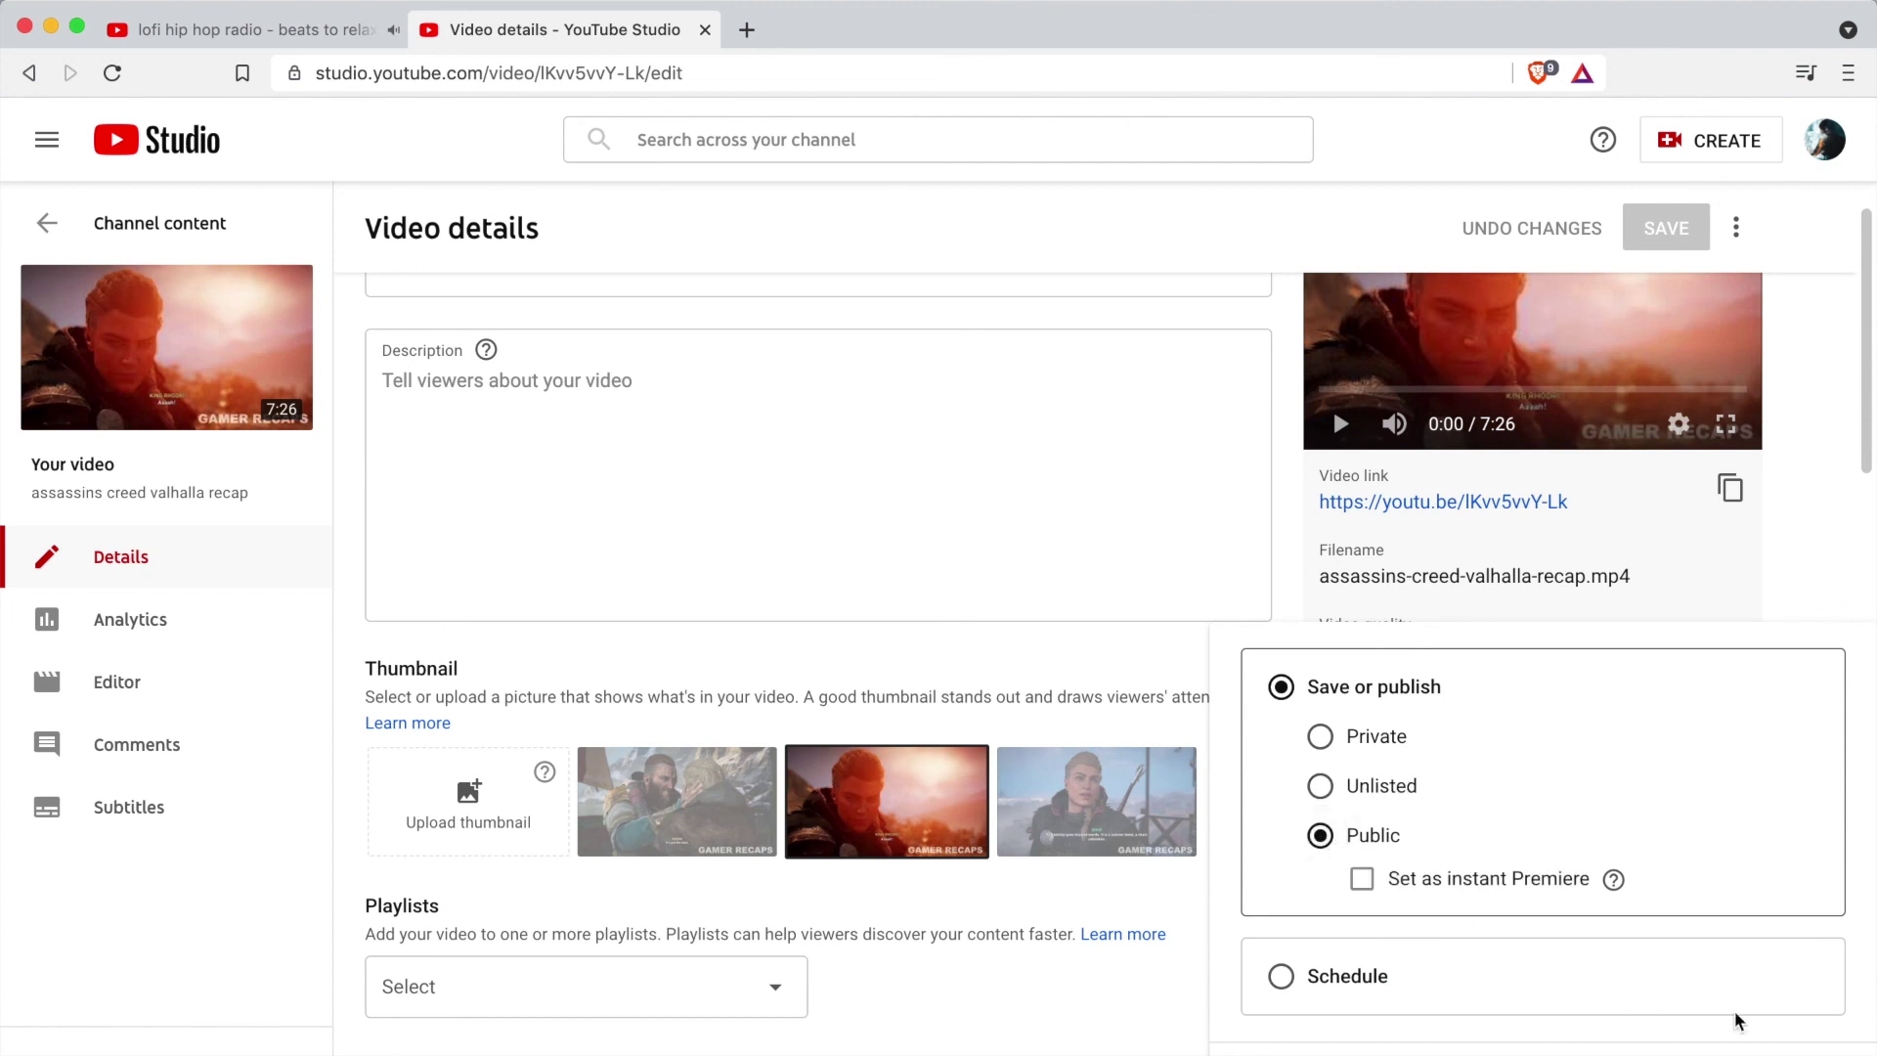
left_click(1321, 787)
left_click(1784, 497)
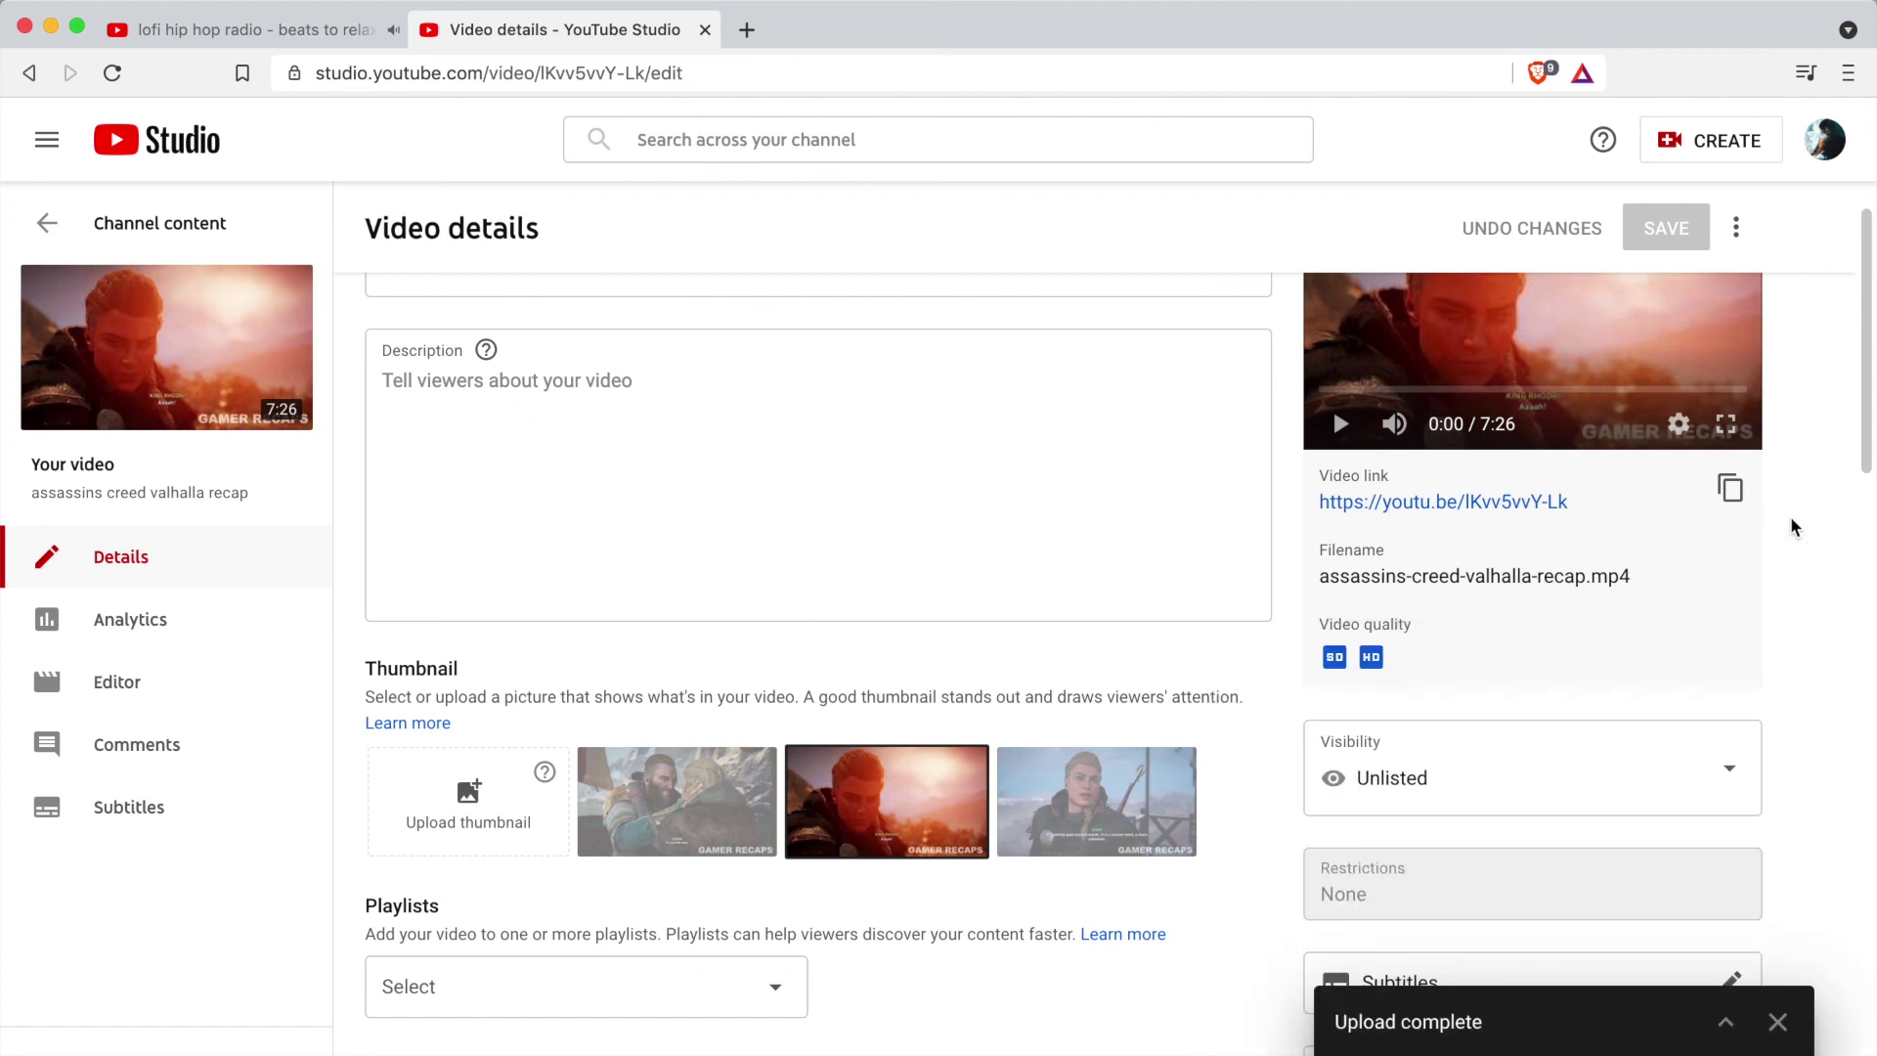
scroll(1831, 591, "down", 3)
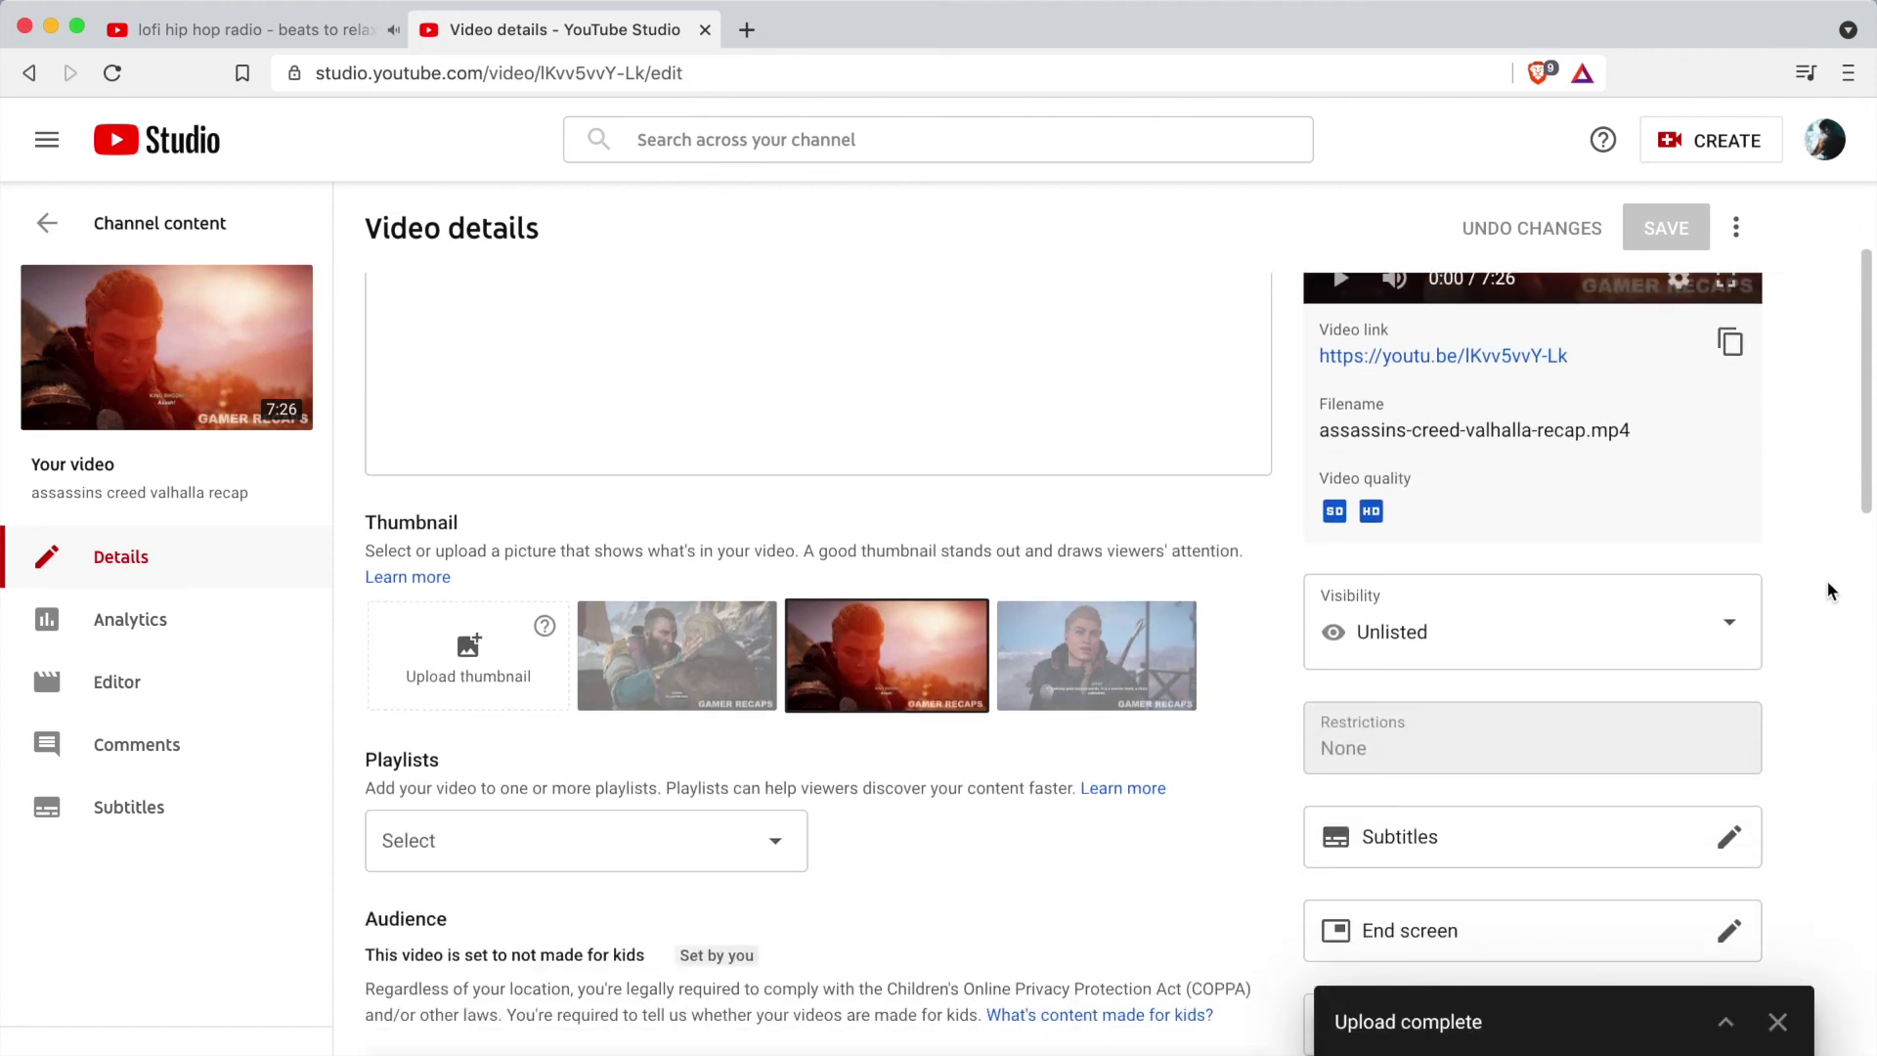
scroll(1831, 591, "up", 3)
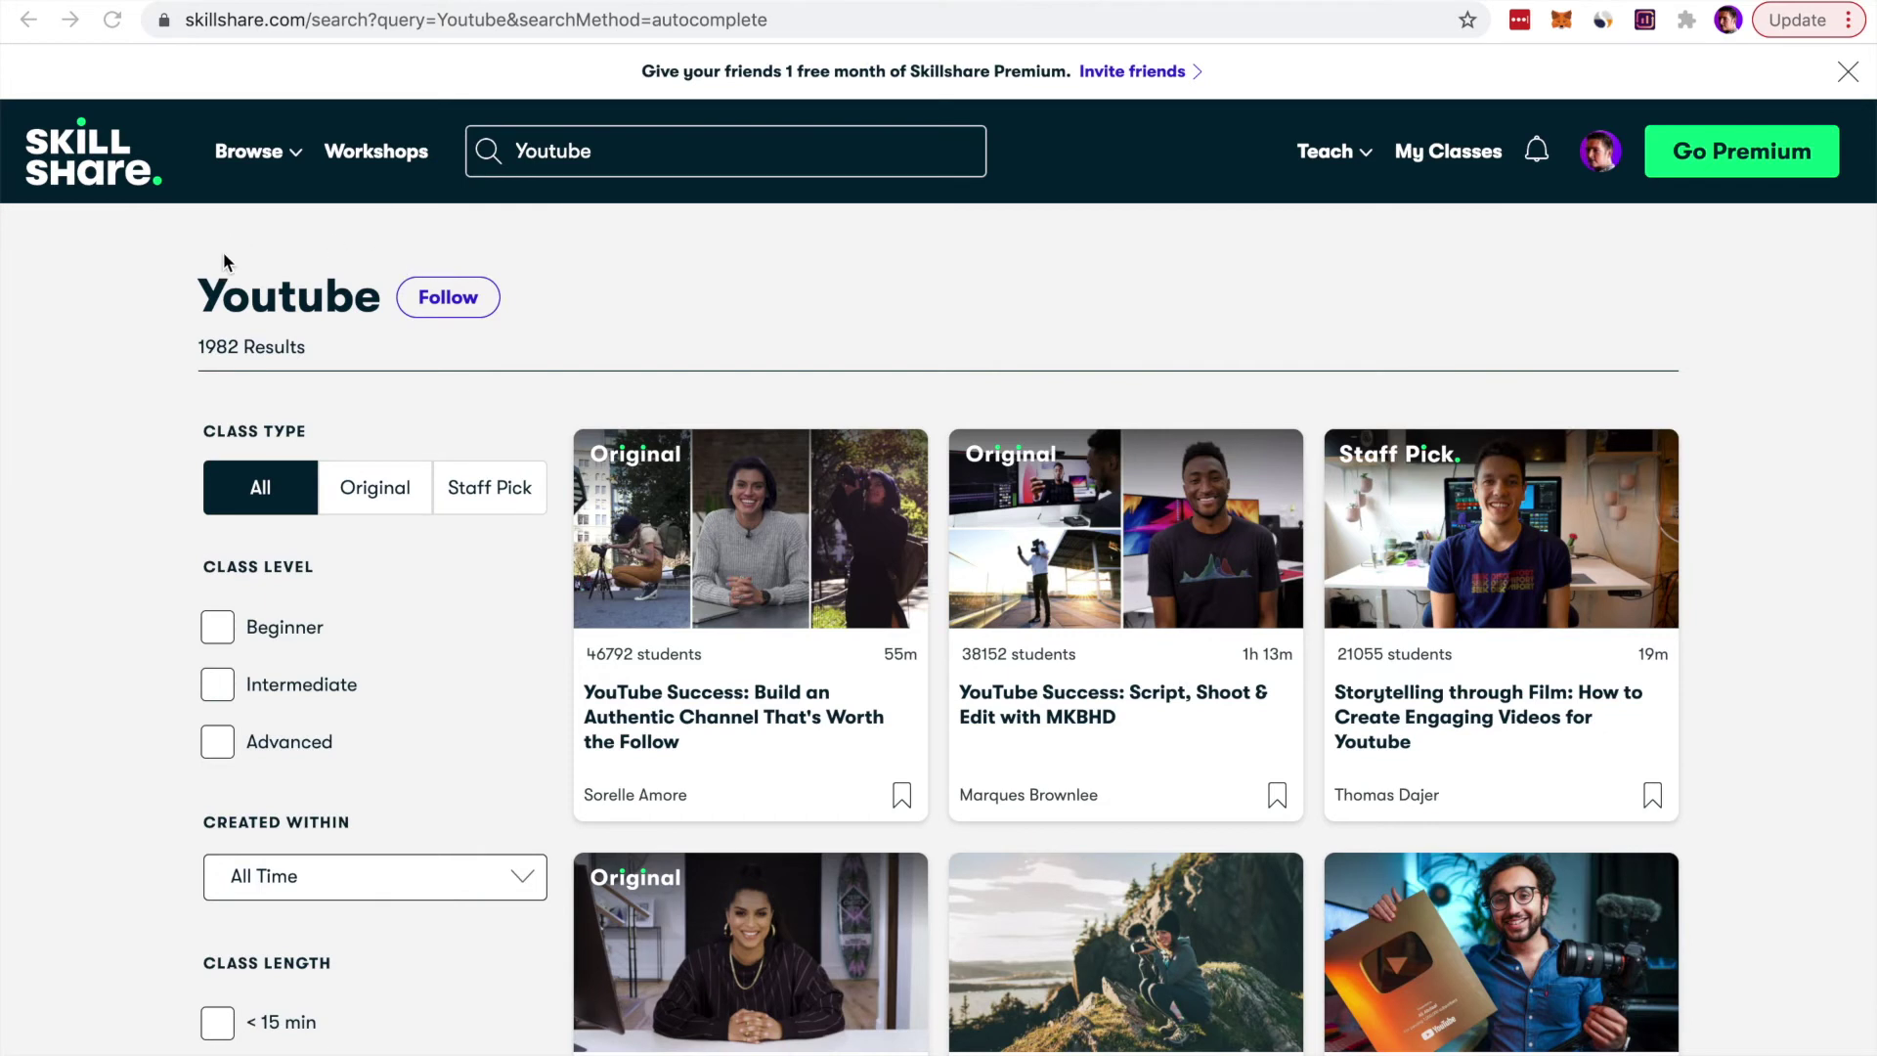
left_click(215, 303)
left_click_drag(211, 293, 378, 294)
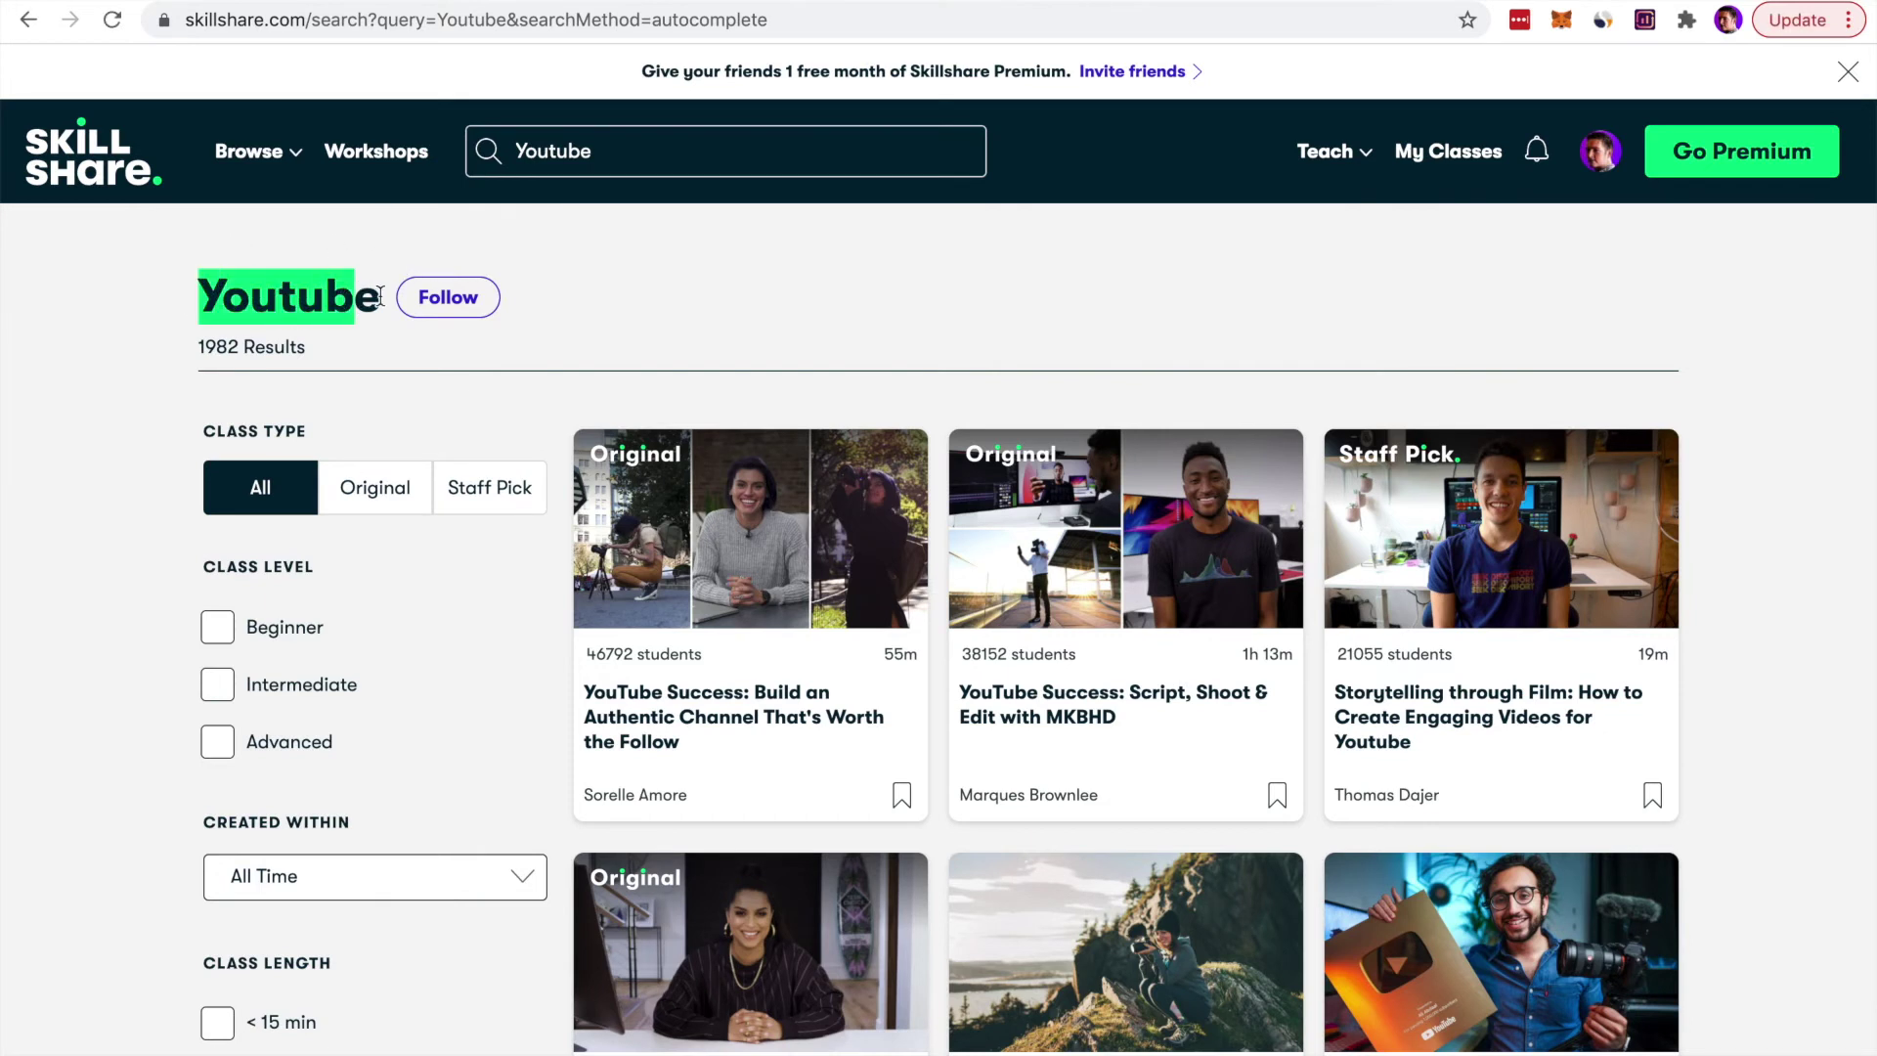
left_click(599, 240)
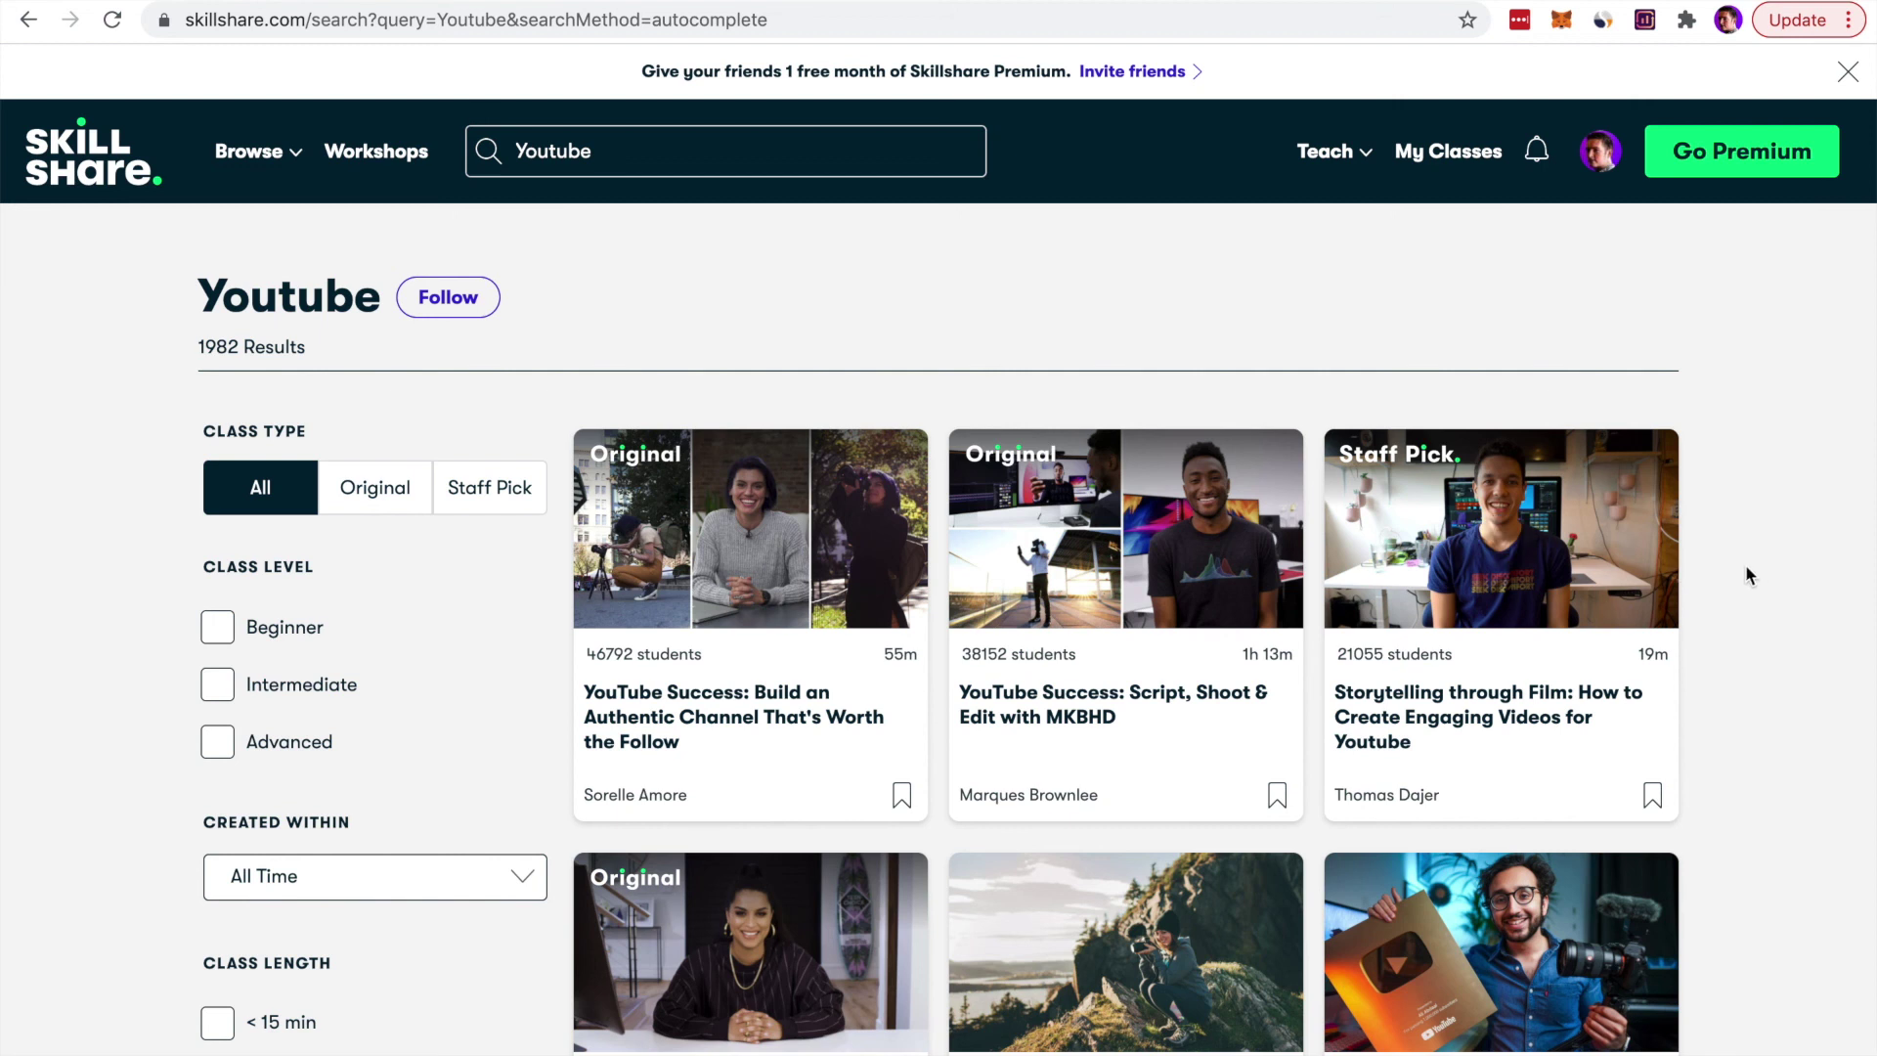
scroll(1758, 553, "down", 5)
scroll(1750, 547, "down", 5)
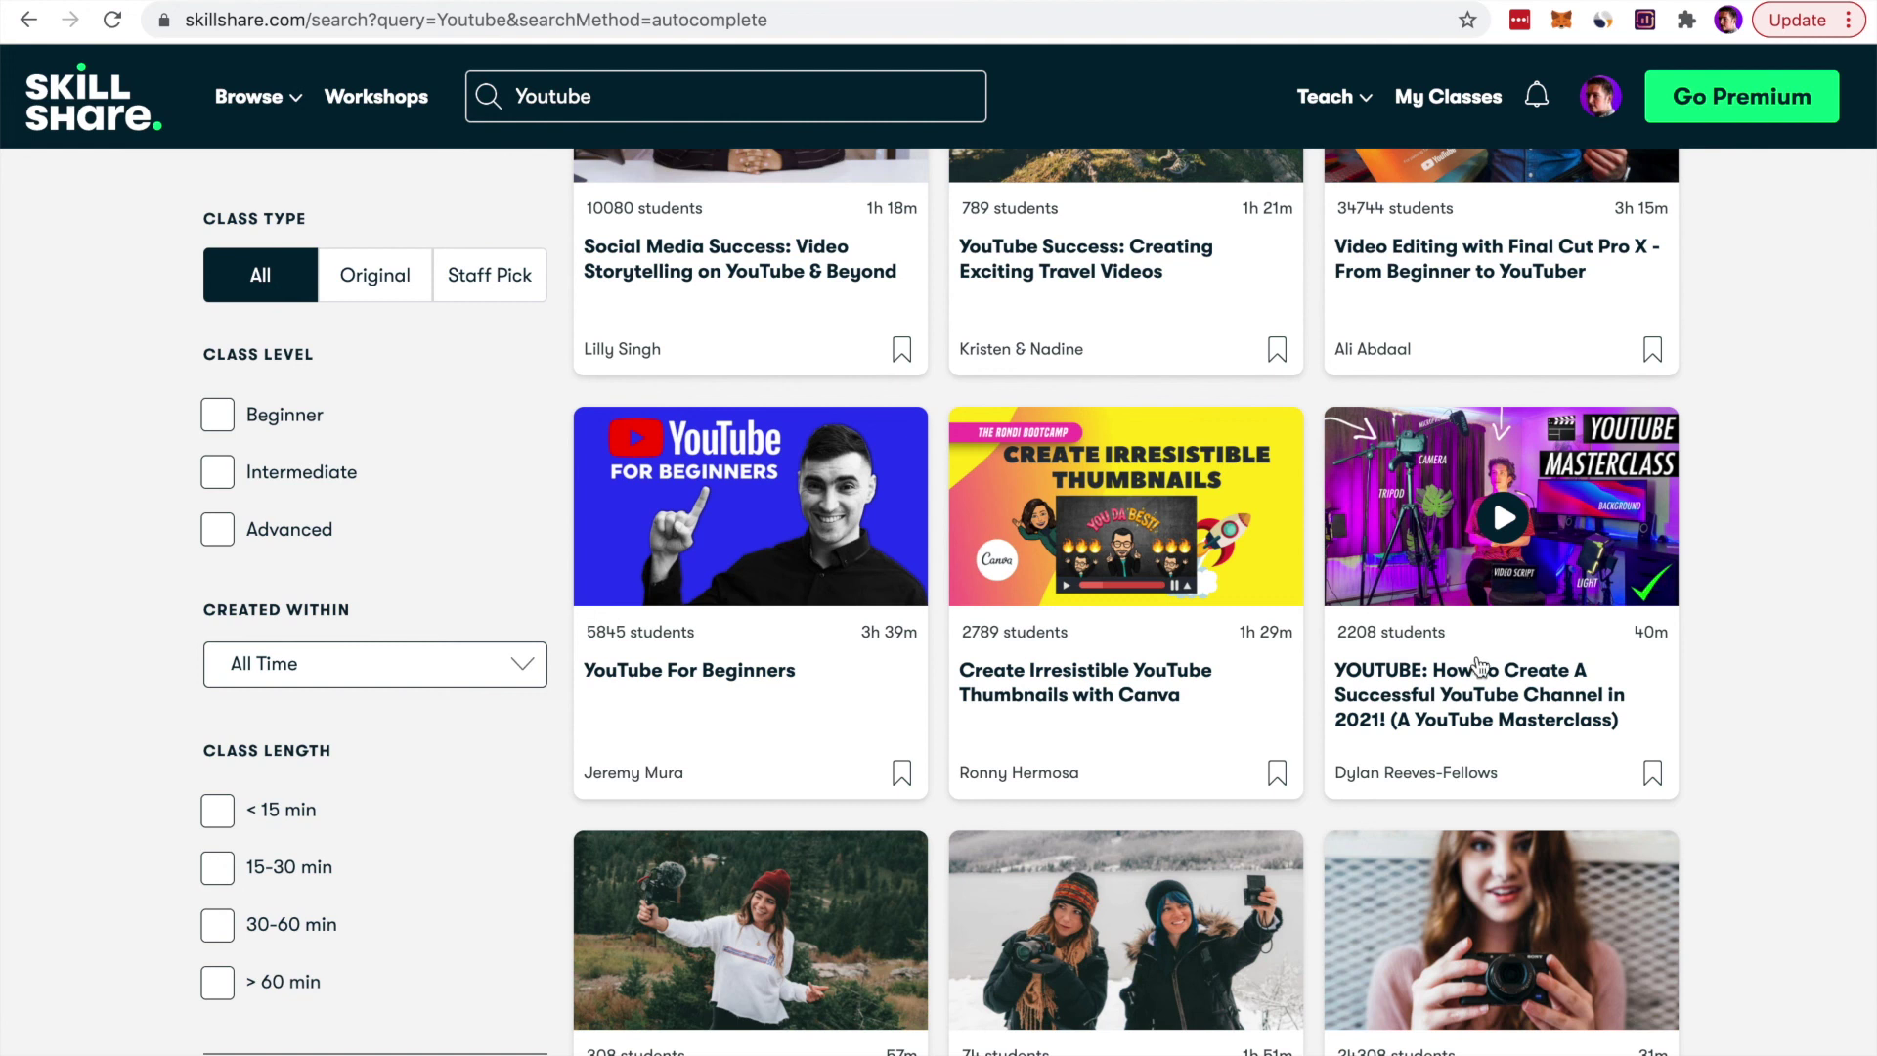
scroll(1755, 555, "down", 5)
scroll(1752, 551, "down", 2)
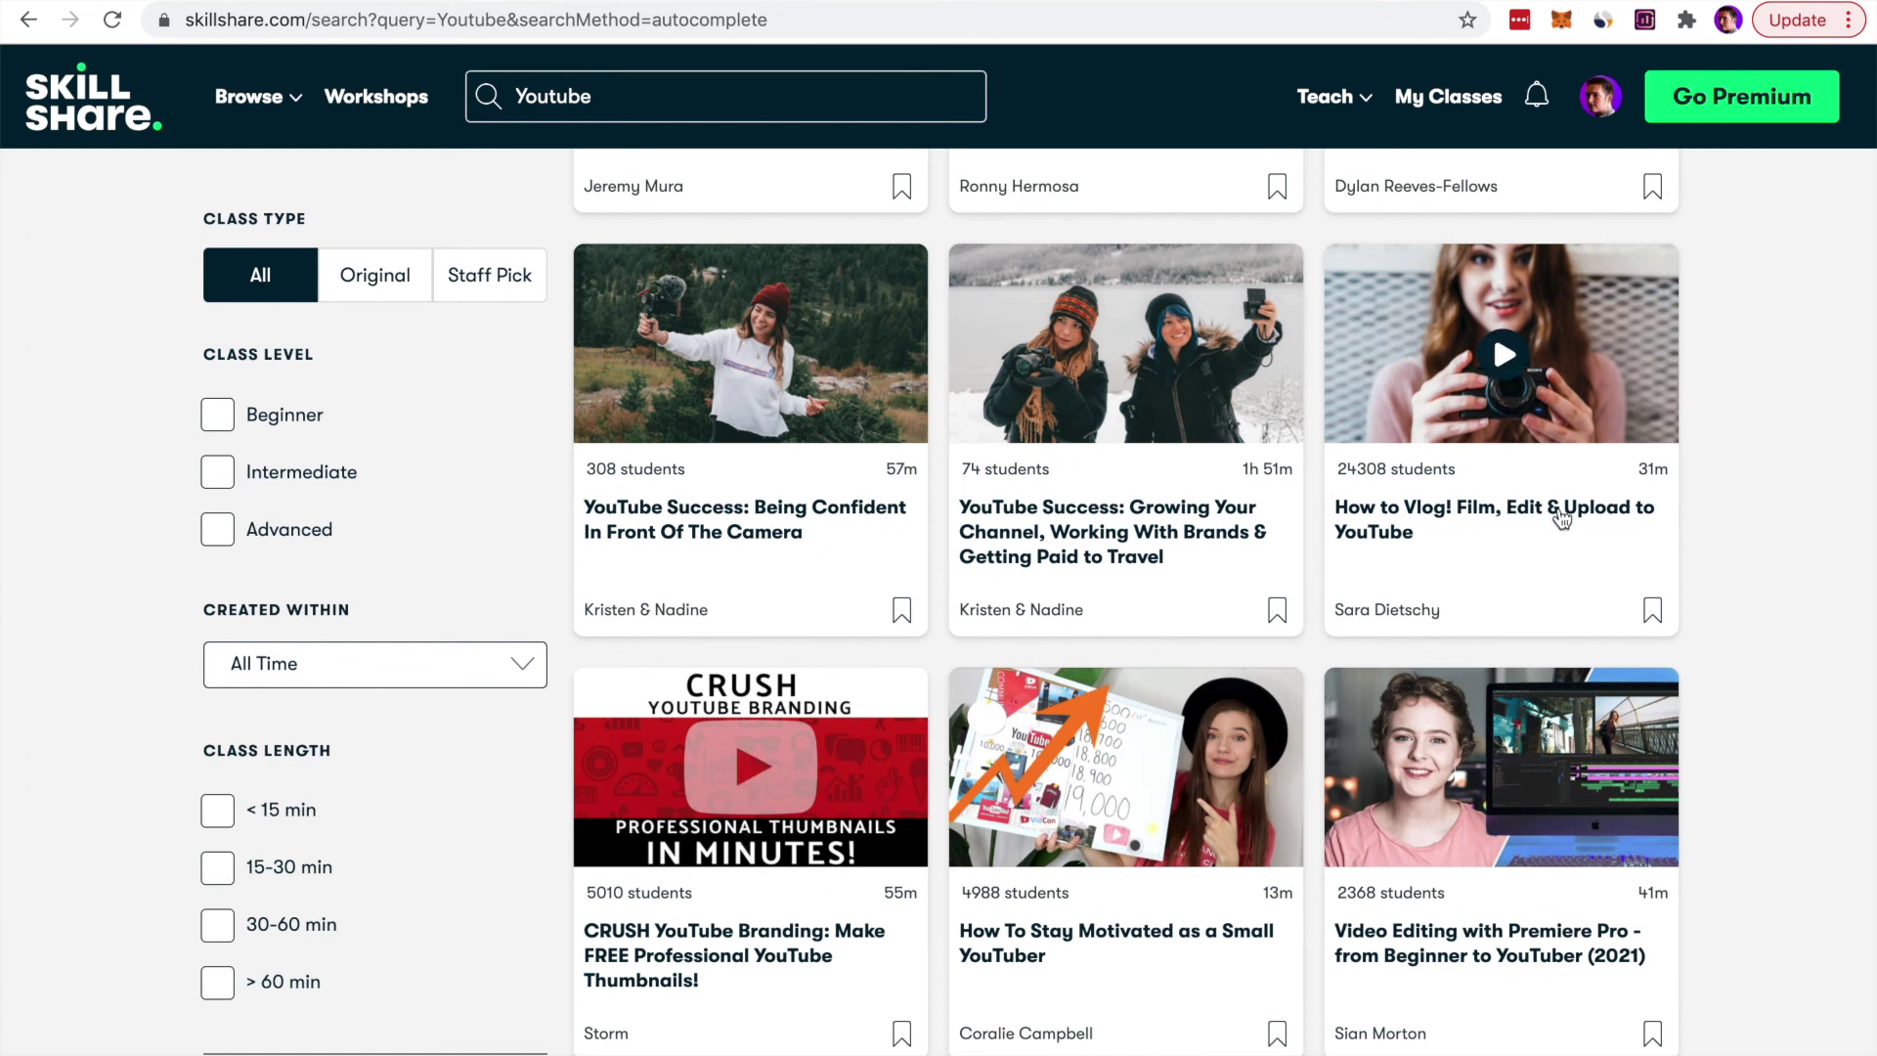
scroll(1837, 721, "down", 10)
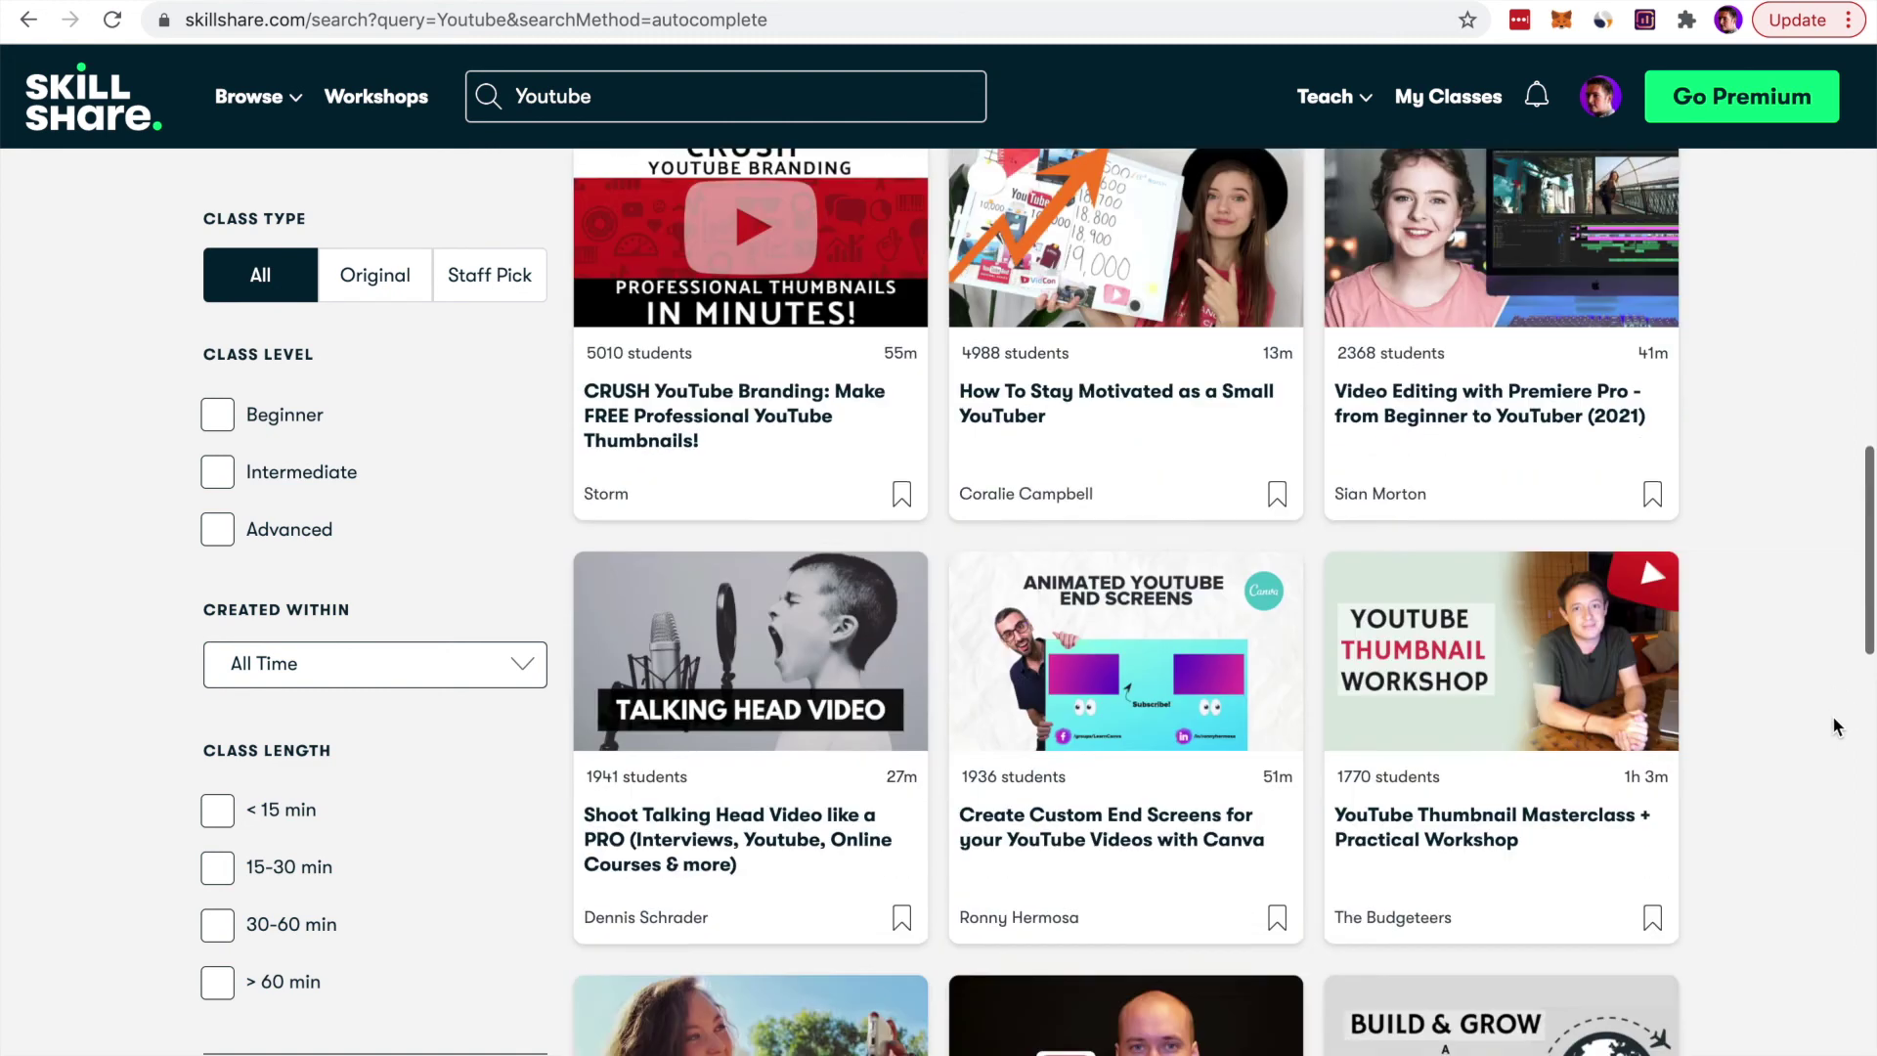
scroll(1810, 714, "down", 3)
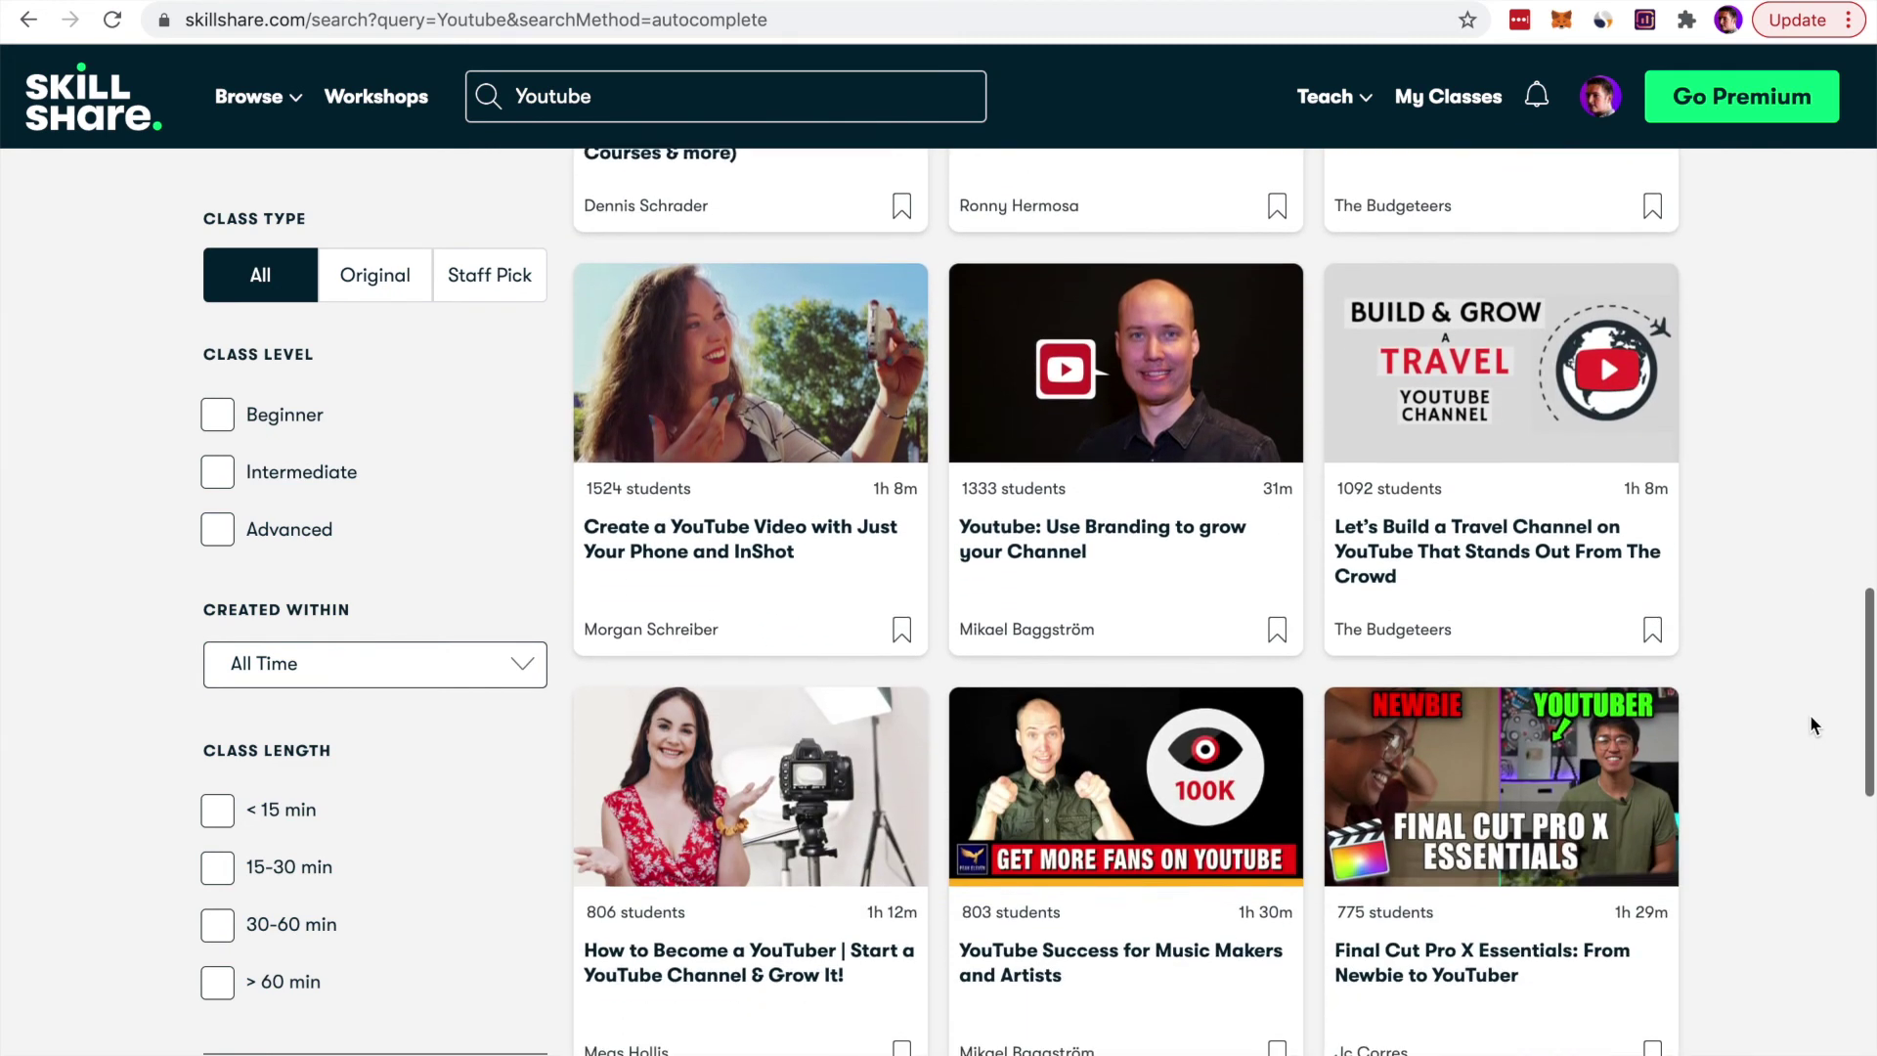
scroll(1808, 694, "up", 15)
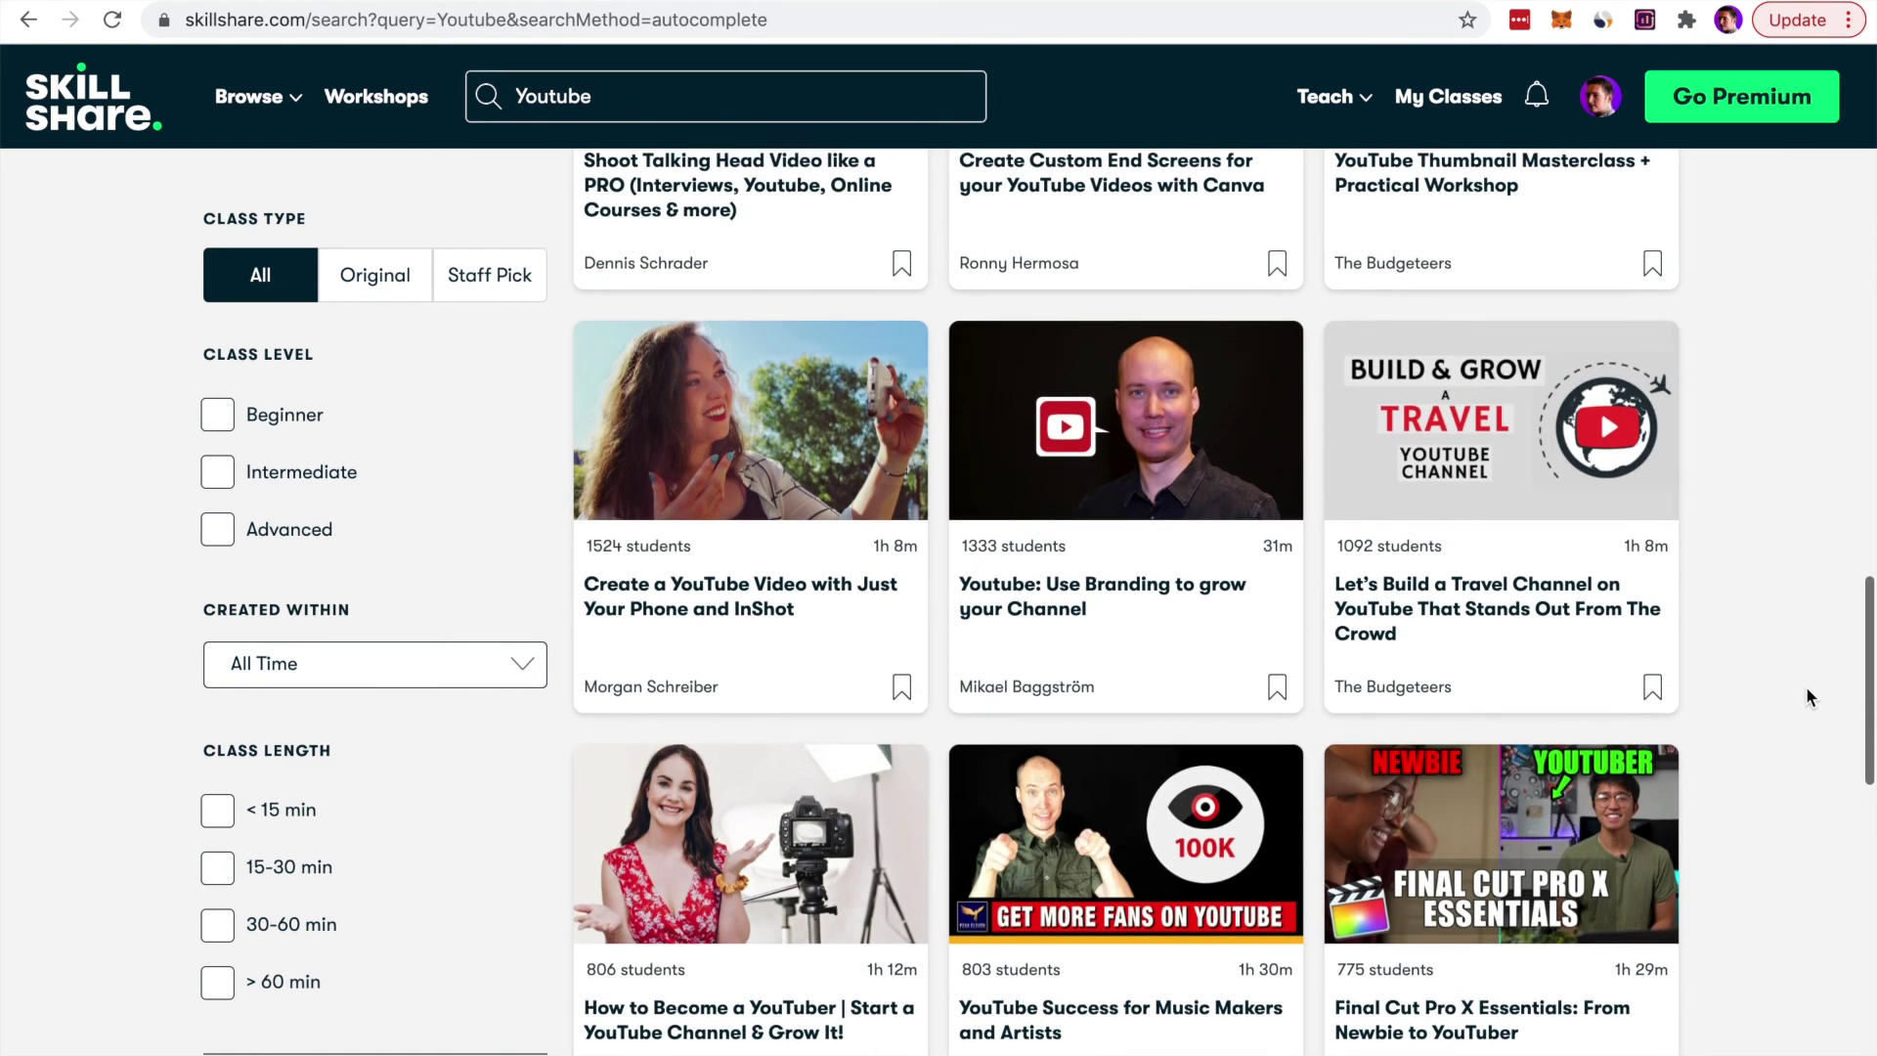
scroll(1807, 685, "up", 11)
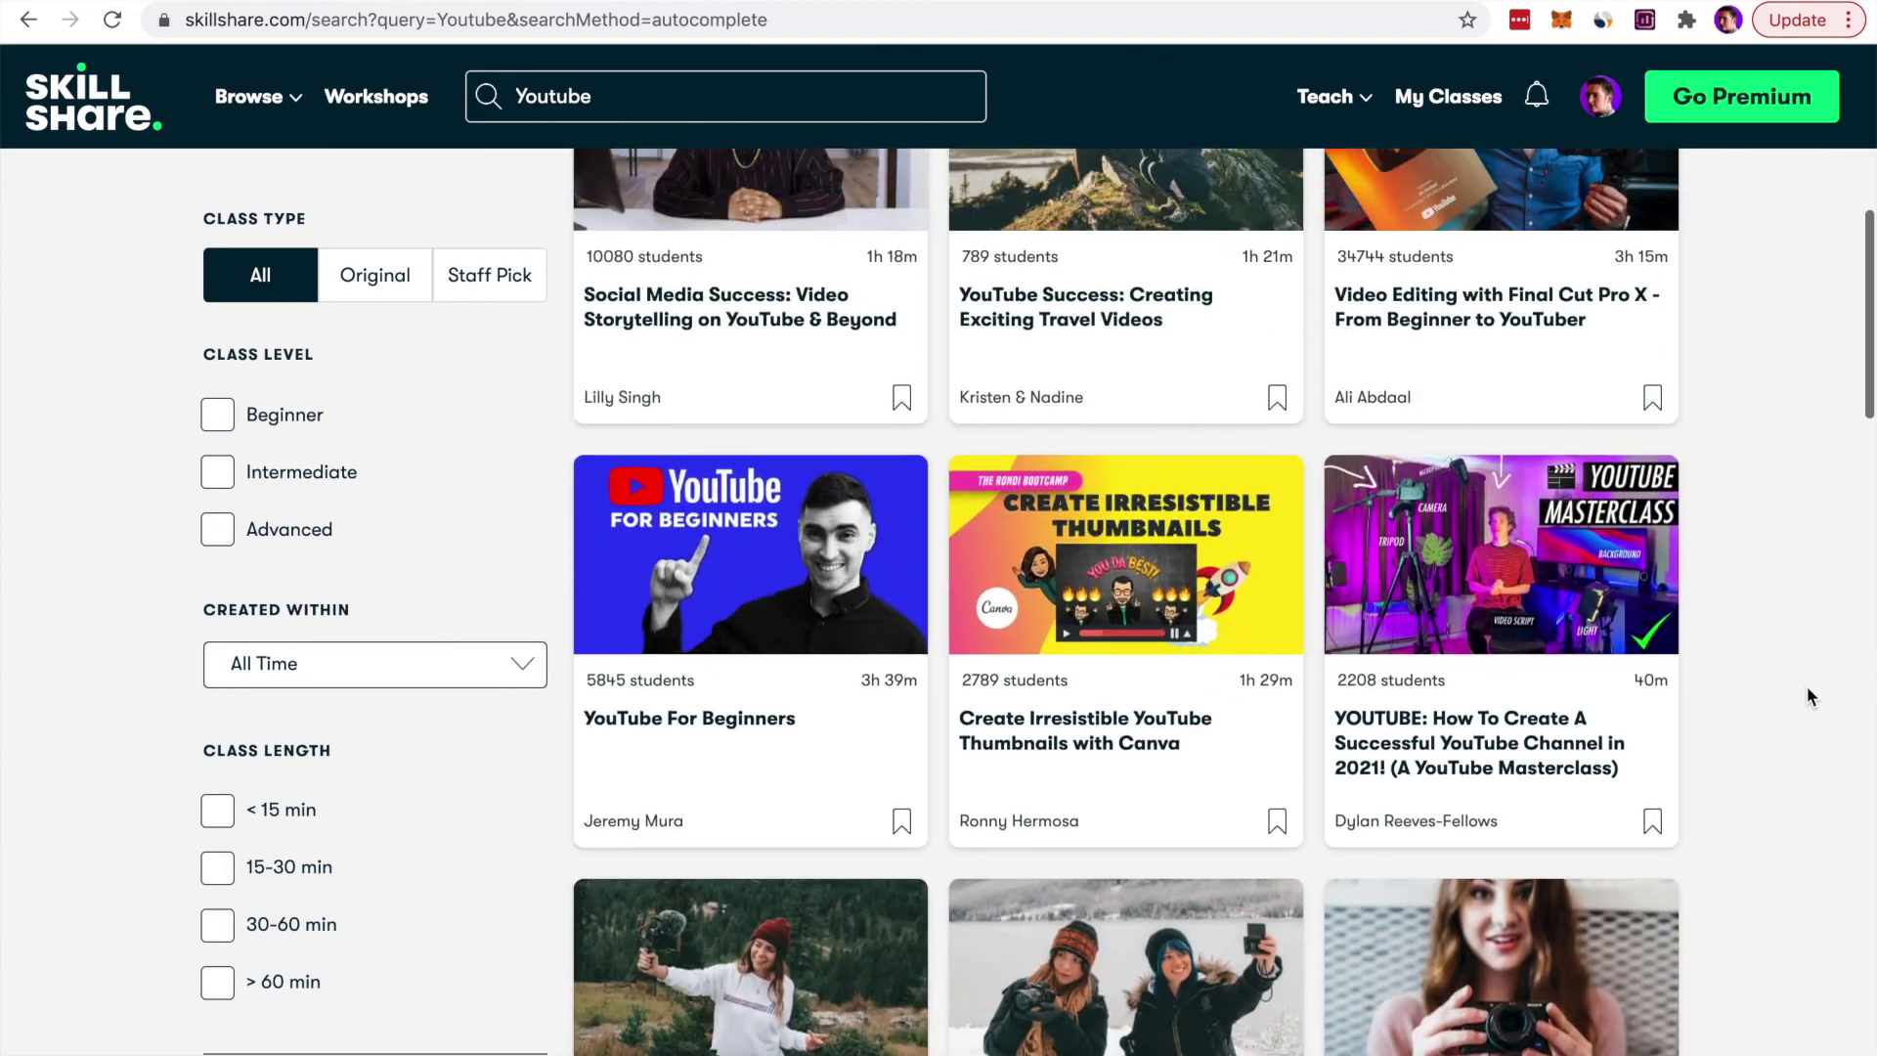